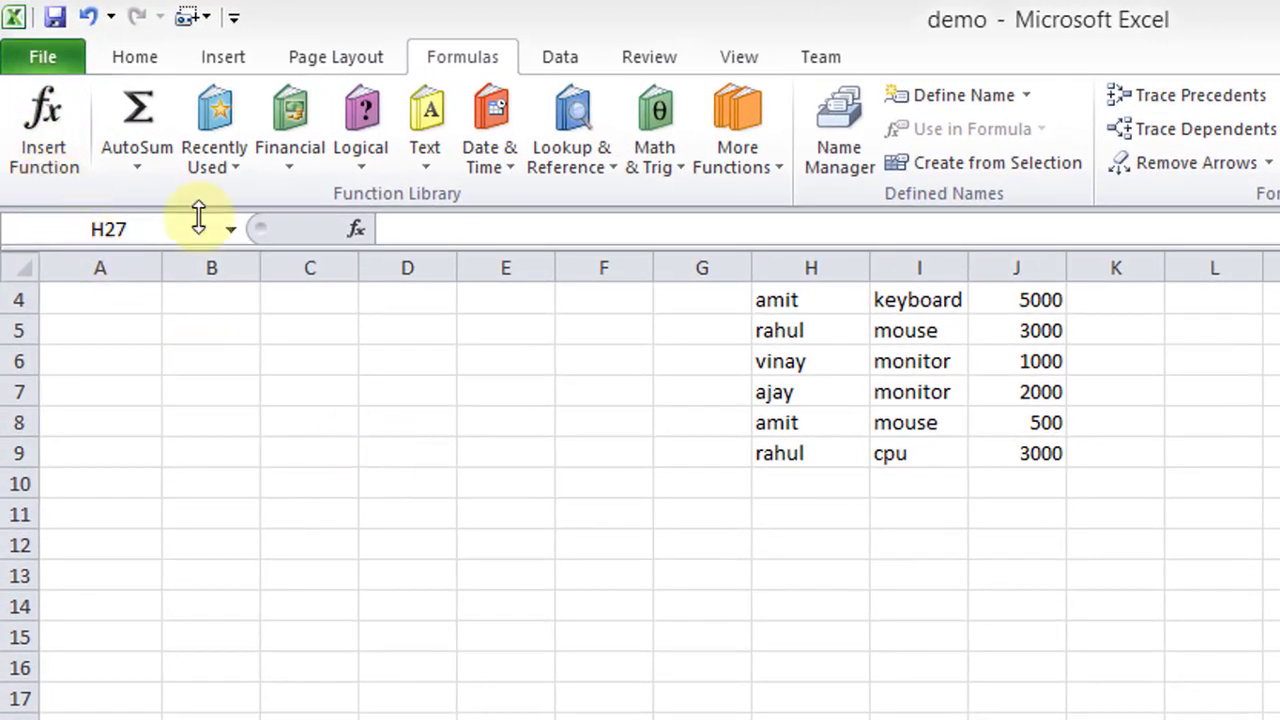
- Open the Insert Function dialog to start a formula in cell H27
left_click(49, 135)
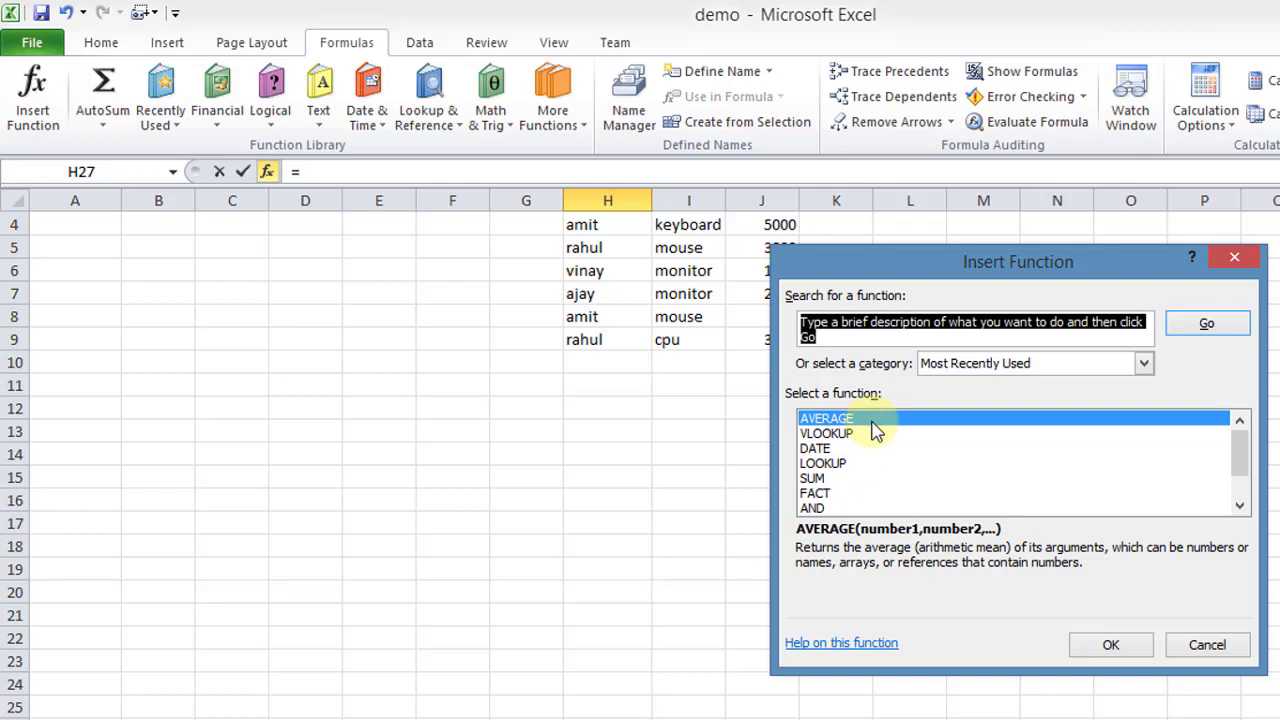
- Enter =AVERAGE(10,10) in H27 and check that it displays 10
left_click(875, 418)
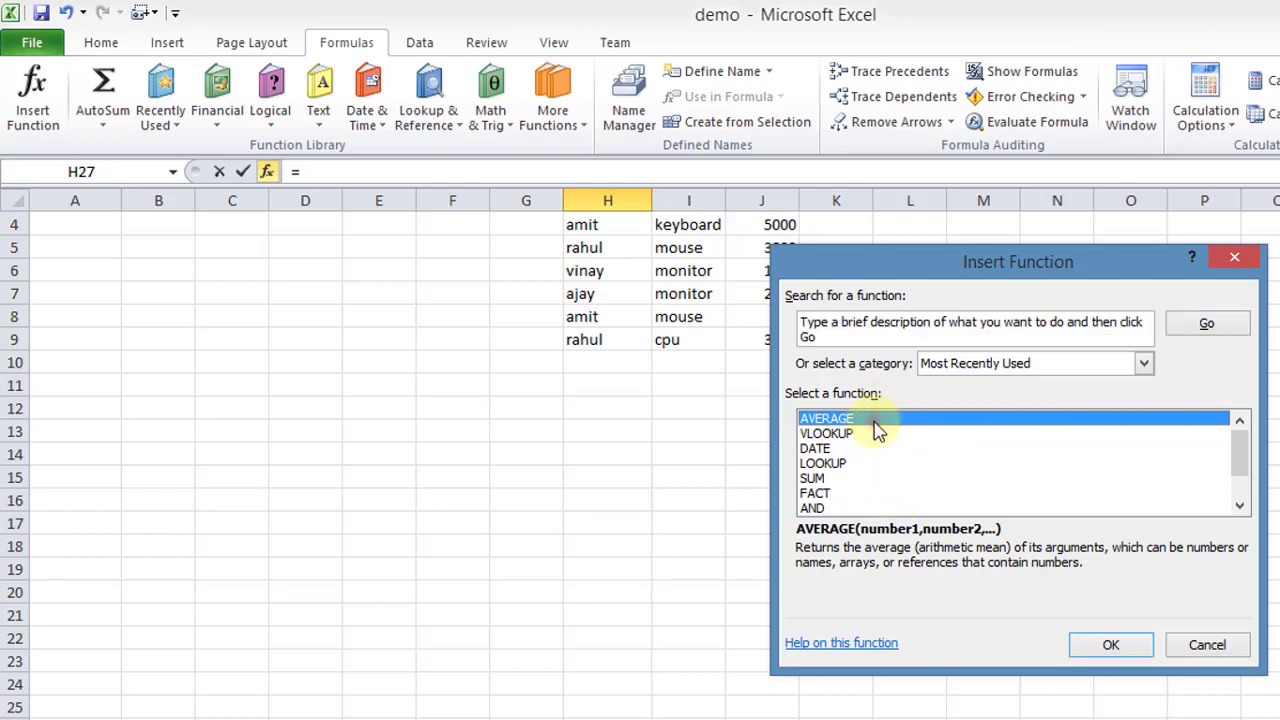
left_click(1105, 645)
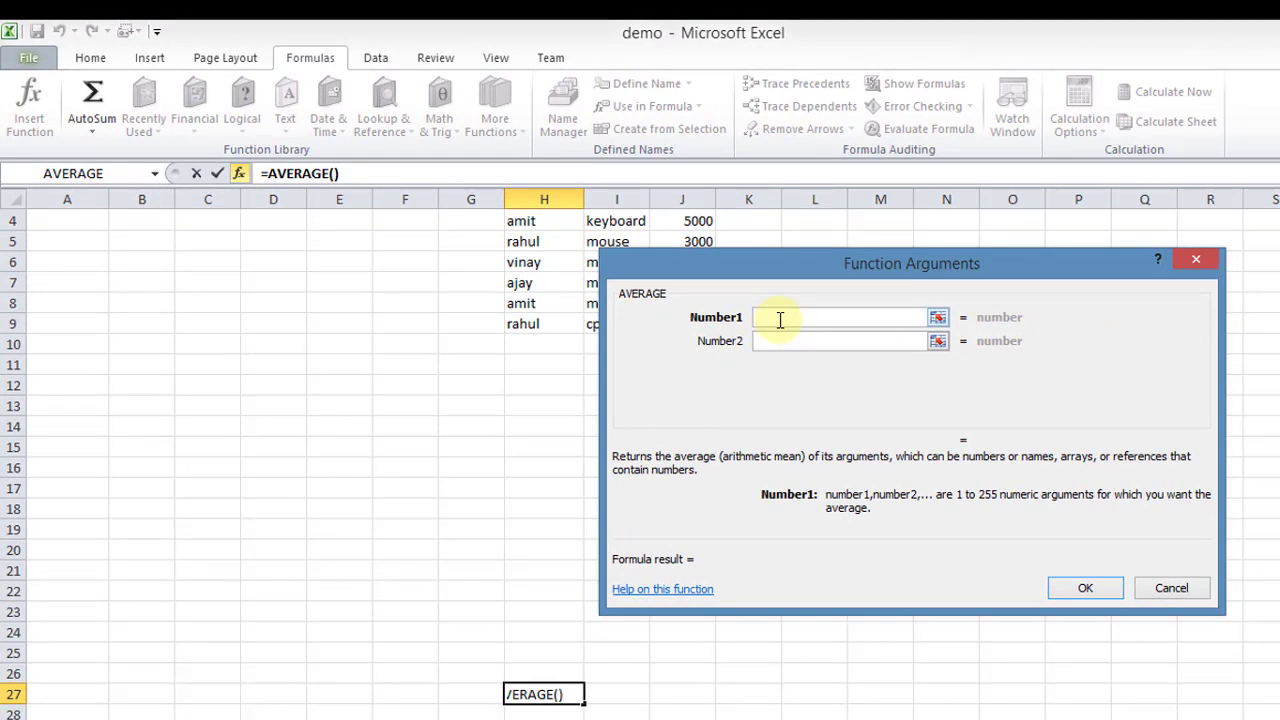
type("10")
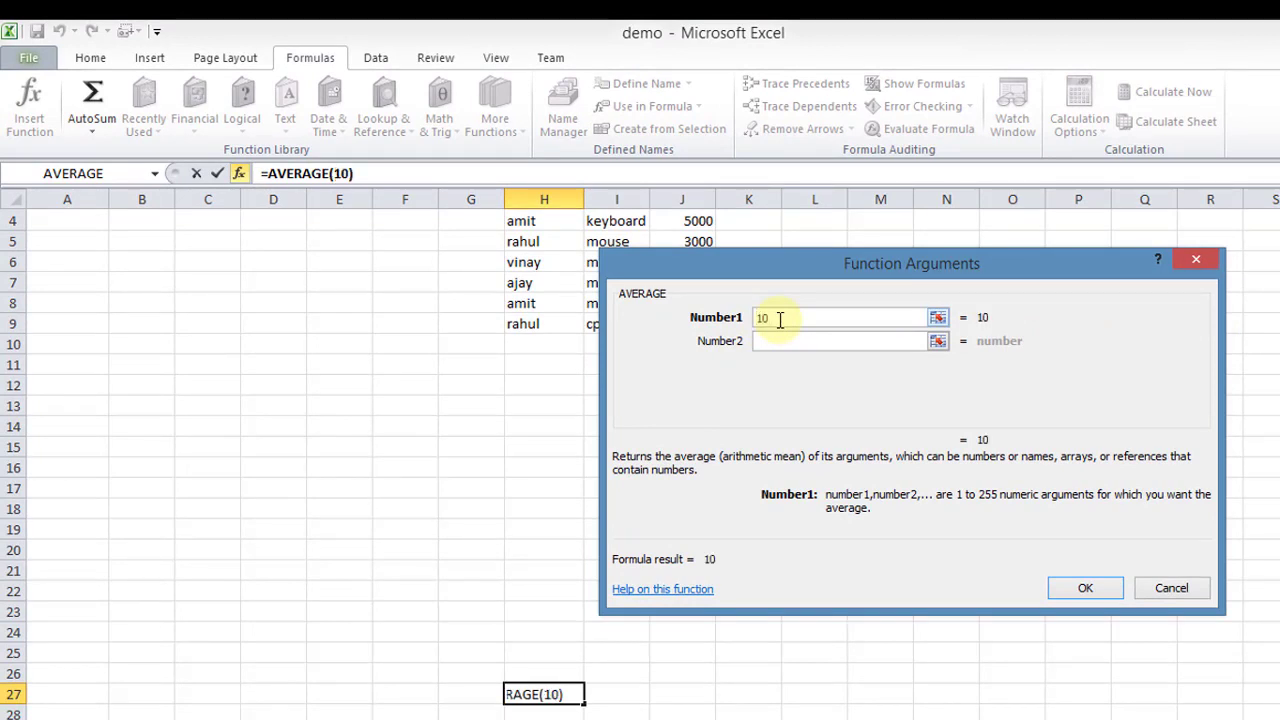
left_click(787, 340)
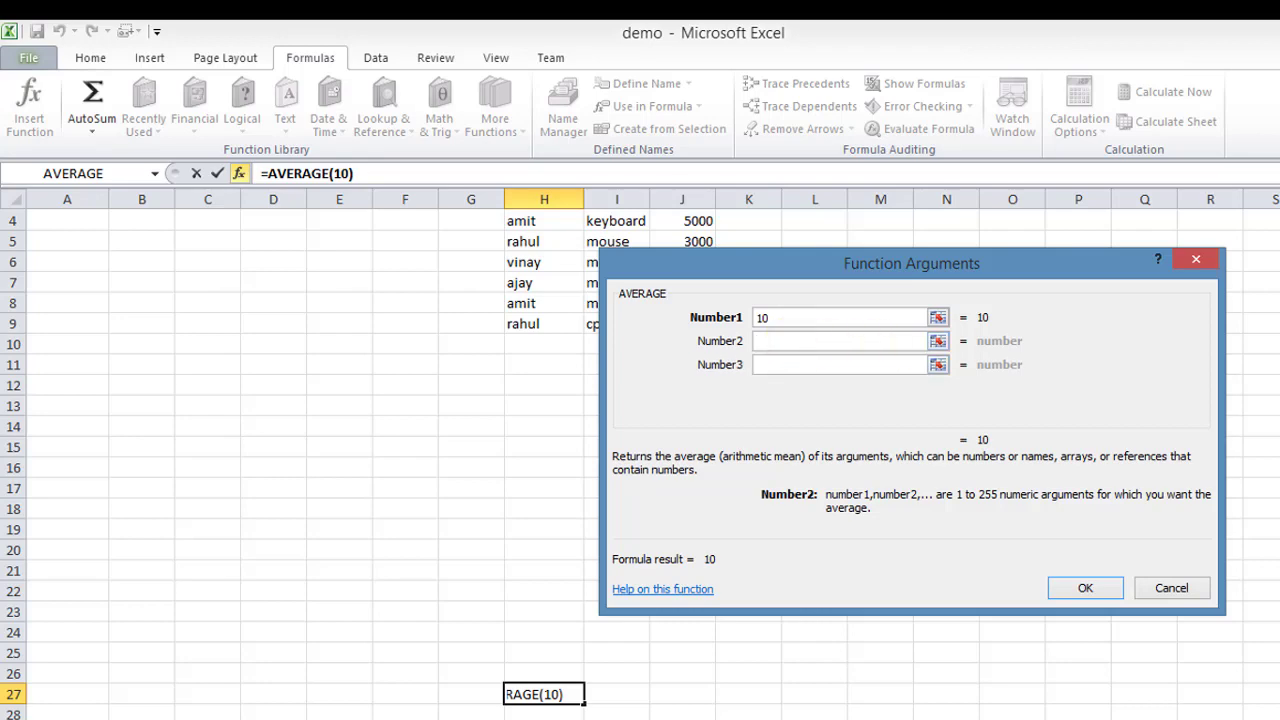
type("10")
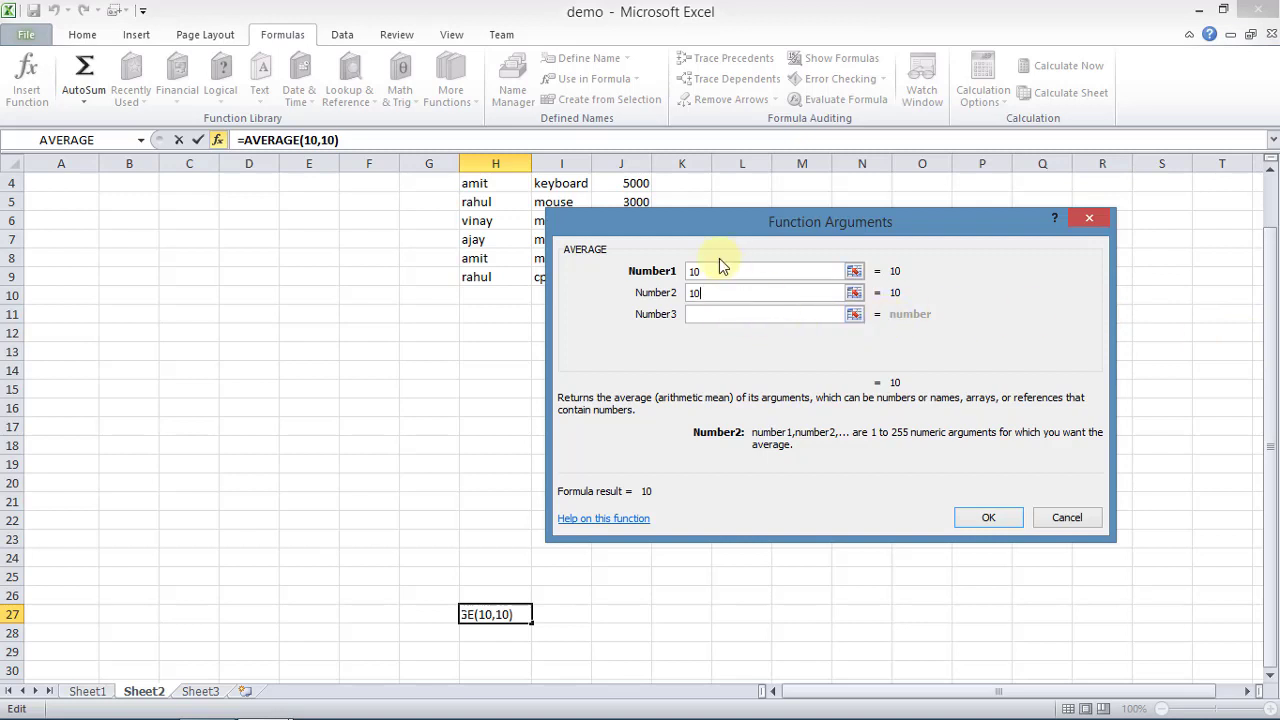
left_click(961, 515)
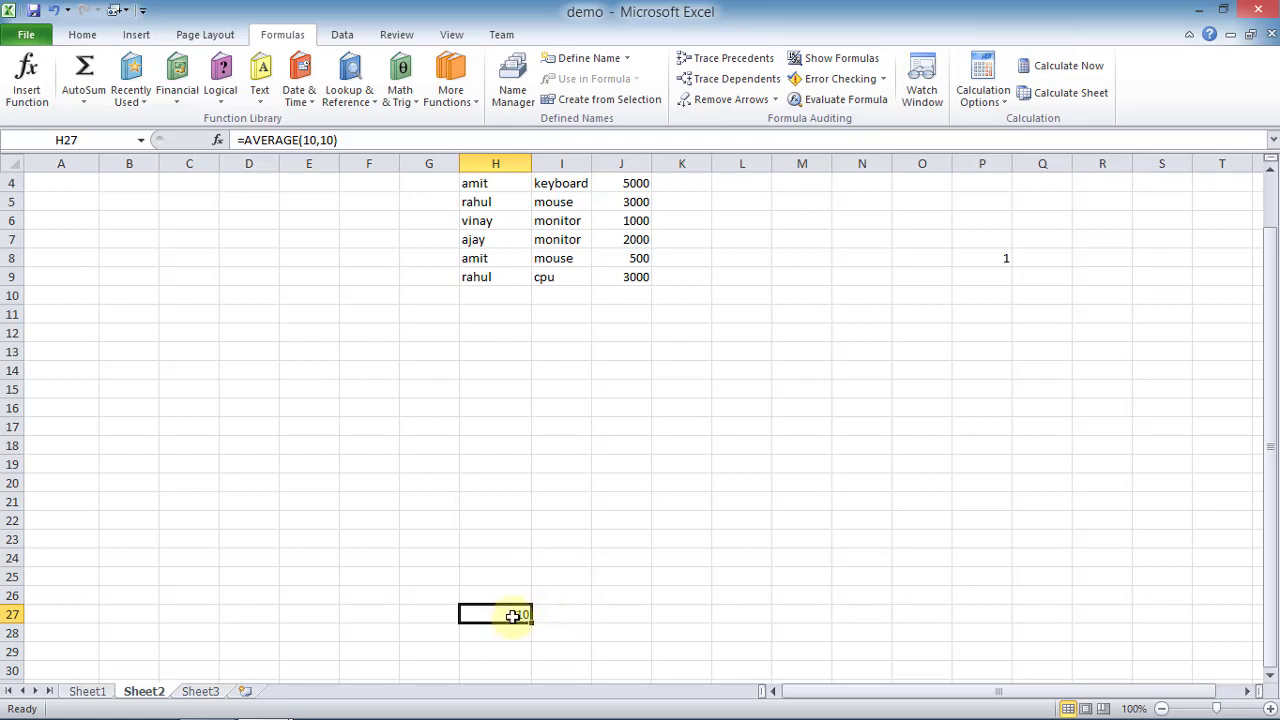
left_click(535, 612)
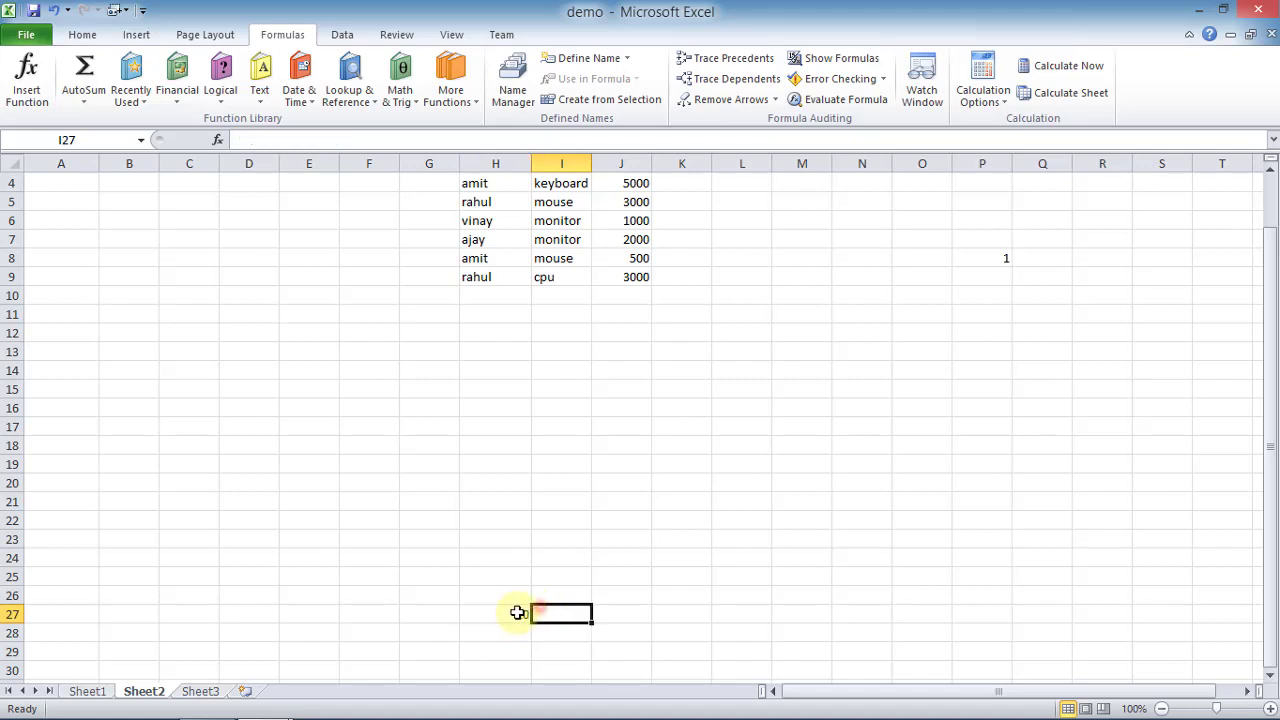
left_click(504, 614)
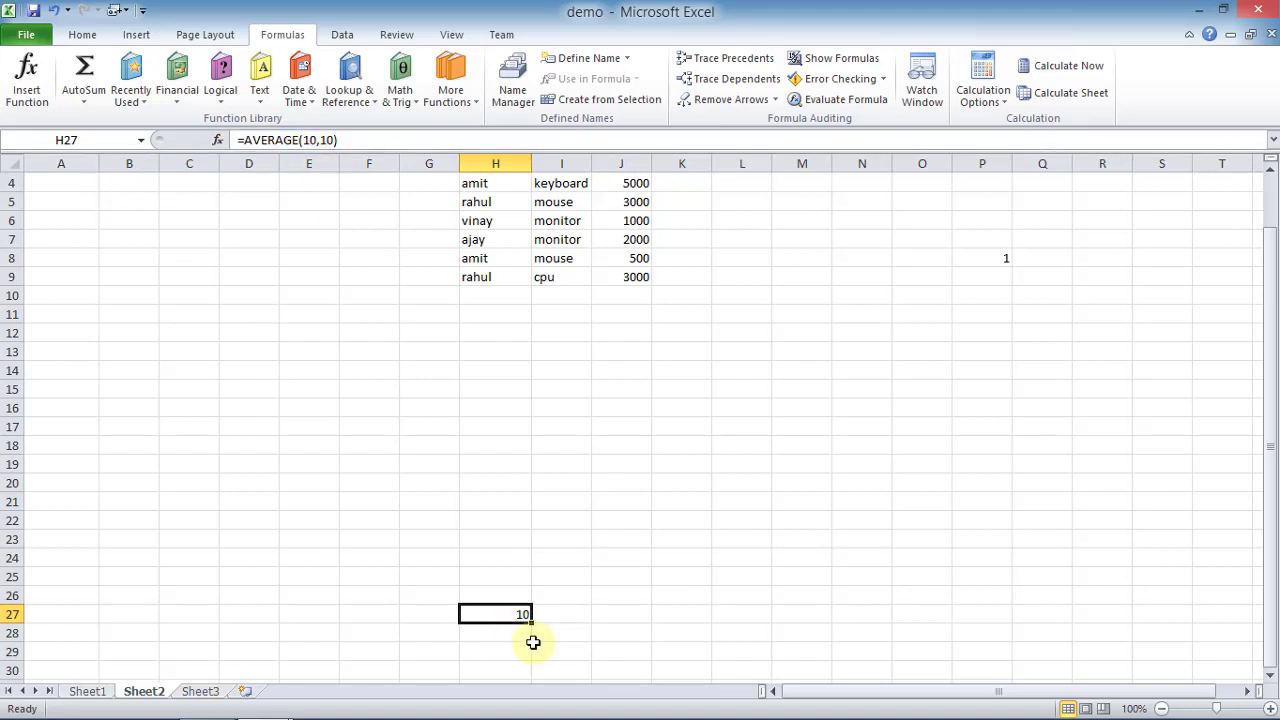
left_click(571, 609)
- Insert =SUM(5,7,8) into cell M12 through Insert Function, giving 20
left_click(776, 337)
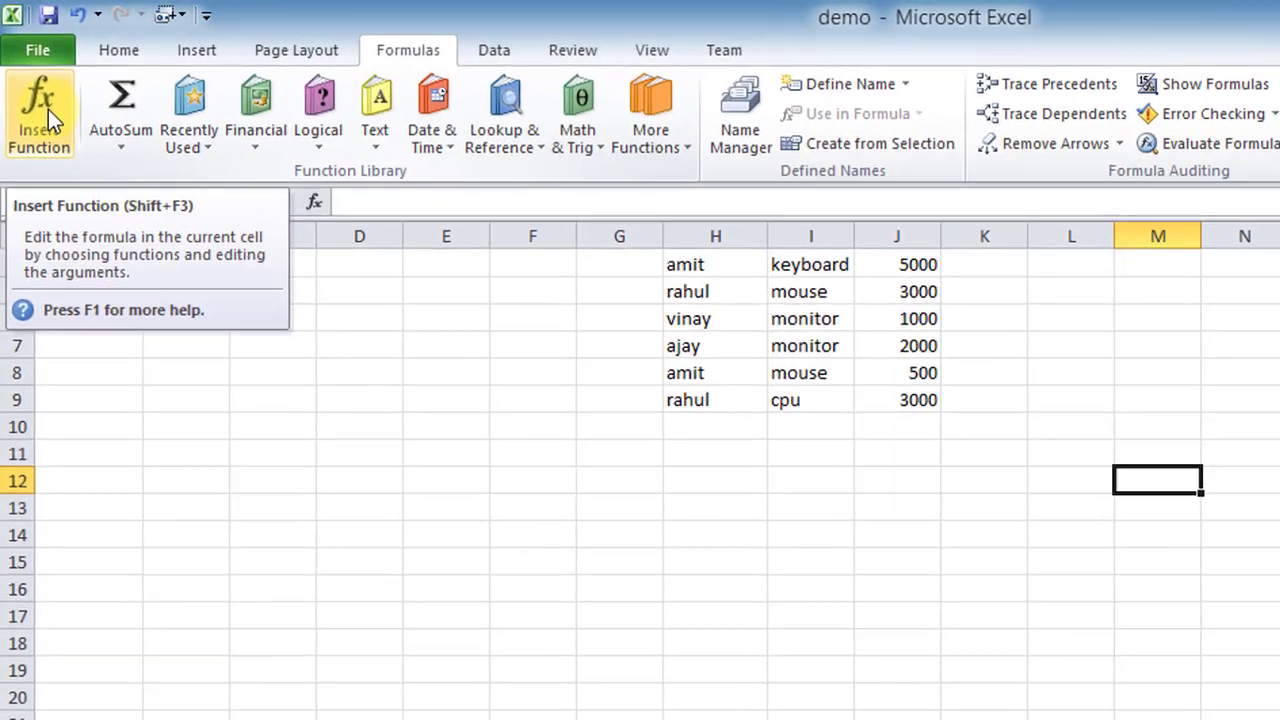
left_click(38, 90)
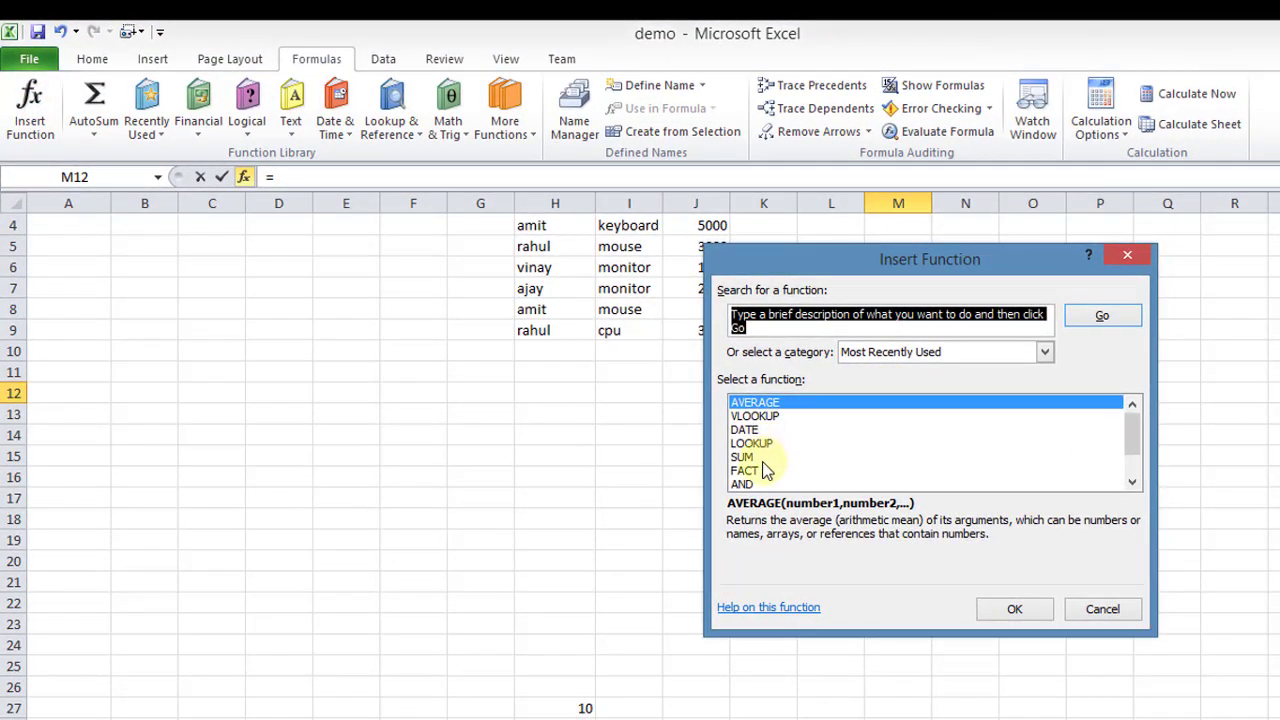
left_click(741, 457)
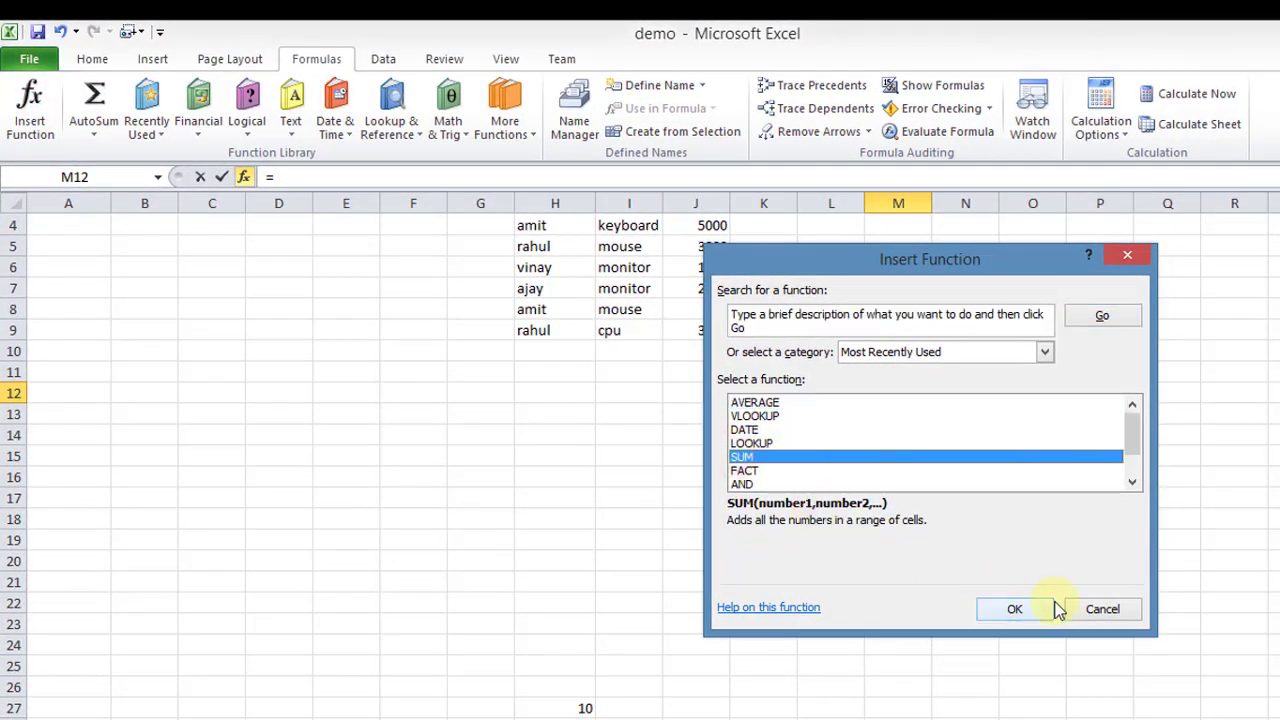
left_click(1015, 609)
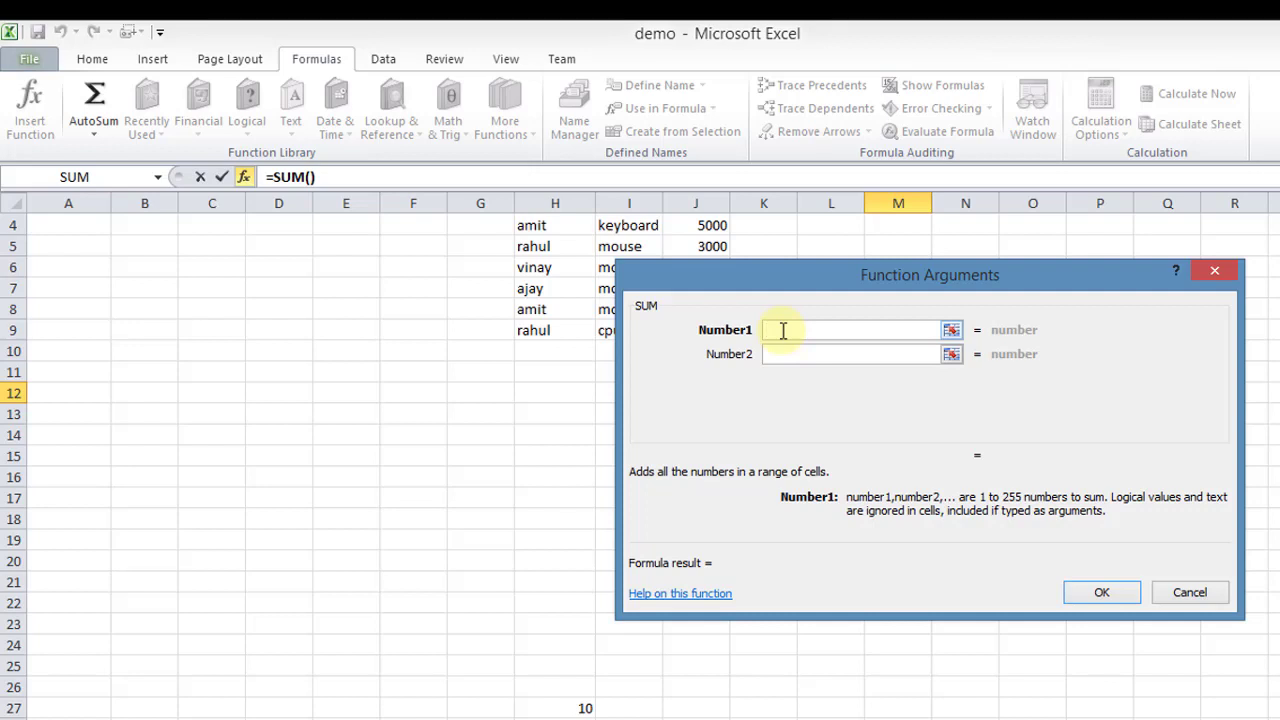
type("5")
left_click(783, 354)
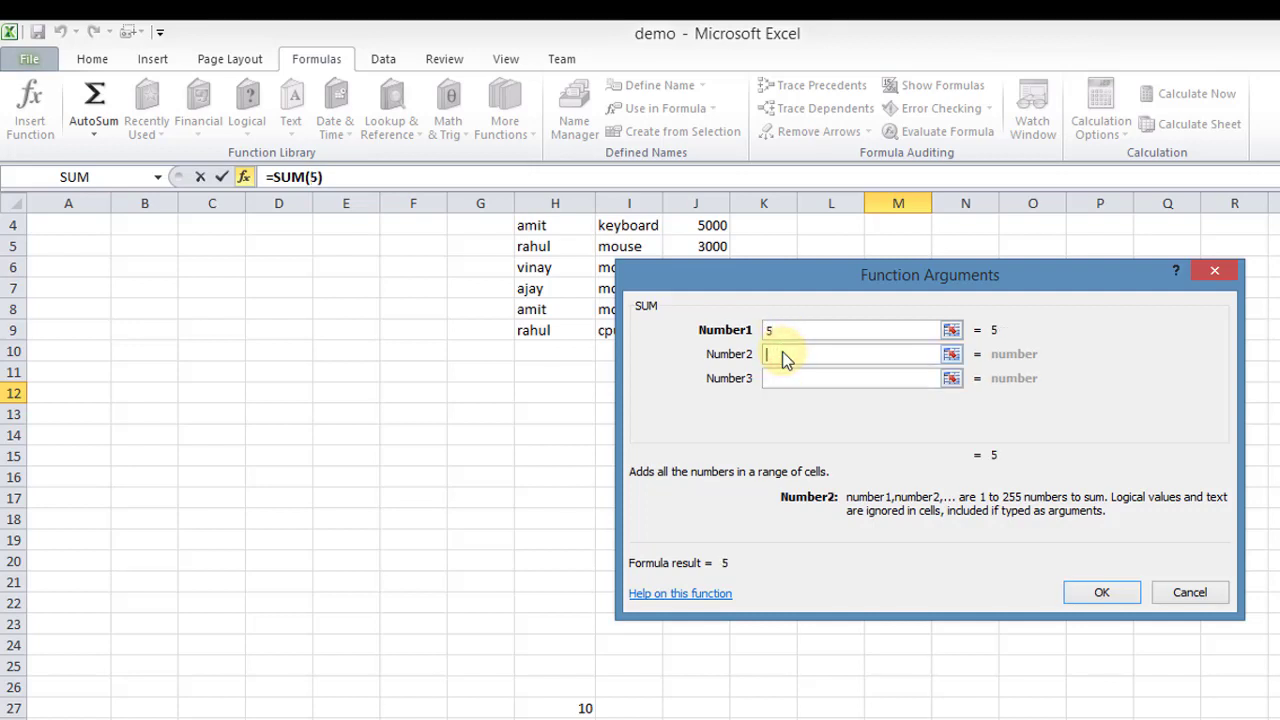
type("7")
left_click(789, 379)
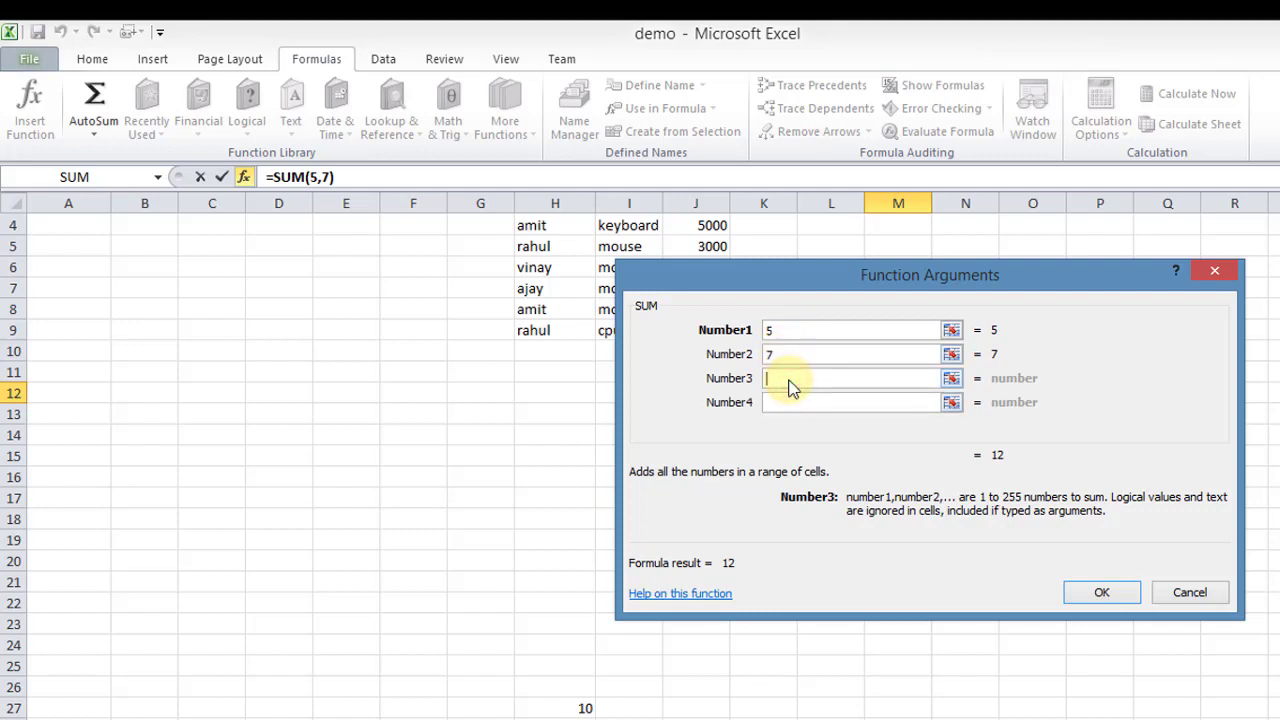
type("8")
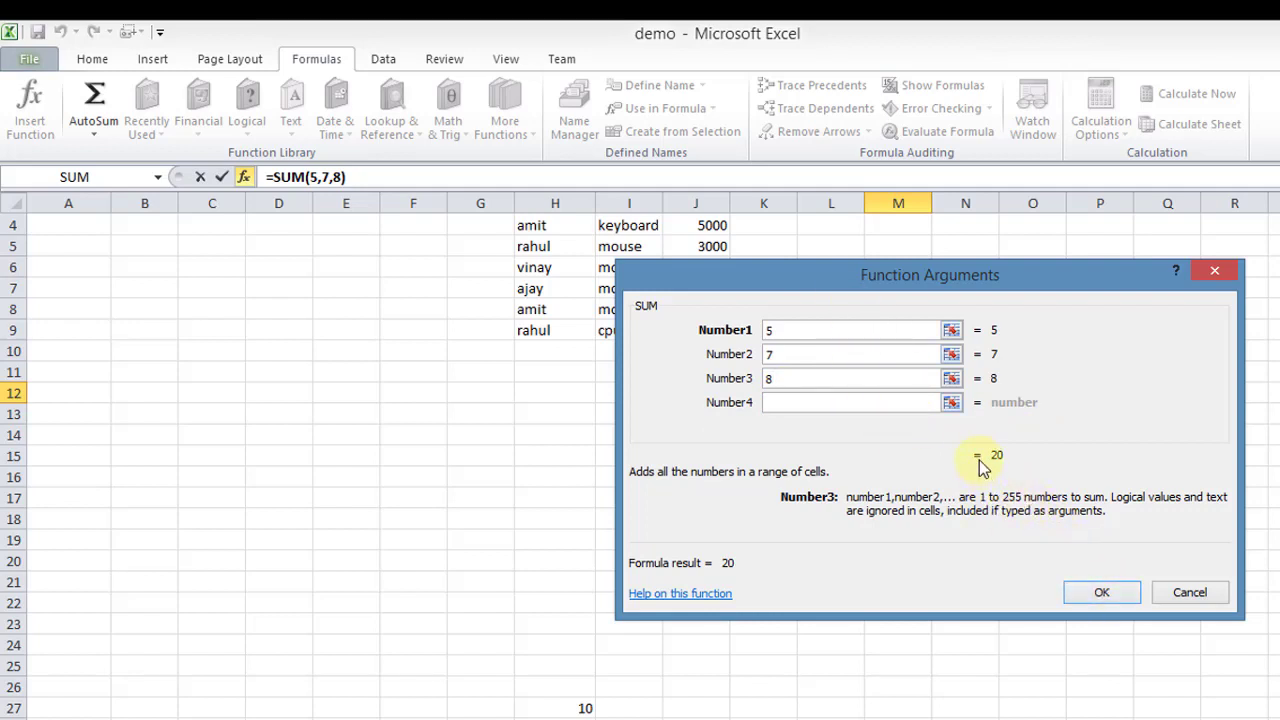
left_click(1103, 588)
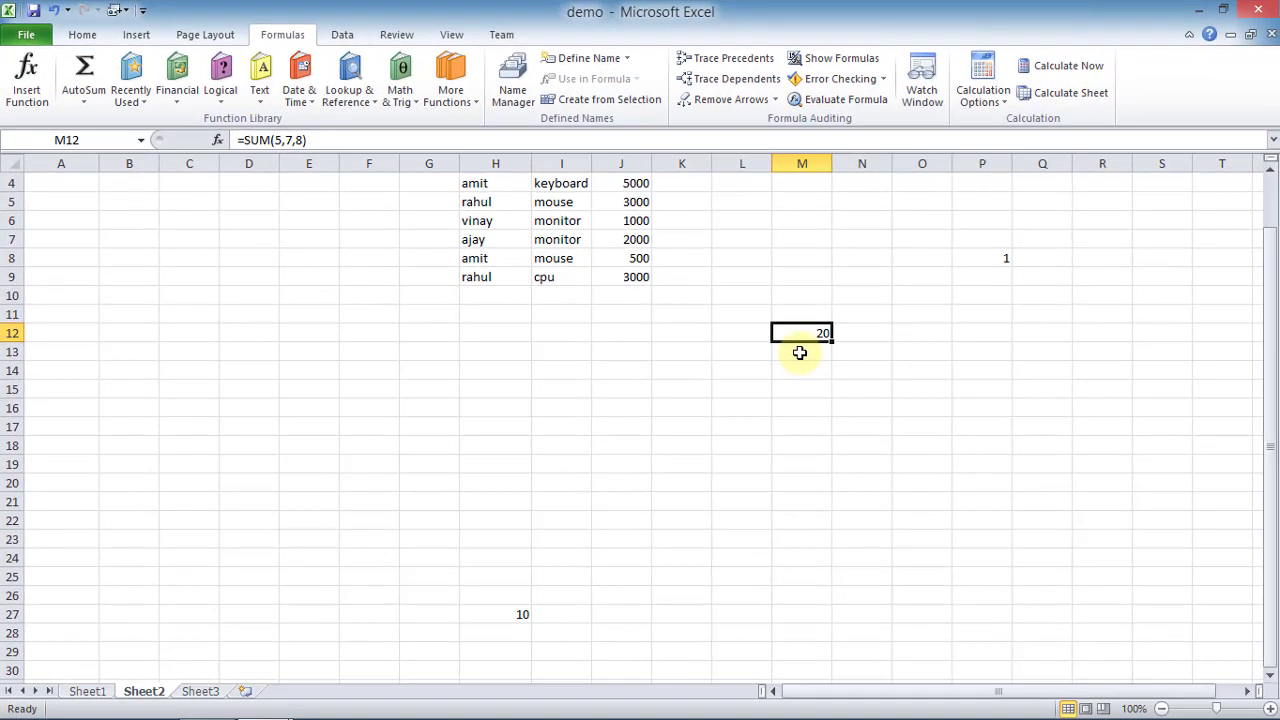
- AutoSum the amounts J4:J9 into J10 as =SUM(J4:J9), totalling 14500
left_click(806, 387)
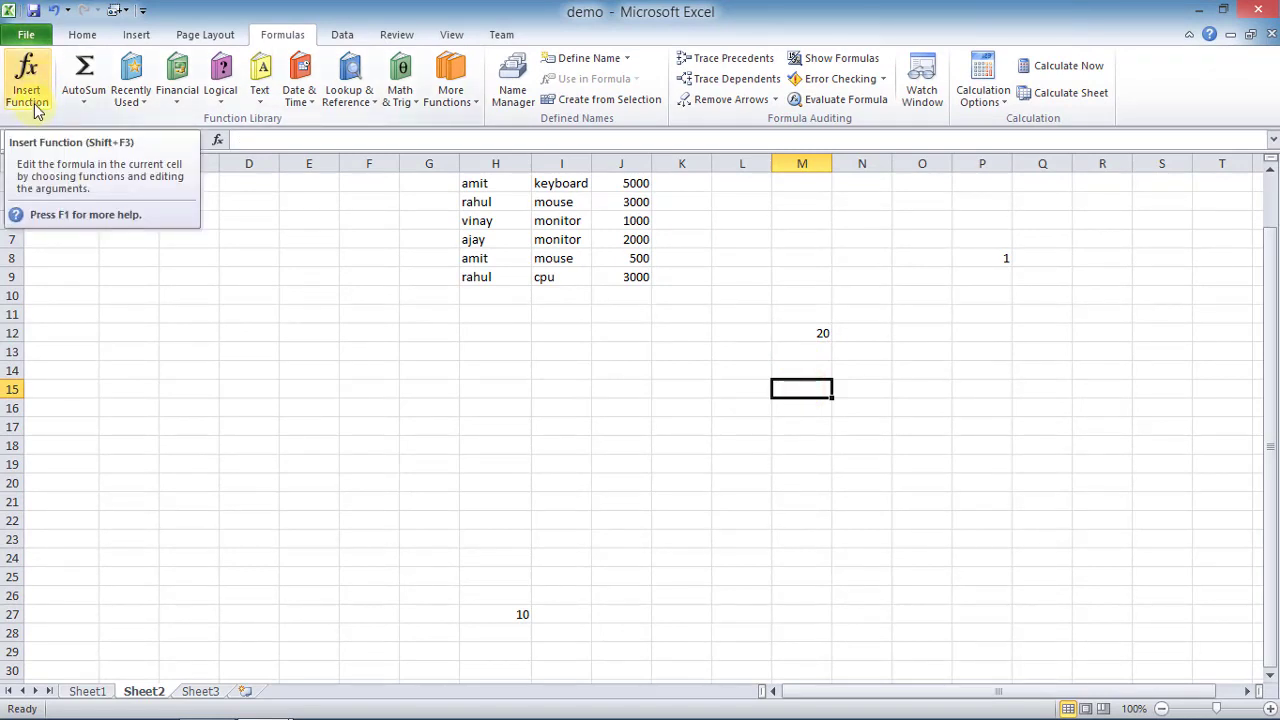
left_click(466, 443)
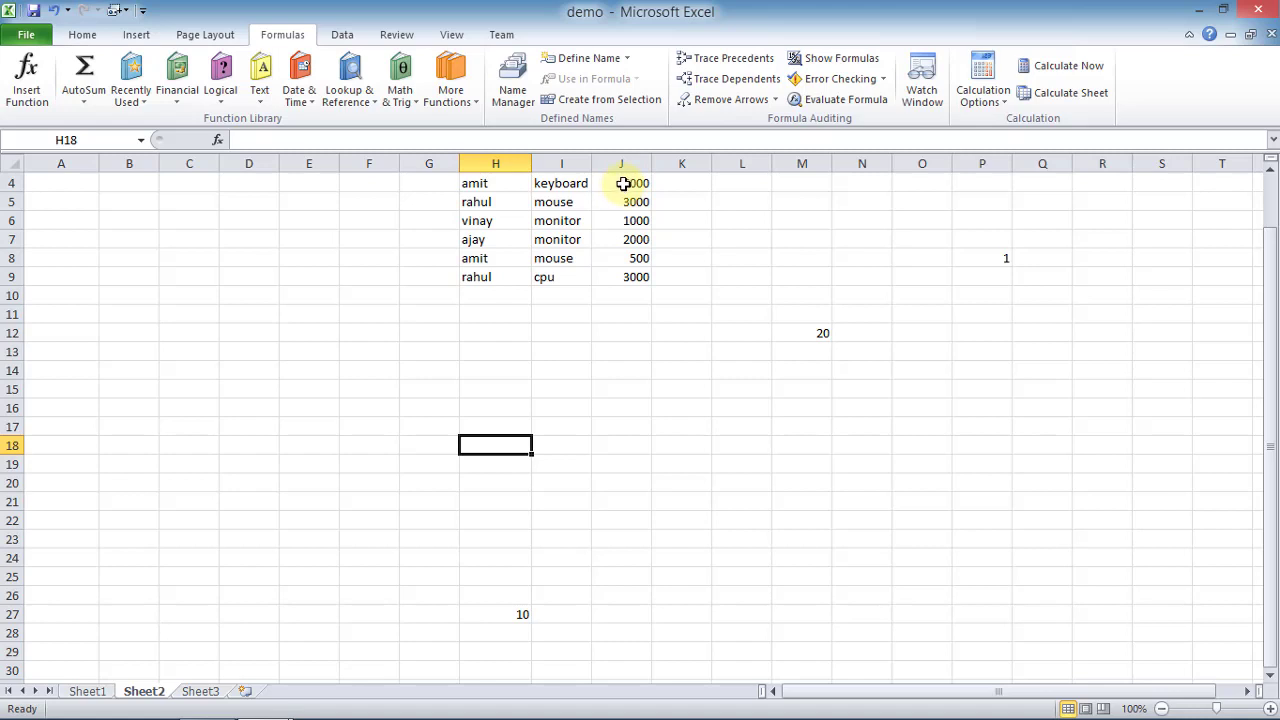
left_click_drag(623, 183, 638, 276)
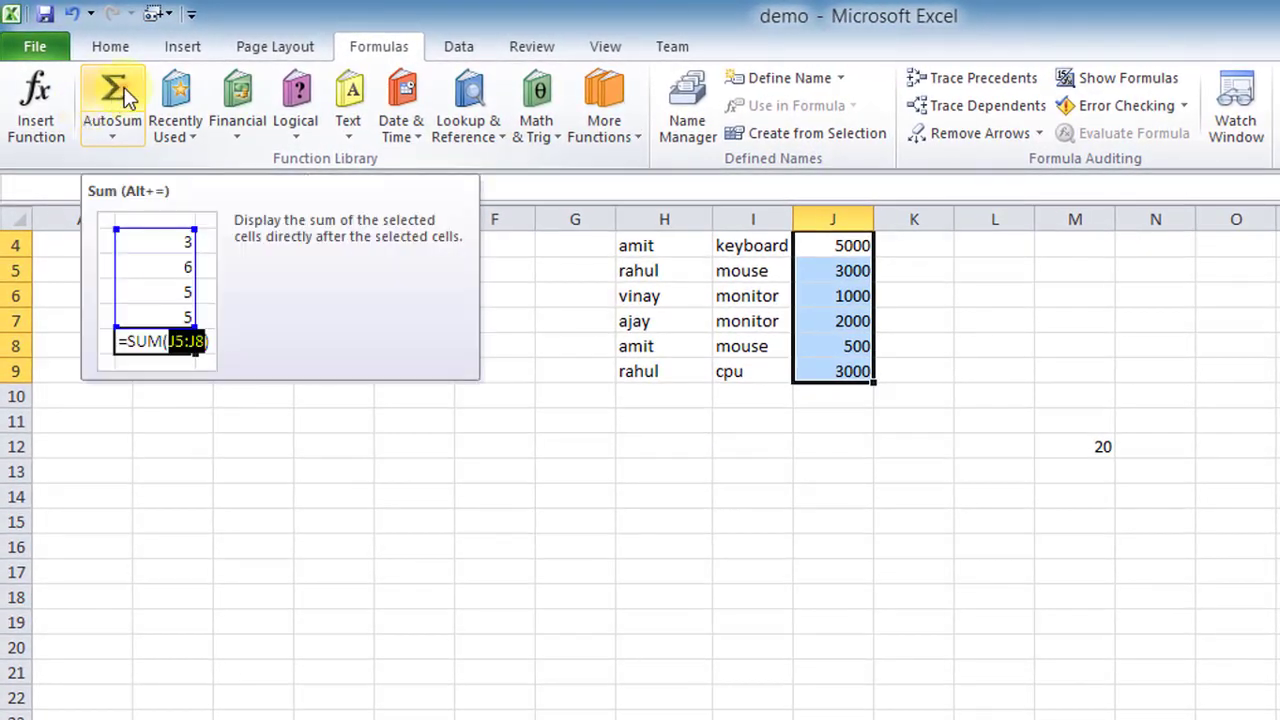
left_click(93, 66)
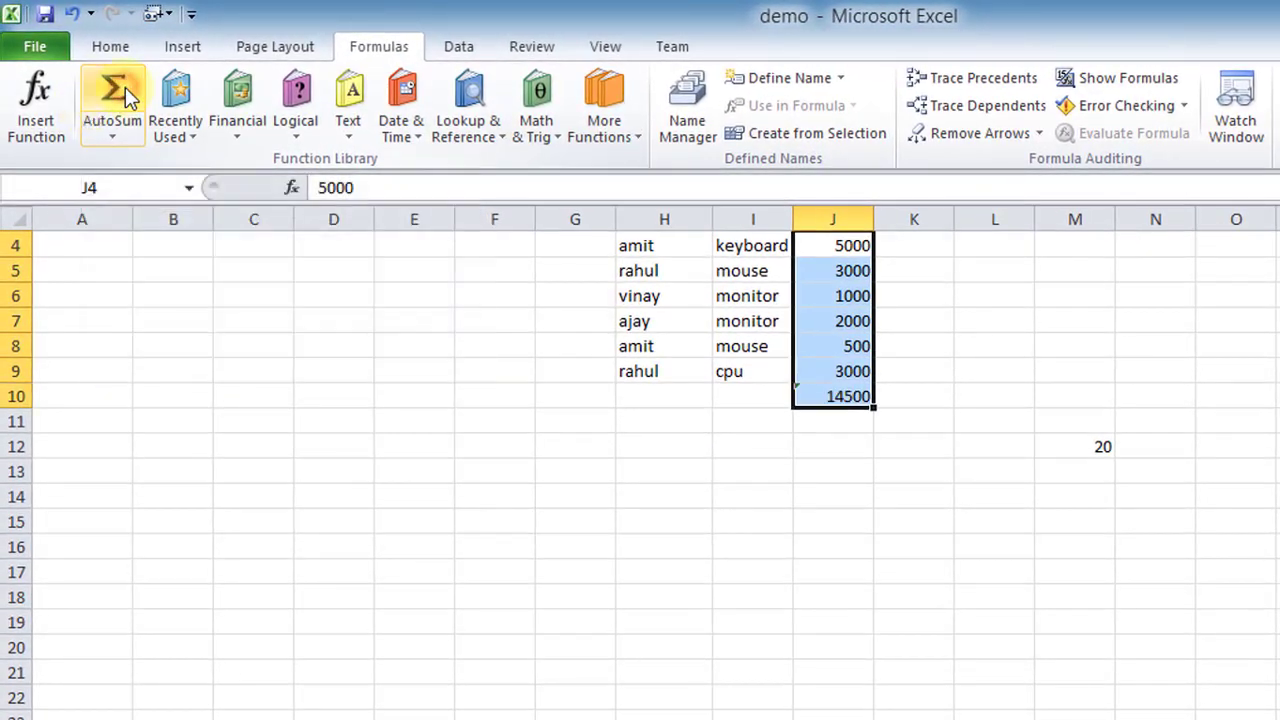
left_click(815, 438)
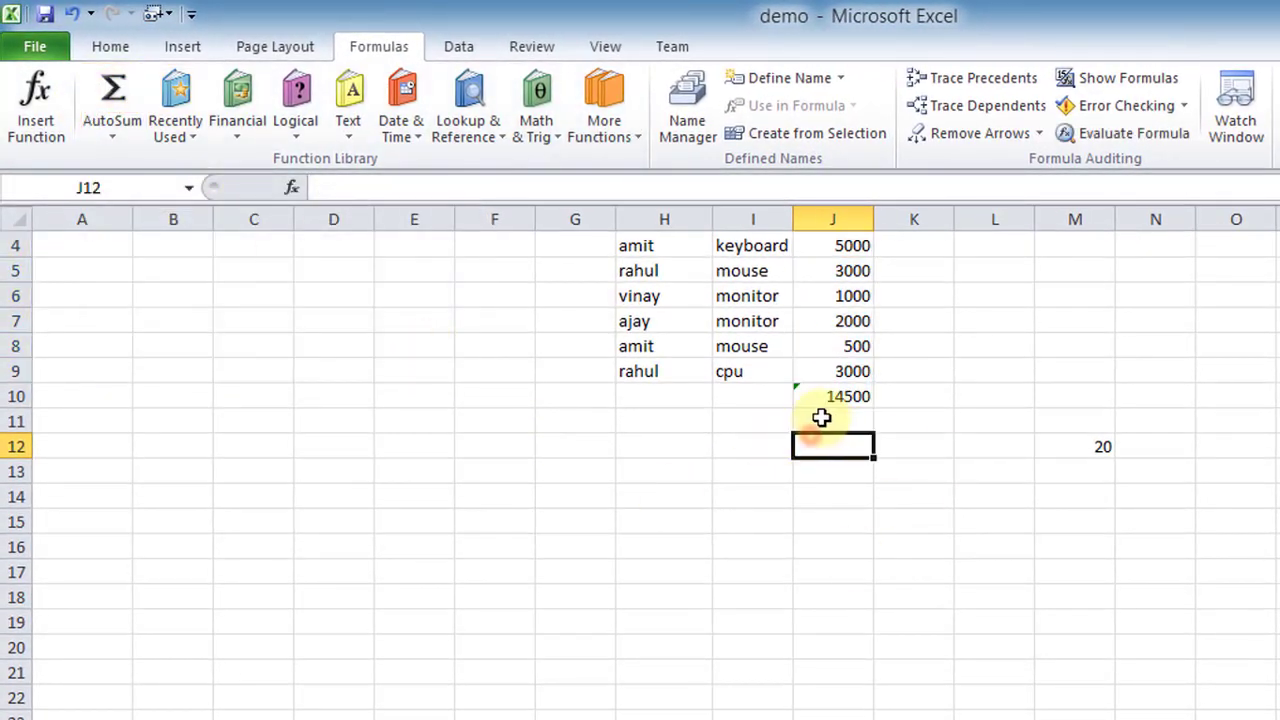
left_click(846, 396)
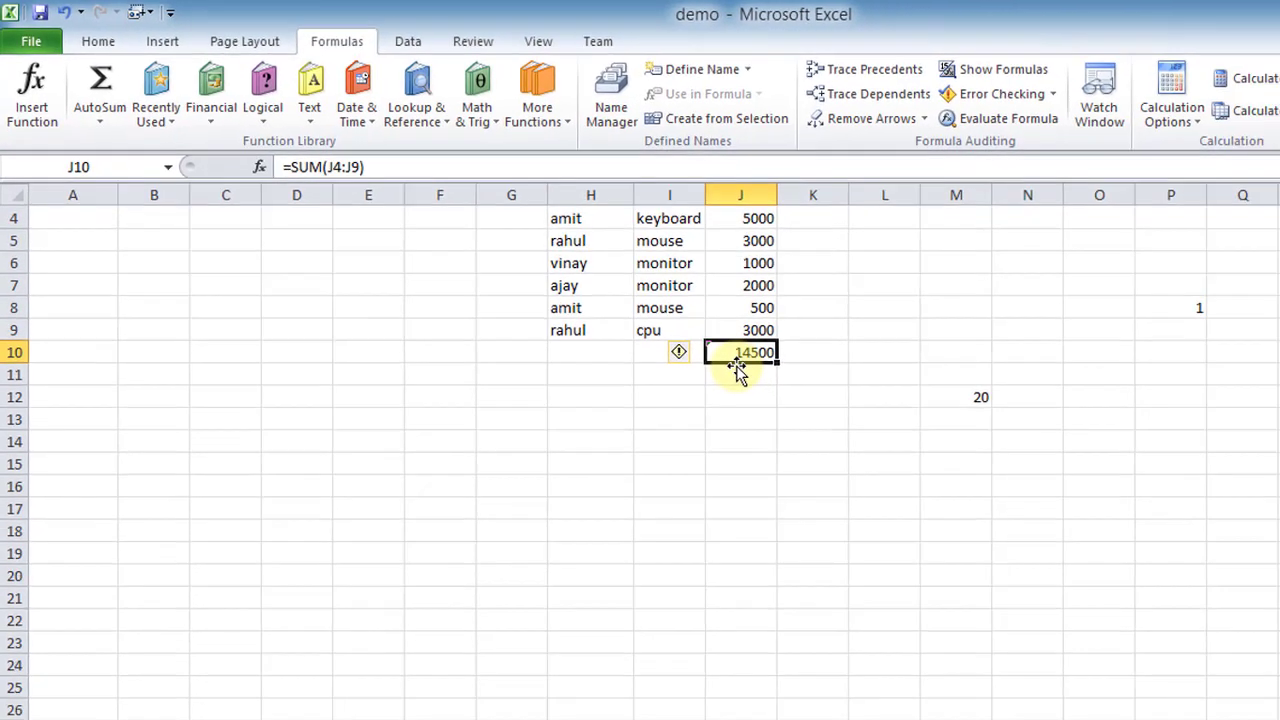
key("Down")
key("Down")
key("Down")
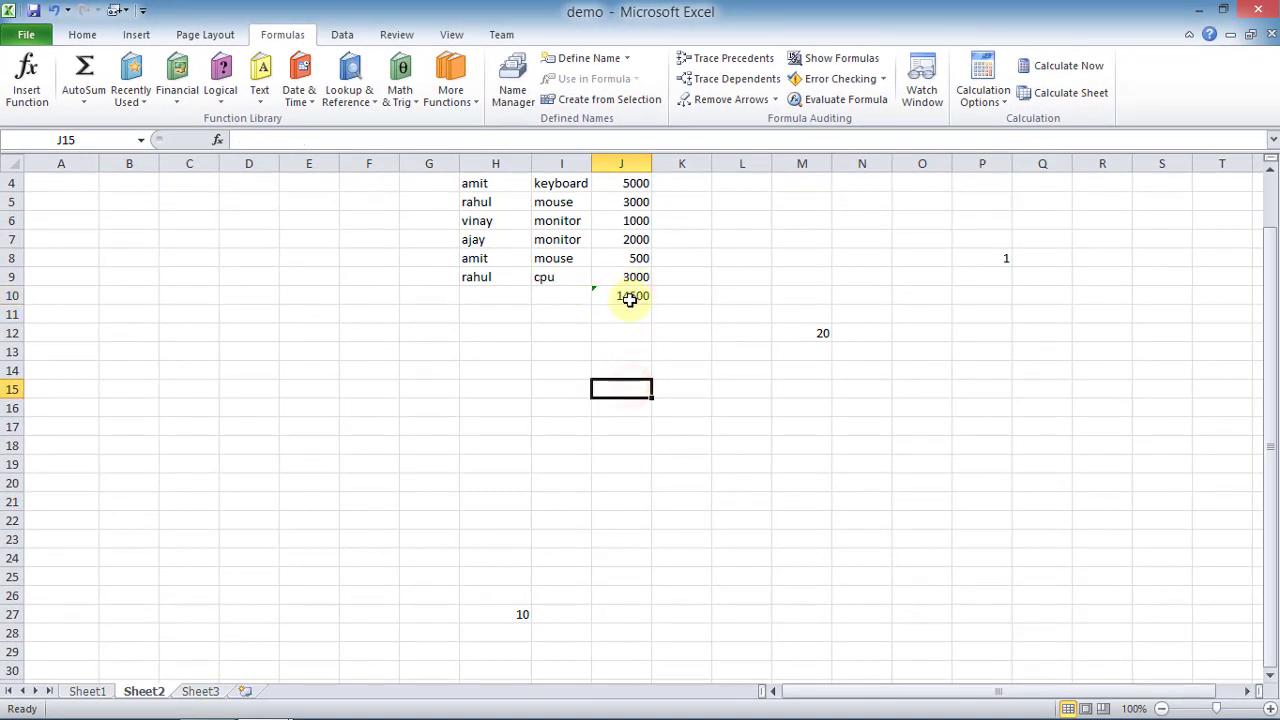
left_click(629, 299)
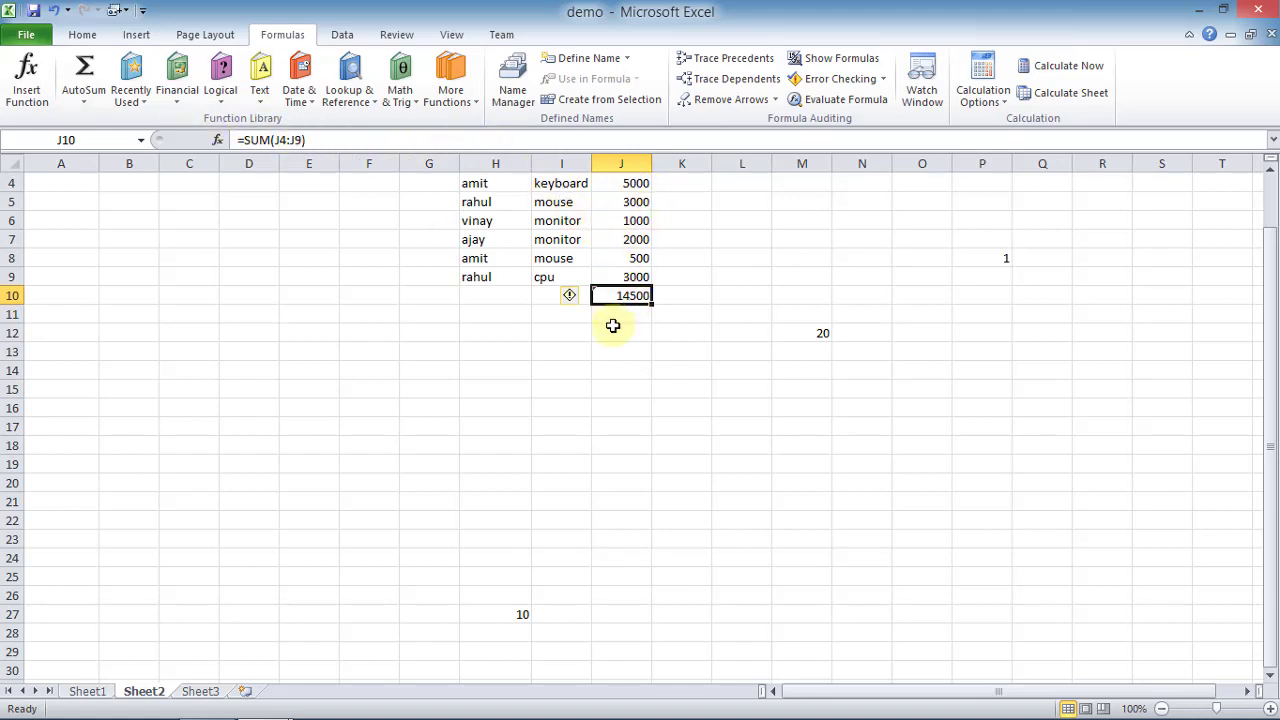
- Select K12 and browse the Recently Used and Financial function lists
left_click(668, 331)
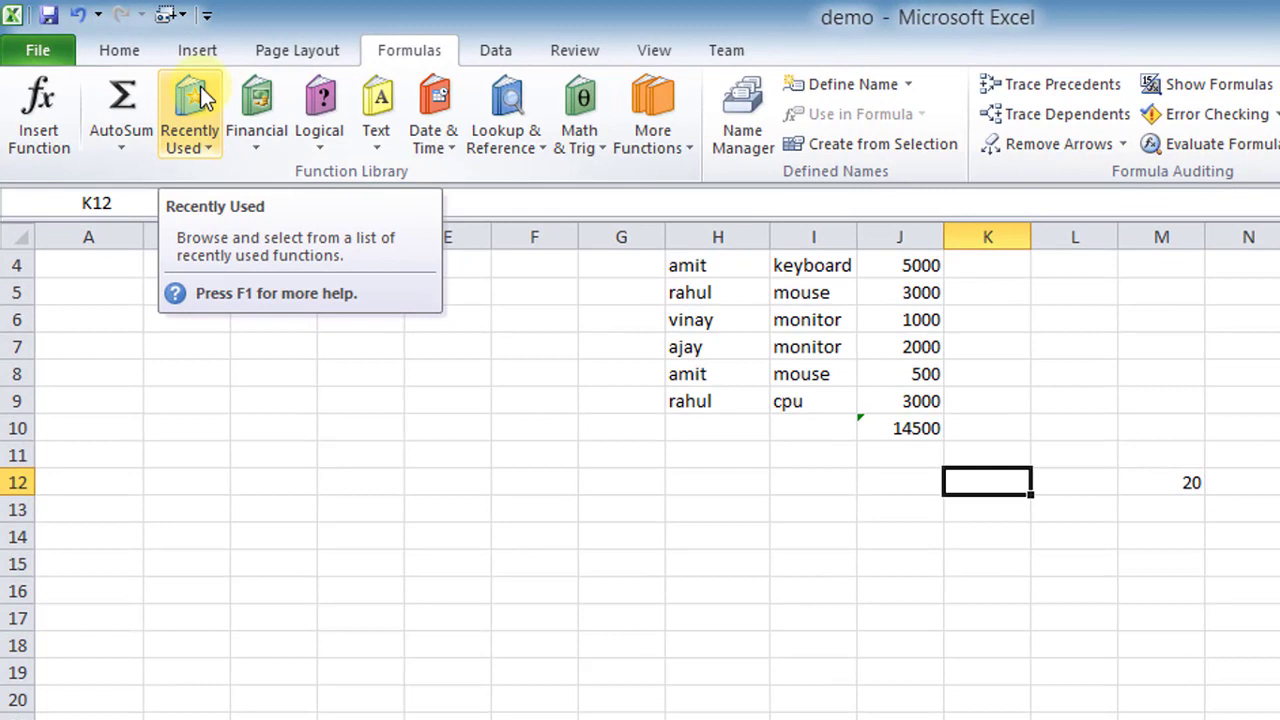
left_click(200, 87)
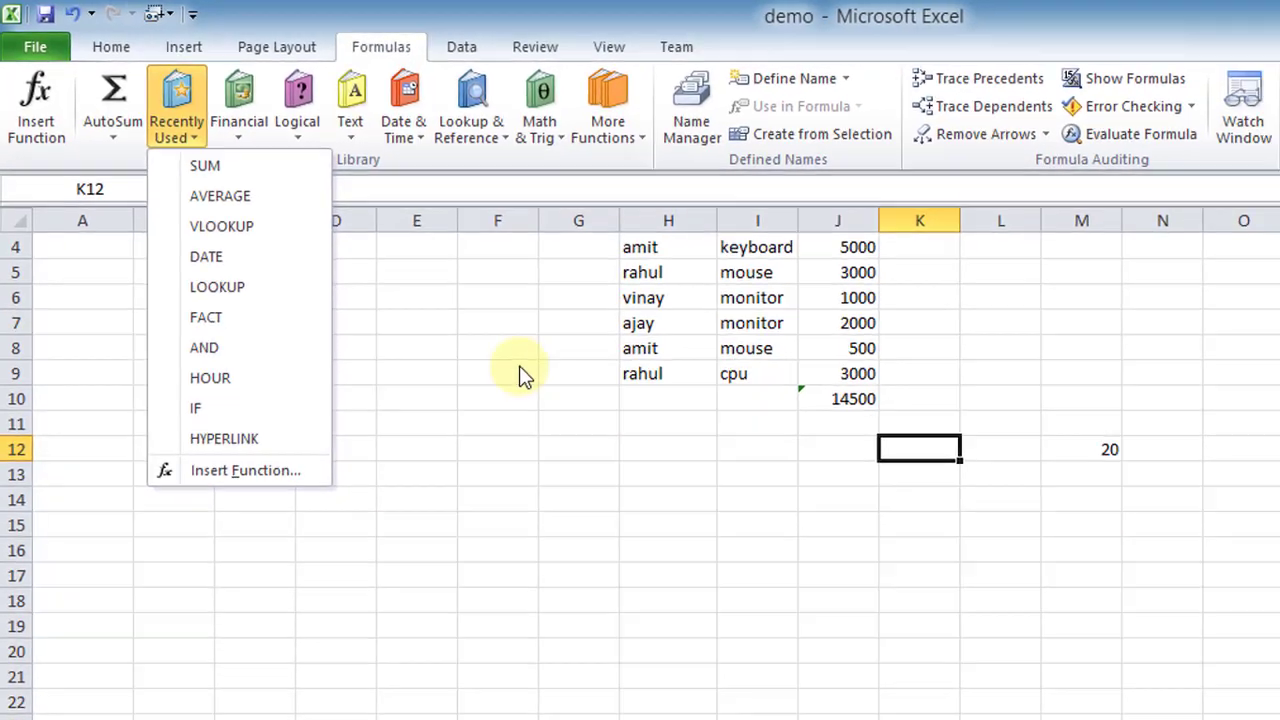
left_click(519, 374)
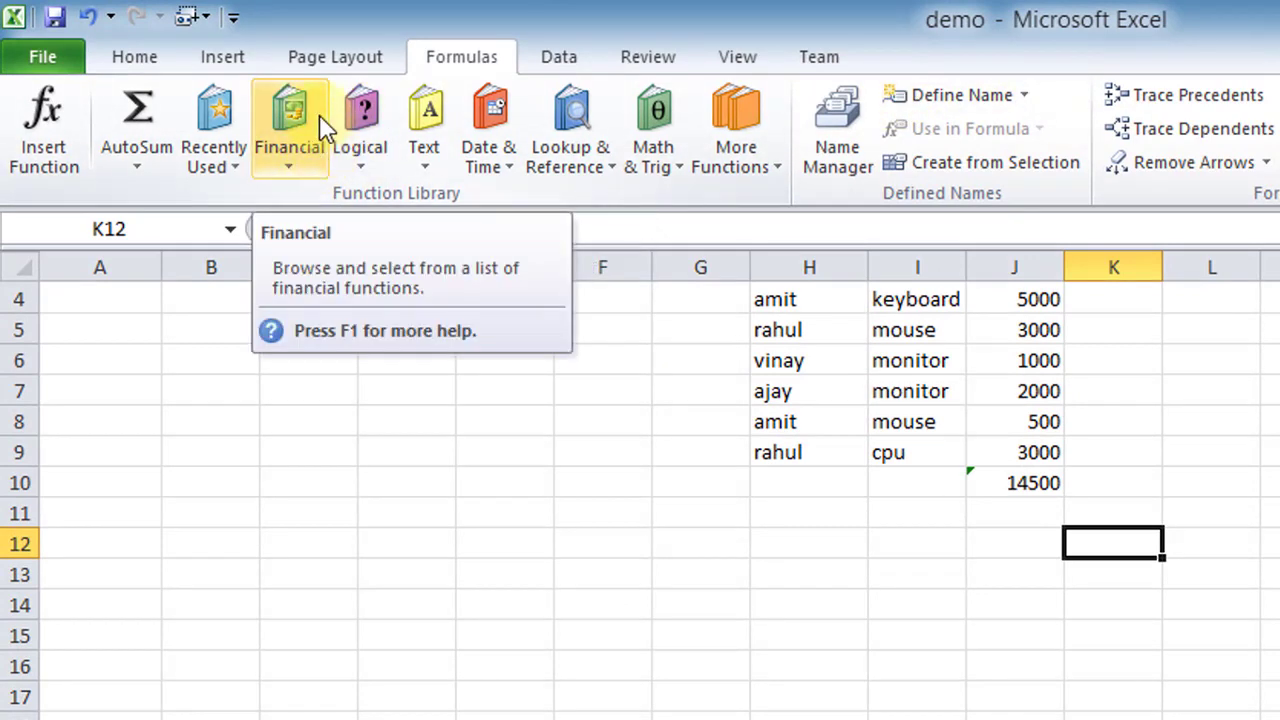
left_click(296, 158)
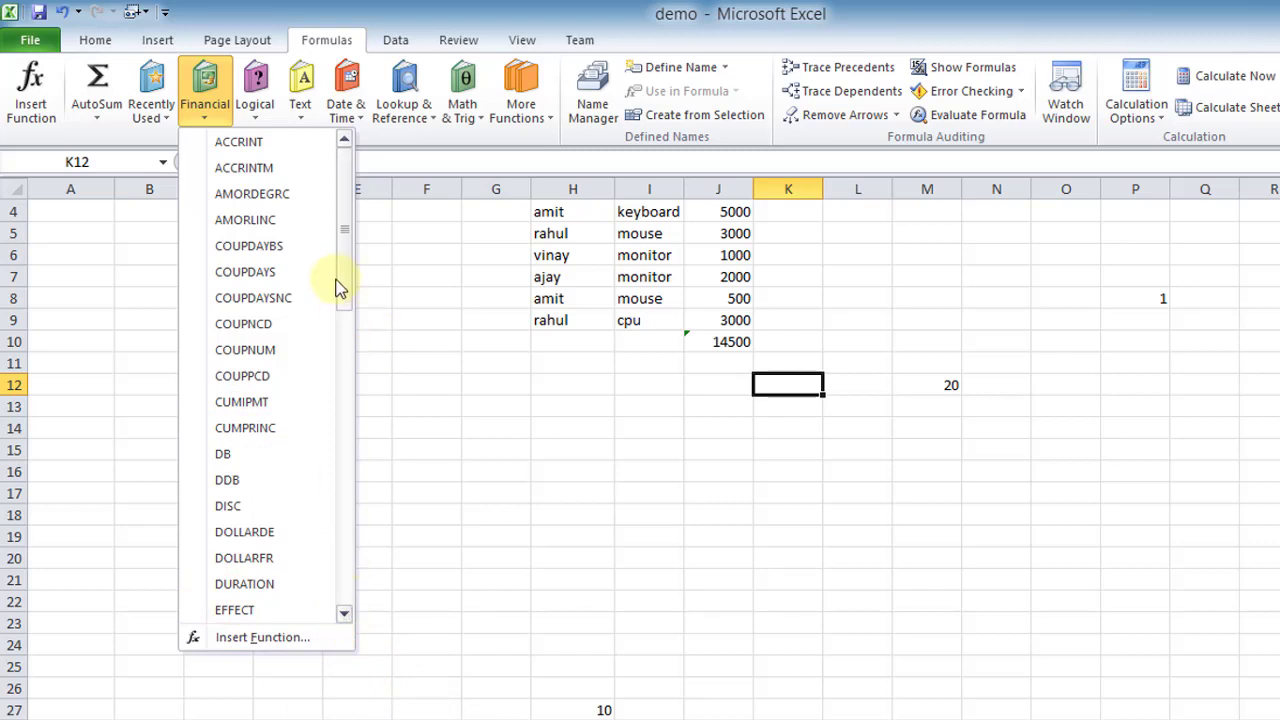
left_click(362, 258)
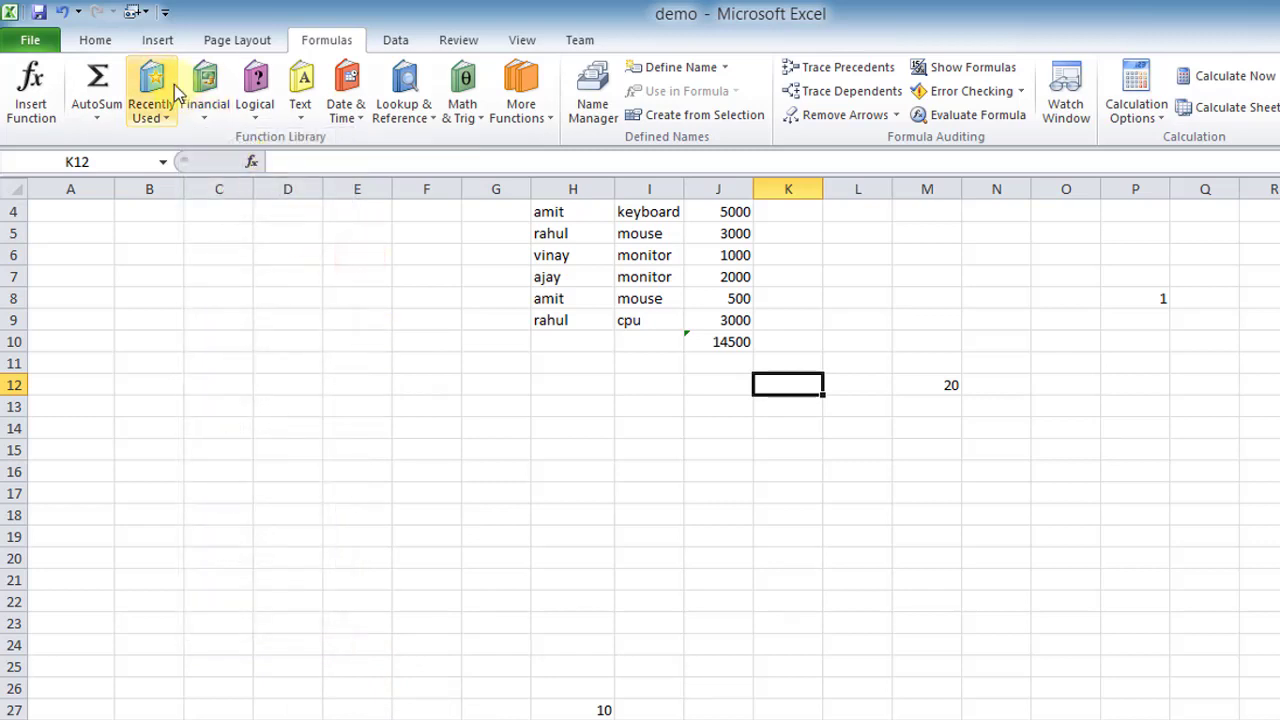
- Open the Logical function list with AND, IF, OR and related functions
left_click(256, 106)
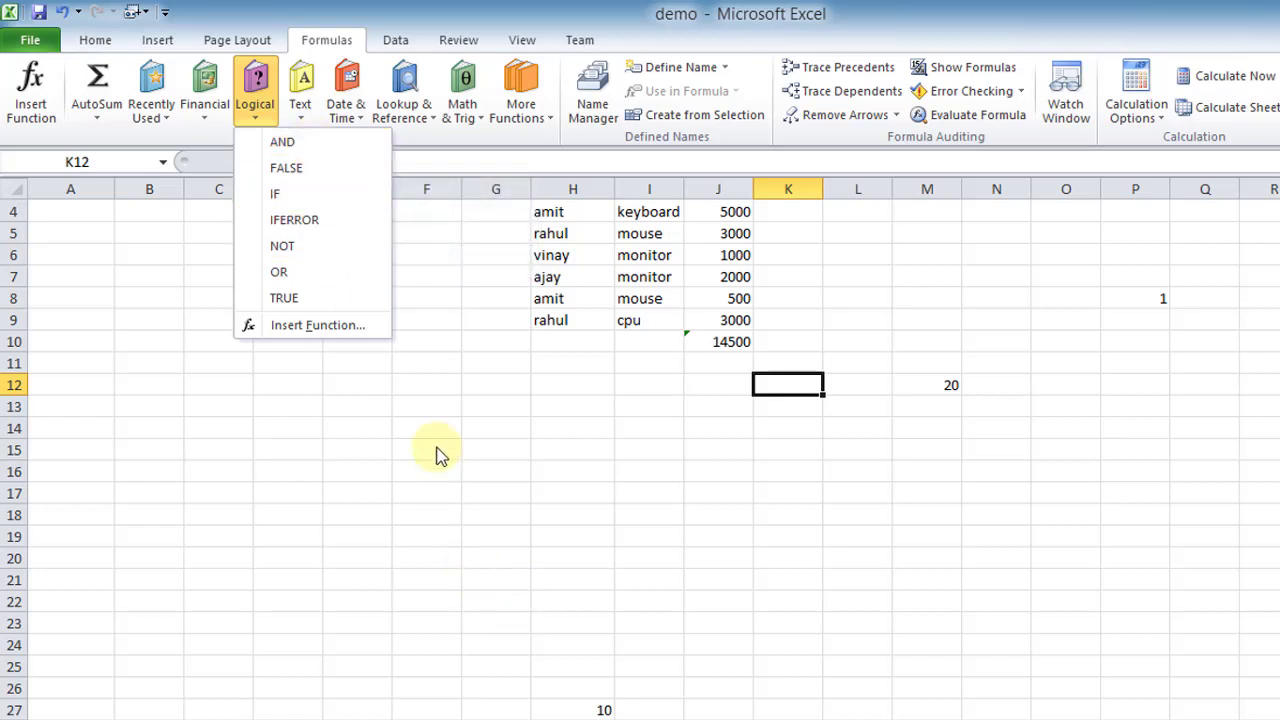
left_click(417, 421)
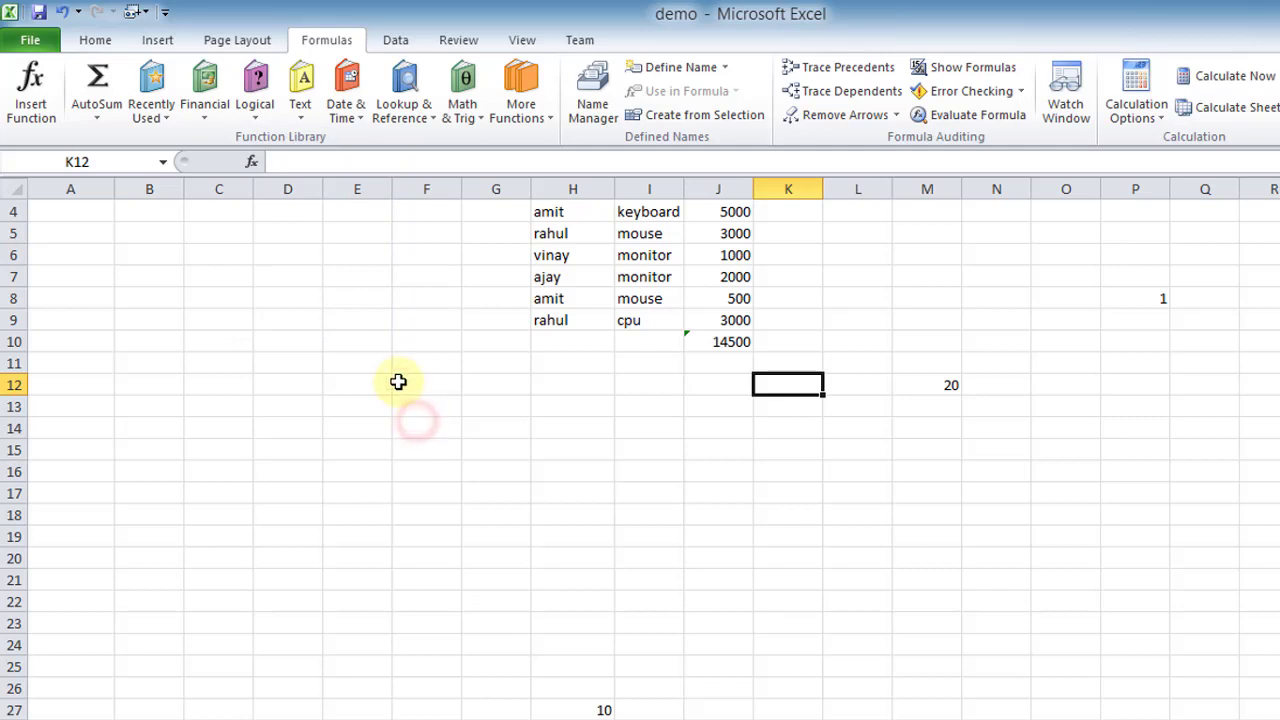
left_click(262, 111)
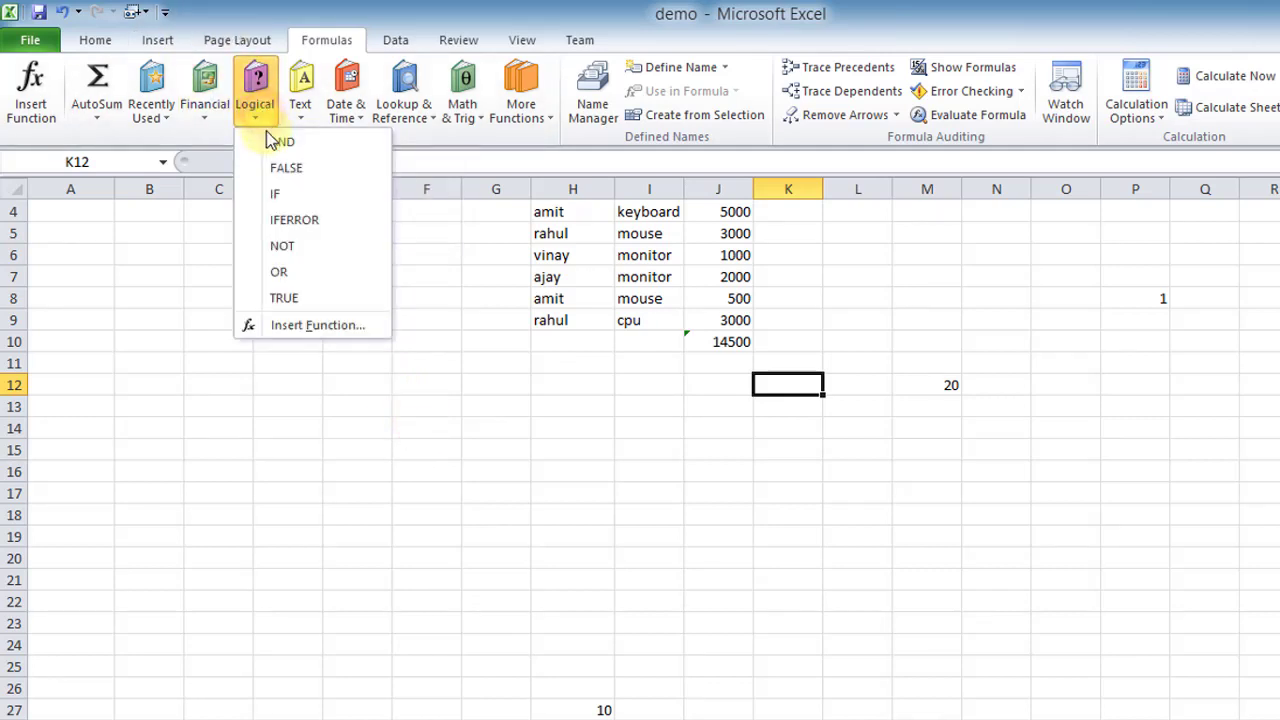
- Insert =AND(1+1=2,2+2=5) into K12, which returns FALSE
left_click(275, 142)
type("a")
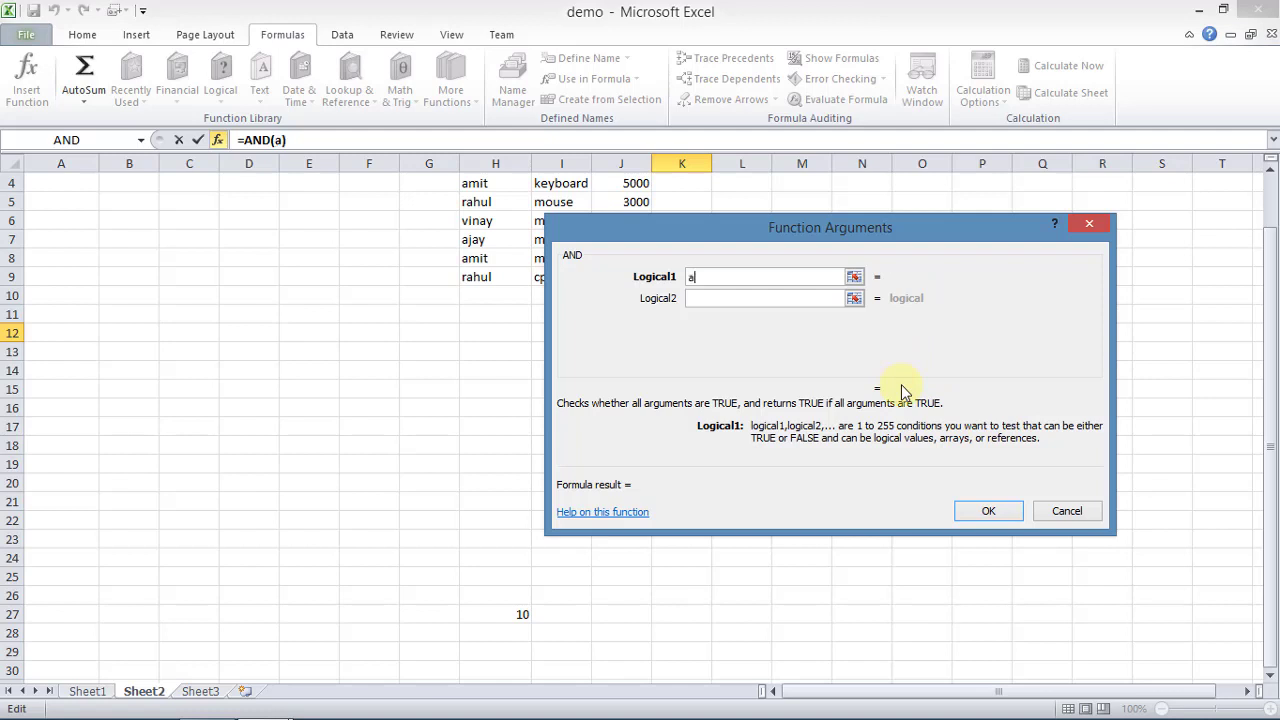
key("BackSpace")
type("+1")
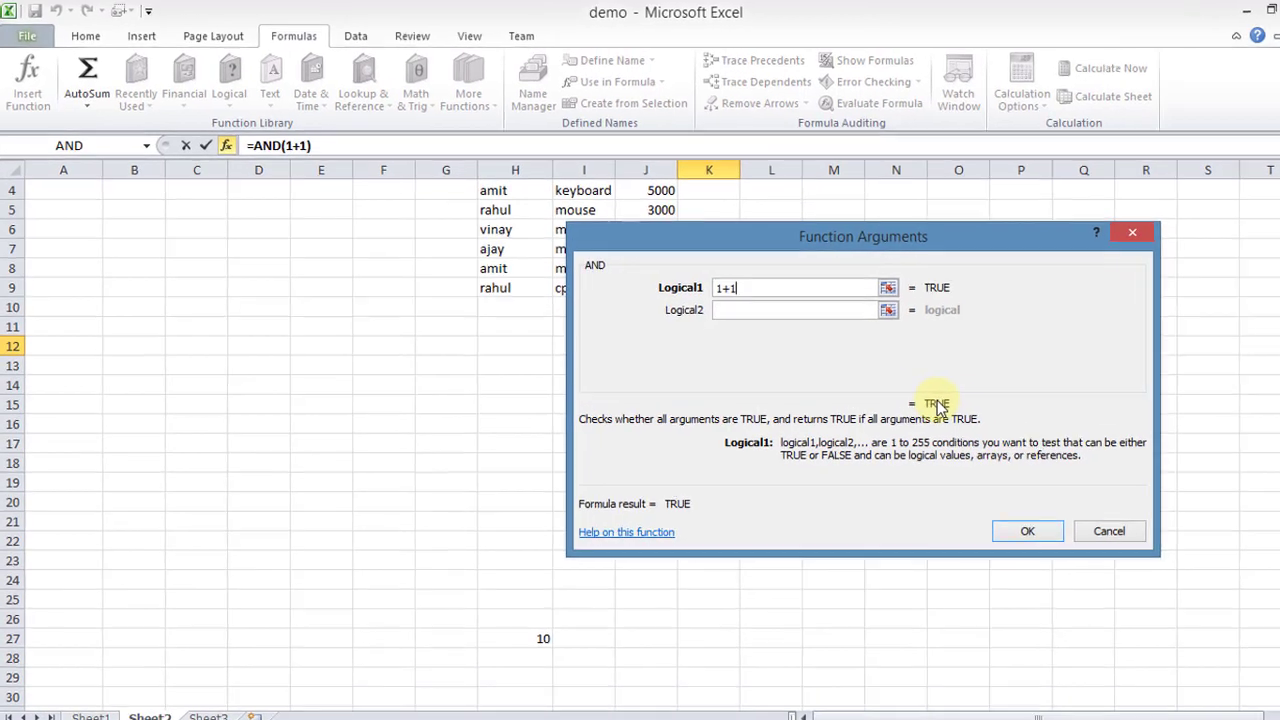
type("=")
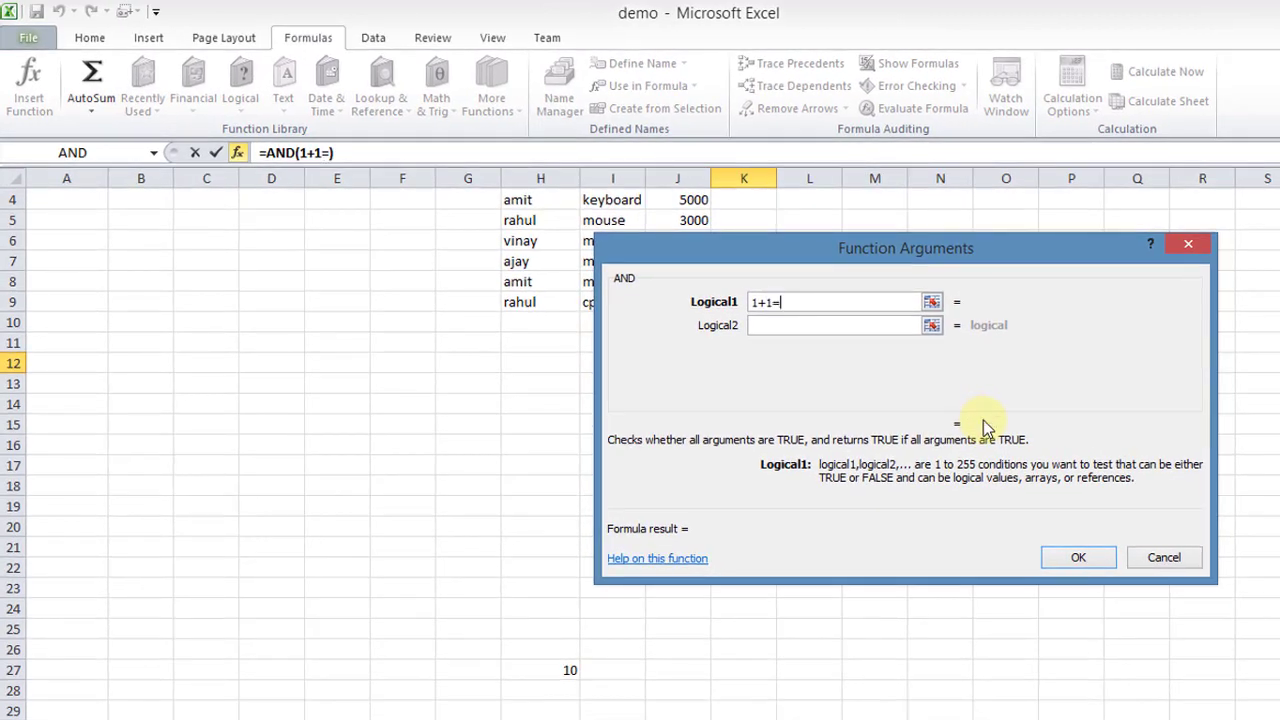
type("2")
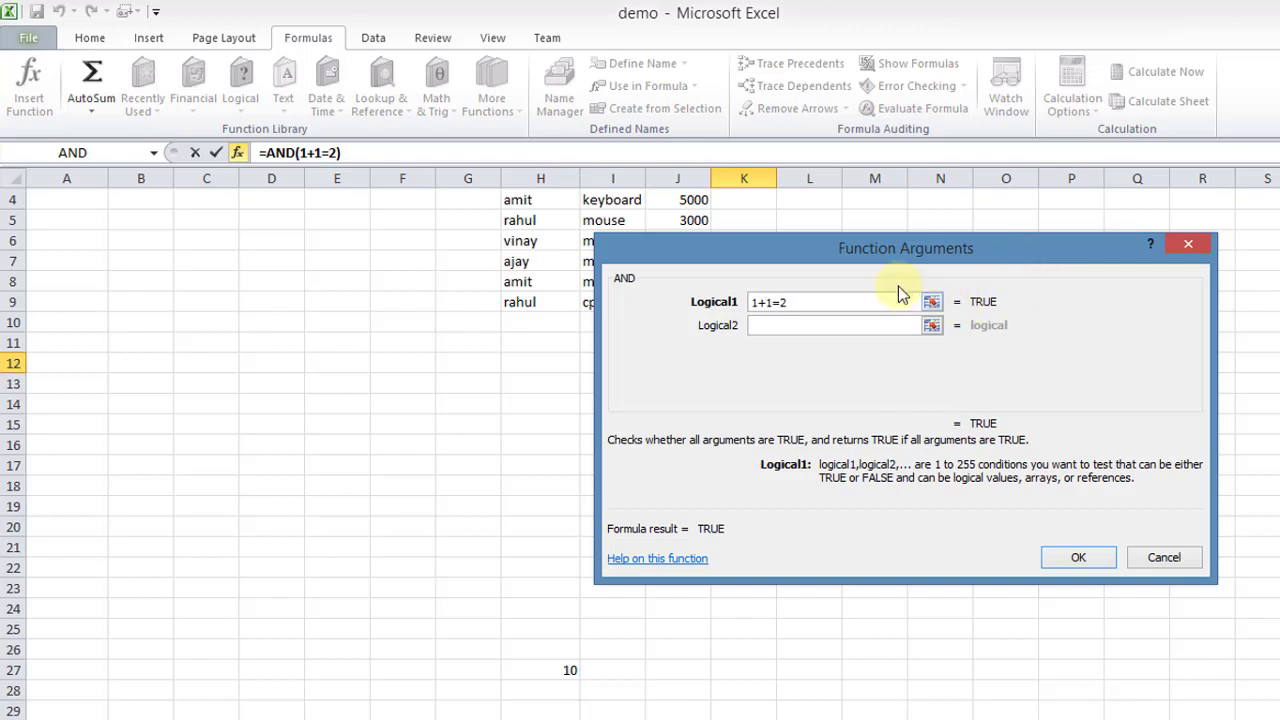
left_click(854, 332)
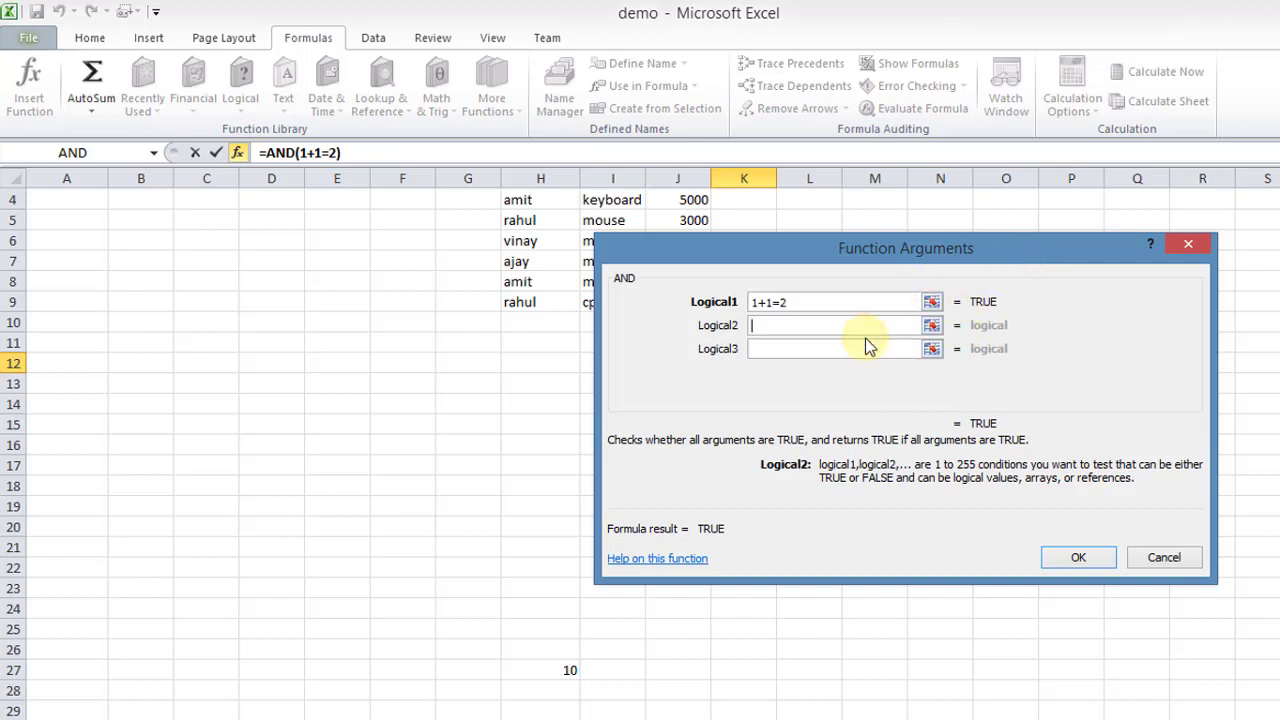
type("2+")
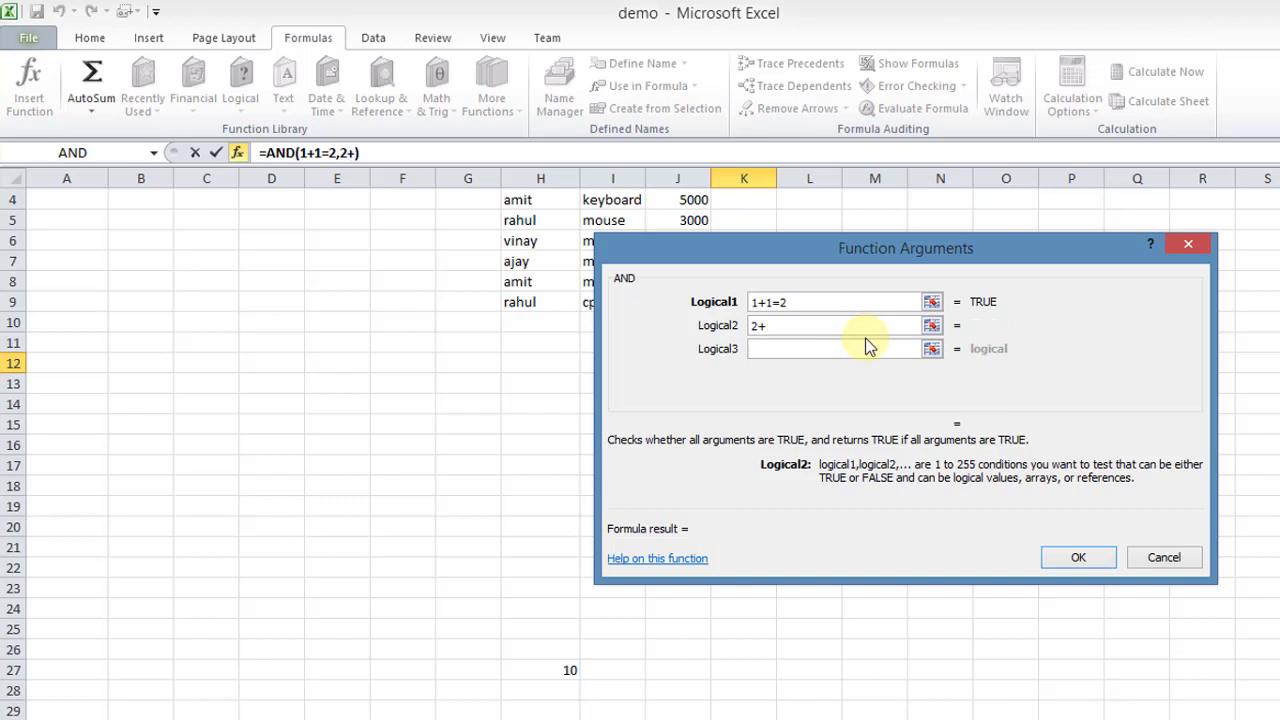
type("2")
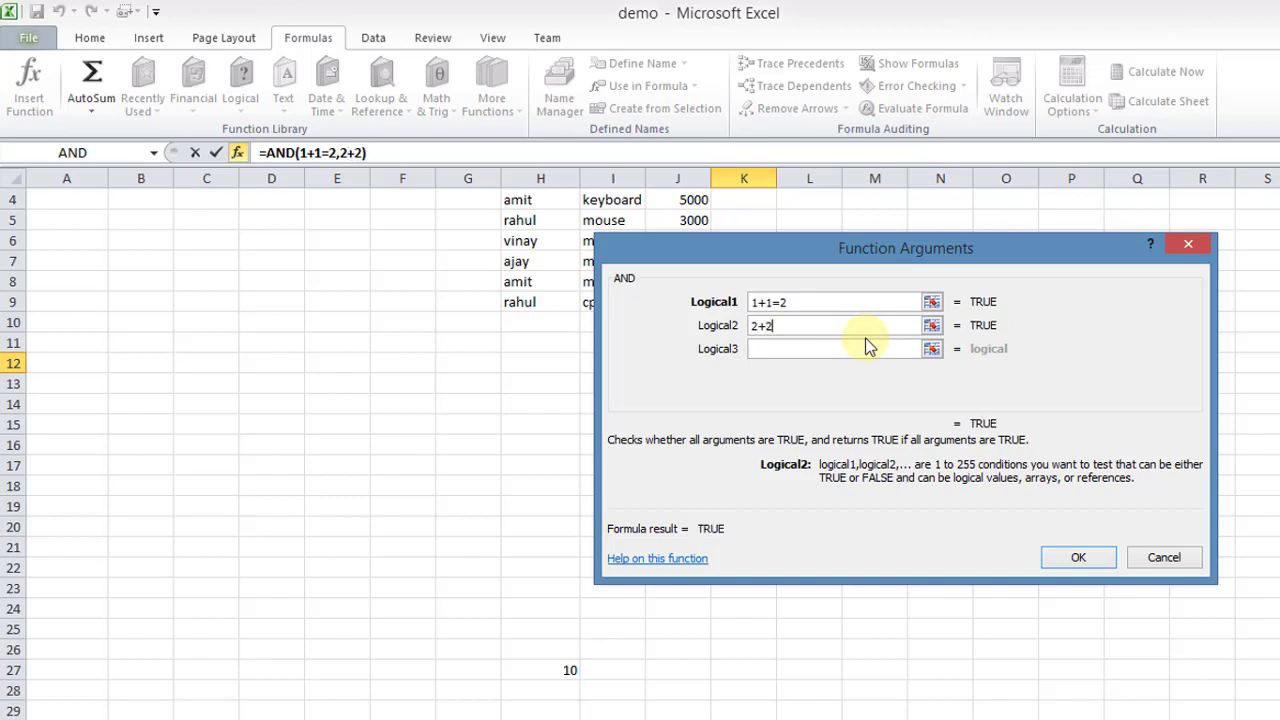
type("=5")
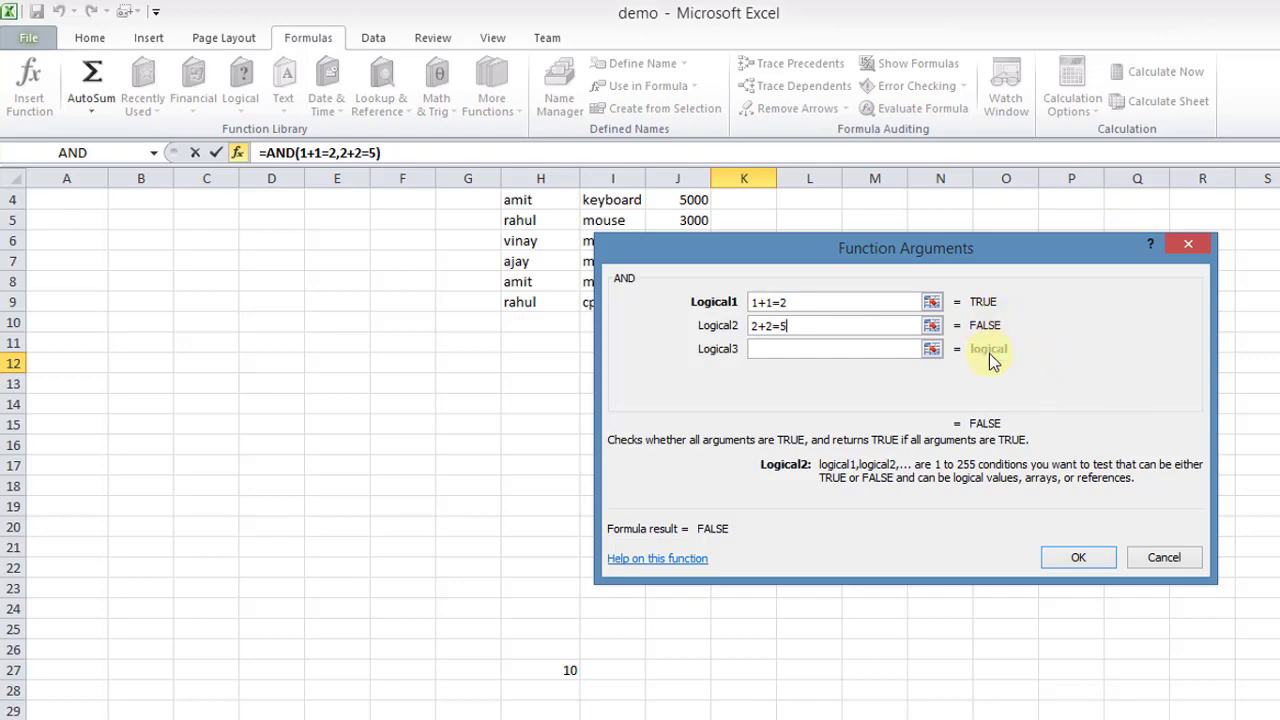
left_click(1063, 560)
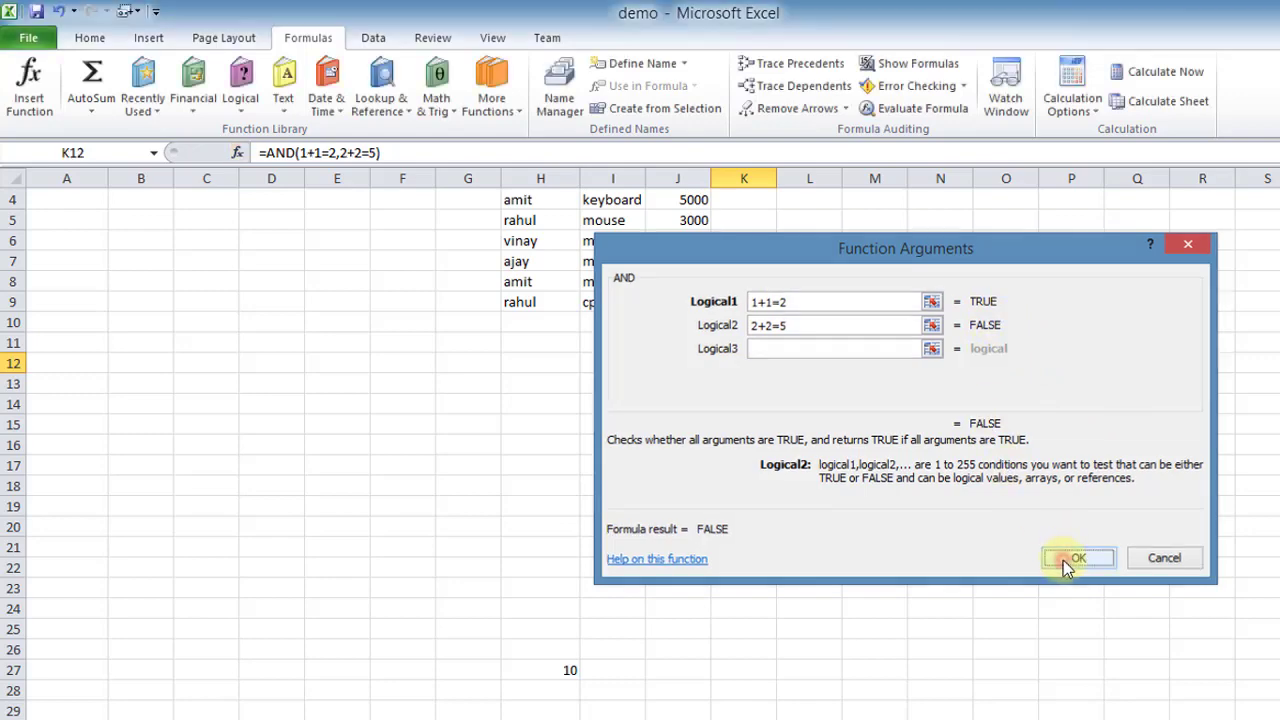
left_click(728, 418)
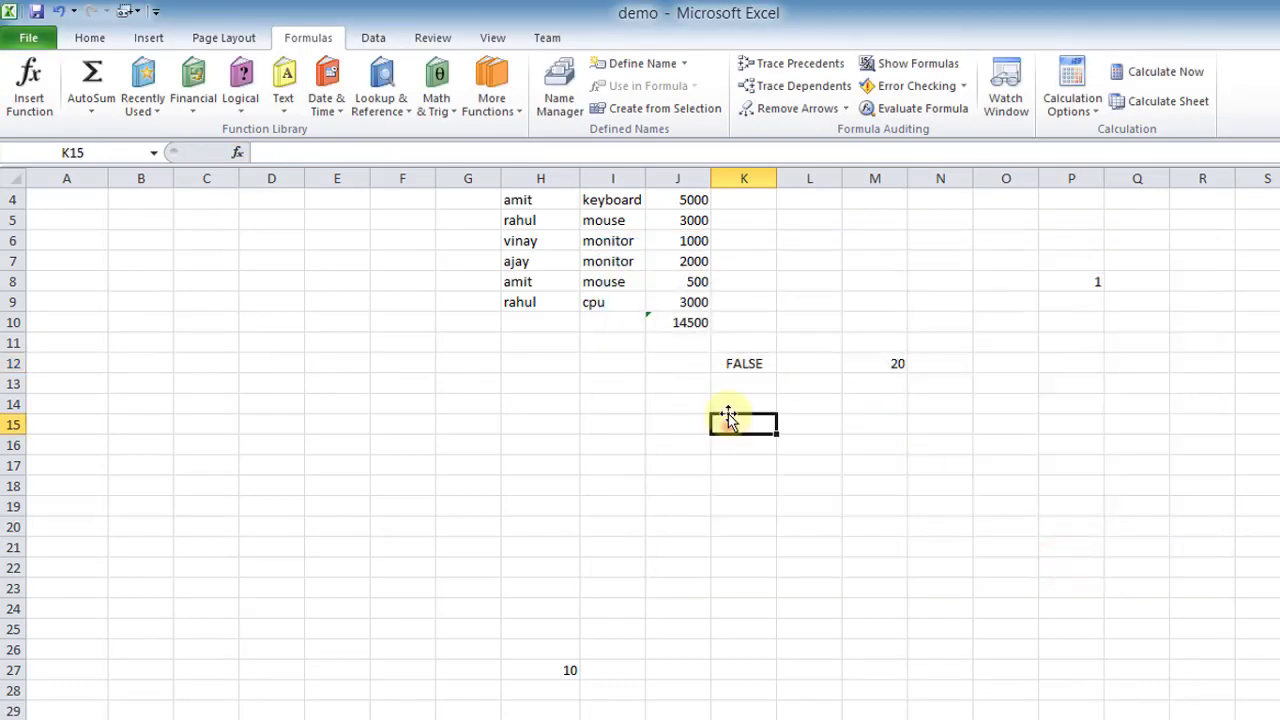
left_click(740, 364)
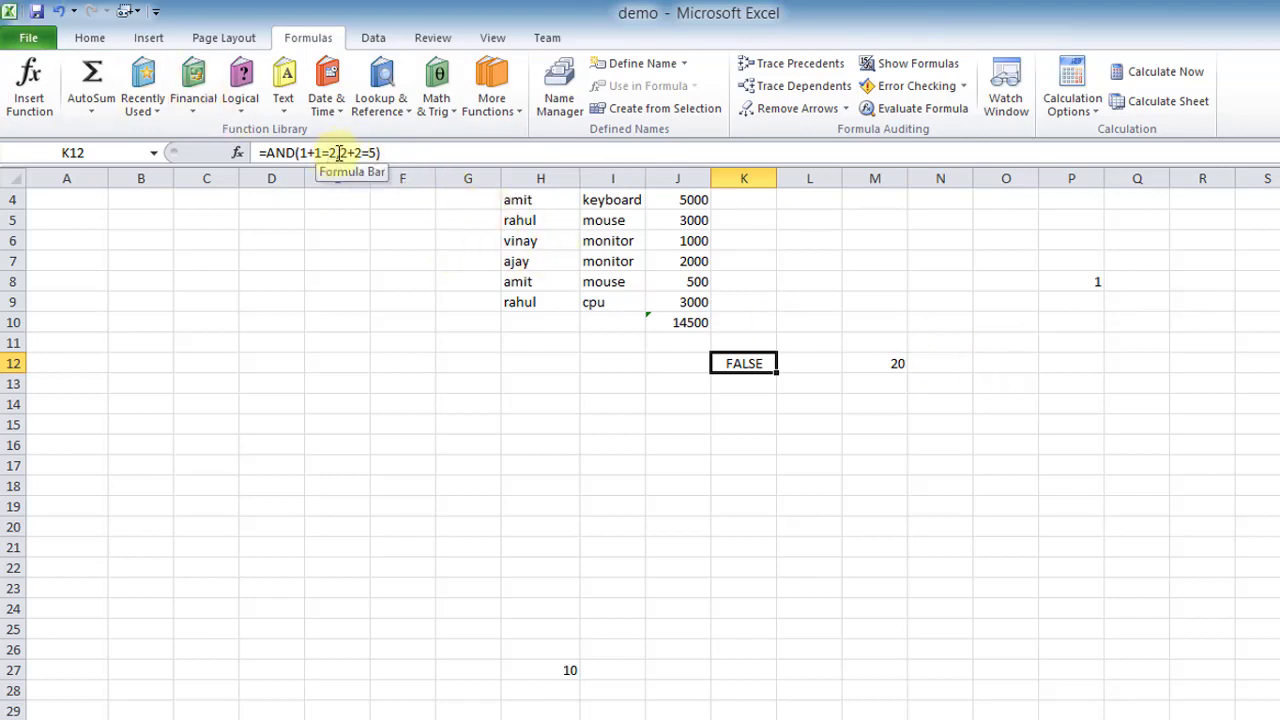
- Edit K12's formula to =AND(1+1=2,2+2=4)
left_click(373, 152)
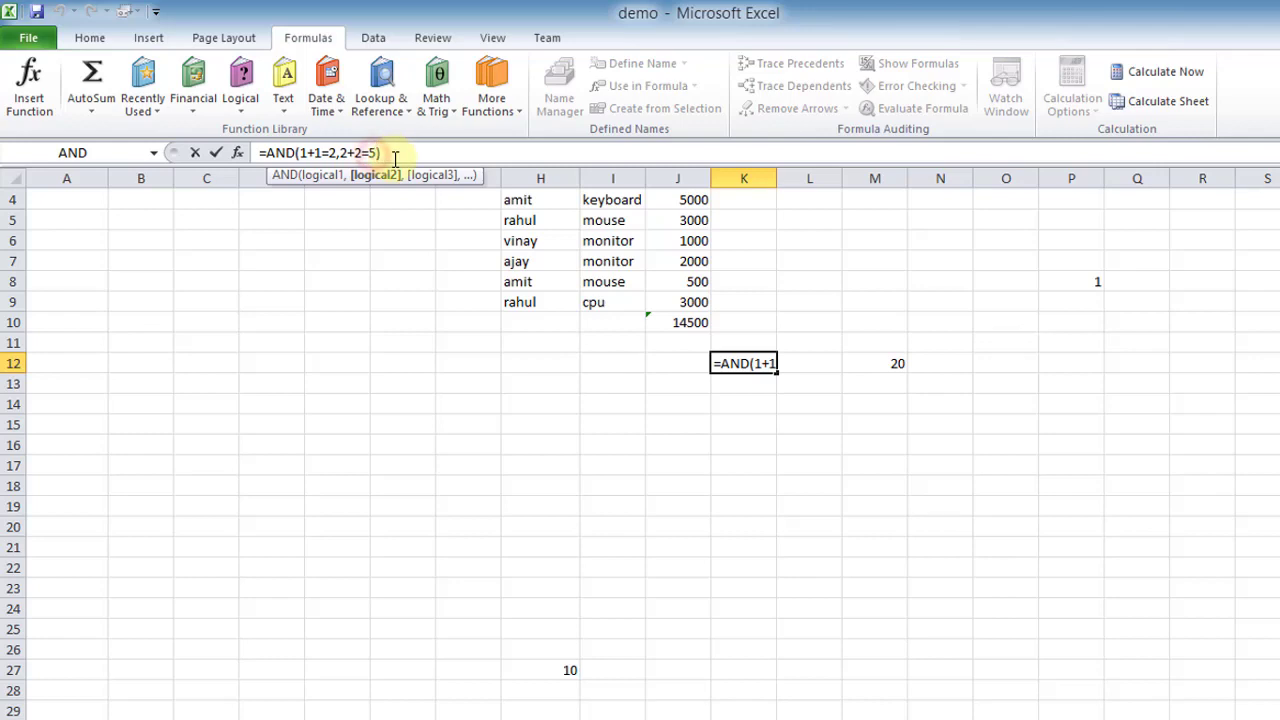
key("BackSpace")
type("4")
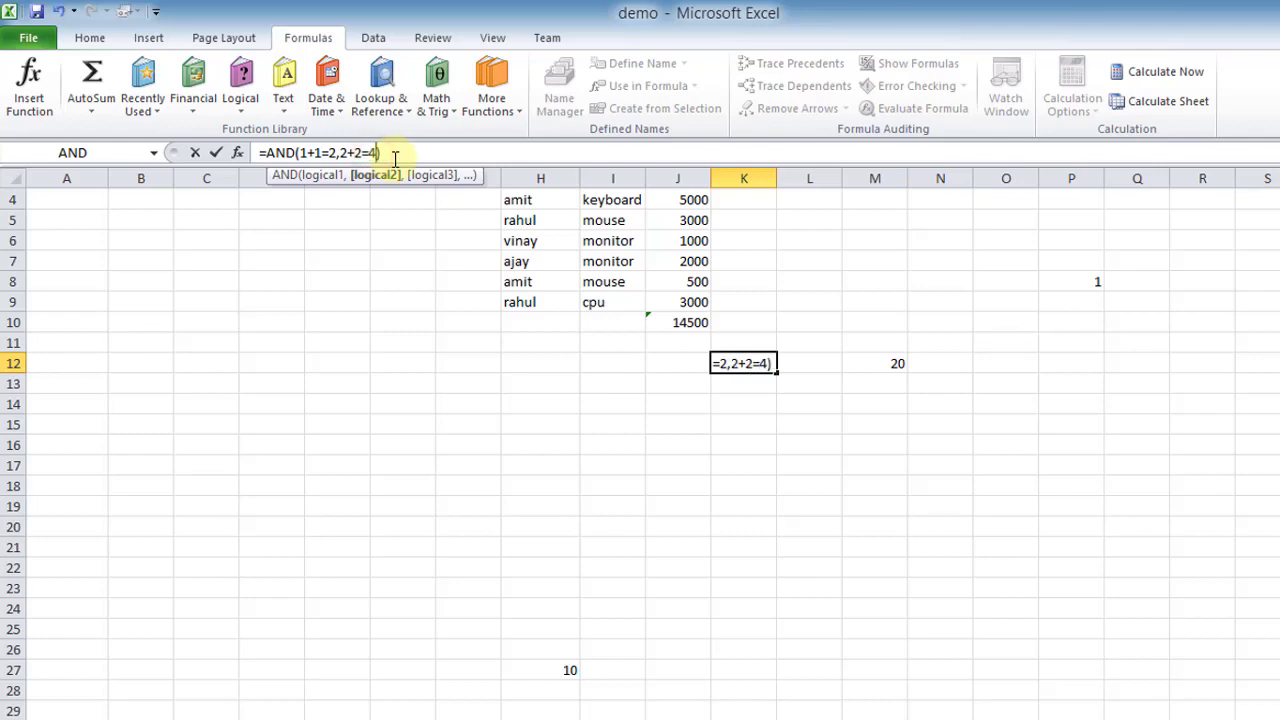
left_click(400, 148)
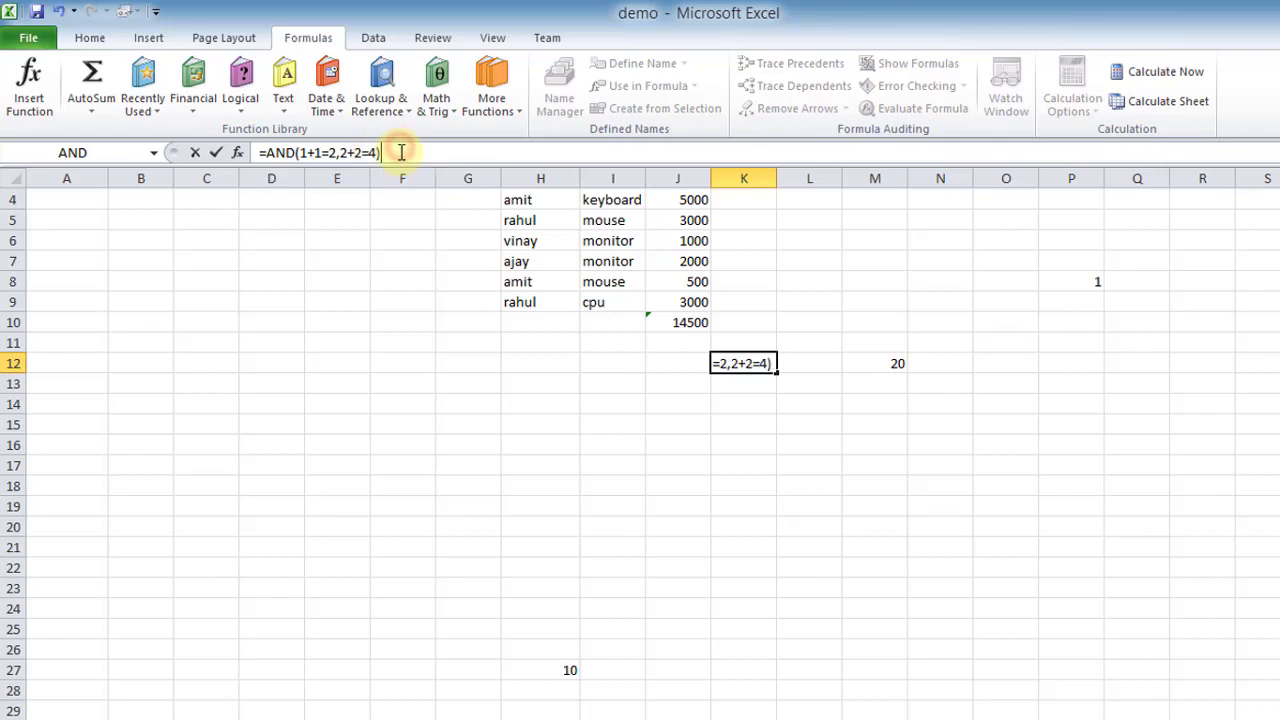
key("Return")
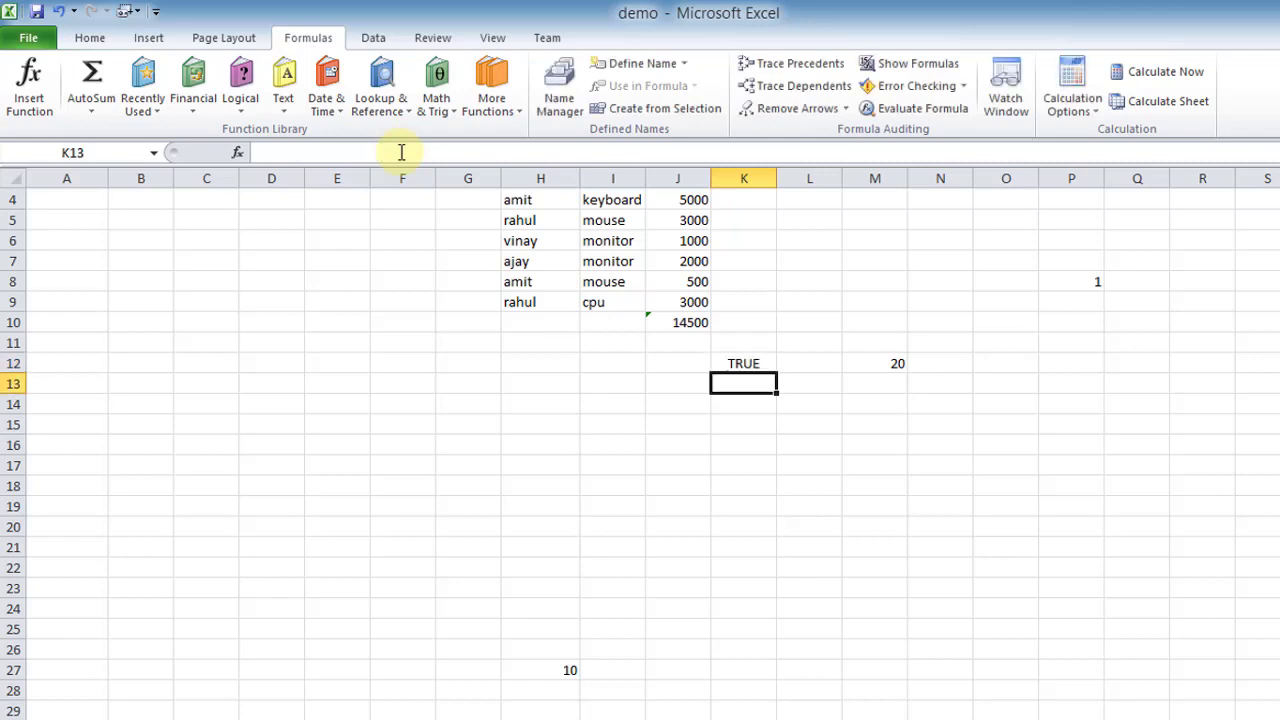
left_click(737, 364)
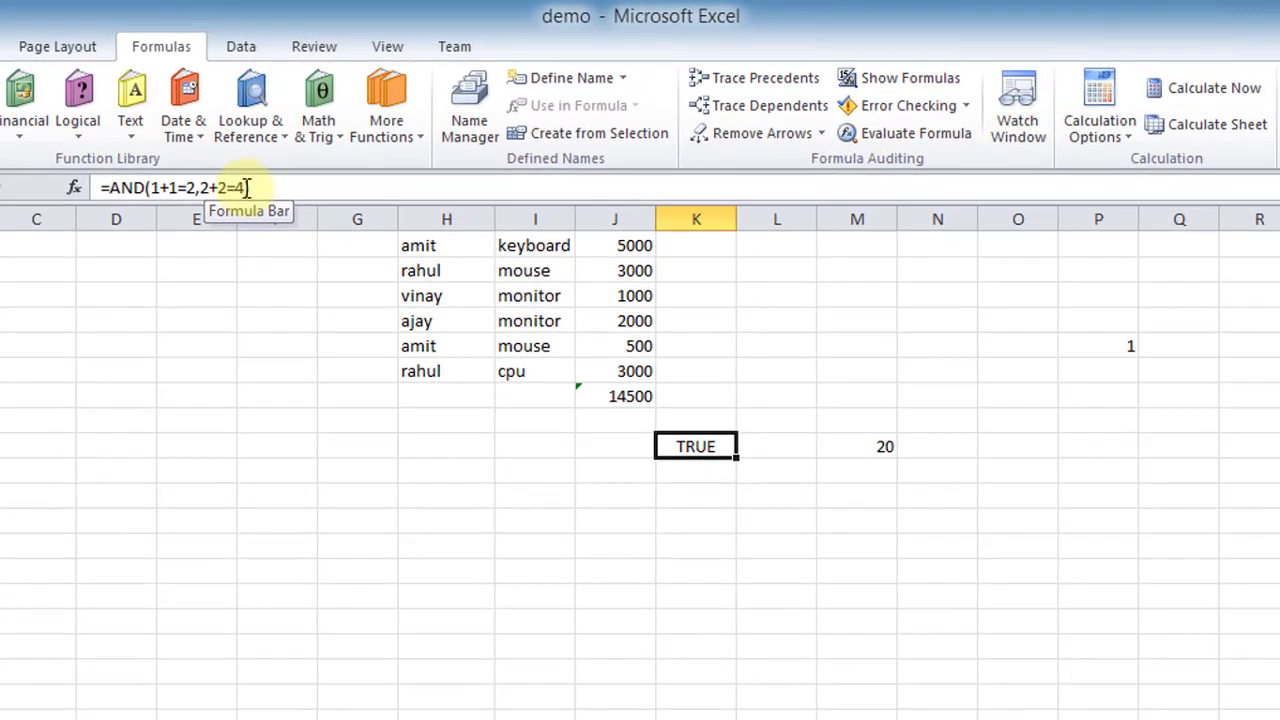
- Append a third condition, 3+3=9, so K12 shows FALSE
left_click(245, 187)
type(",")
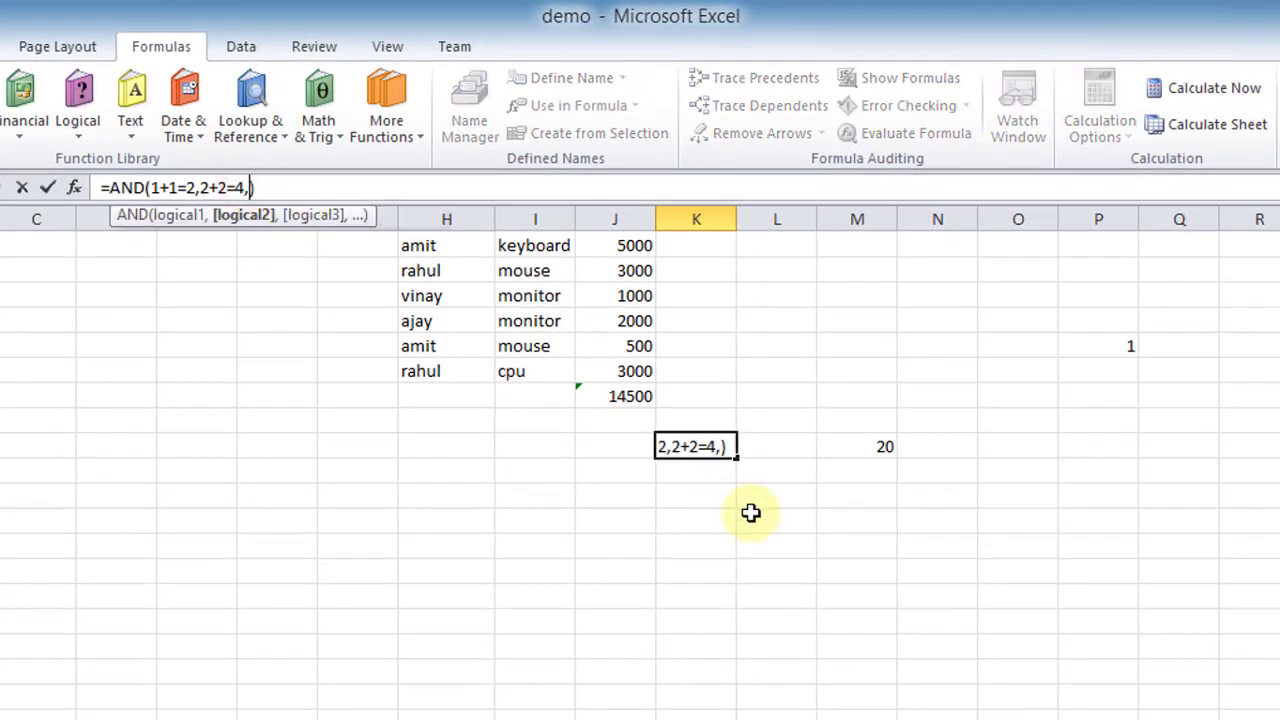
type("3")
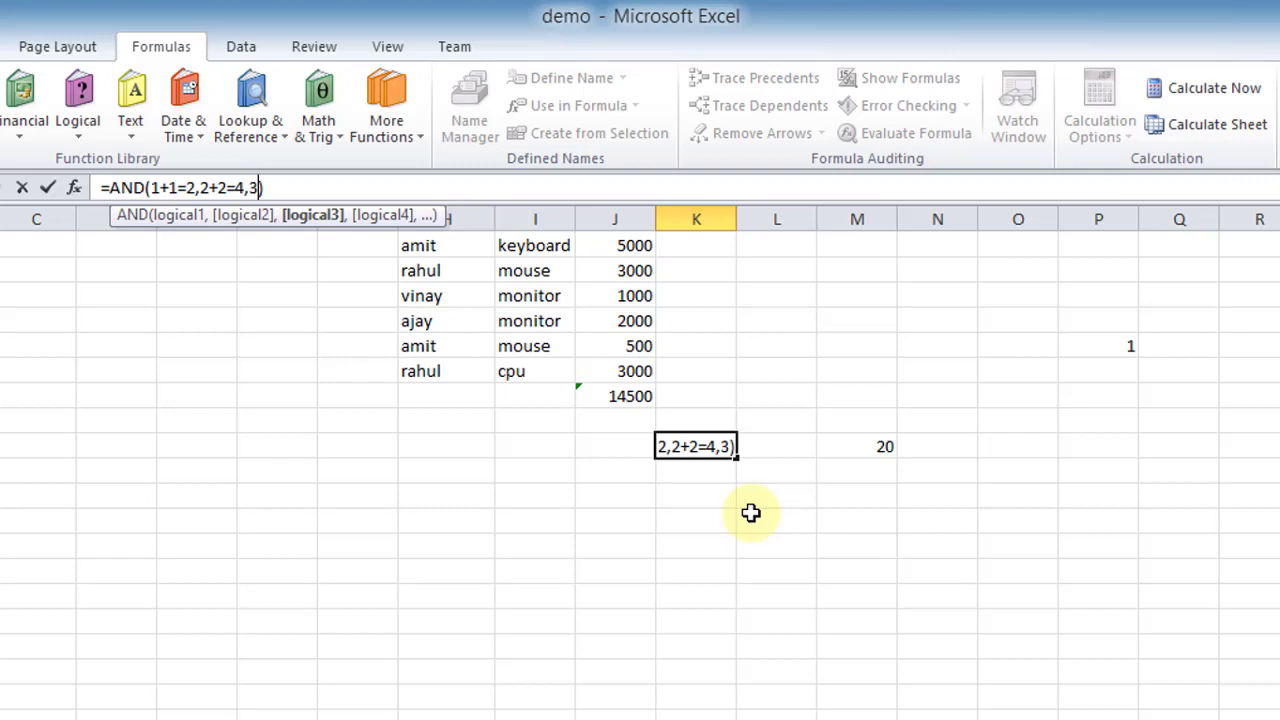
type("+3=")
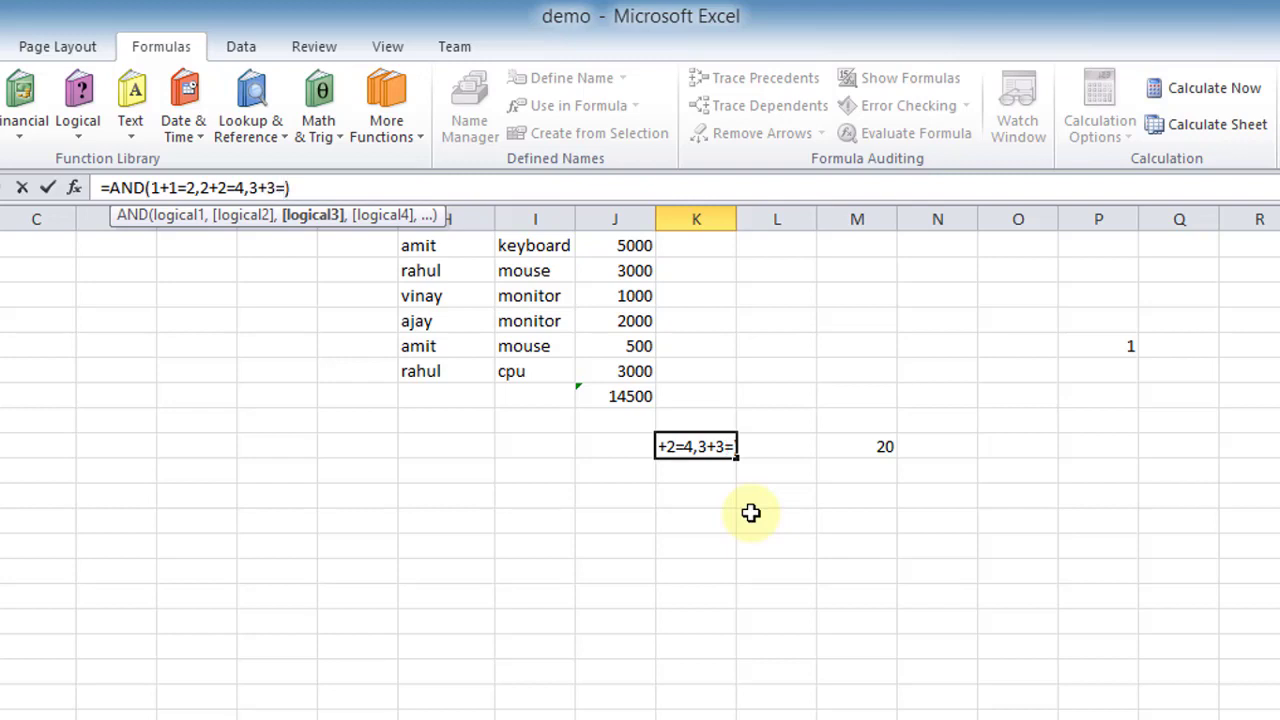
type("9")
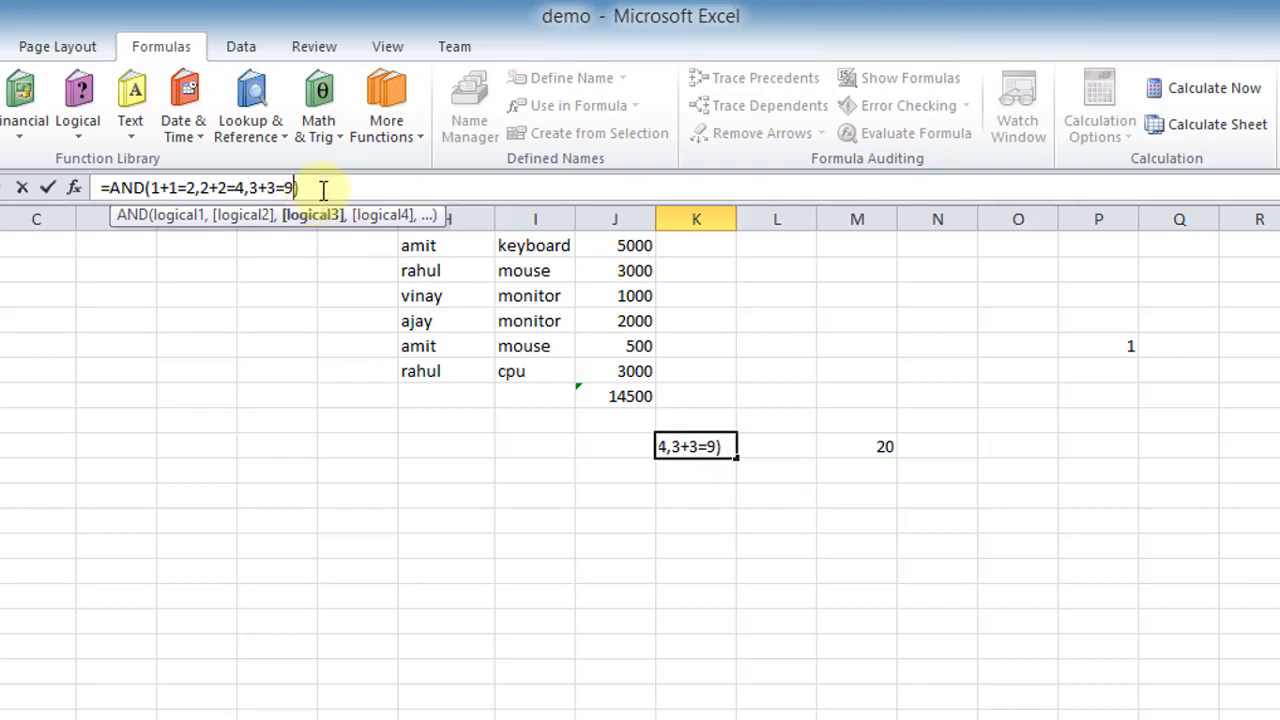
key("Return")
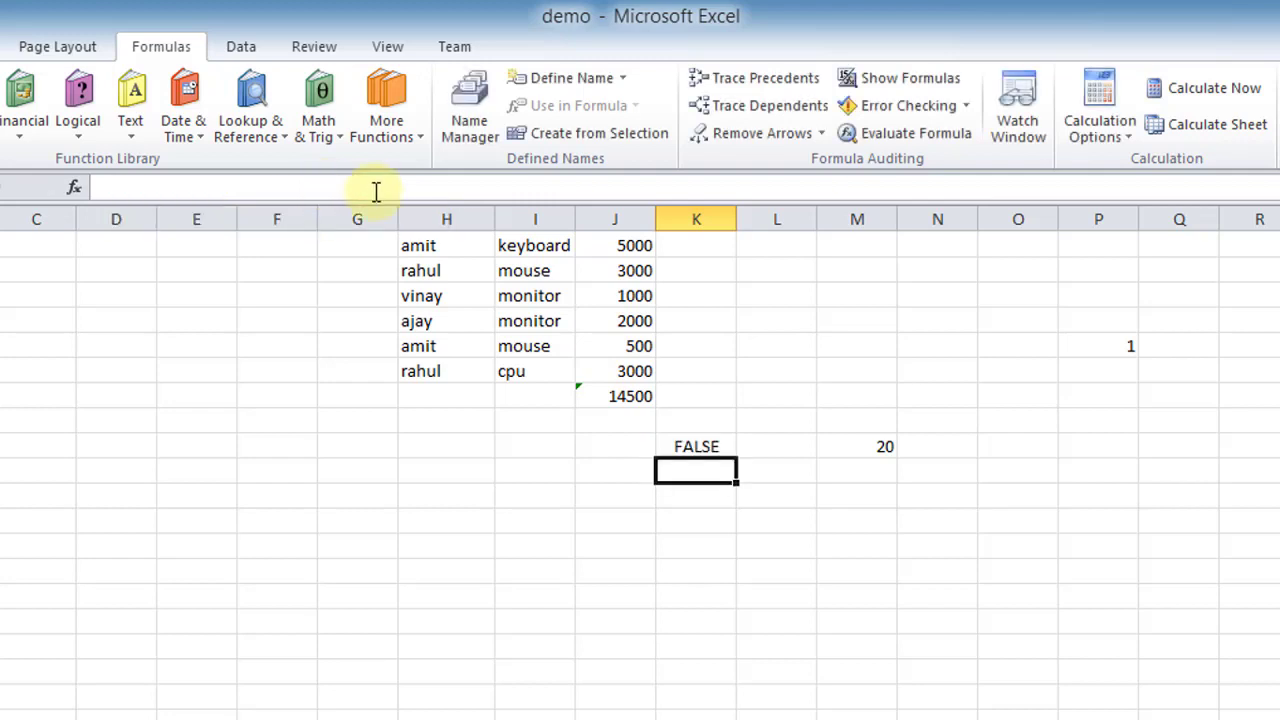
left_click(692, 452)
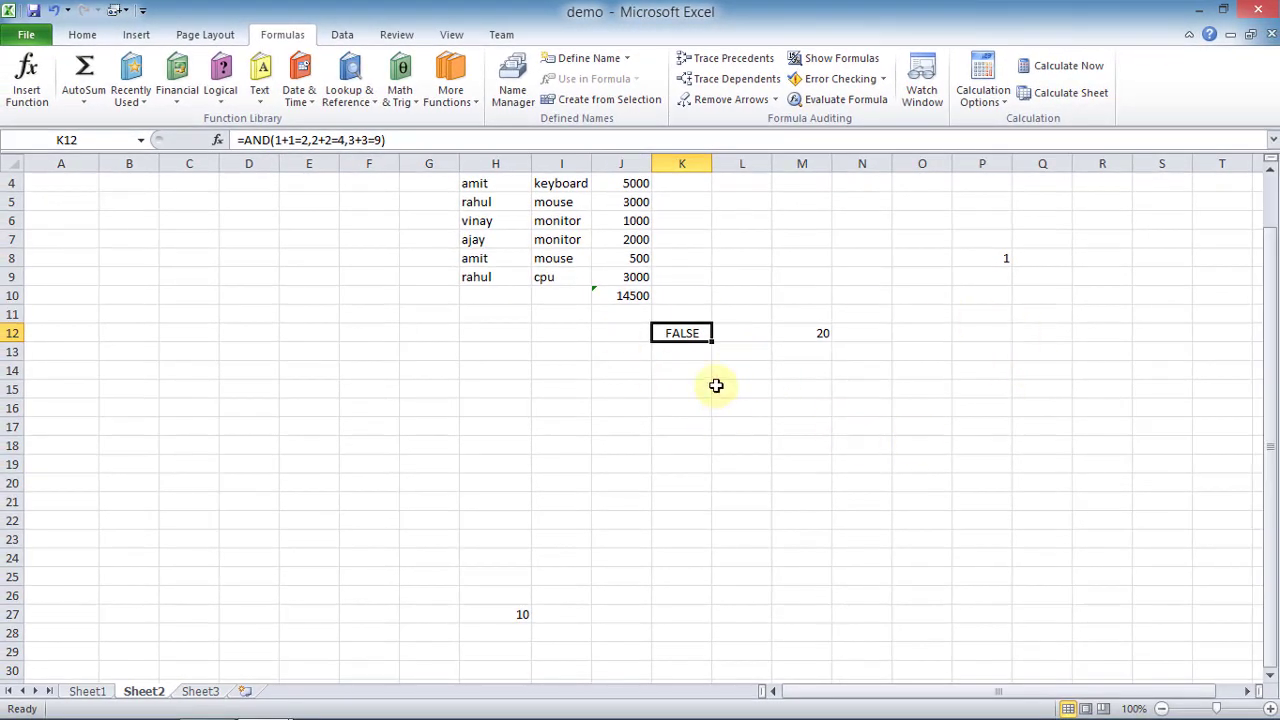
- Select H9 and choose LEN from the Text function list
left_click(666, 446)
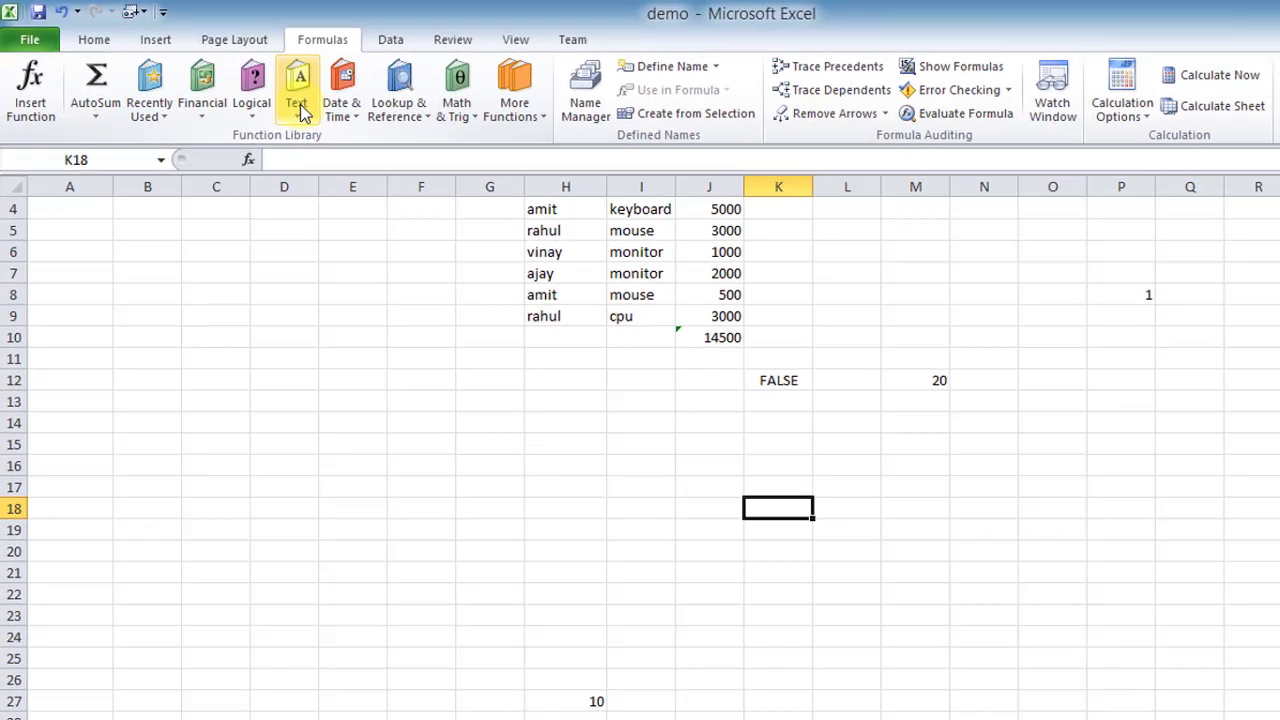
left_click(262, 95)
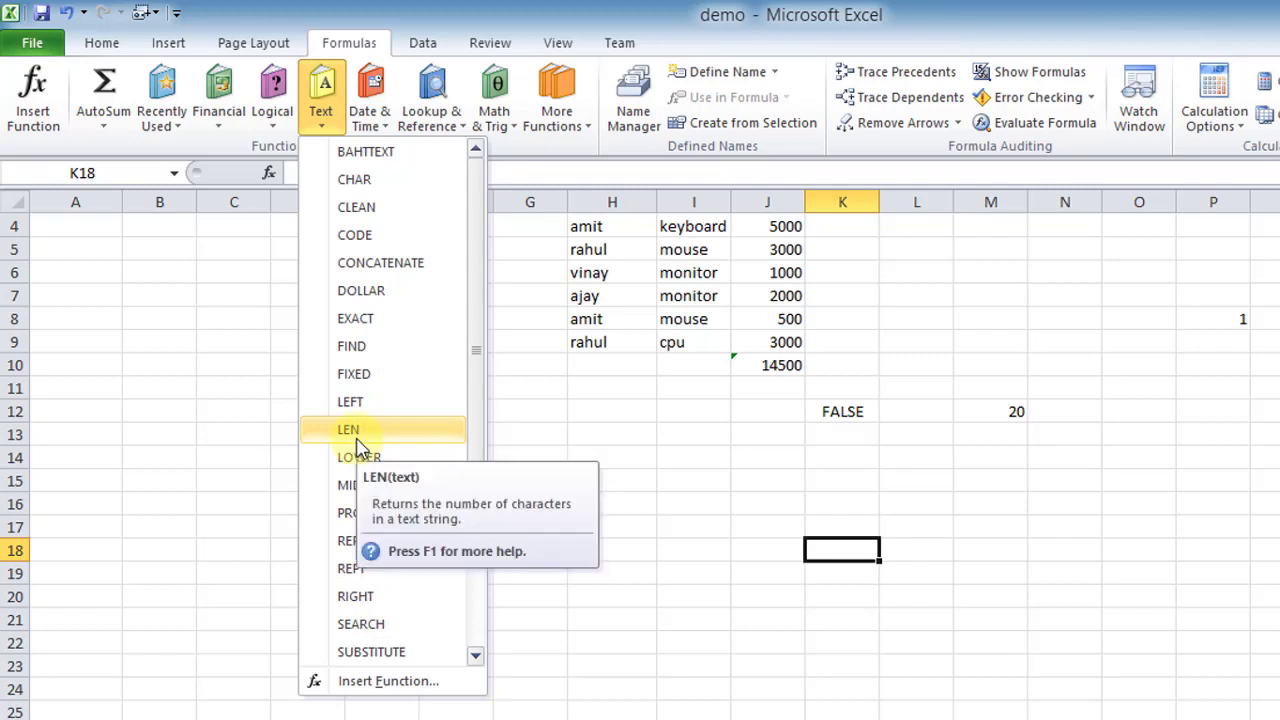
left_click(614, 530)
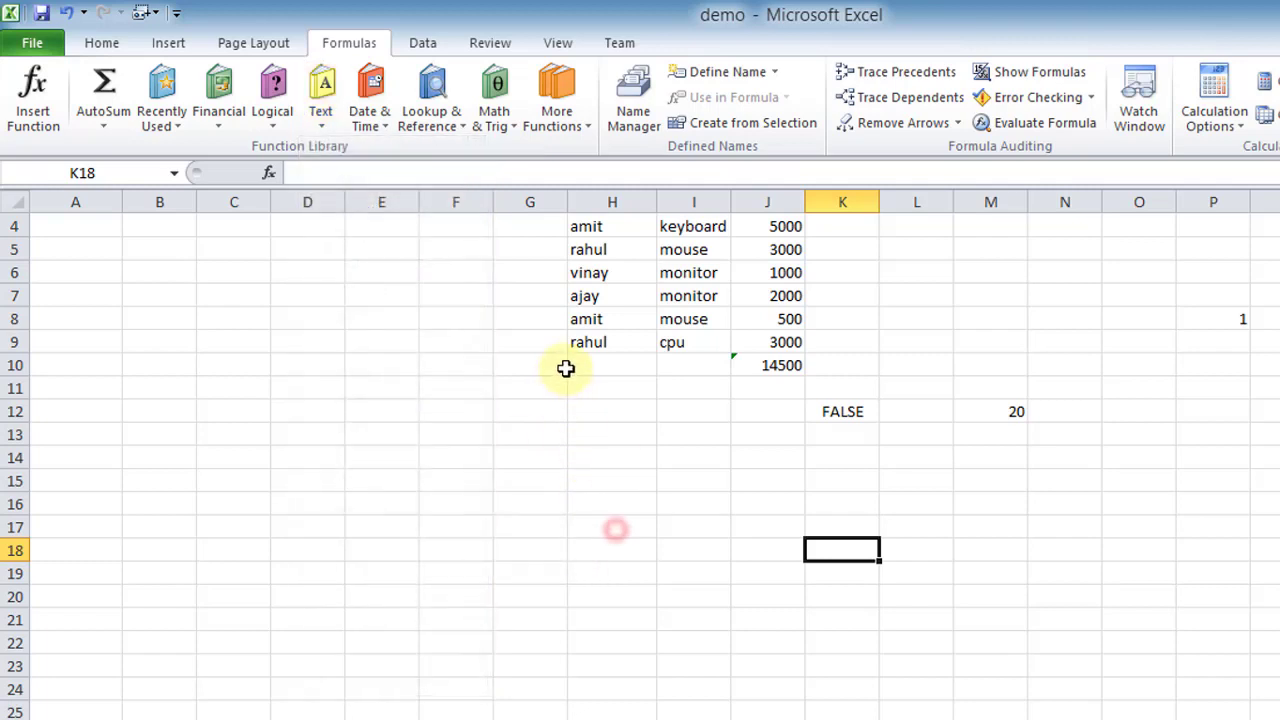
left_click(593, 345)
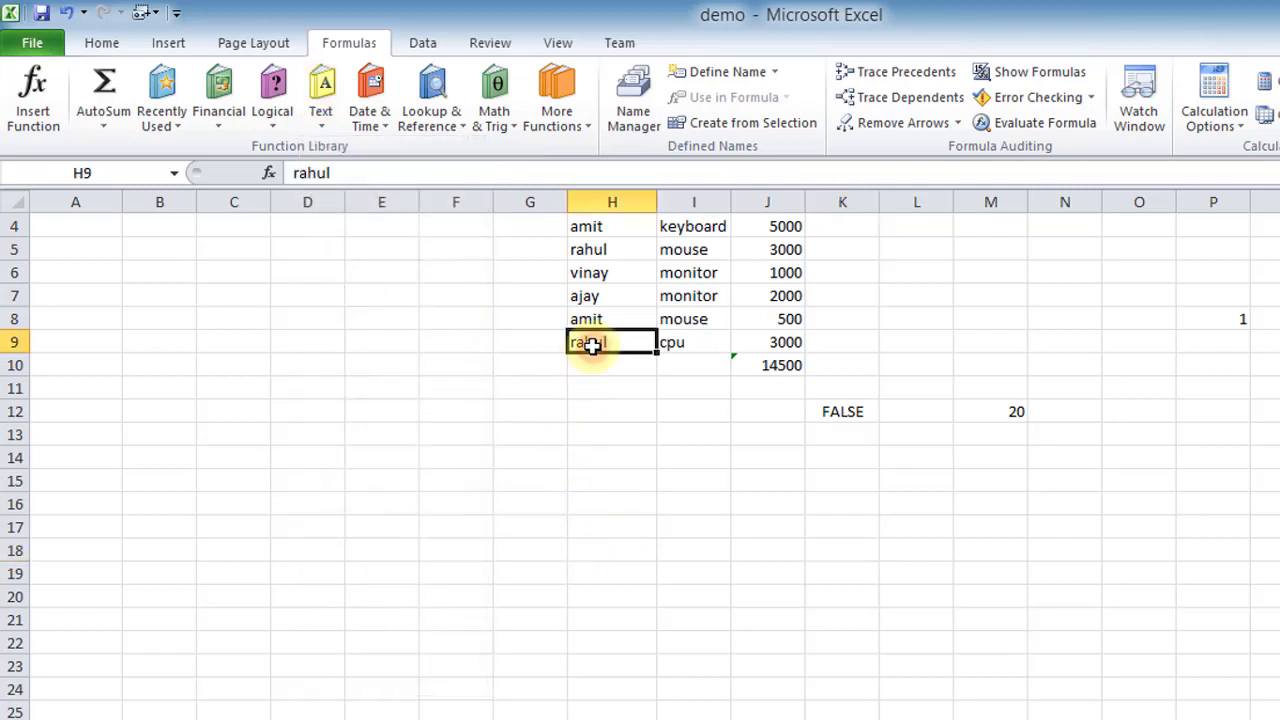
left_click(322, 105)
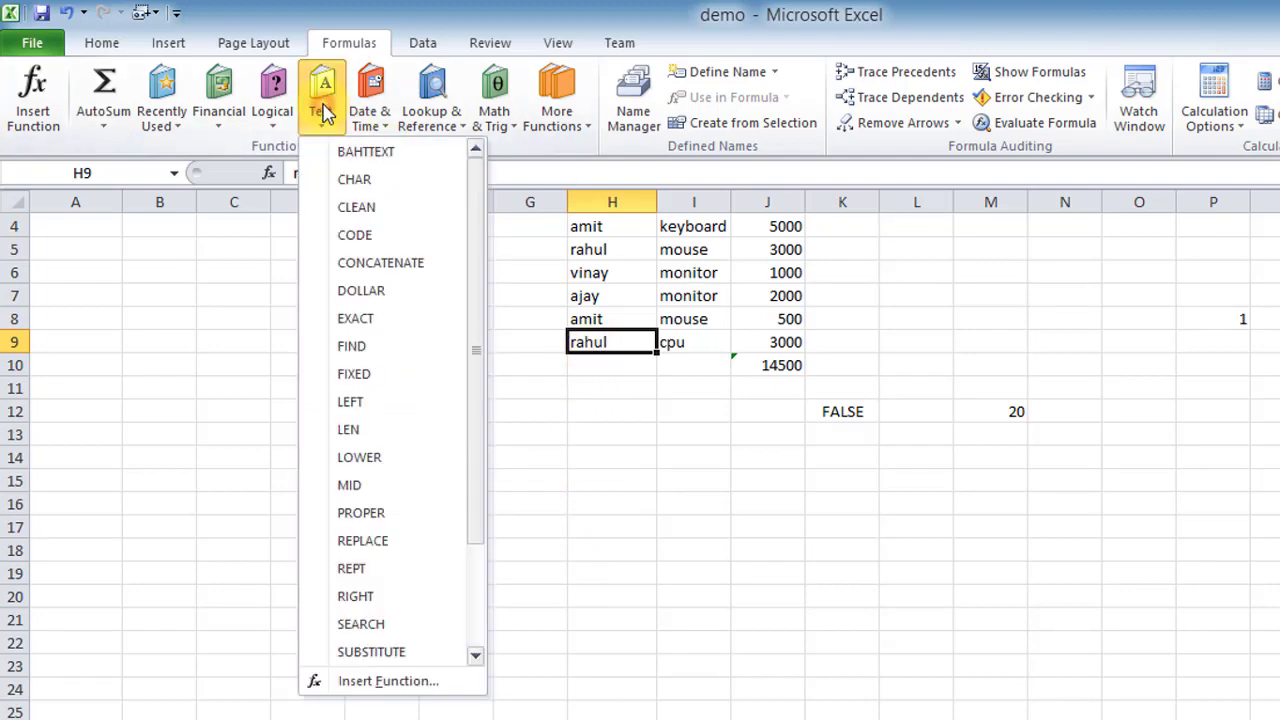
left_click(347, 430)
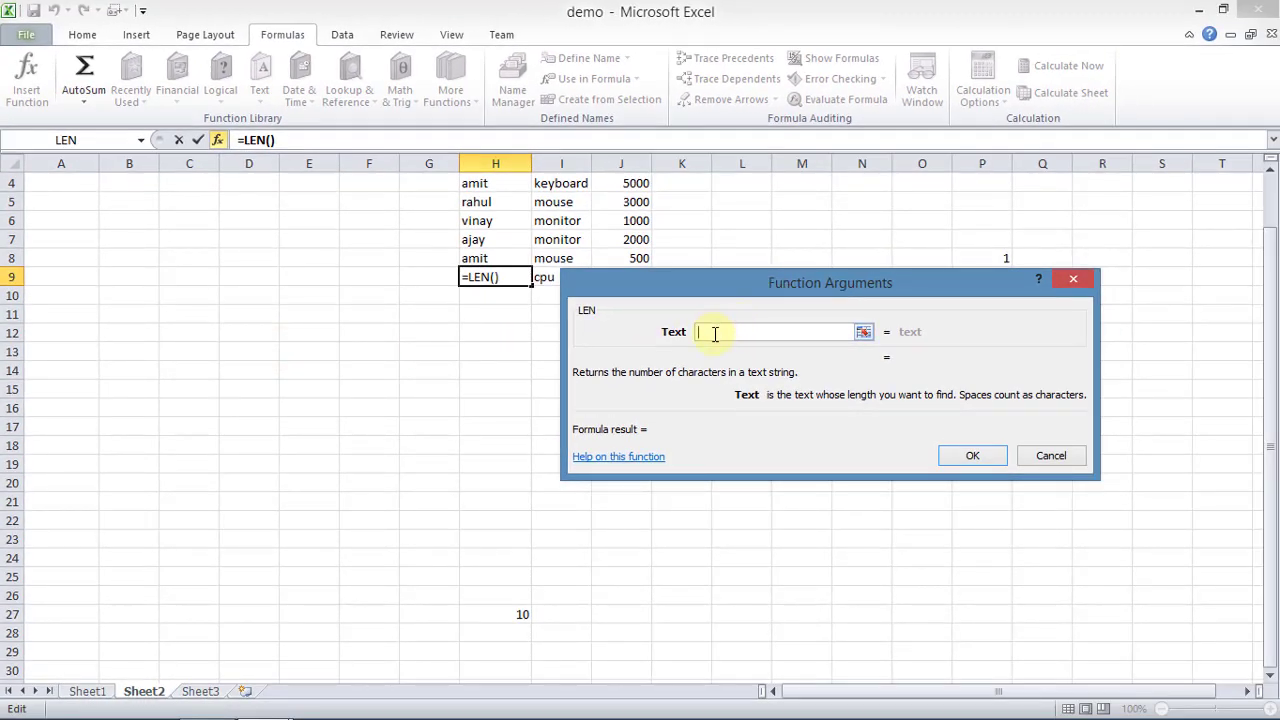
- Set LEN's Text argument to H8 so H9 holds =LEN(H8), showing 4
left_click(500, 258)
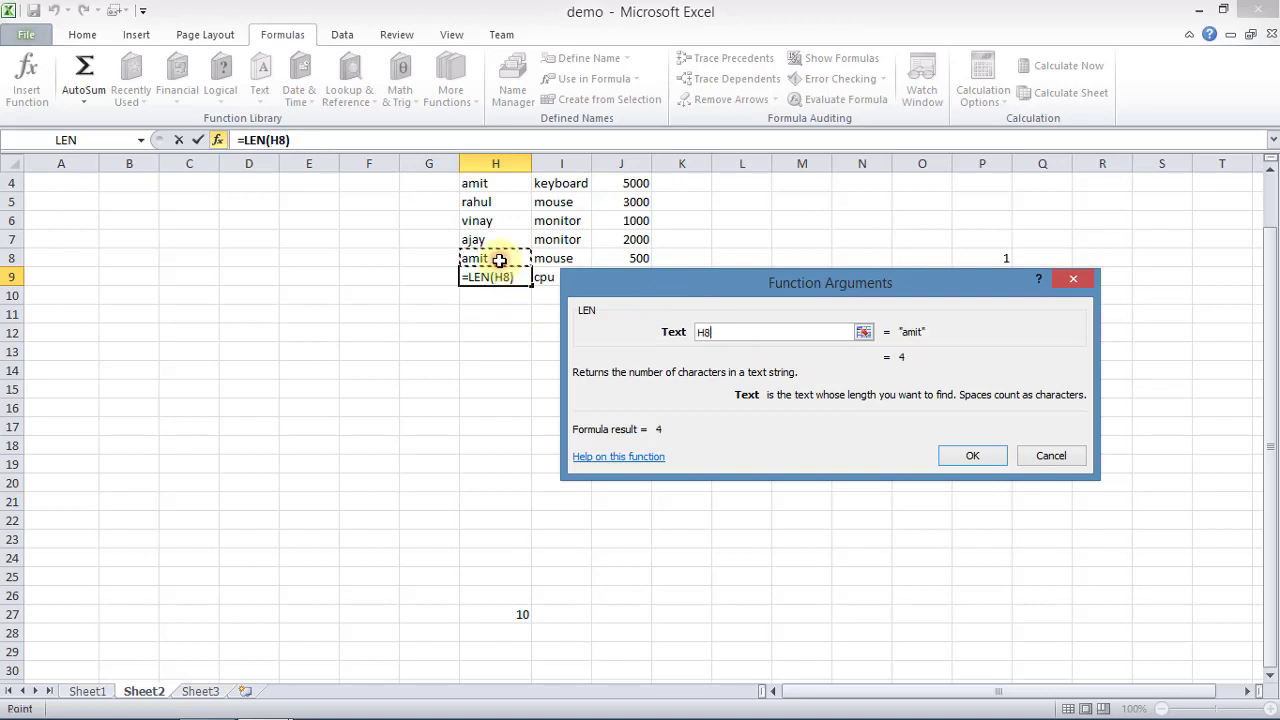
left_click(999, 461)
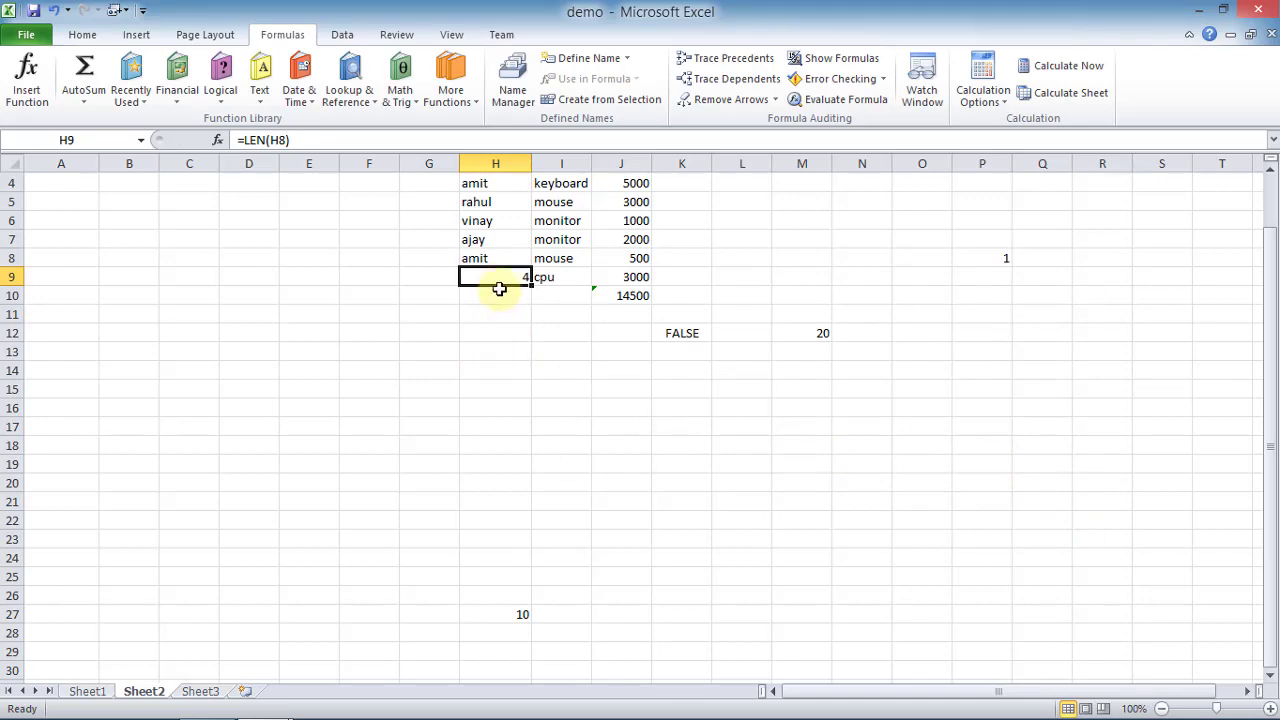
left_click(500, 314)
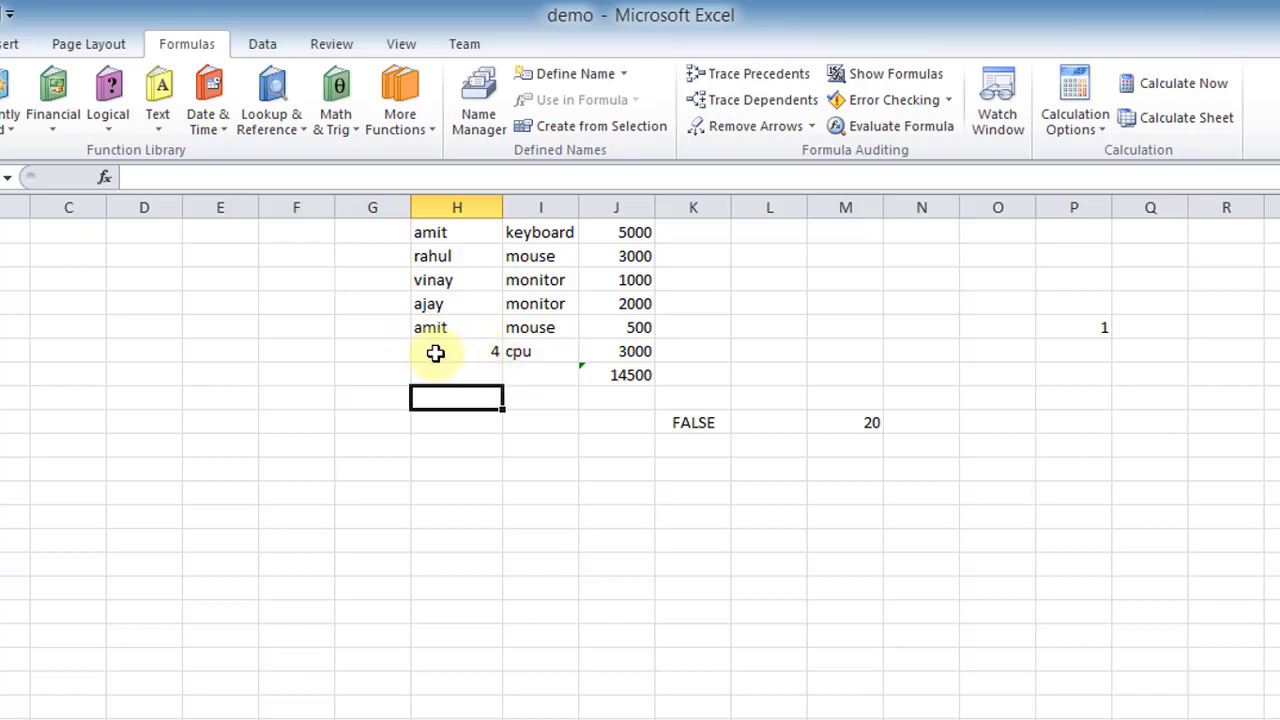
left_click(476, 350)
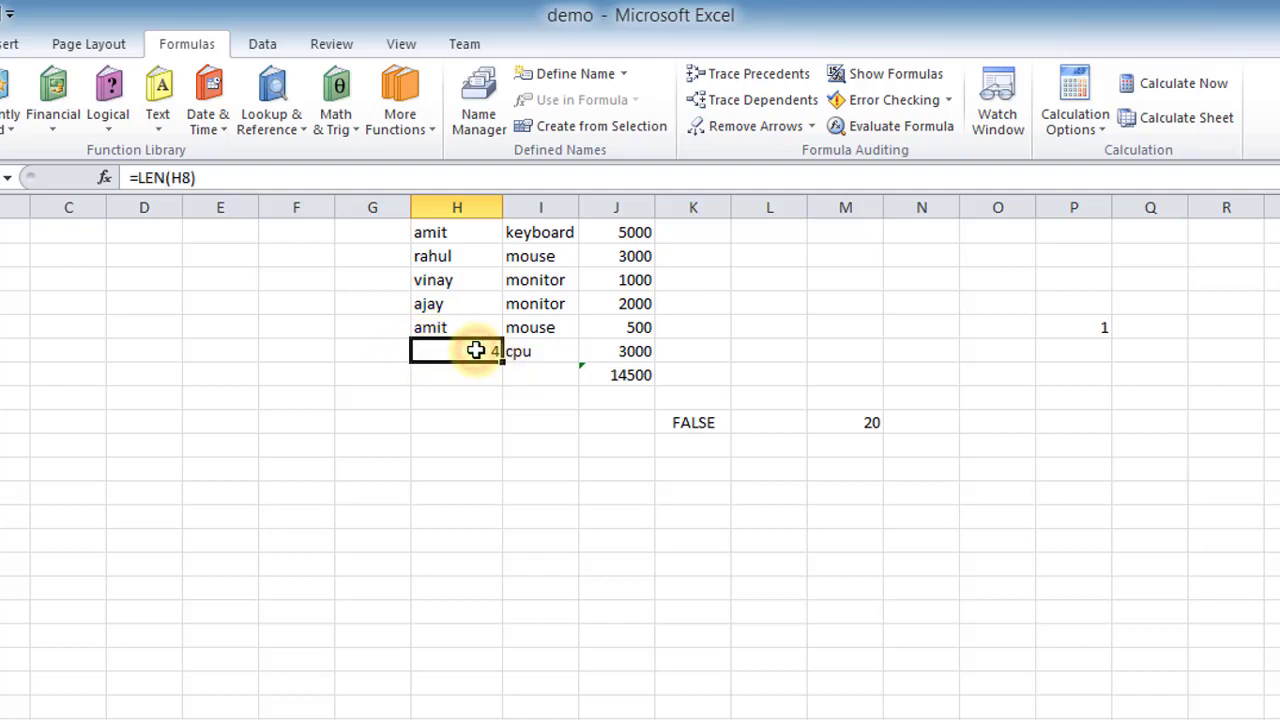
left_click(477, 400)
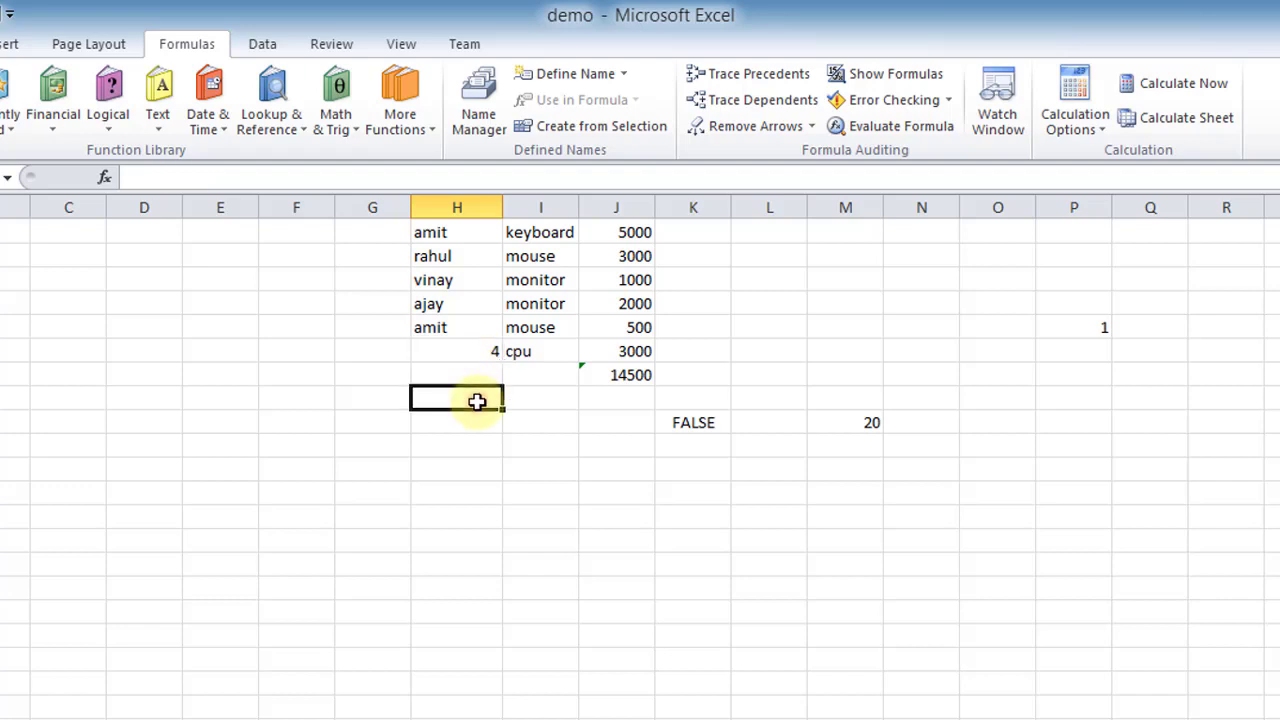
left_click(461, 350)
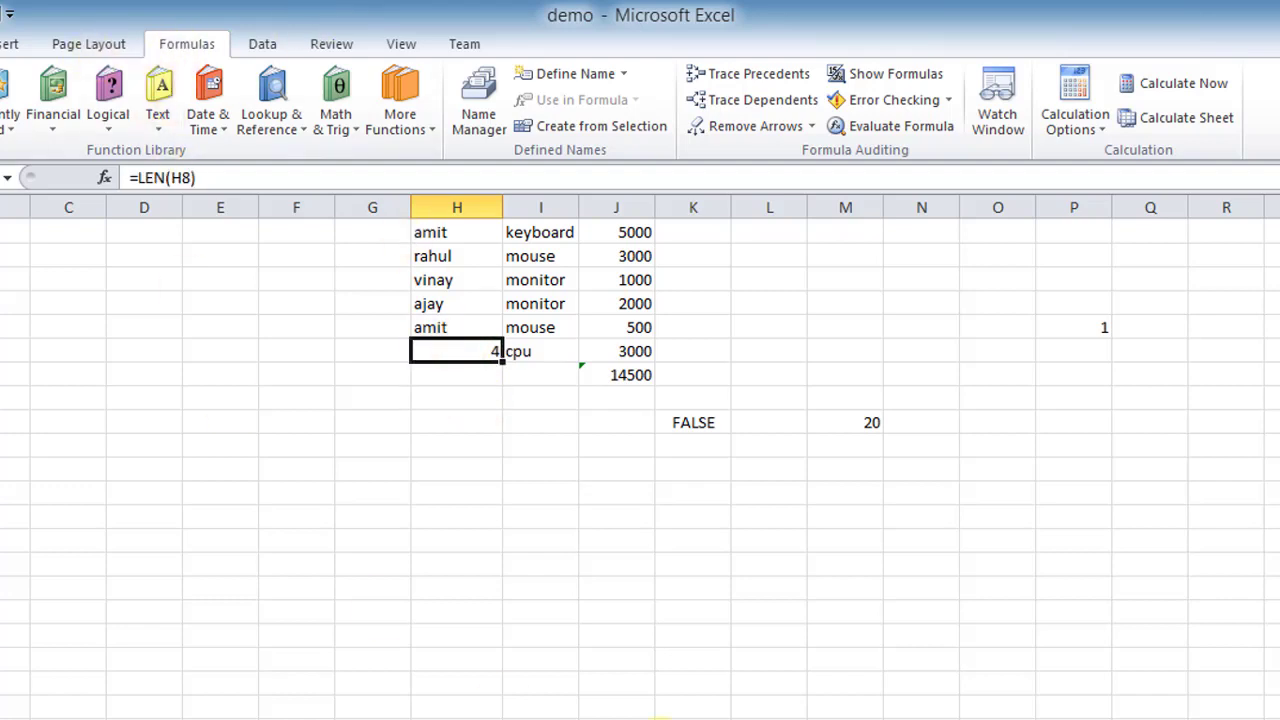
left_click(648, 688)
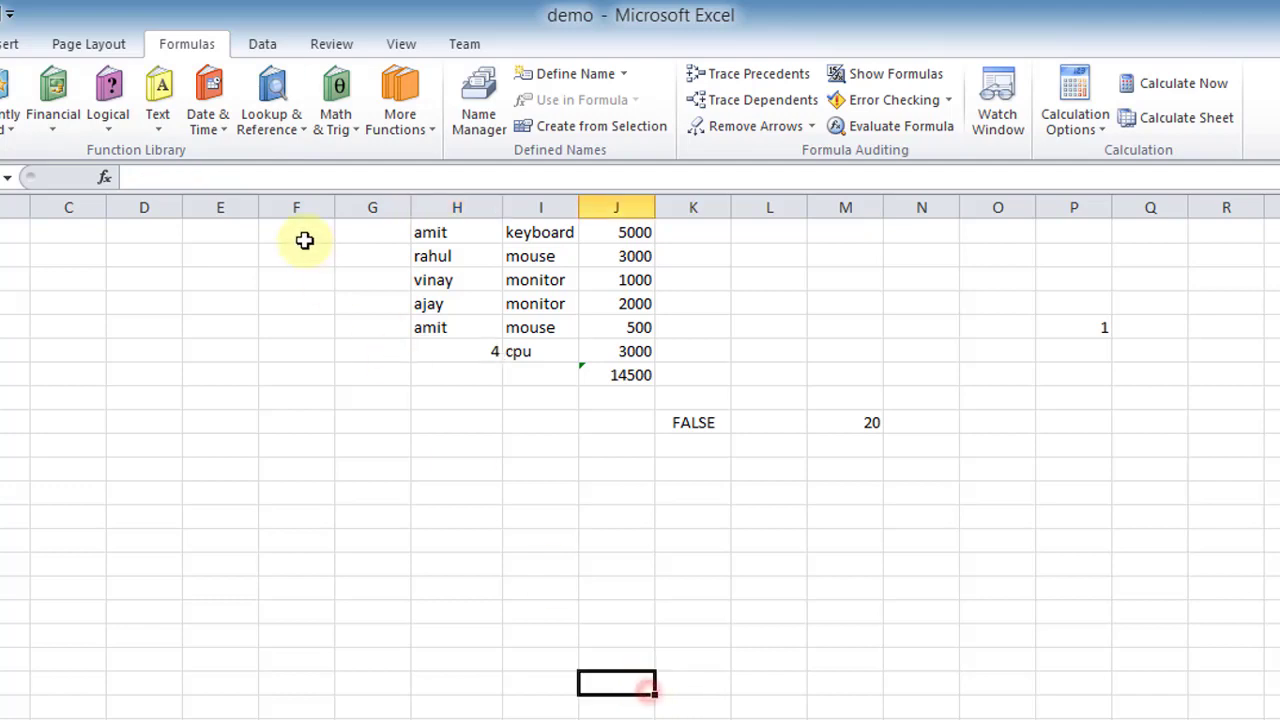
- Insert =DATE(1990,1,1) into the column J cell, displaying 1/1/1990
left_click(215, 122)
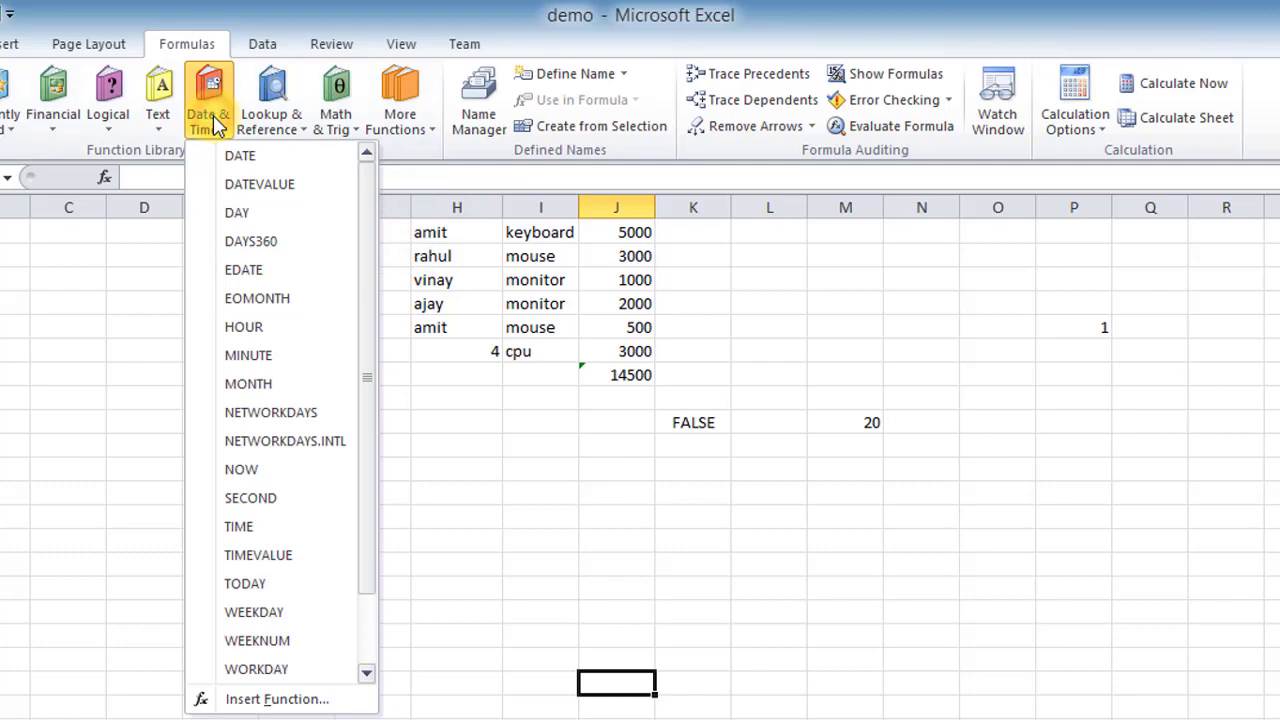
left_click(240, 158)
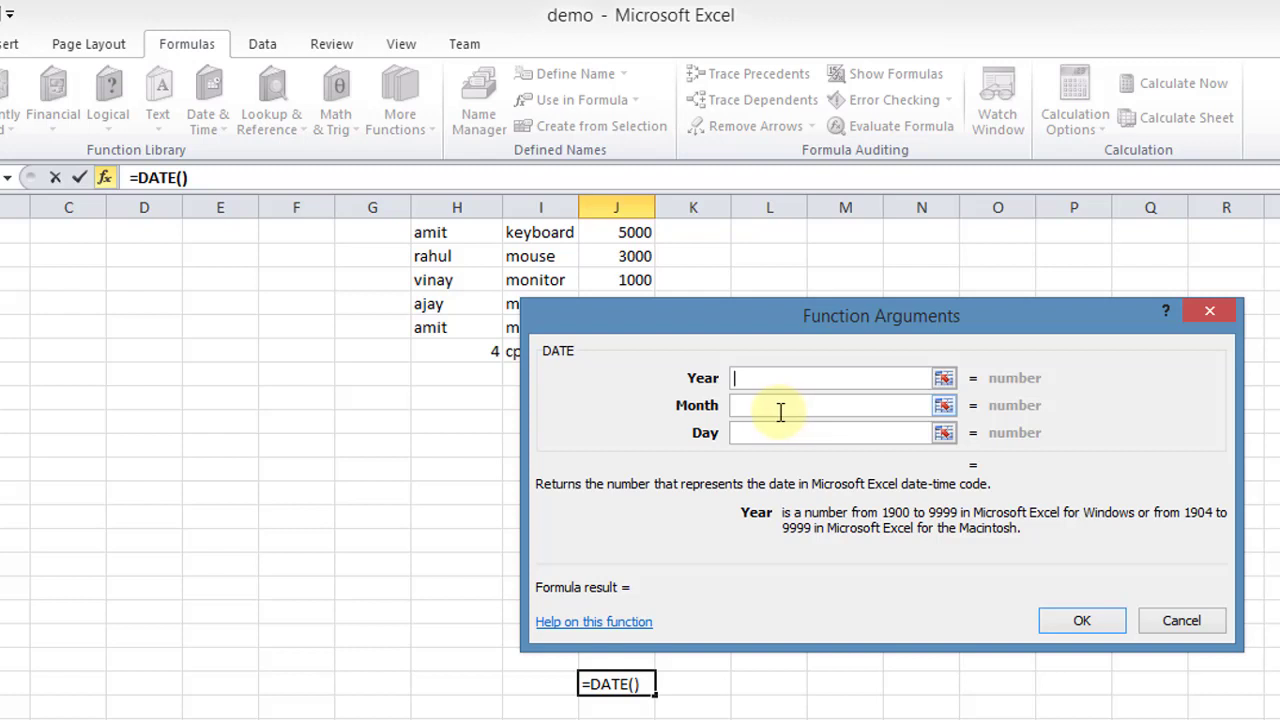
type("19")
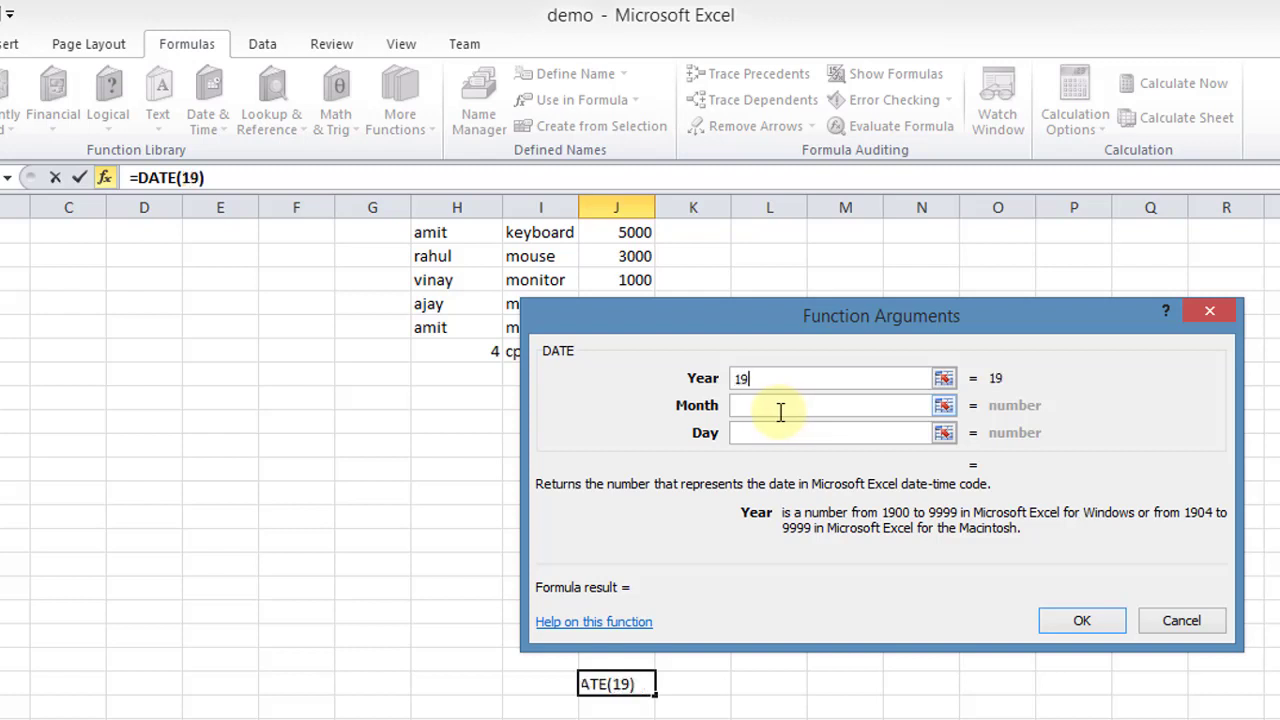
type("90")
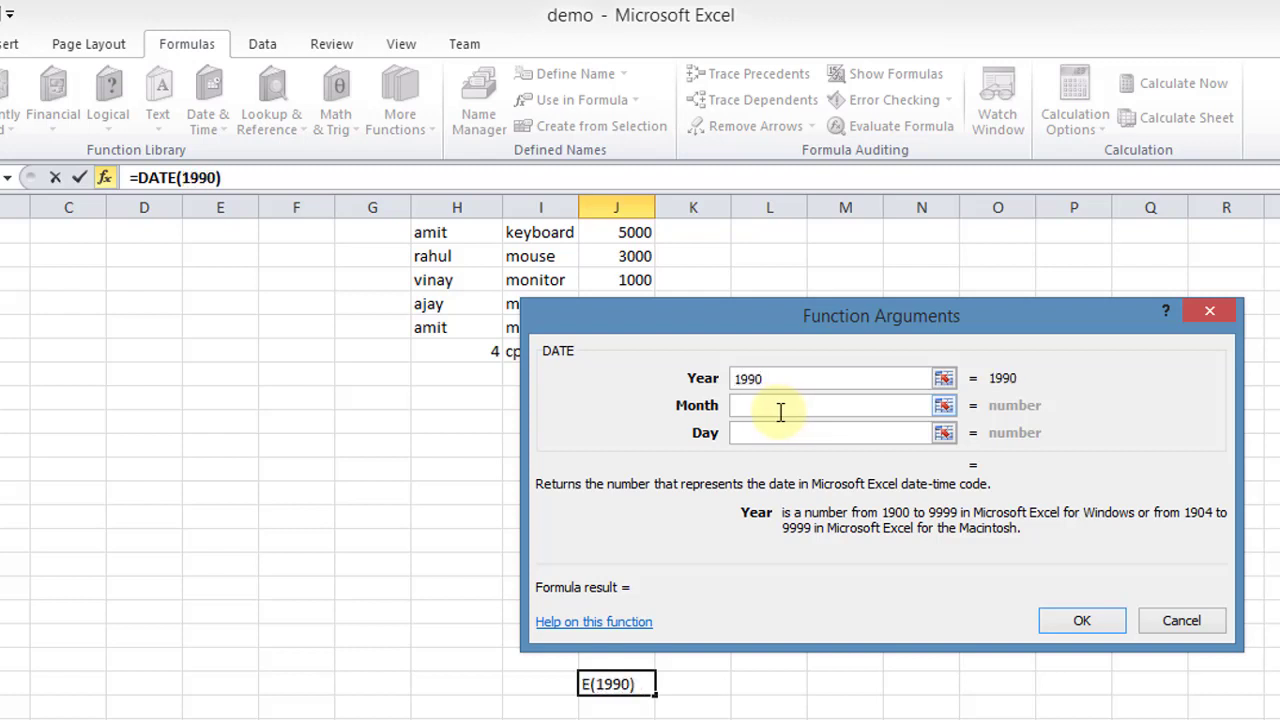
left_click(781, 412)
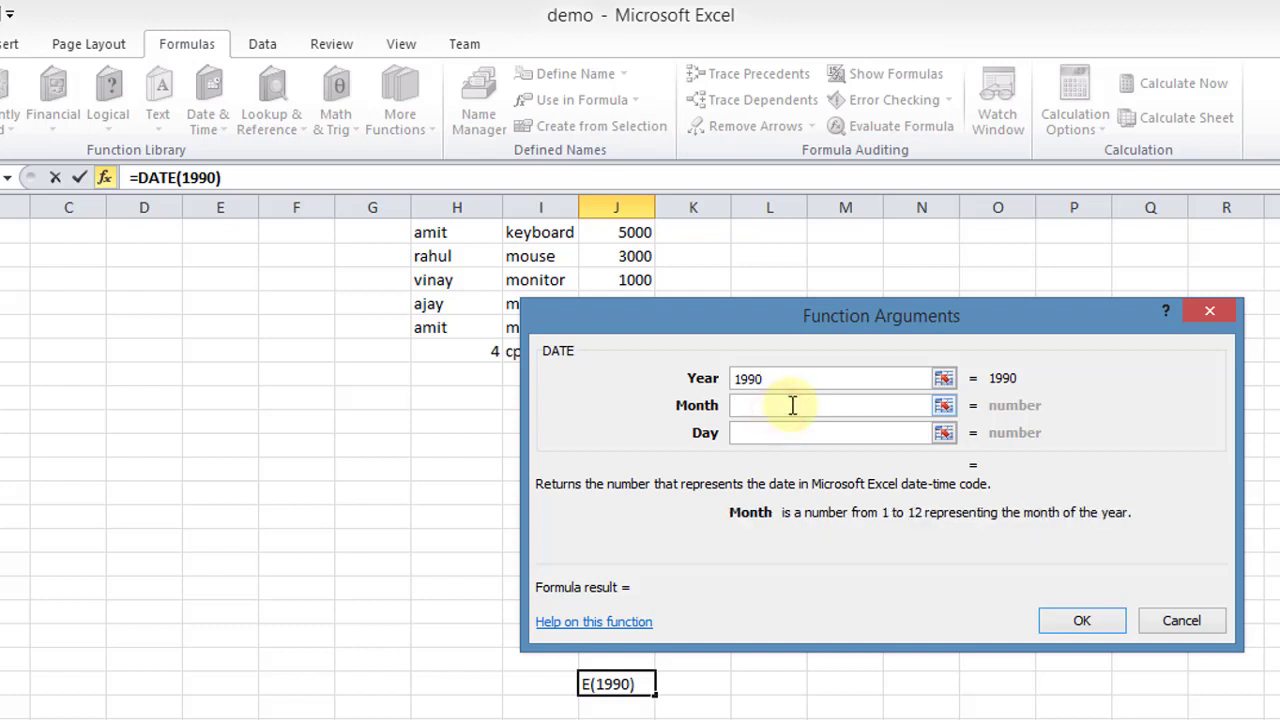
type("1")
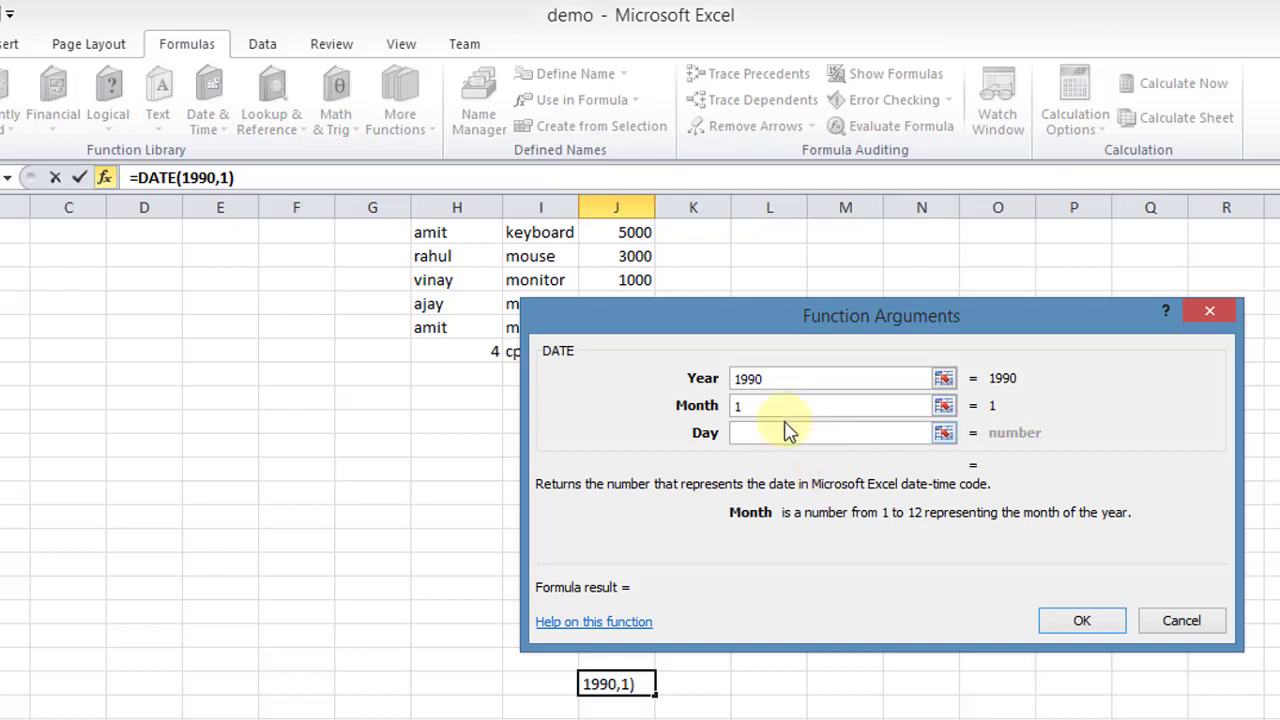
left_click(787, 435)
type("1")
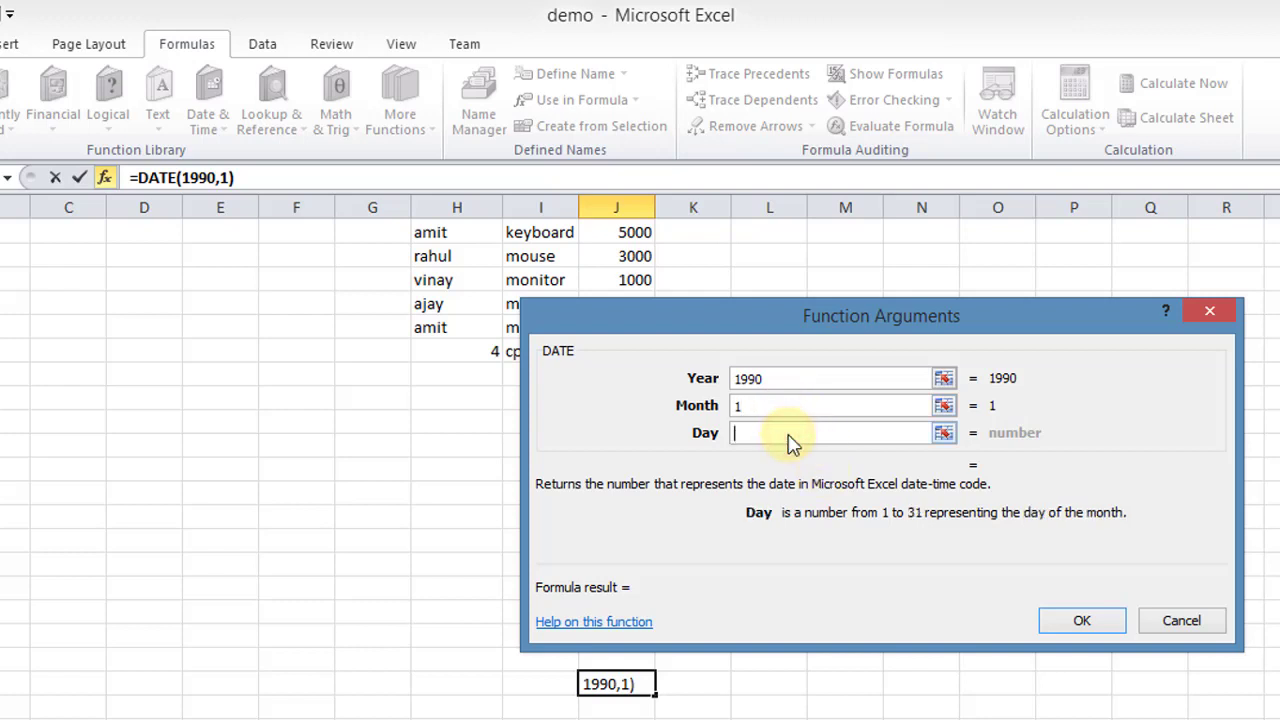
left_click(1092, 621)
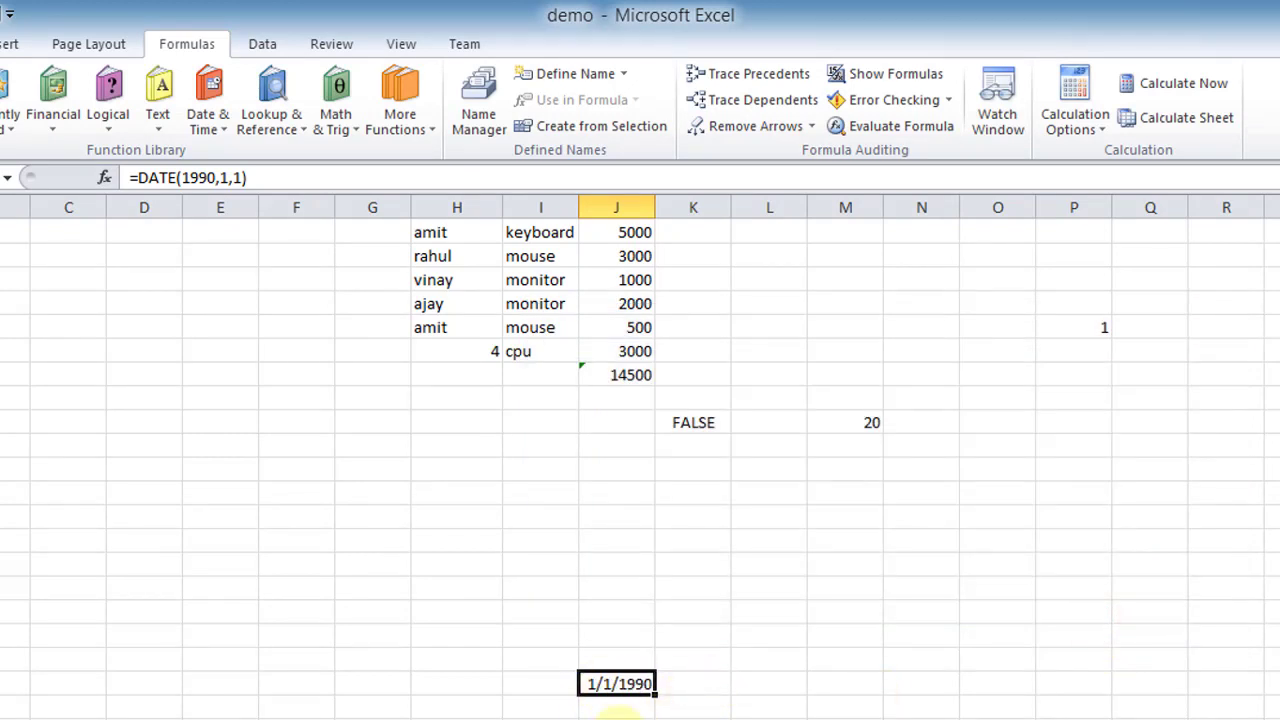
left_click(618, 710)
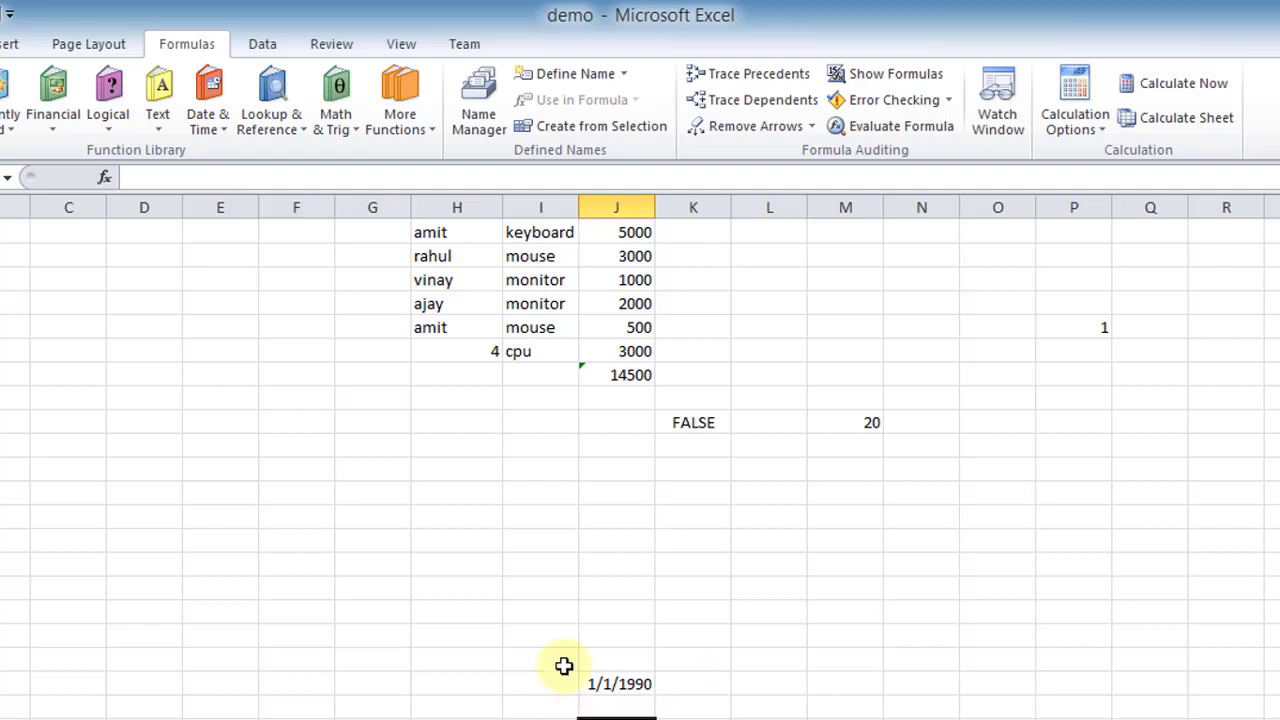
left_click(641, 688)
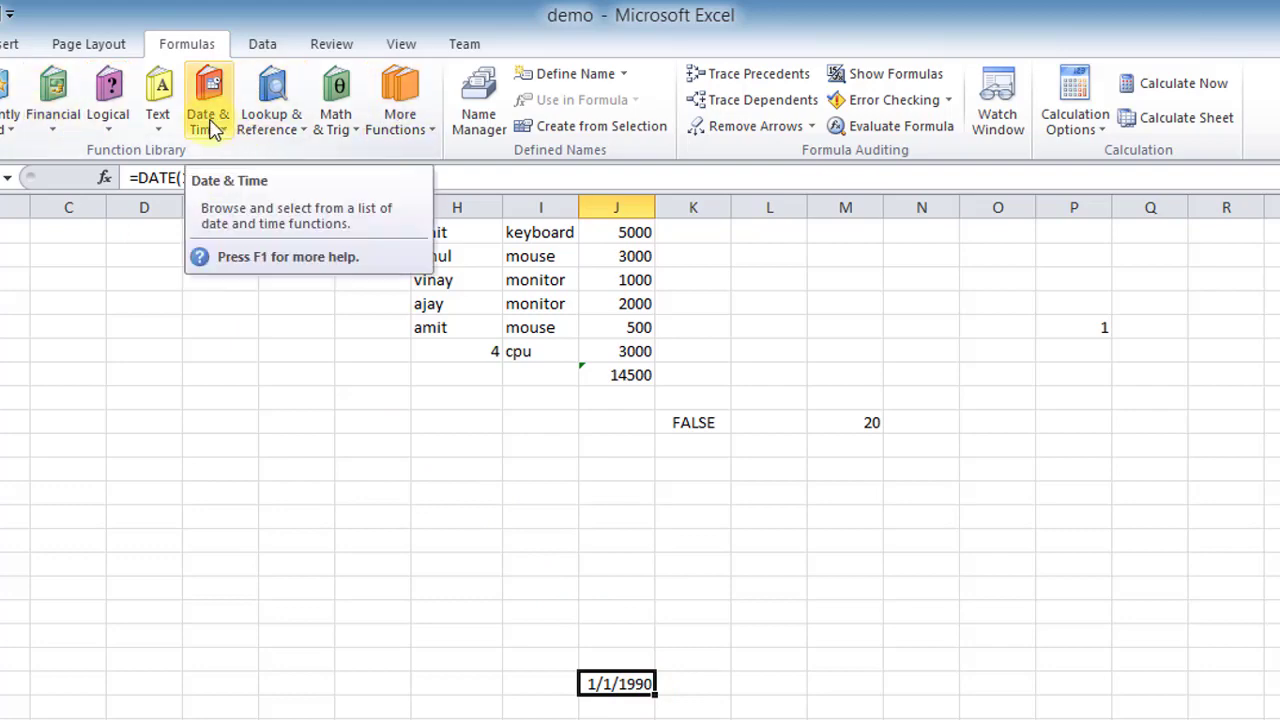
left_click(677, 708)
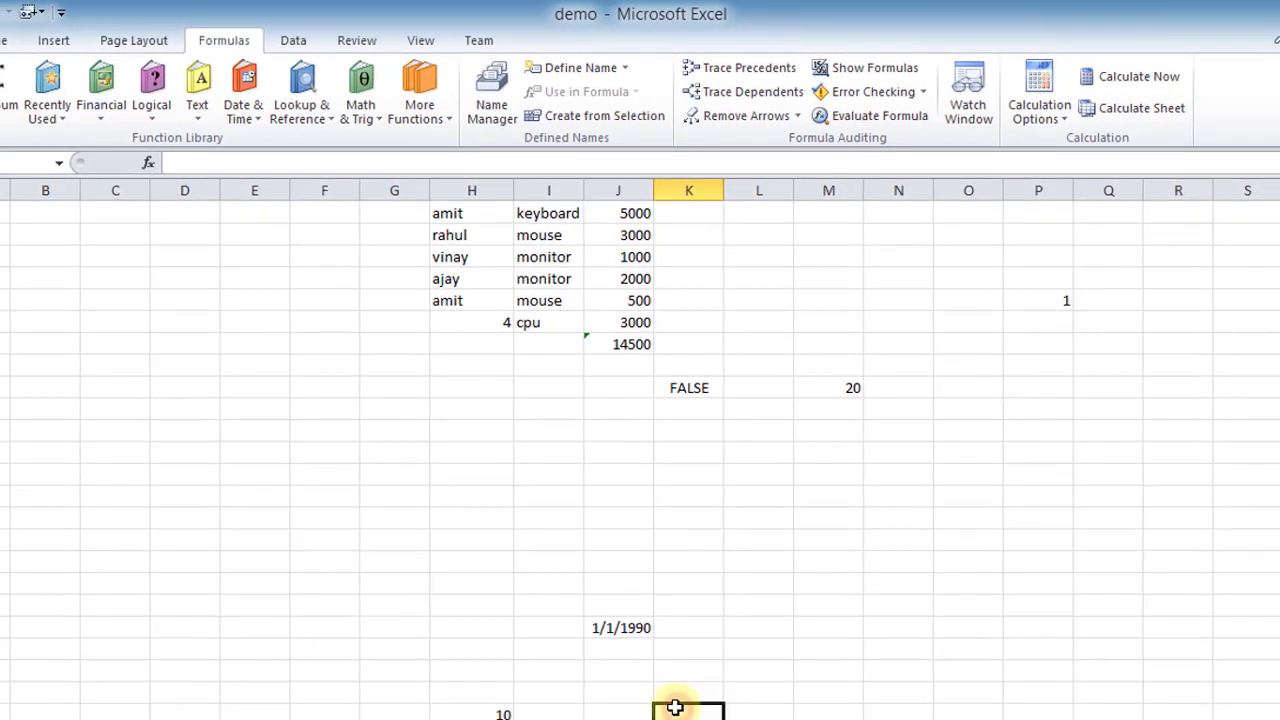
left_click(311, 104)
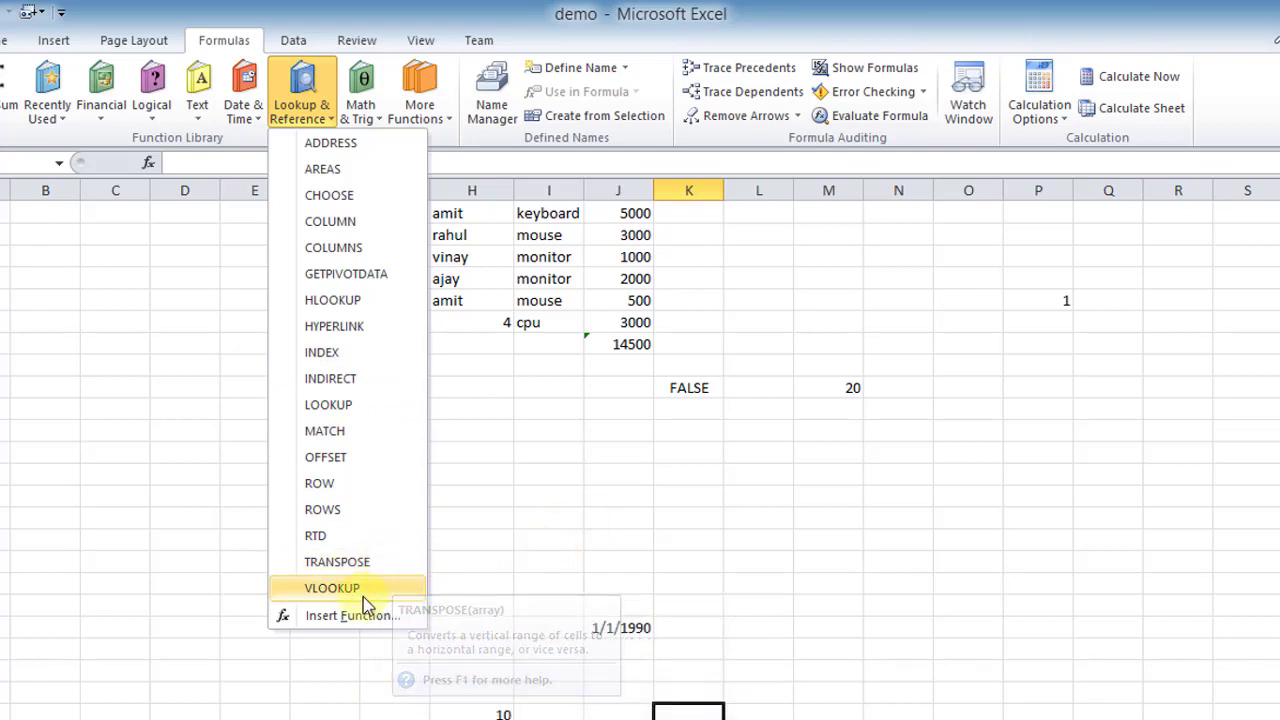
left_click(584, 566)
- In the marksheet workbook, begin =vlookup(C12,C7:O20 in cell I23 below the Salary Chart table
mouse_move(226, 719)
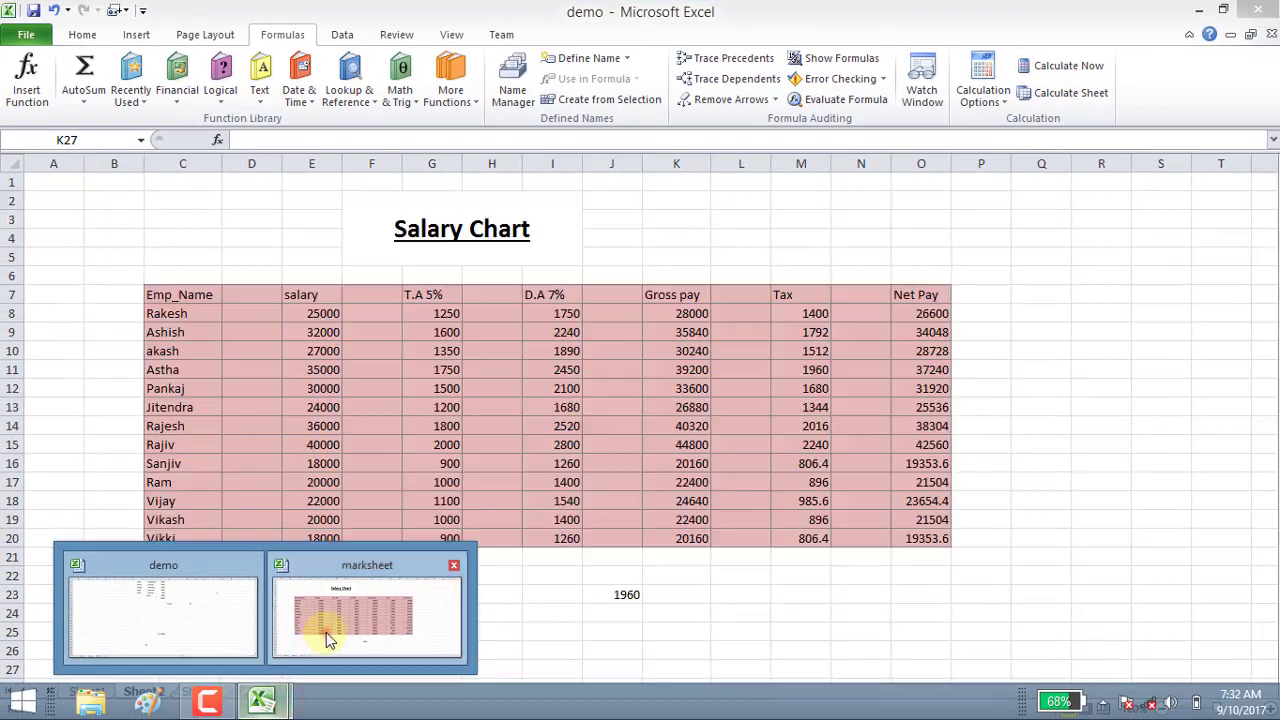
left_click(326, 632)
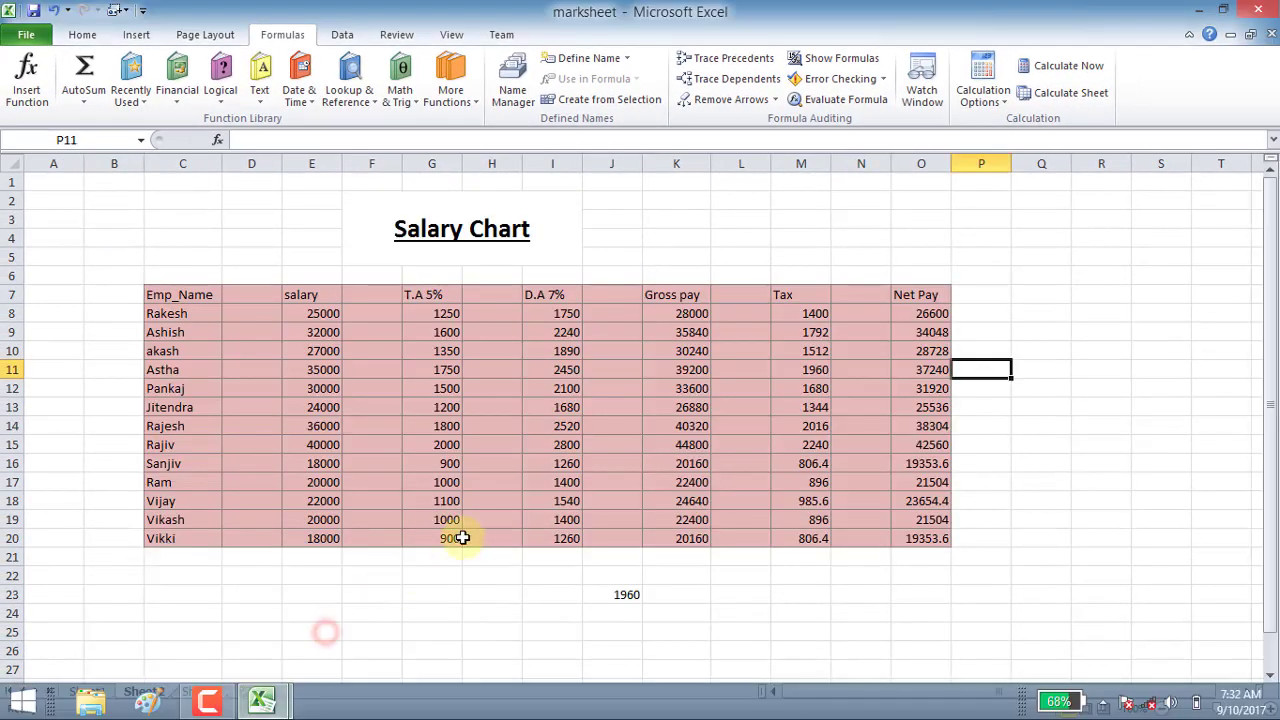
left_click(508, 634)
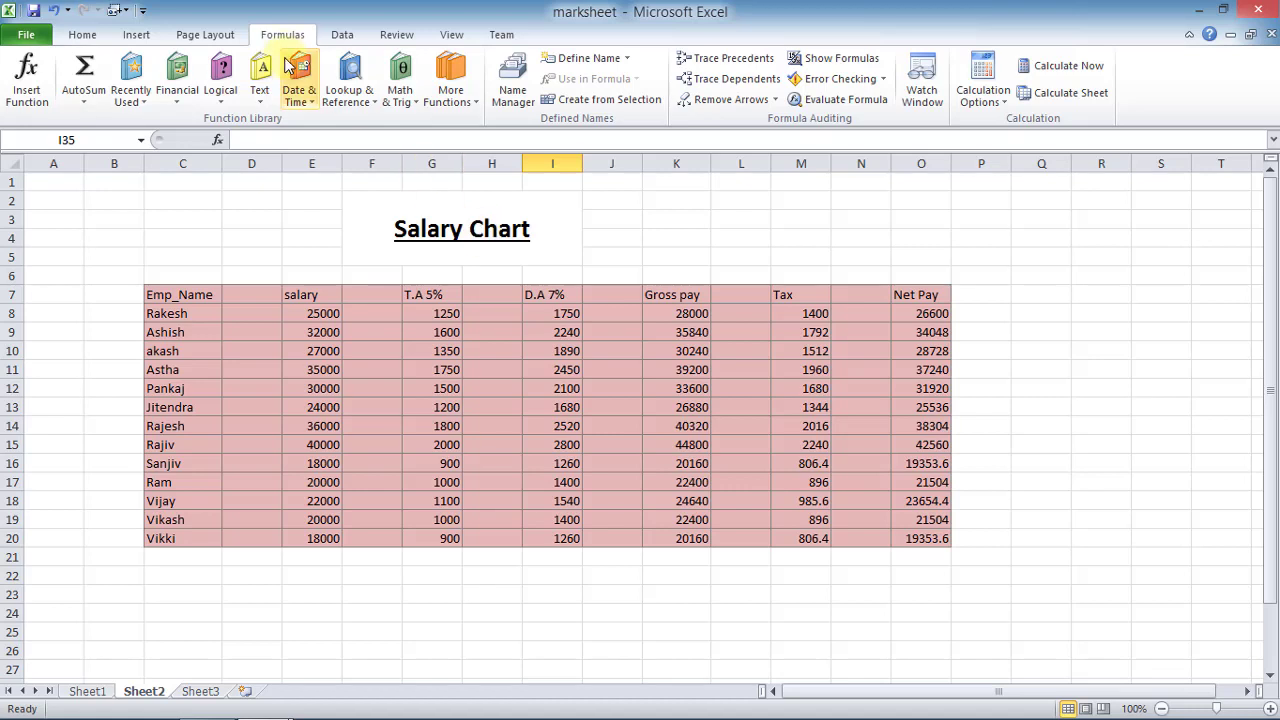
left_click(554, 593)
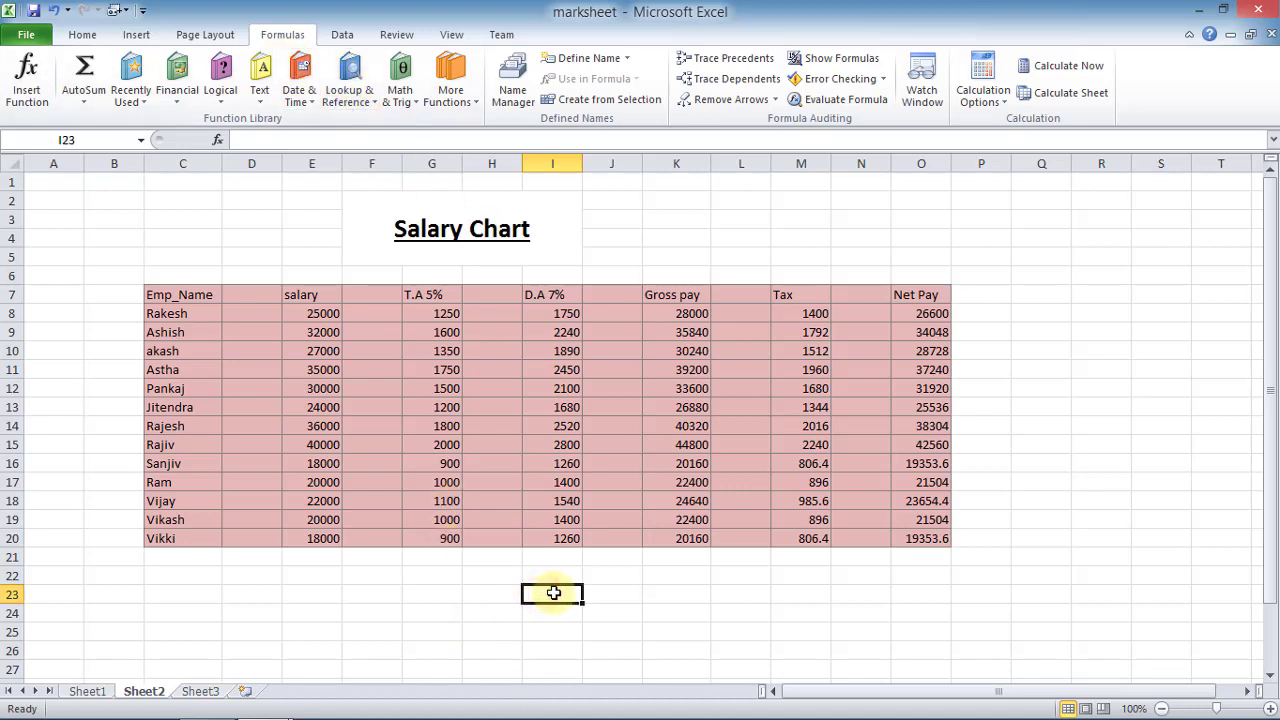
type("=v")
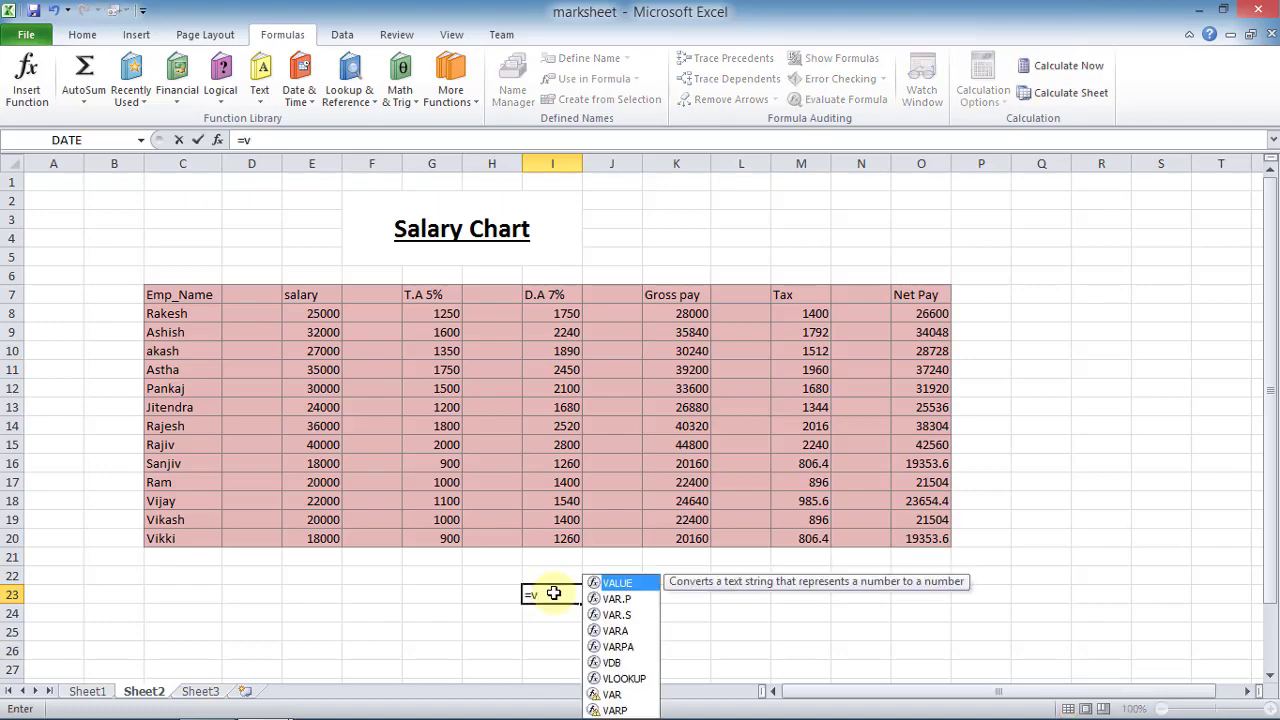
type("loo")
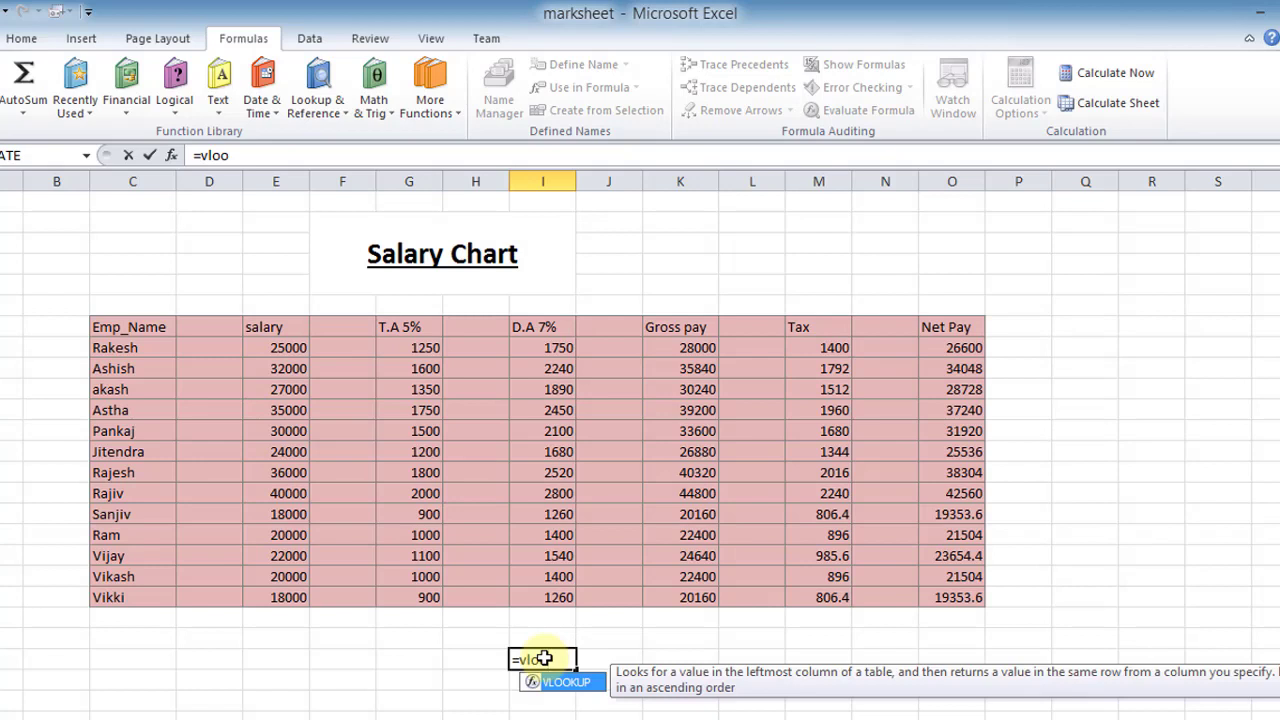
type("kup(")
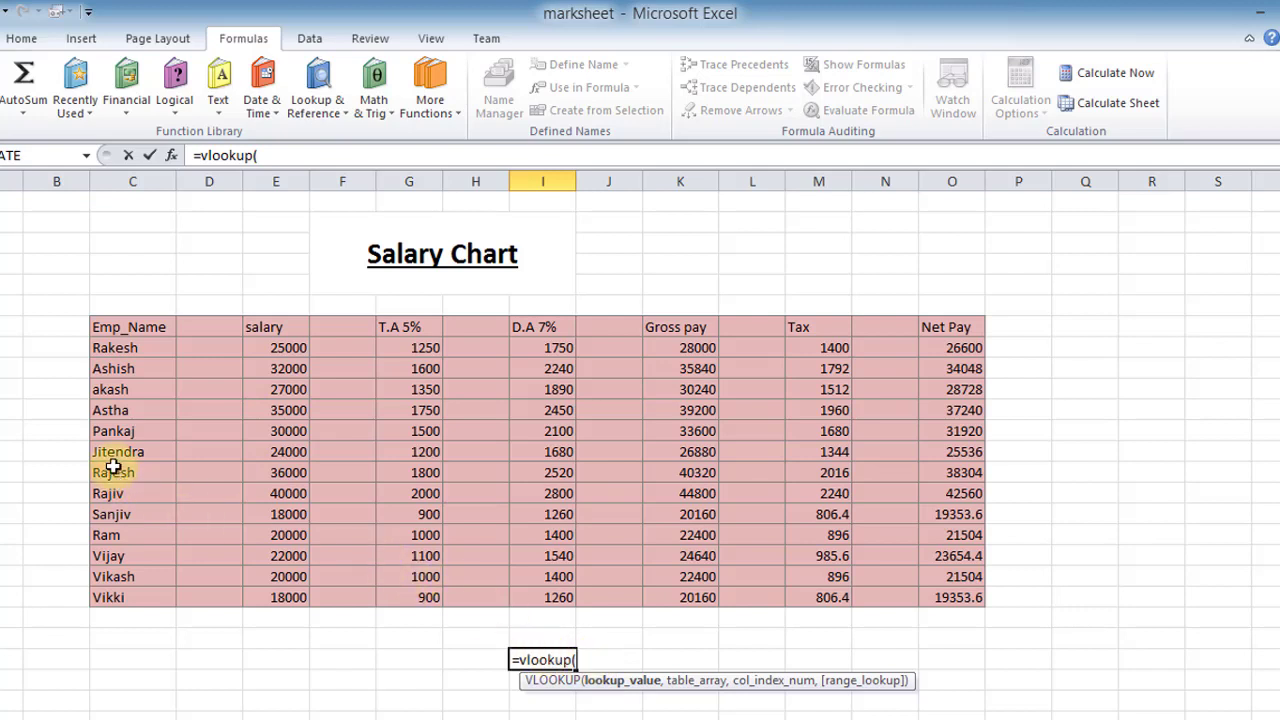
left_click(115, 434)
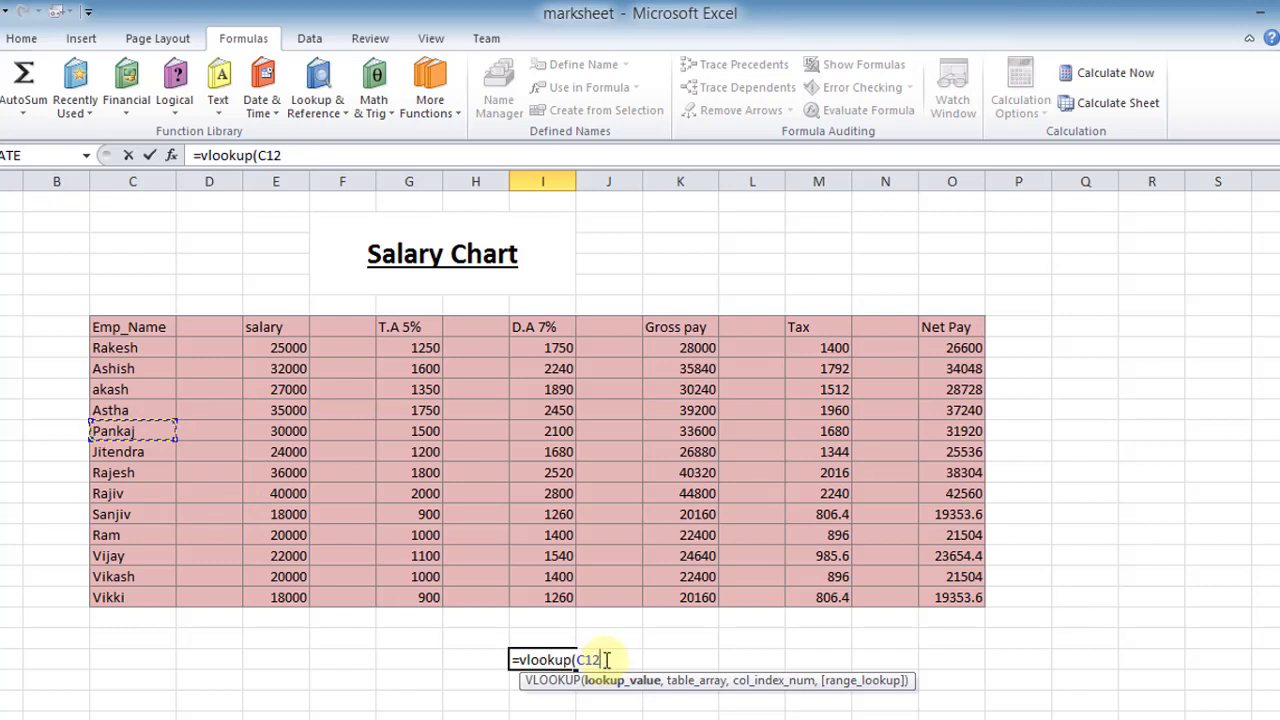
type(",")
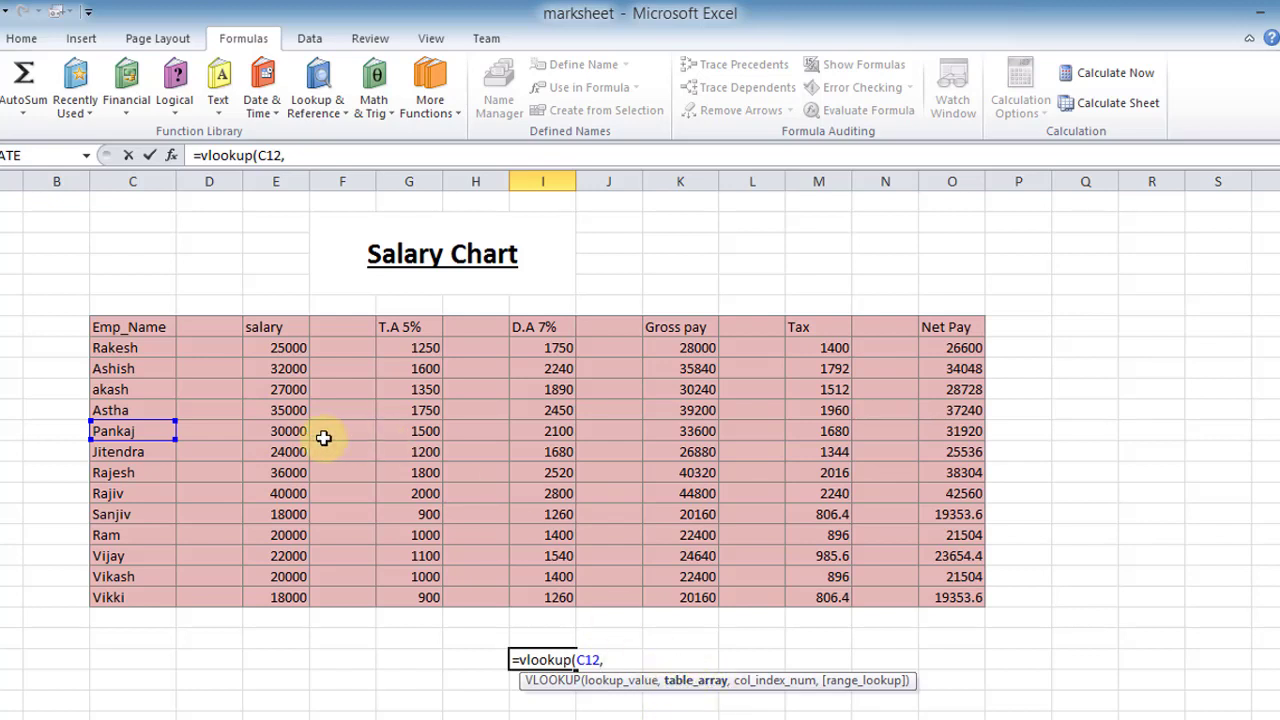
left_click(123, 331)
left_click_drag(123, 331, 960, 607)
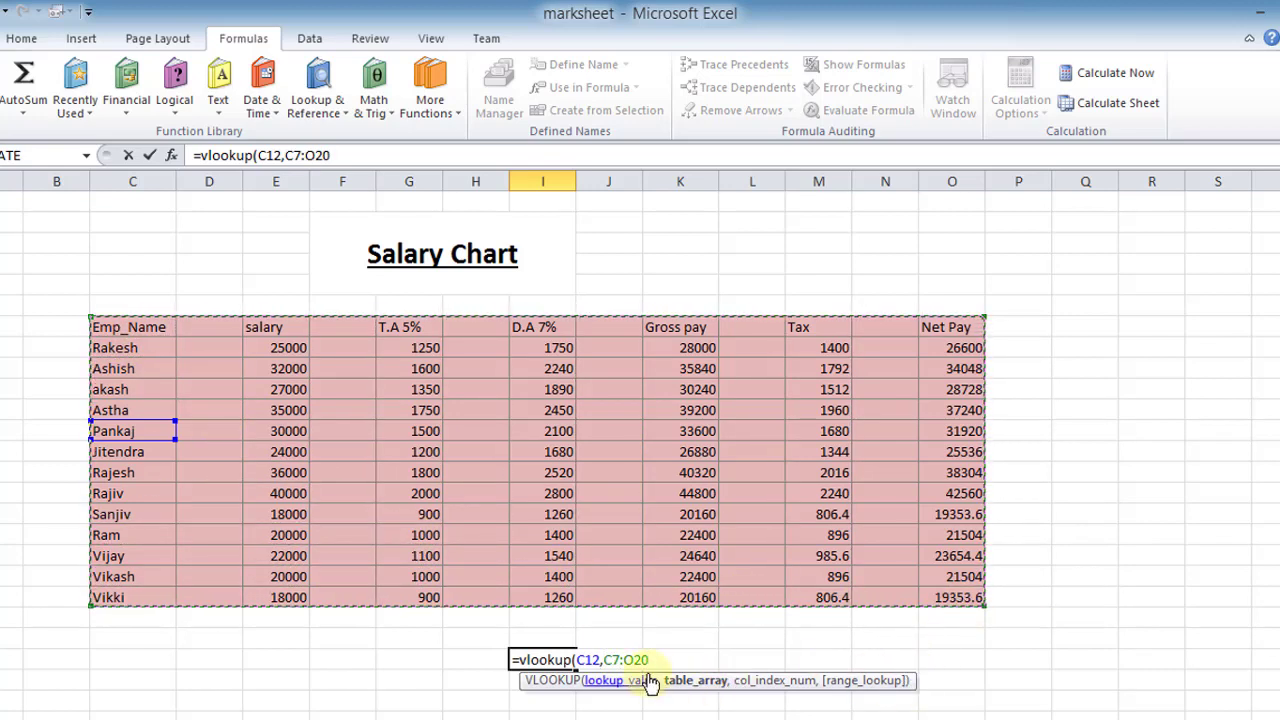
- Complete I23's formula as =vlookup(C12,C7:O20,10,false) and commit it, showing 0
type(",10,")
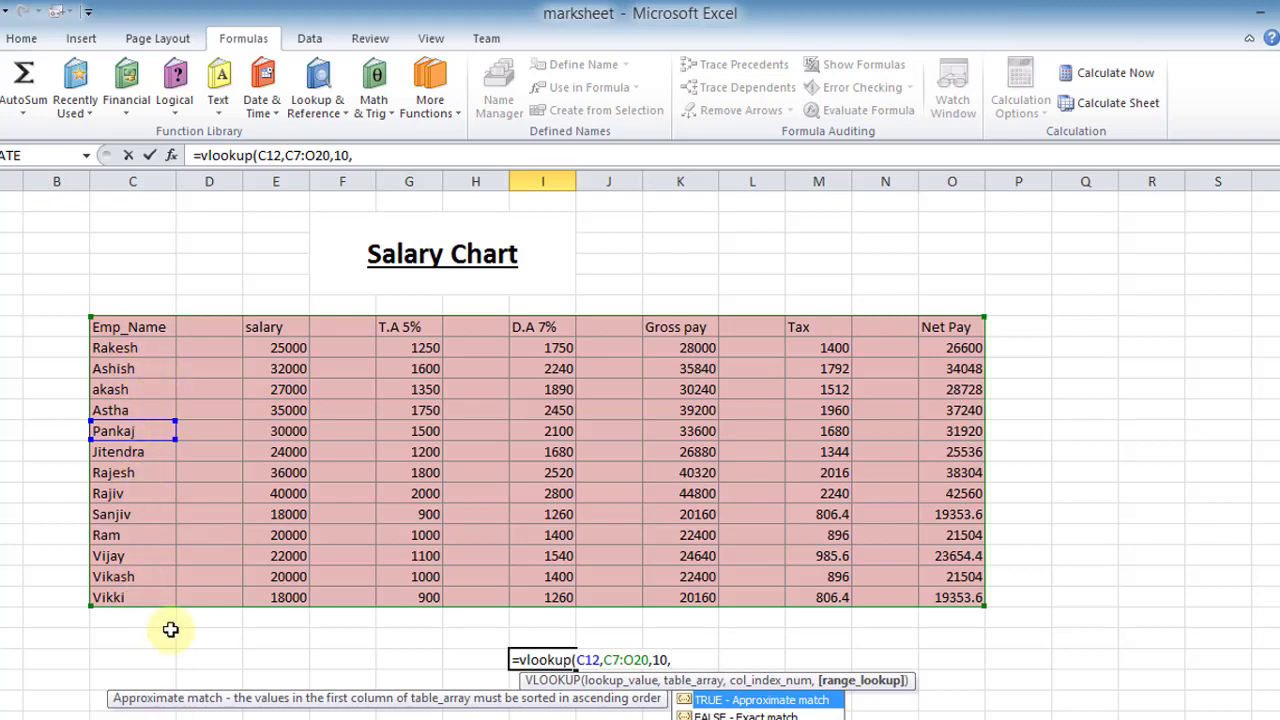
type("false)")
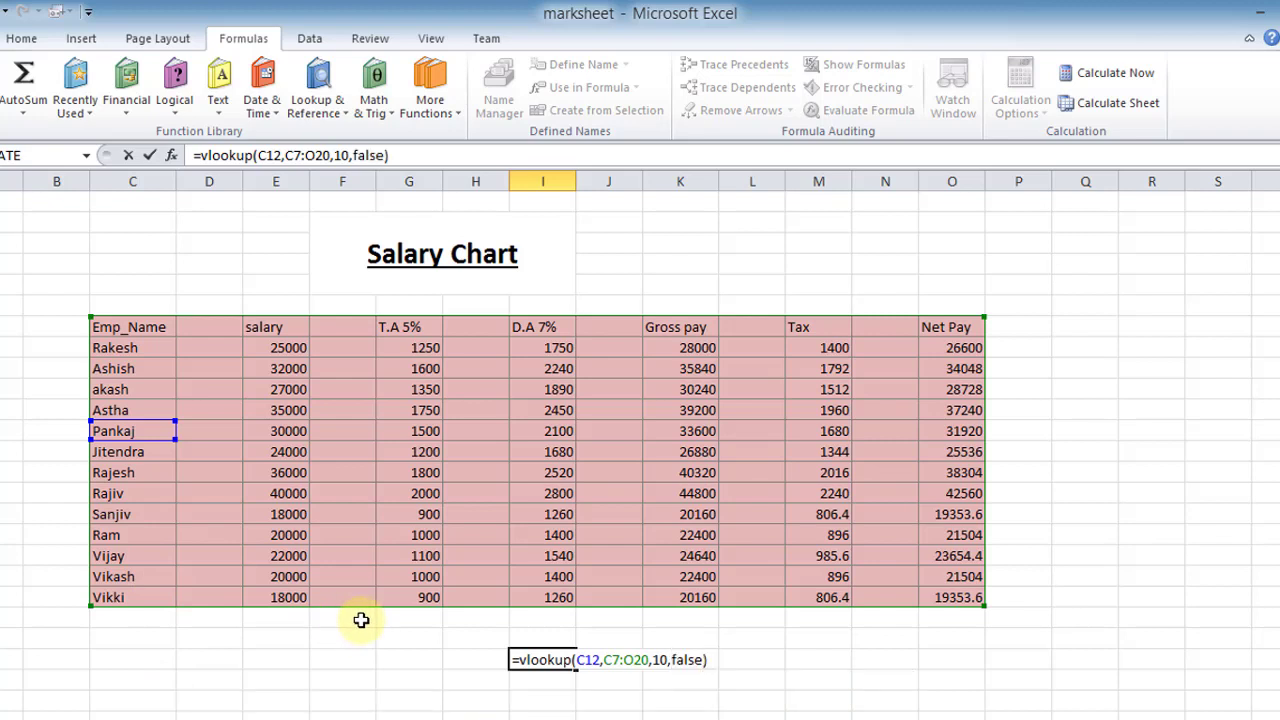
key("Return")
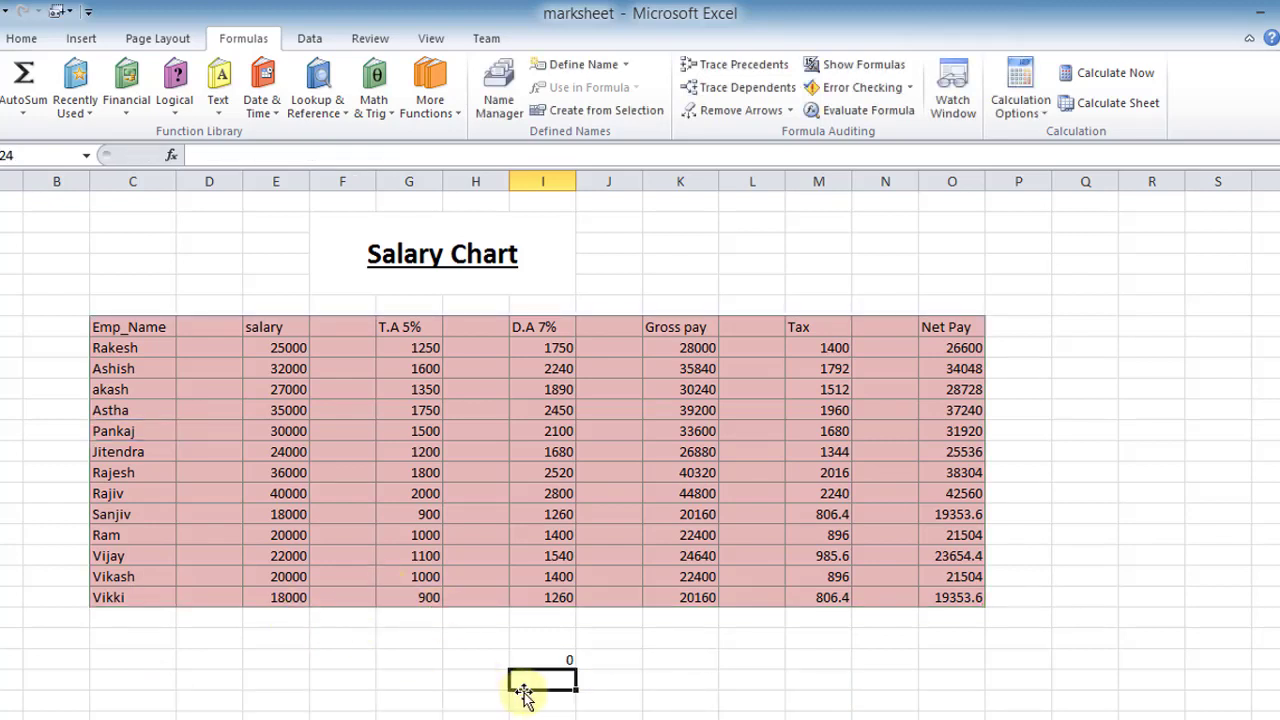
- Change the column index in I23's VLOOKUP from 10 to 11 so it returns 1680
left_click(555, 662)
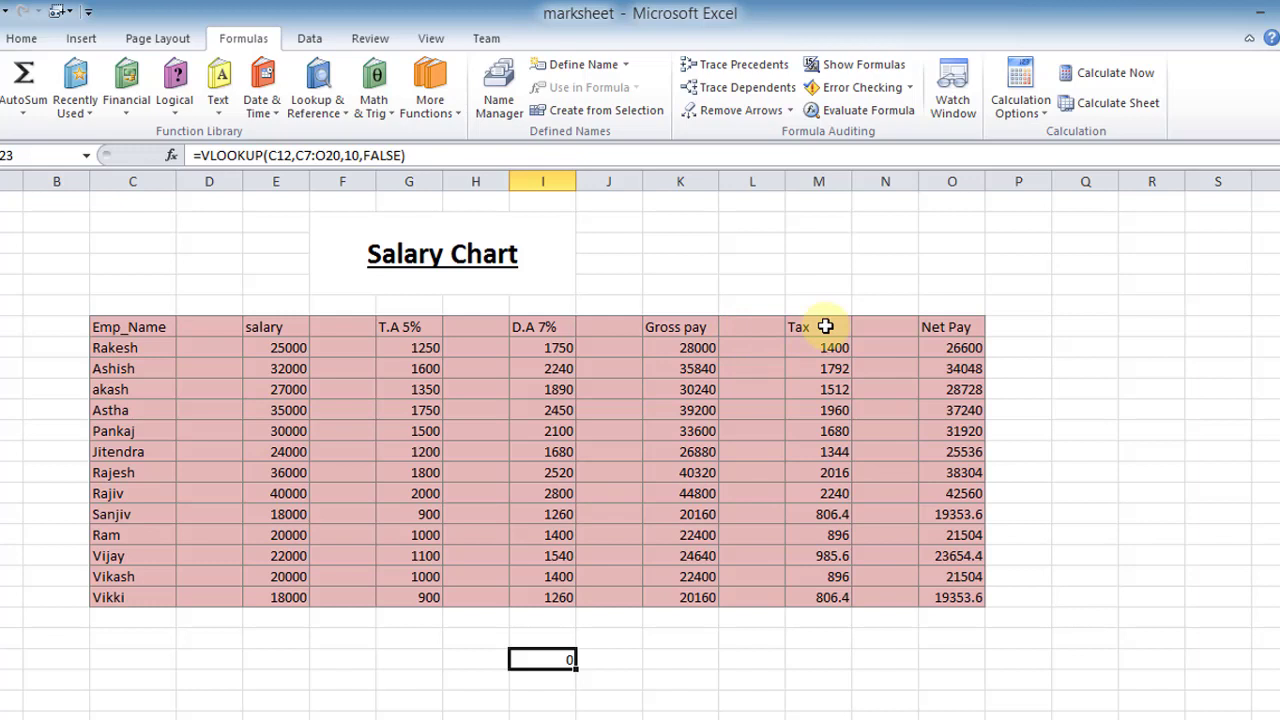
left_click(359, 155)
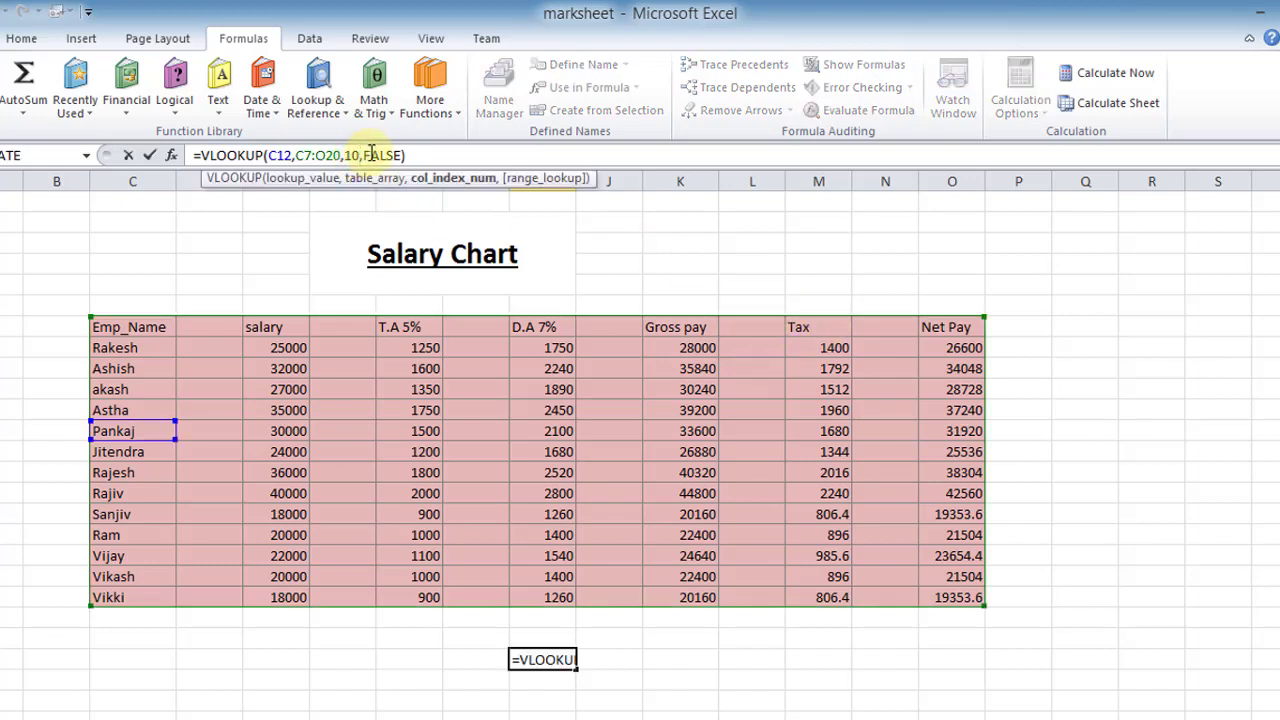
key("BackSpace")
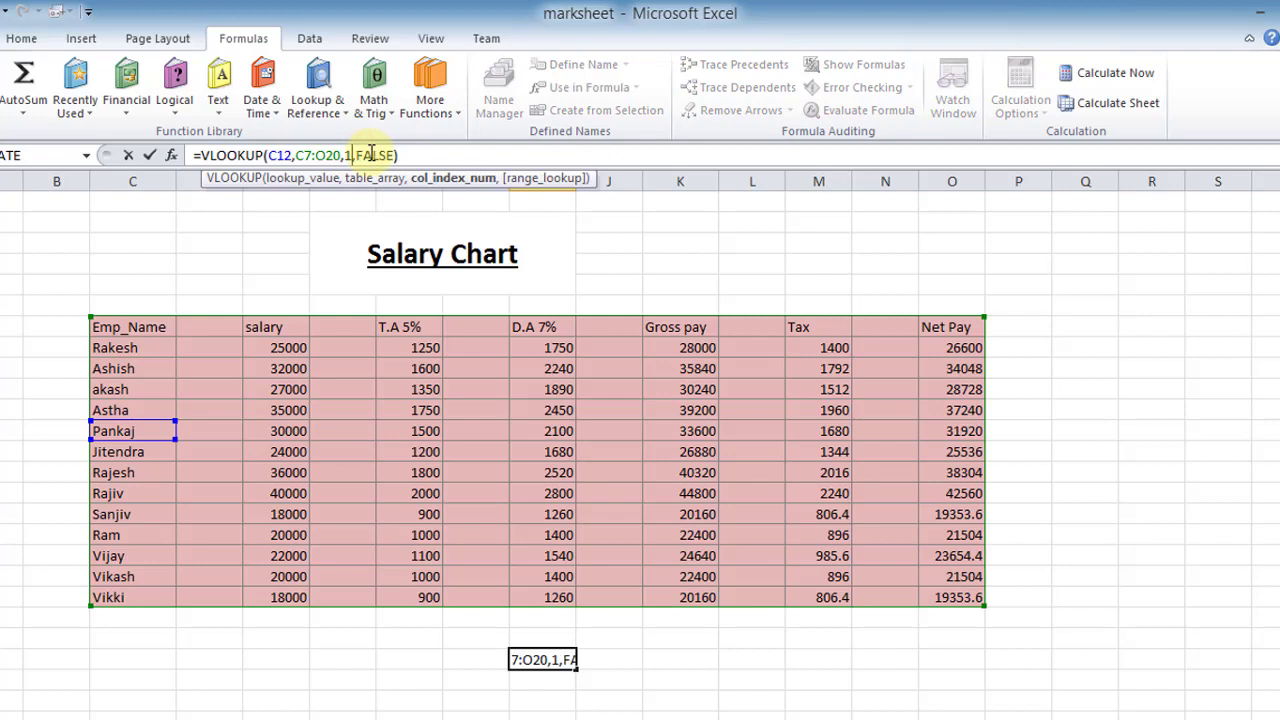
type("1")
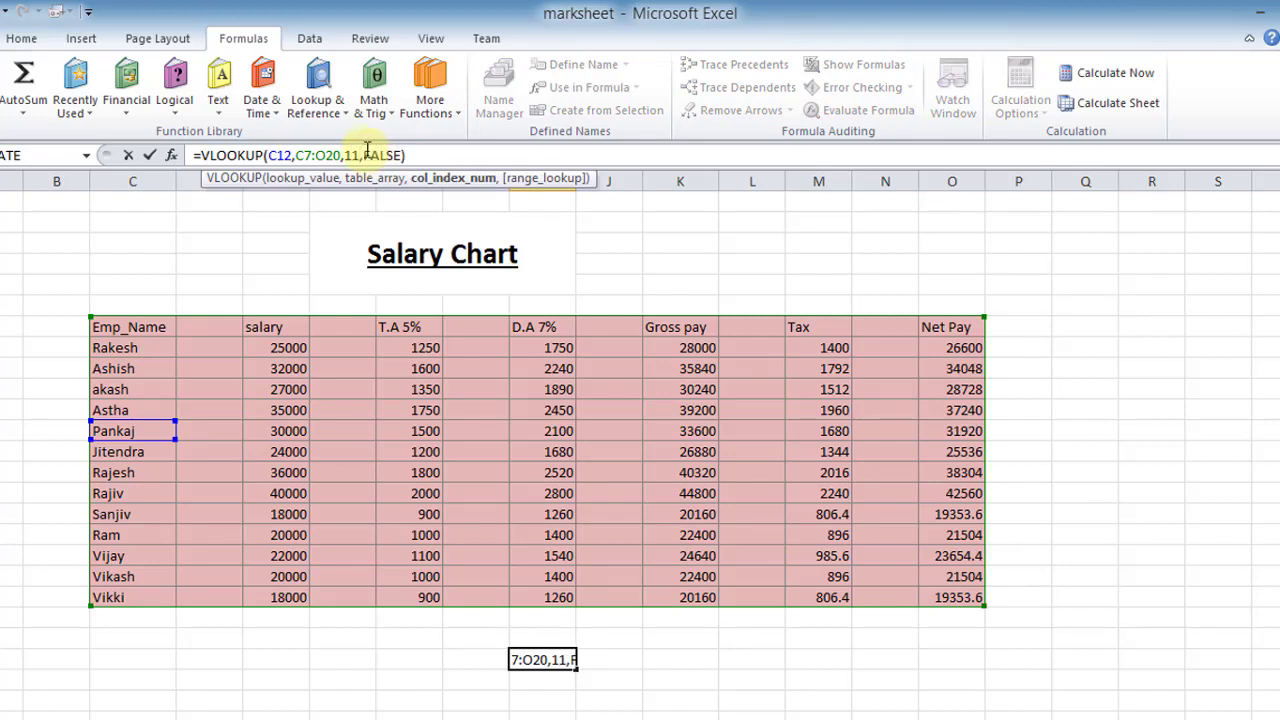
left_click(420, 153)
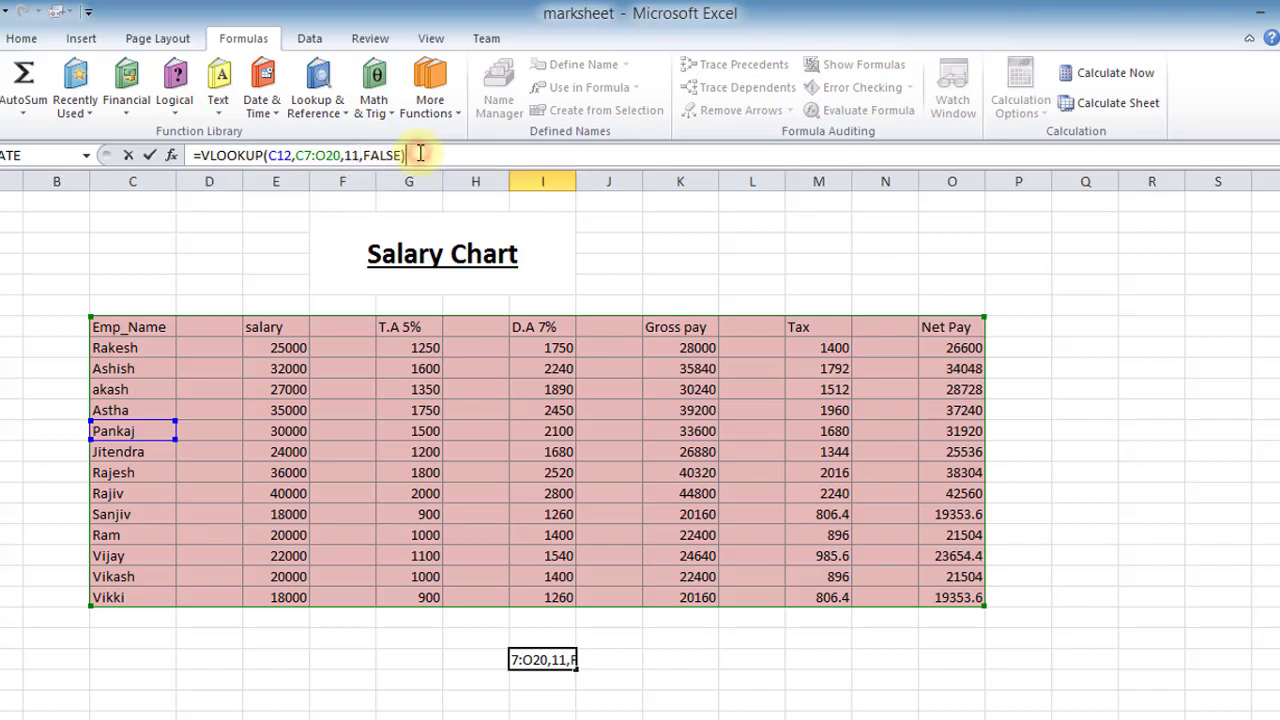
key("Return")
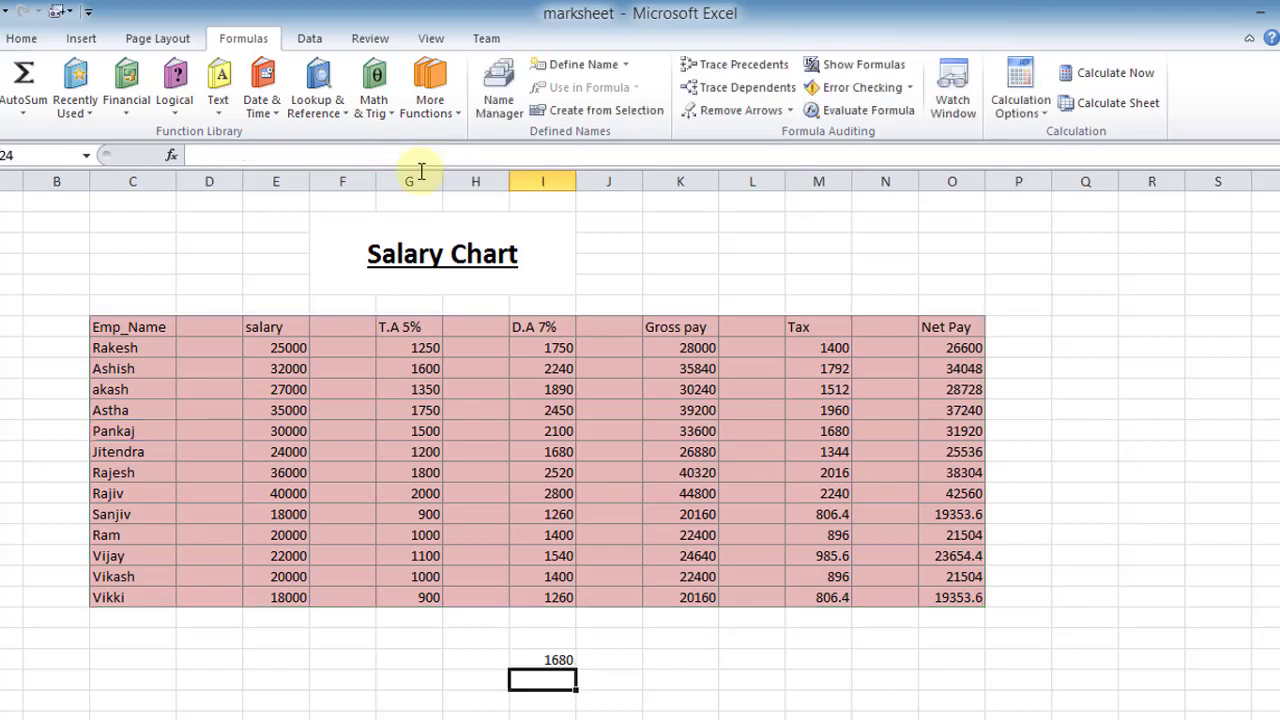
left_click(527, 660)
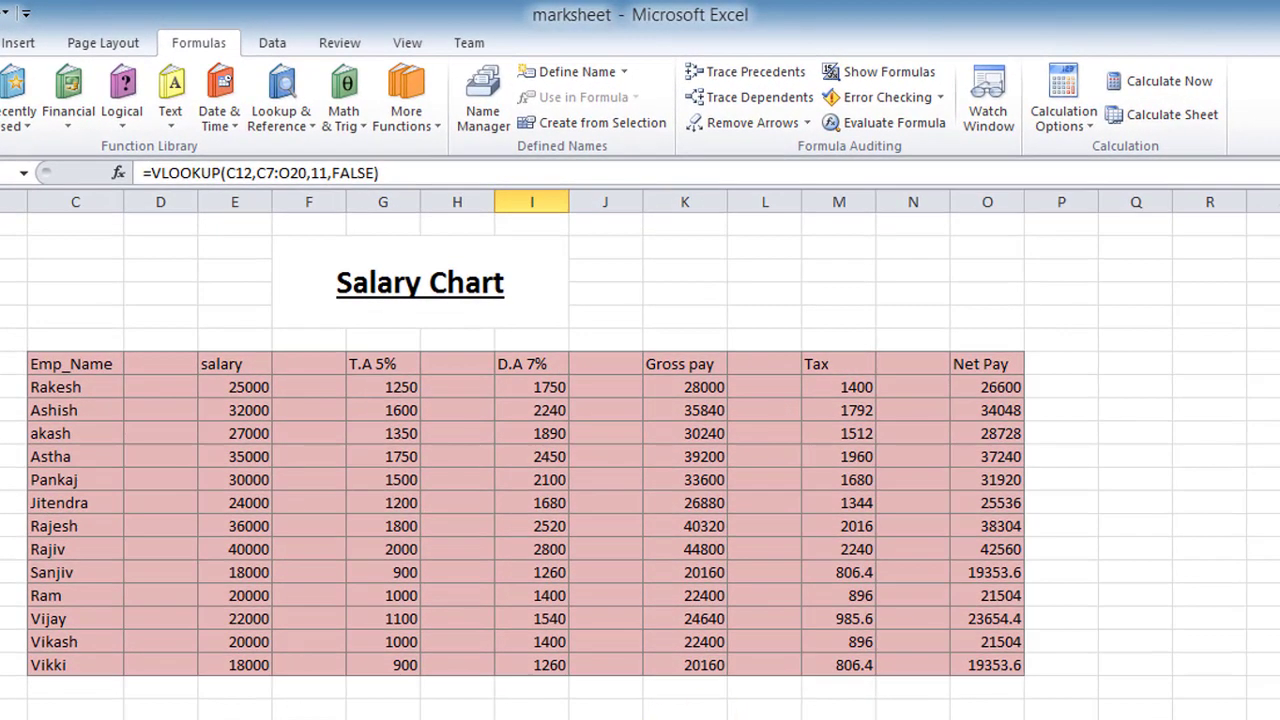
left_click(685, 712)
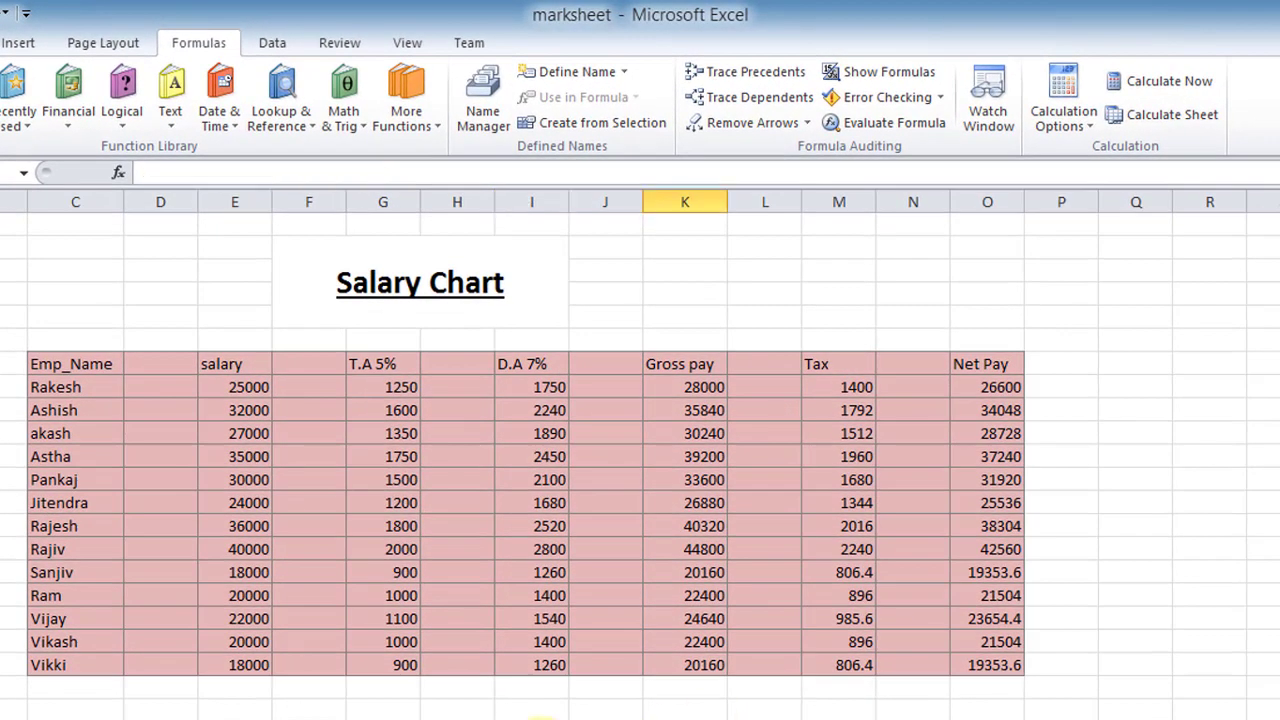
- Insert the FACT function from the Math & Trig list into cell G24
left_click(540, 716)
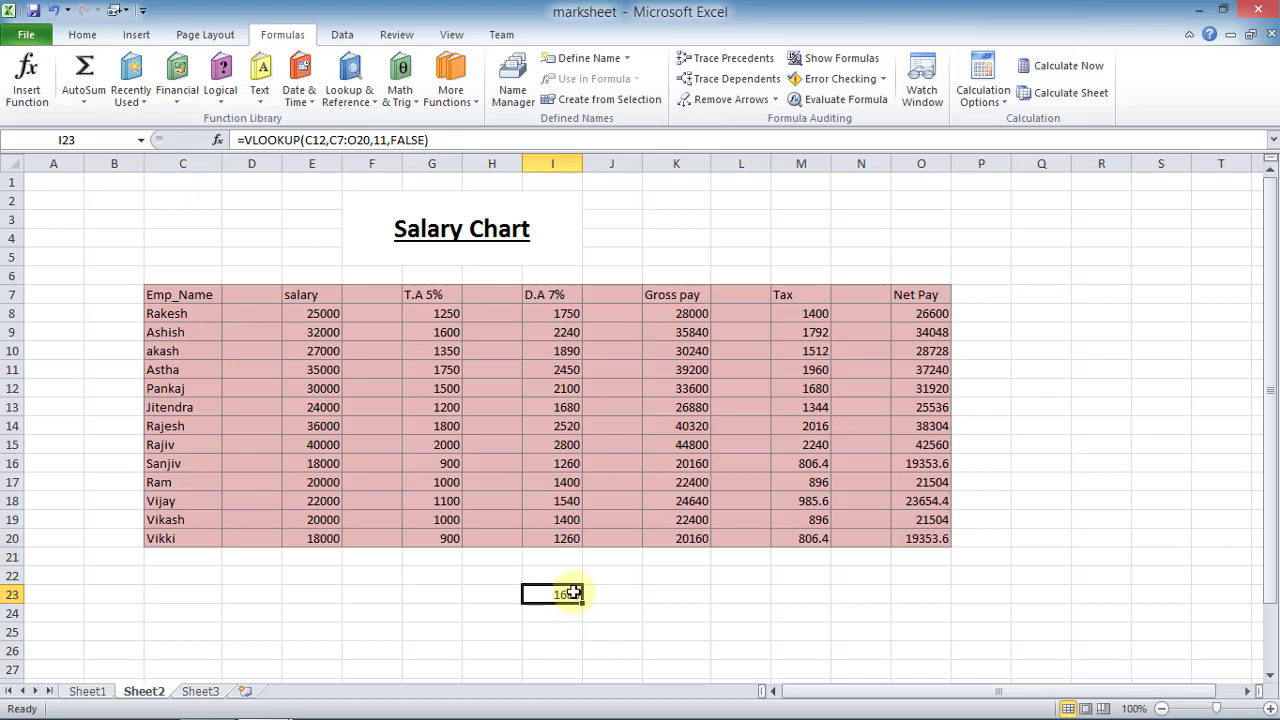
left_click(612, 612)
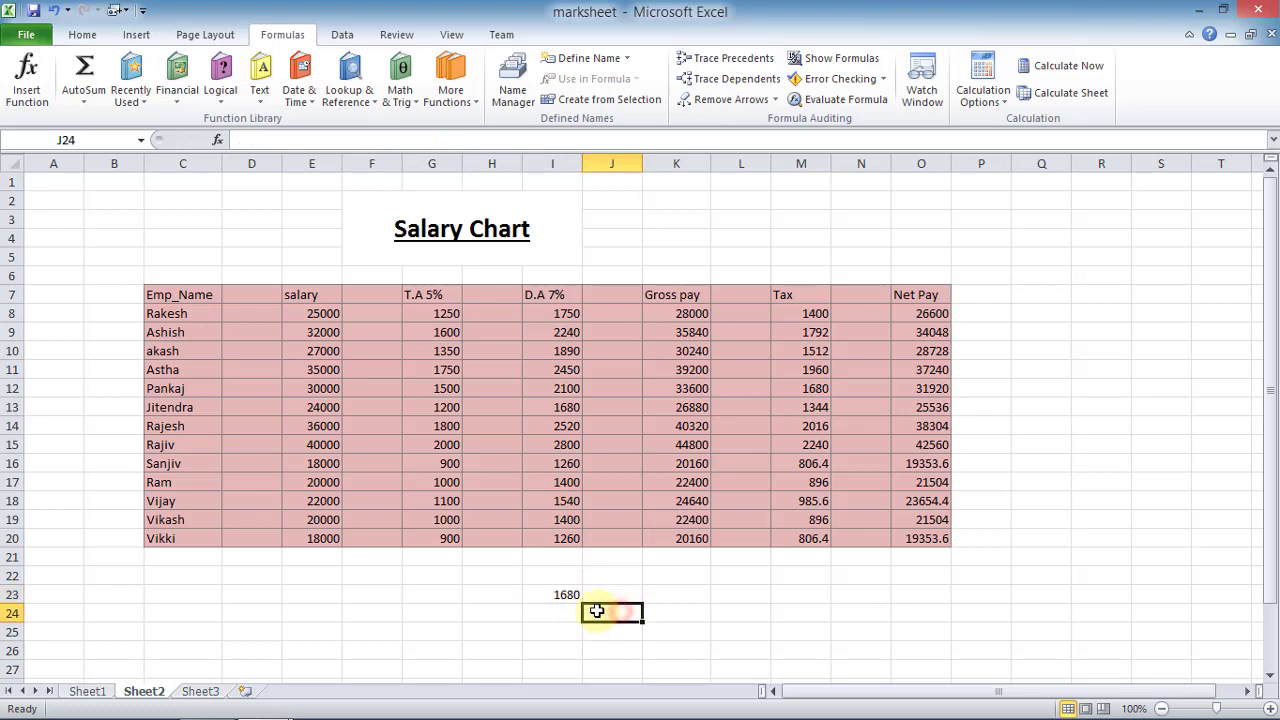
left_click(540, 597)
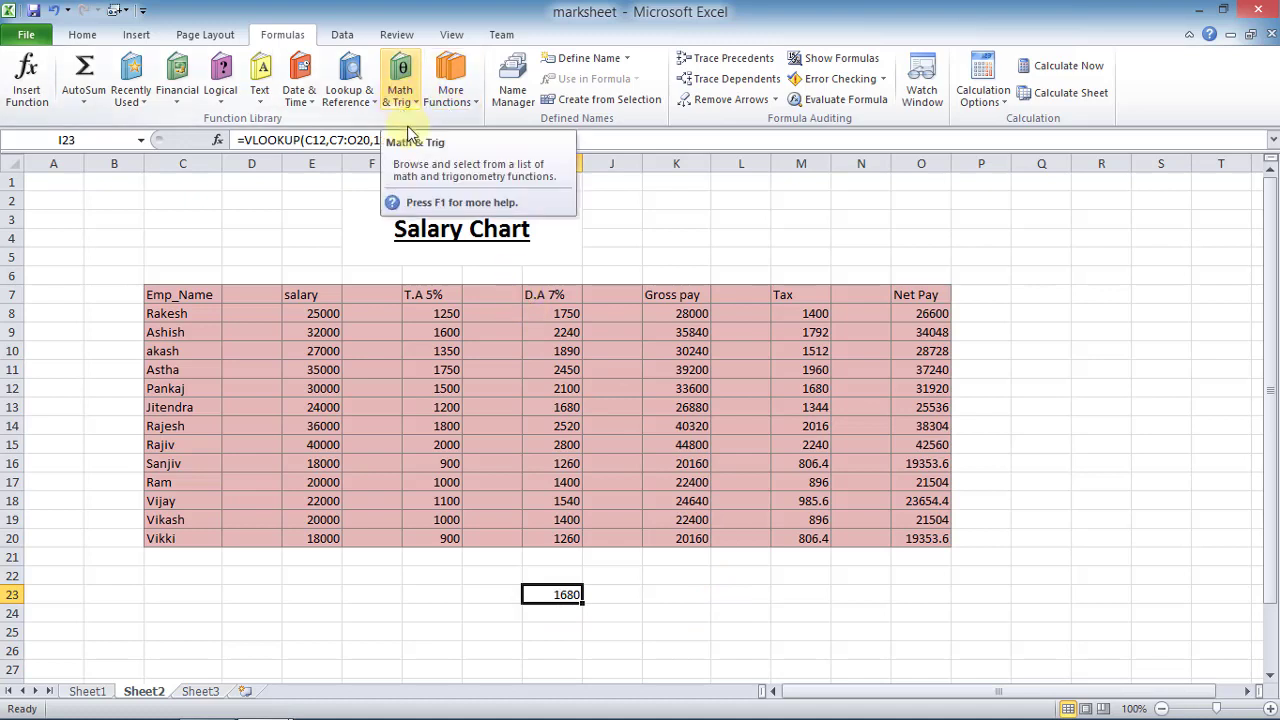
left_click(432, 612)
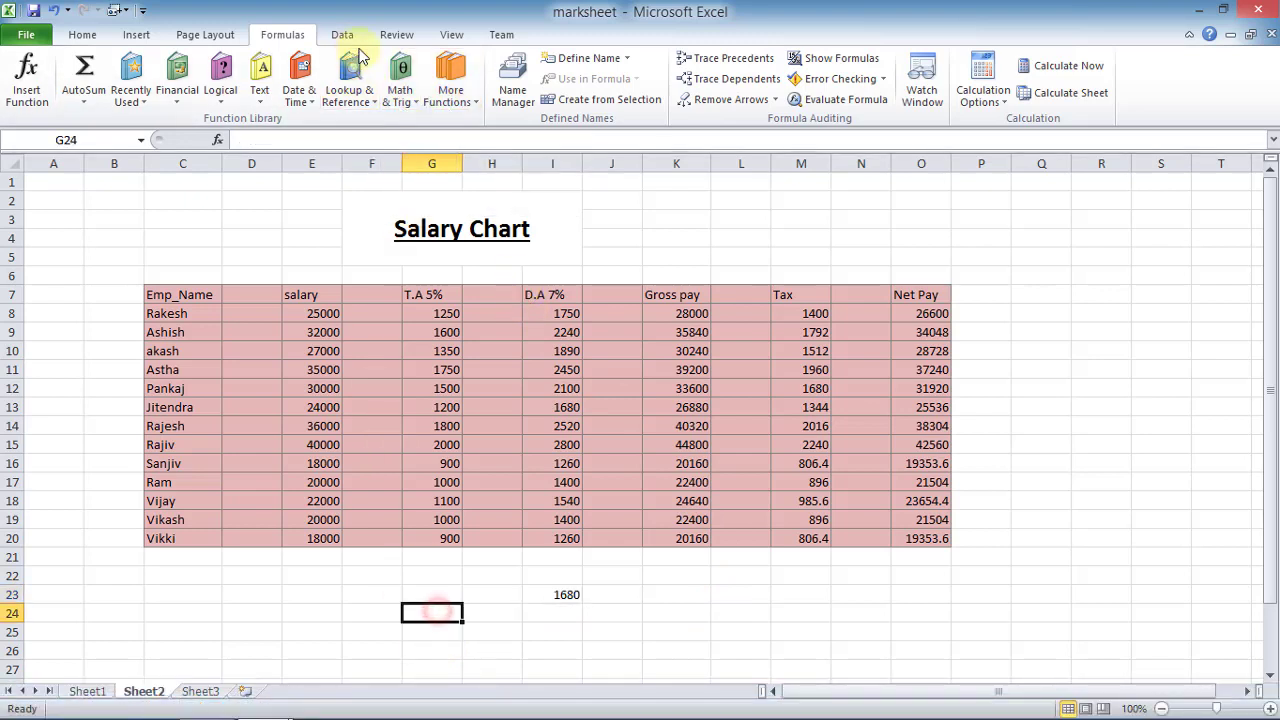
left_click(410, 100)
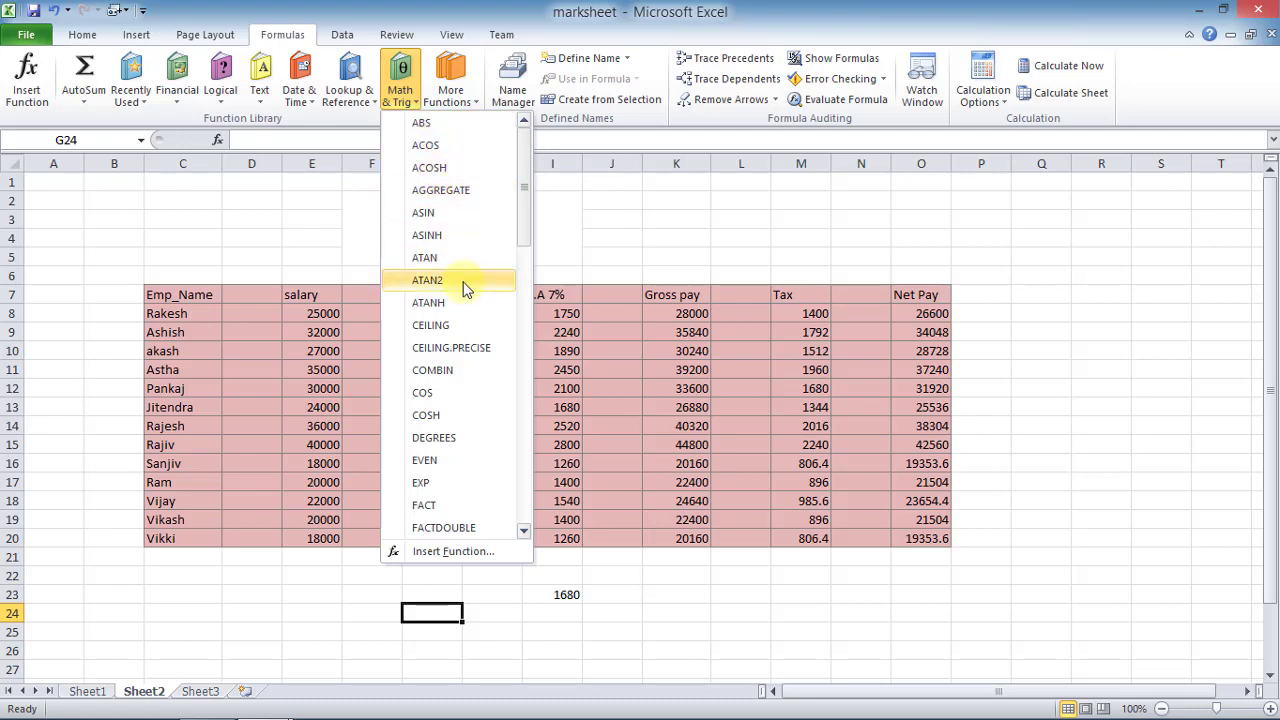
left_click(461, 505)
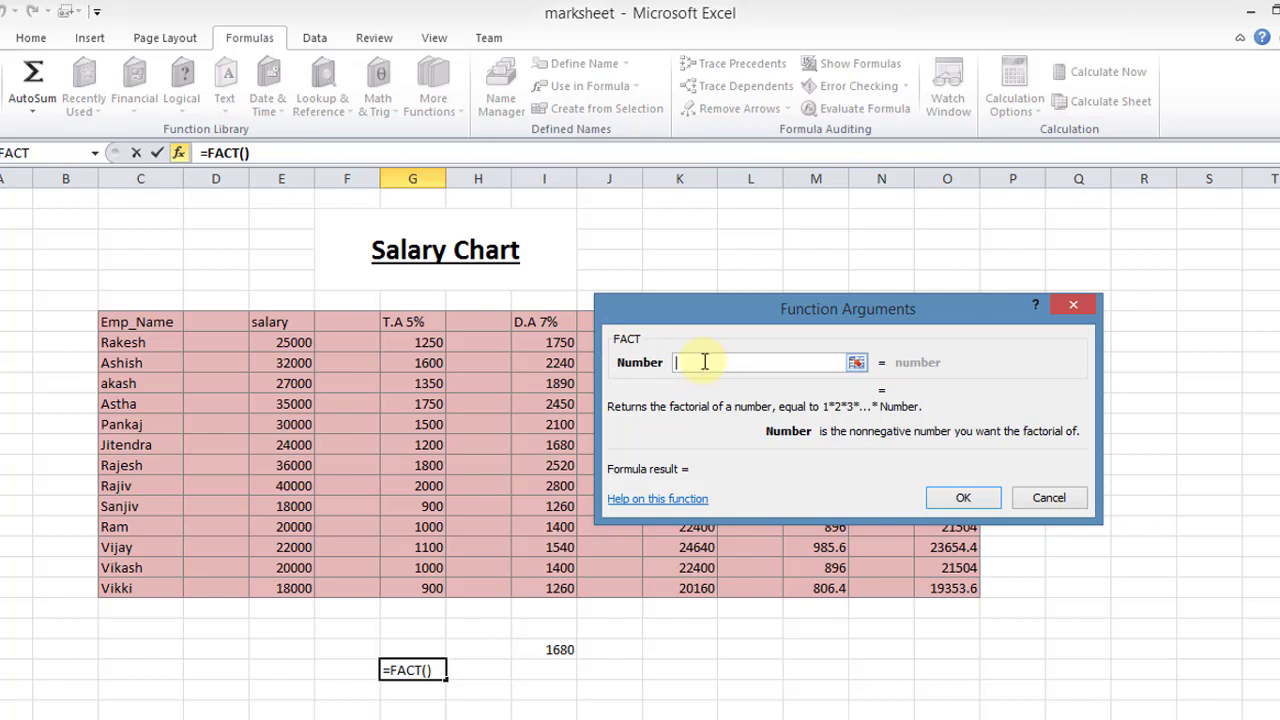
- Enter 5 as FACT's Number argument so G24 shows =FACT(5) equal to 120
type("5")
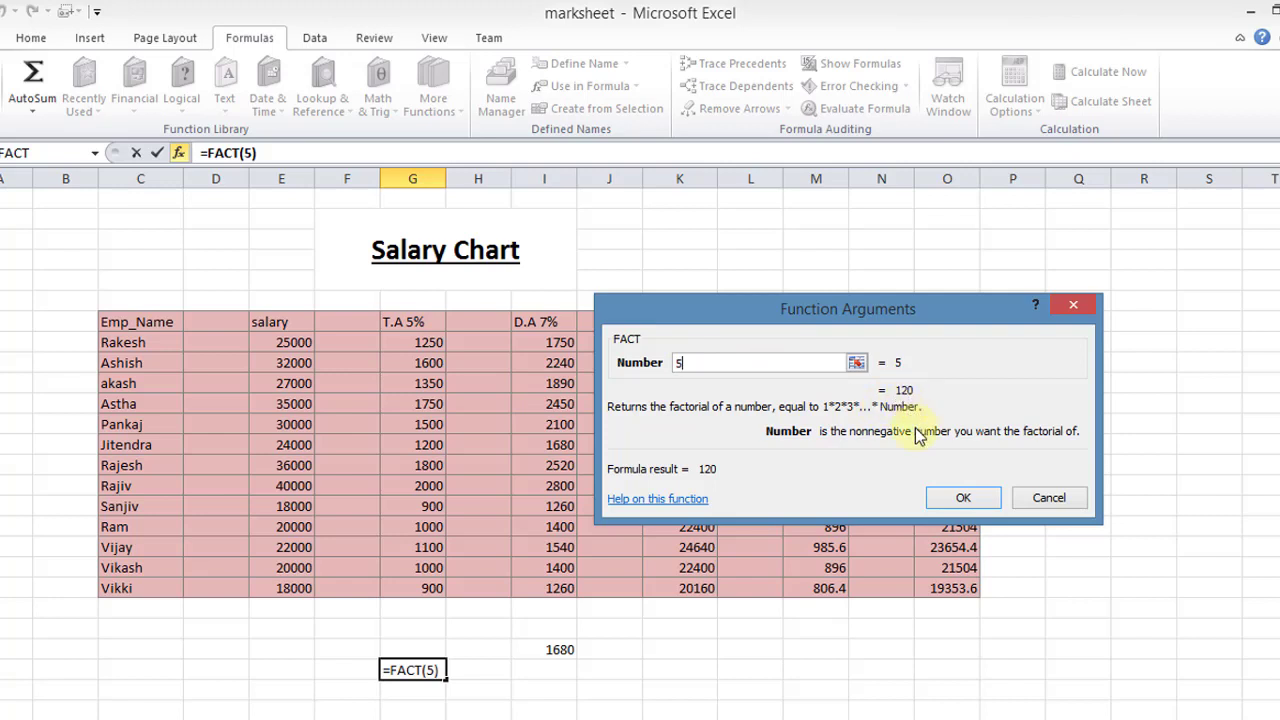
left_click(963, 498)
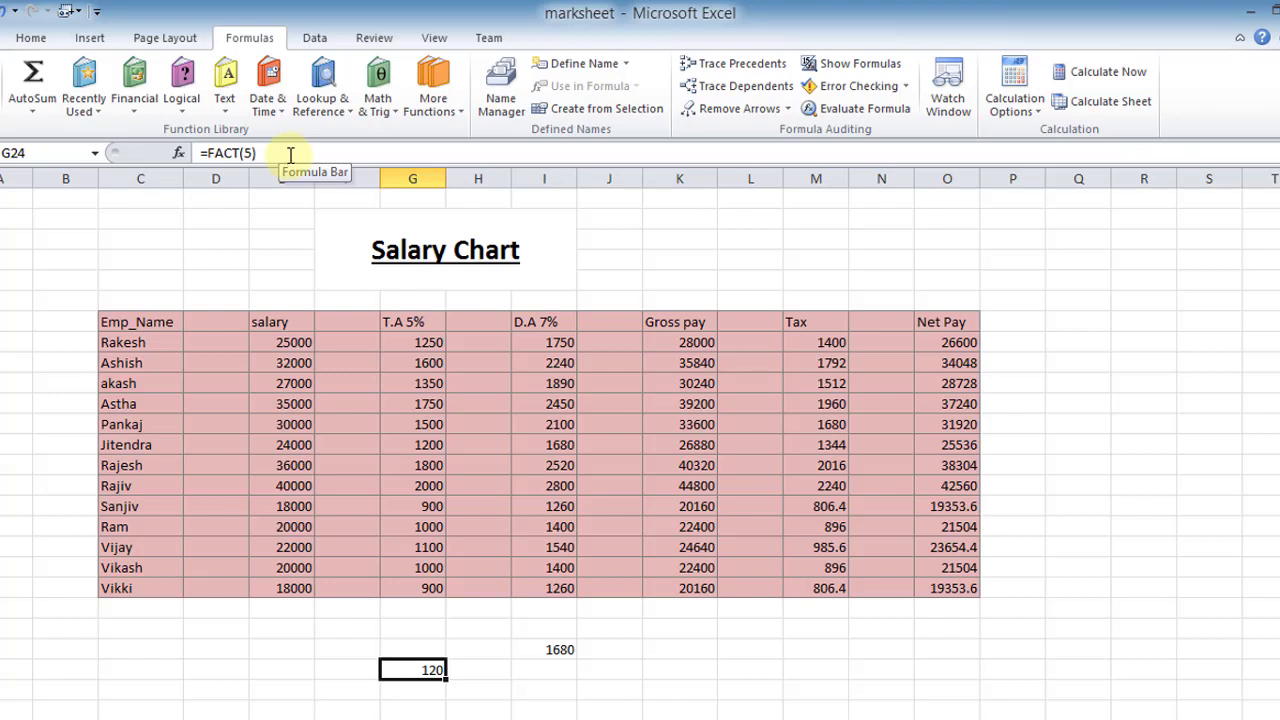
left_click(494, 686)
left_click(420, 670)
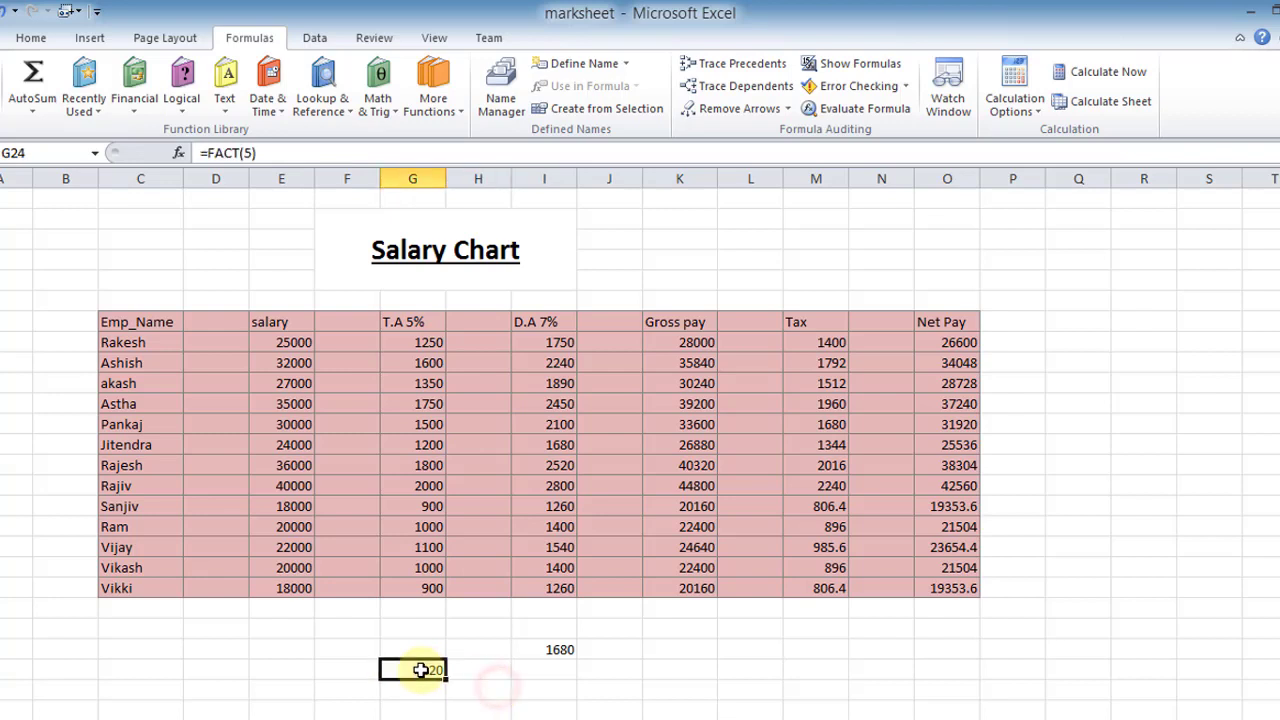
left_click(430, 118)
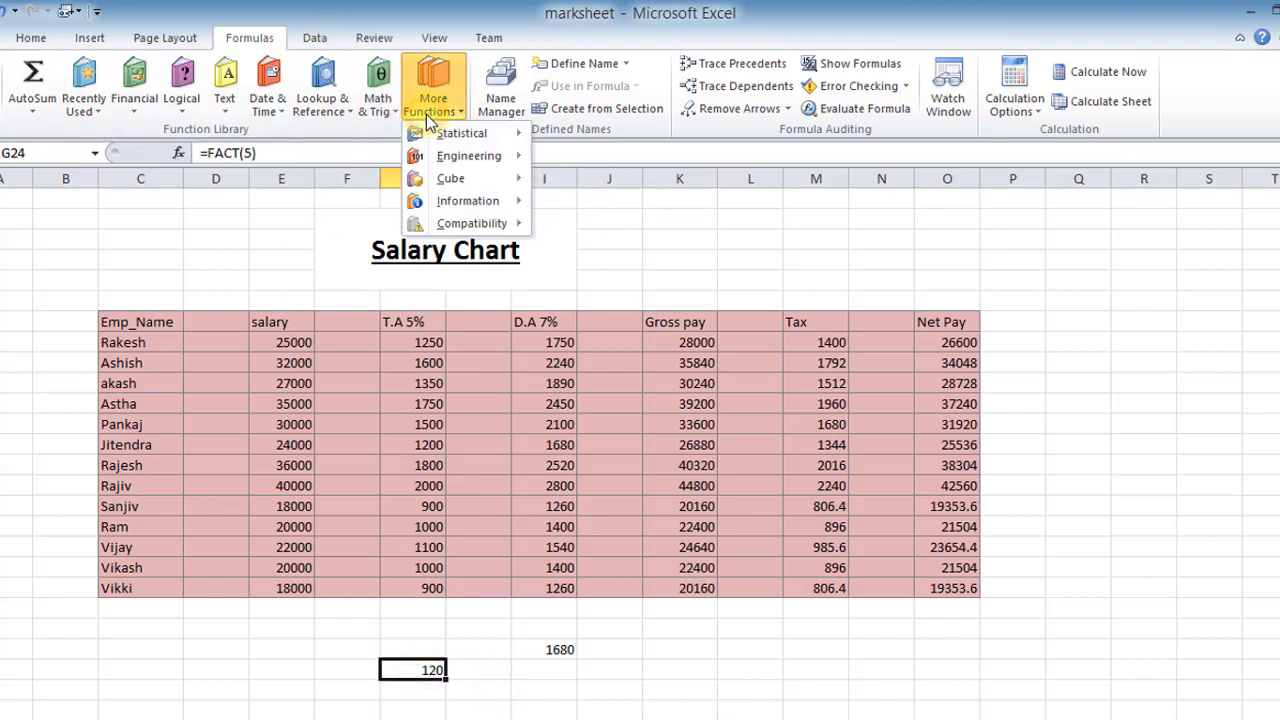
mouse_move(447, 145)
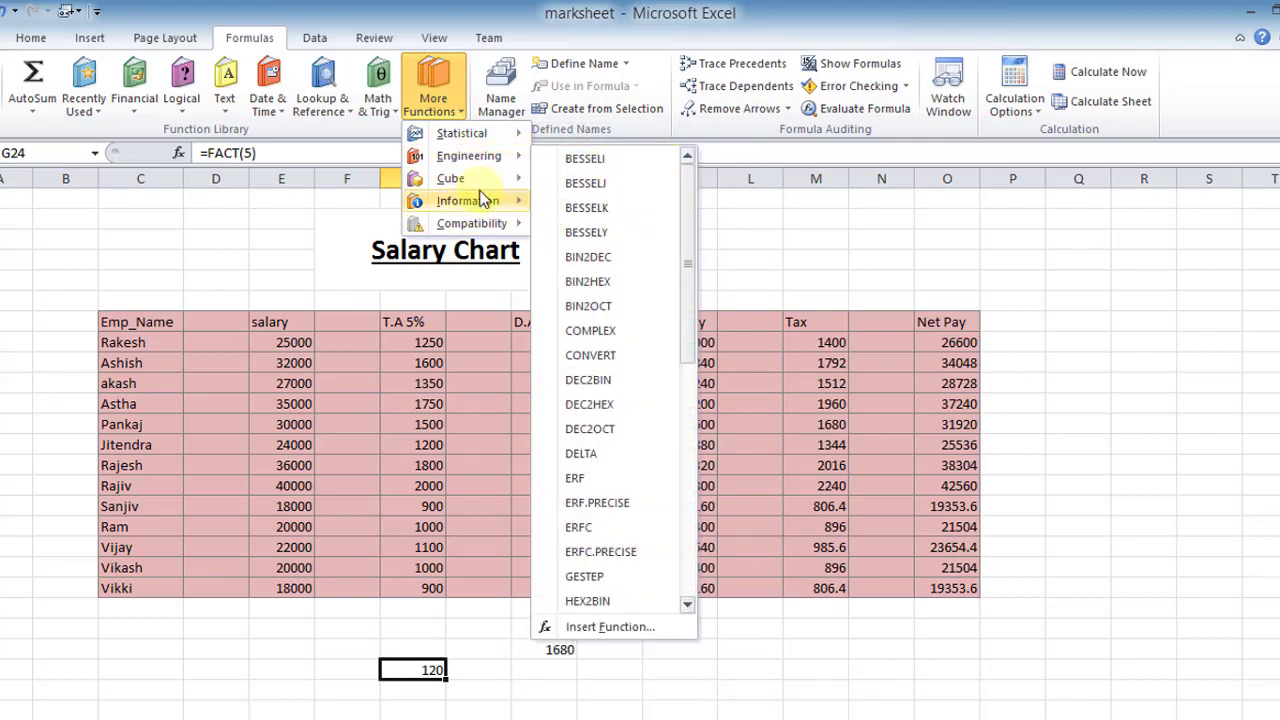
mouse_move(485, 200)
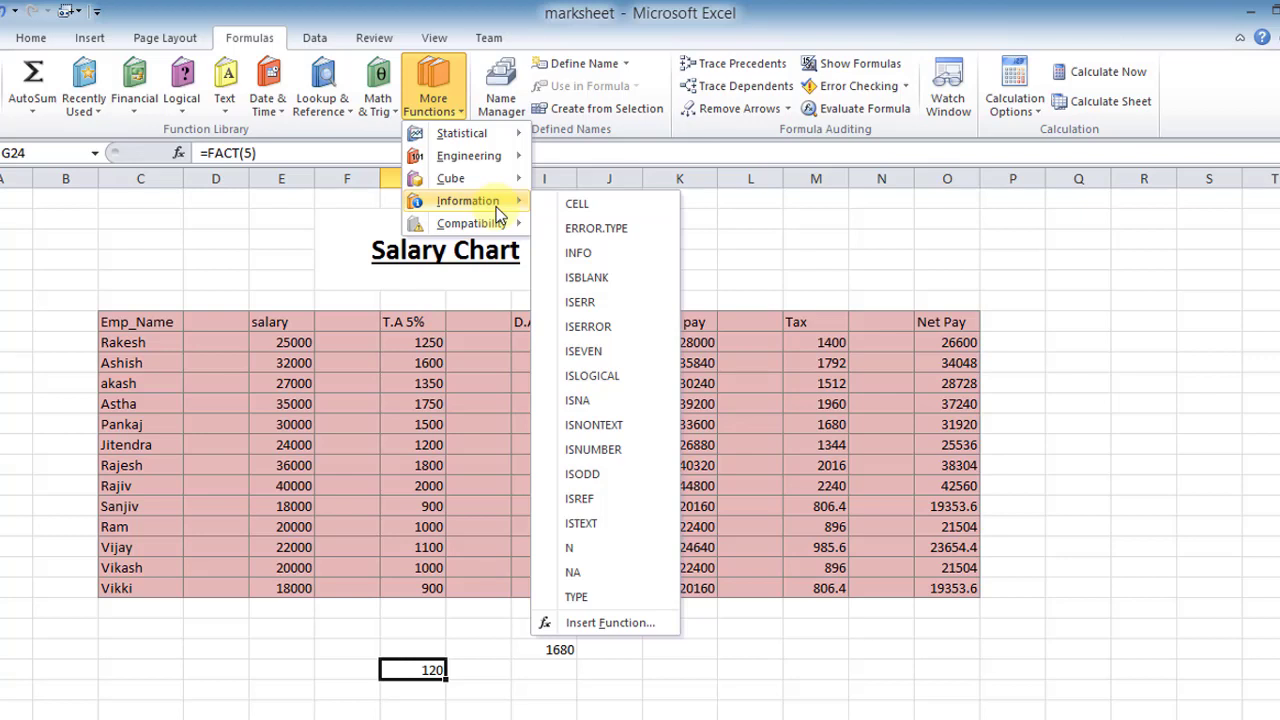
mouse_move(500, 222)
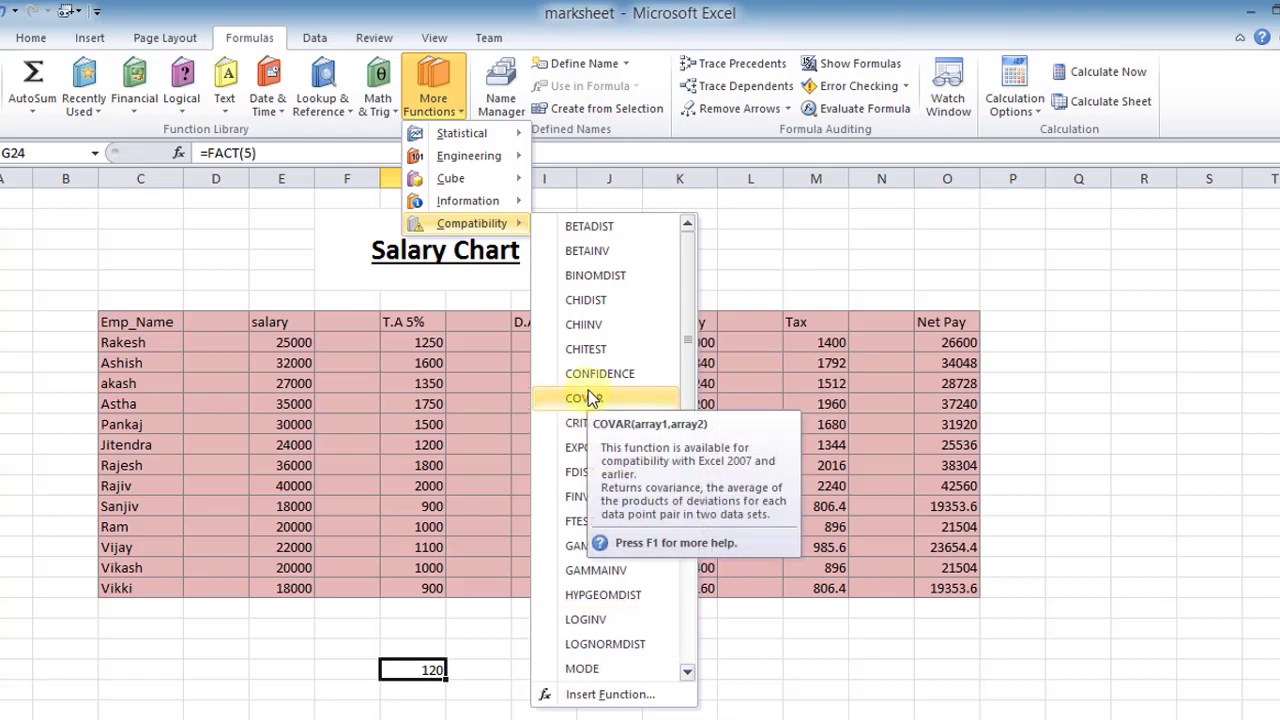
left_click(757, 667)
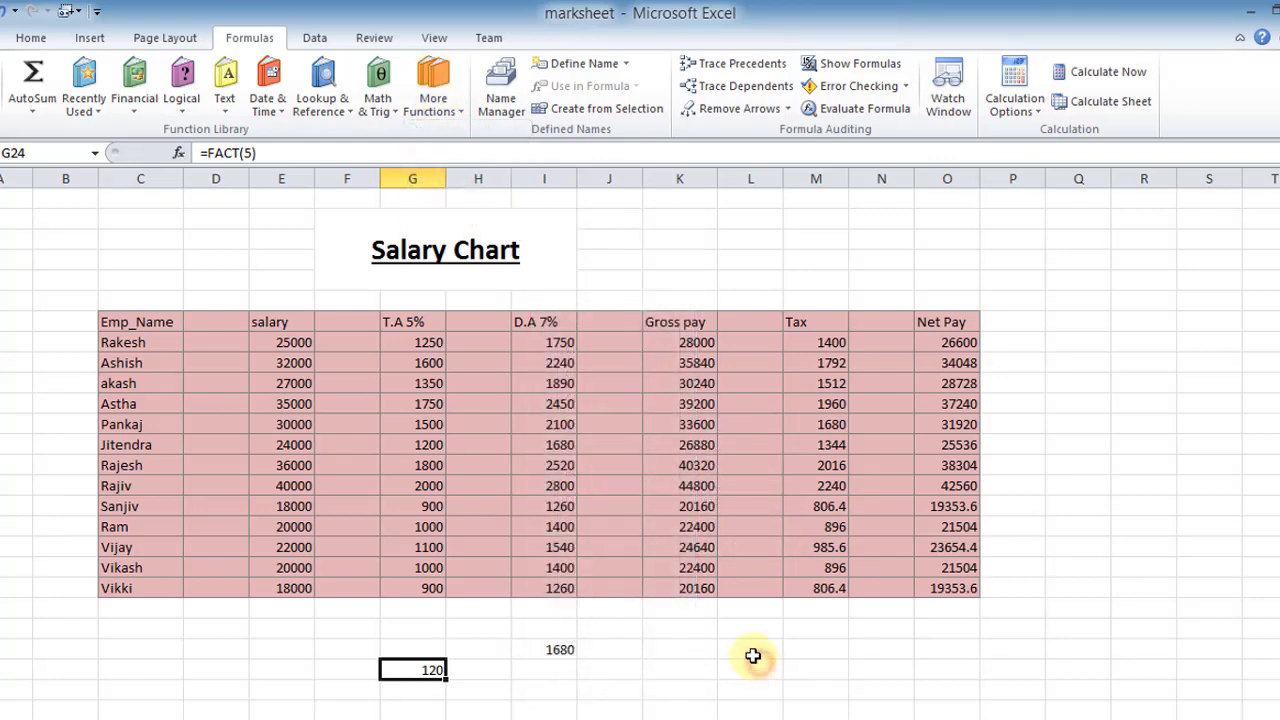
- Apply All Borders to the block C1:F8 on Sheet1
left_click(724, 686)
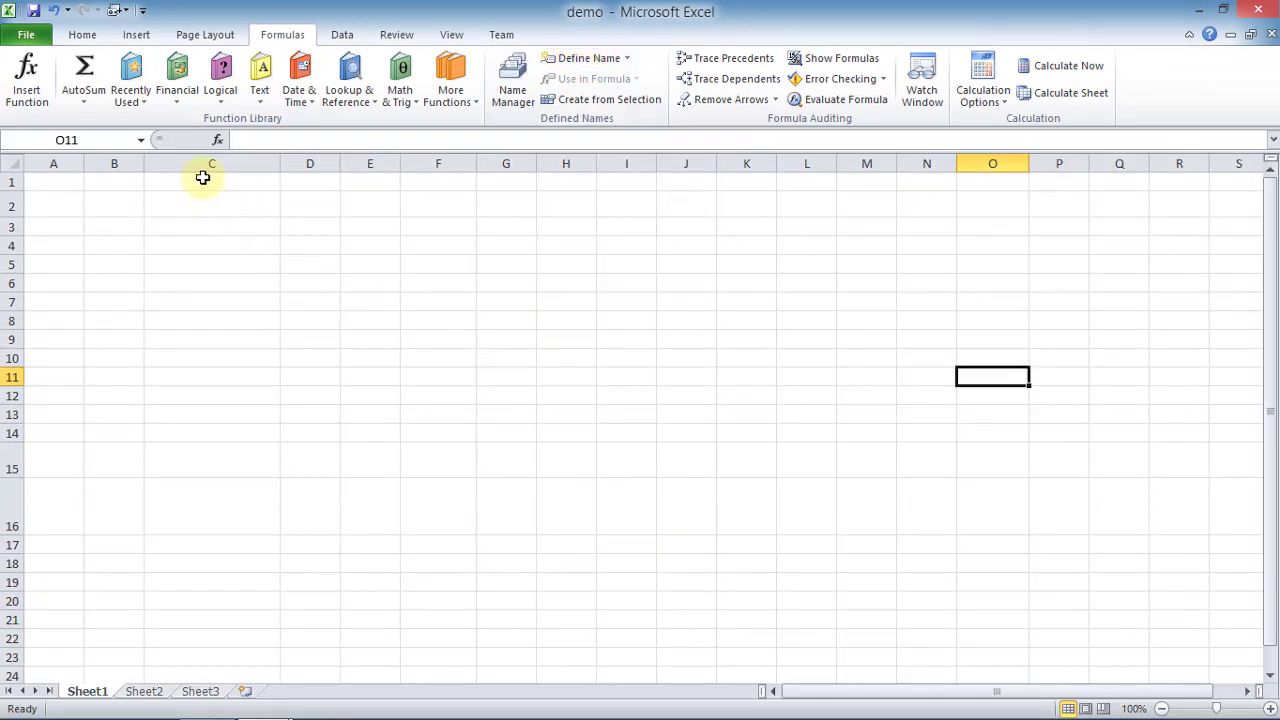
mouse_move(188, 180)
left_mouse_down()
mouse_move(227, 235)
mouse_move(377, 268)
left_mouse_up()
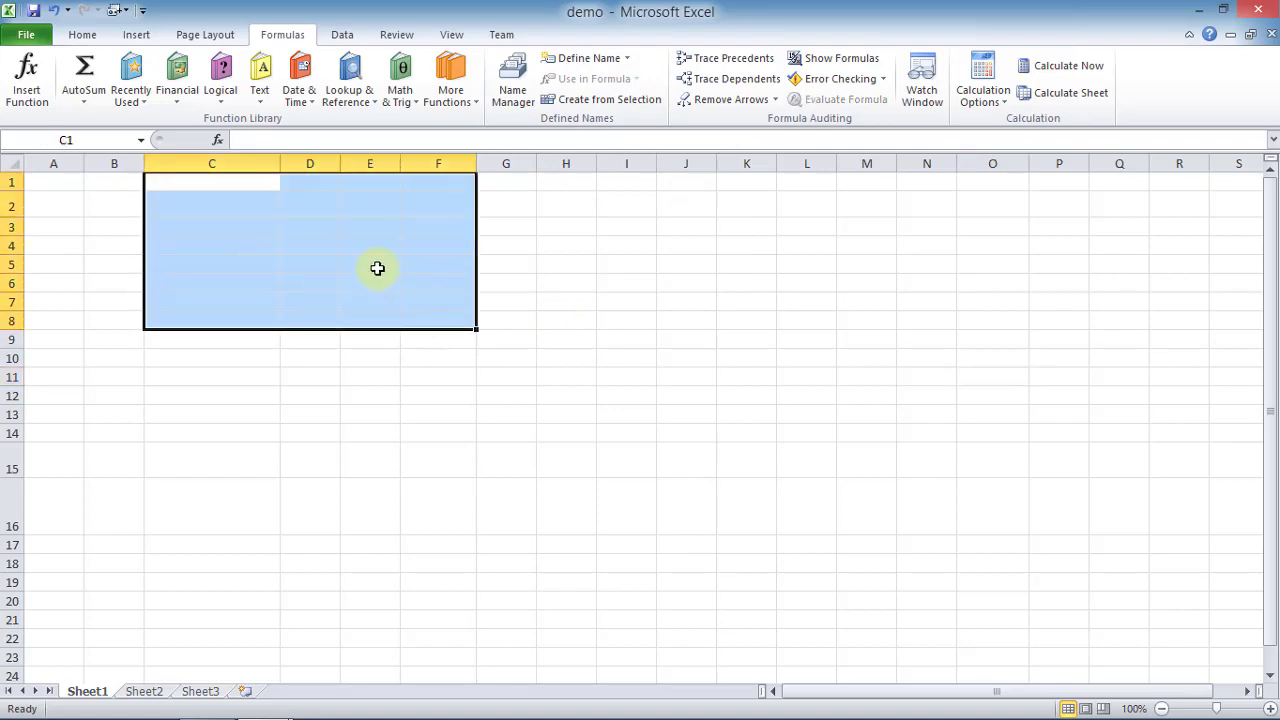
left_click(80, 36)
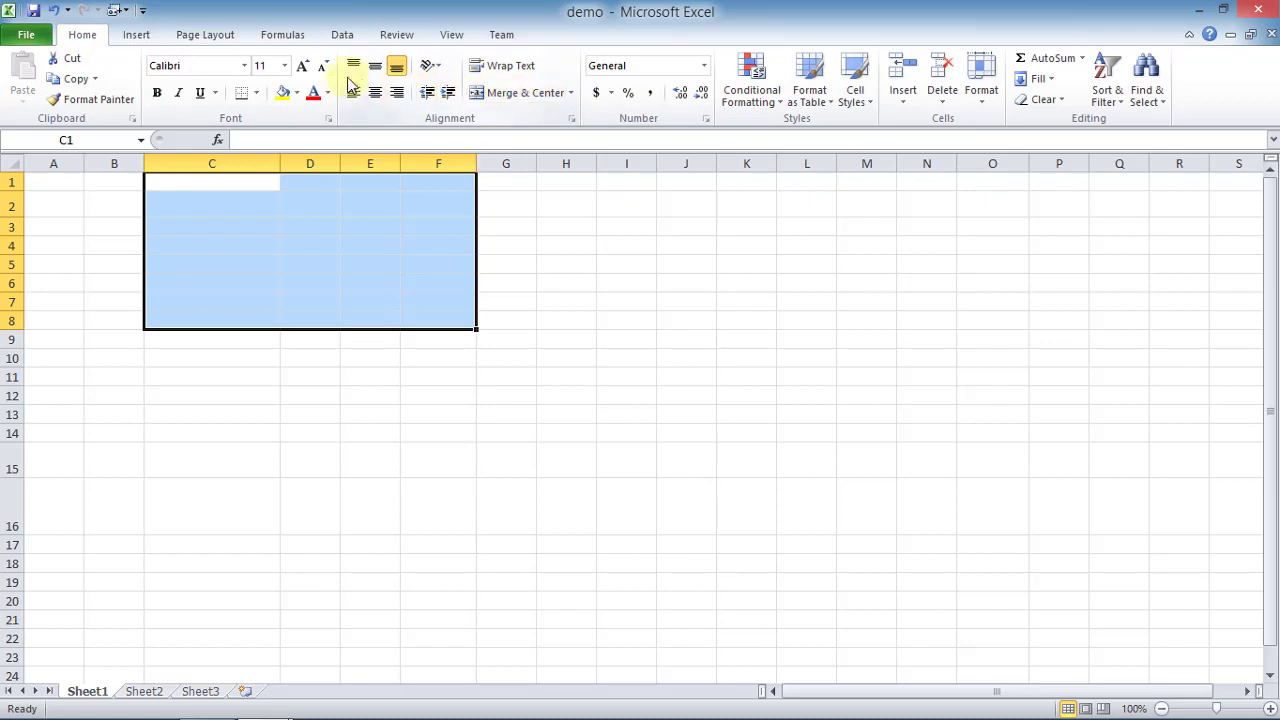
left_click(259, 91)
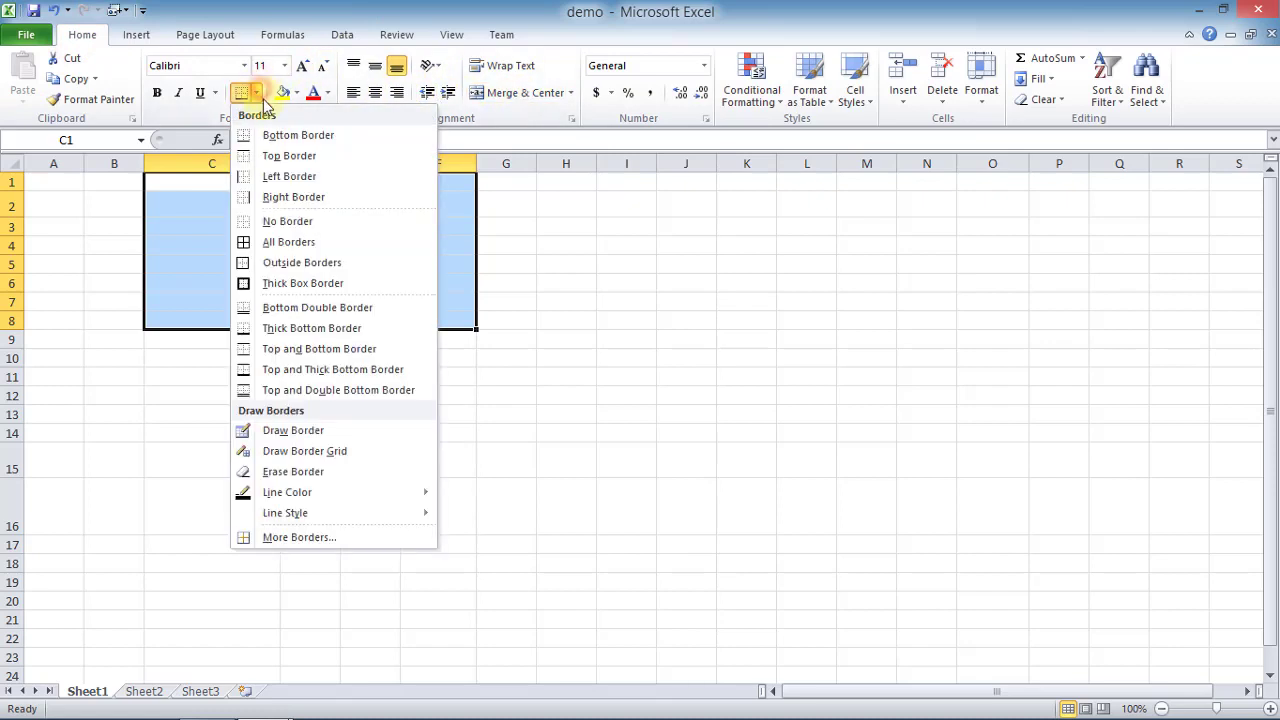
left_click(289, 243)
left_click(598, 397)
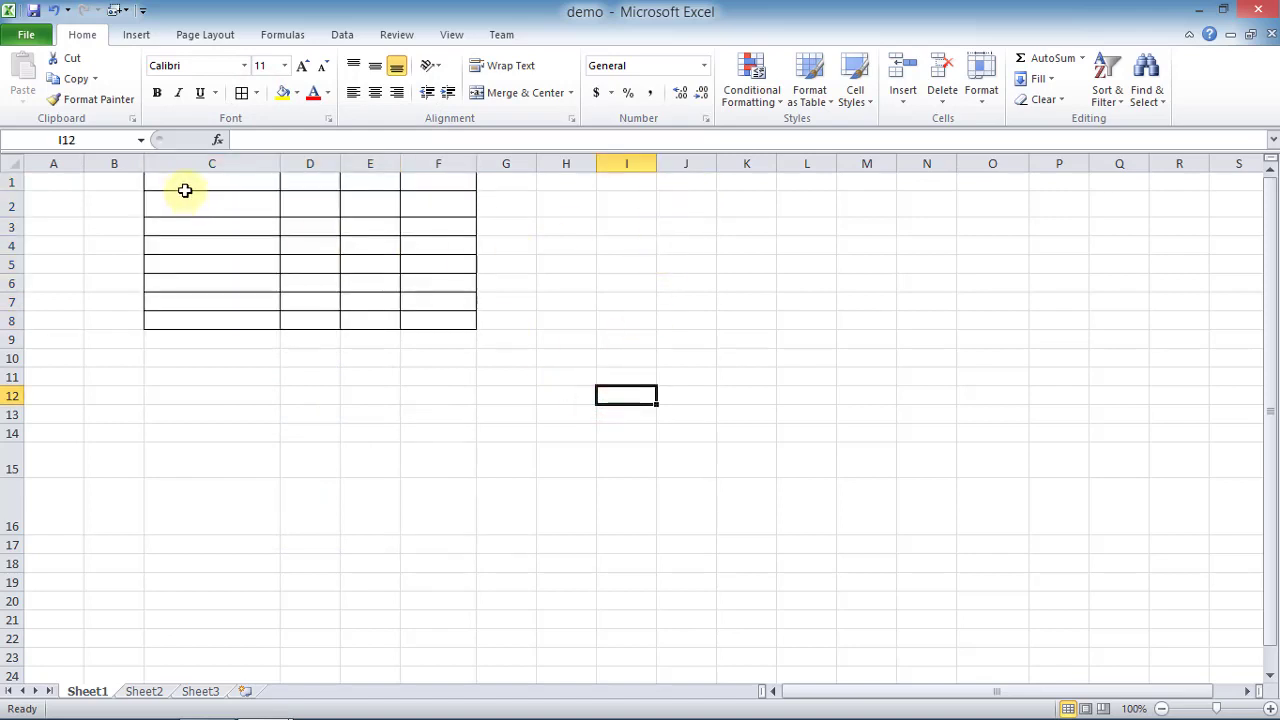
left_click_drag(185, 190, 422, 315)
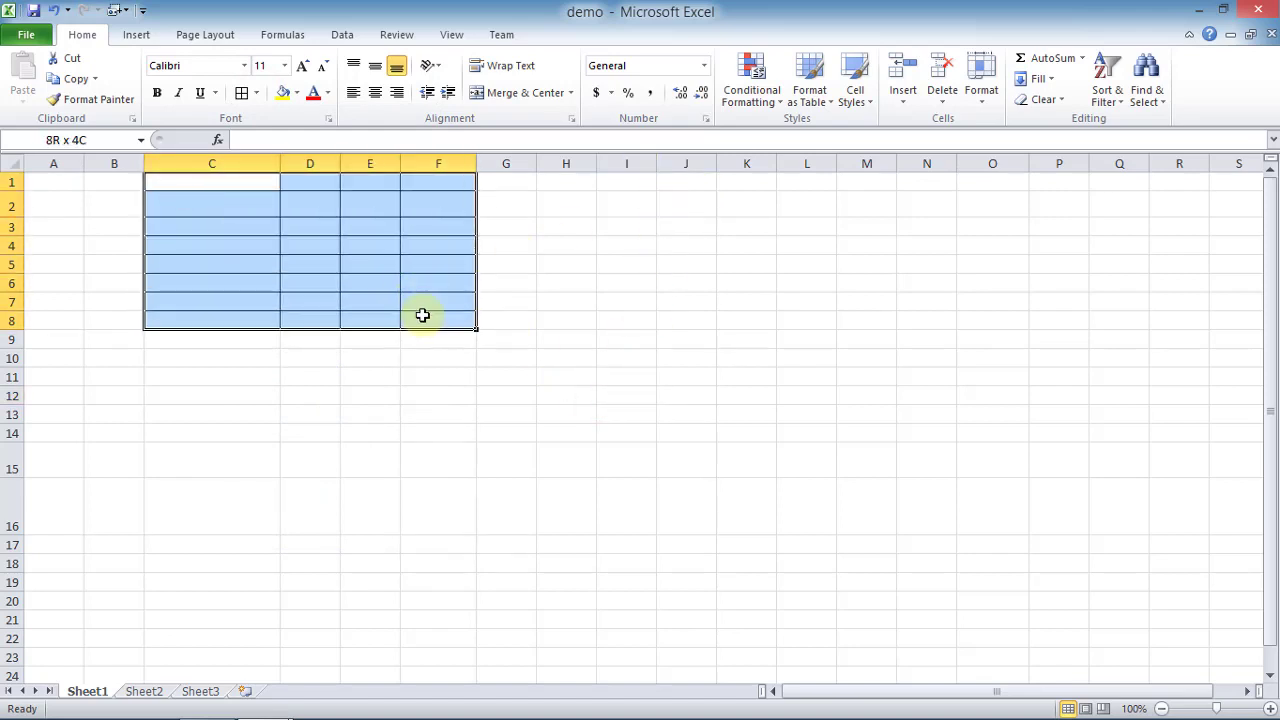
left_click(604, 481)
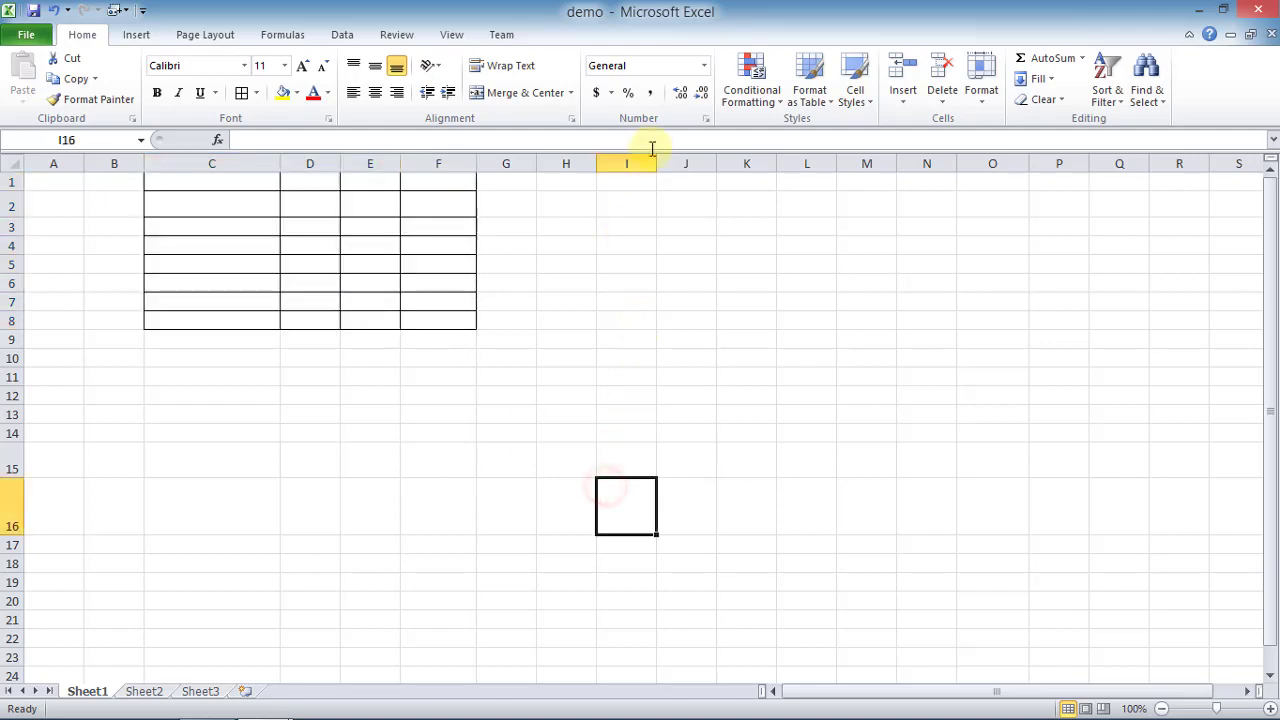
- Apply the same All Borders grid to the second block I1:M8
left_click_drag(647, 190, 836, 317)
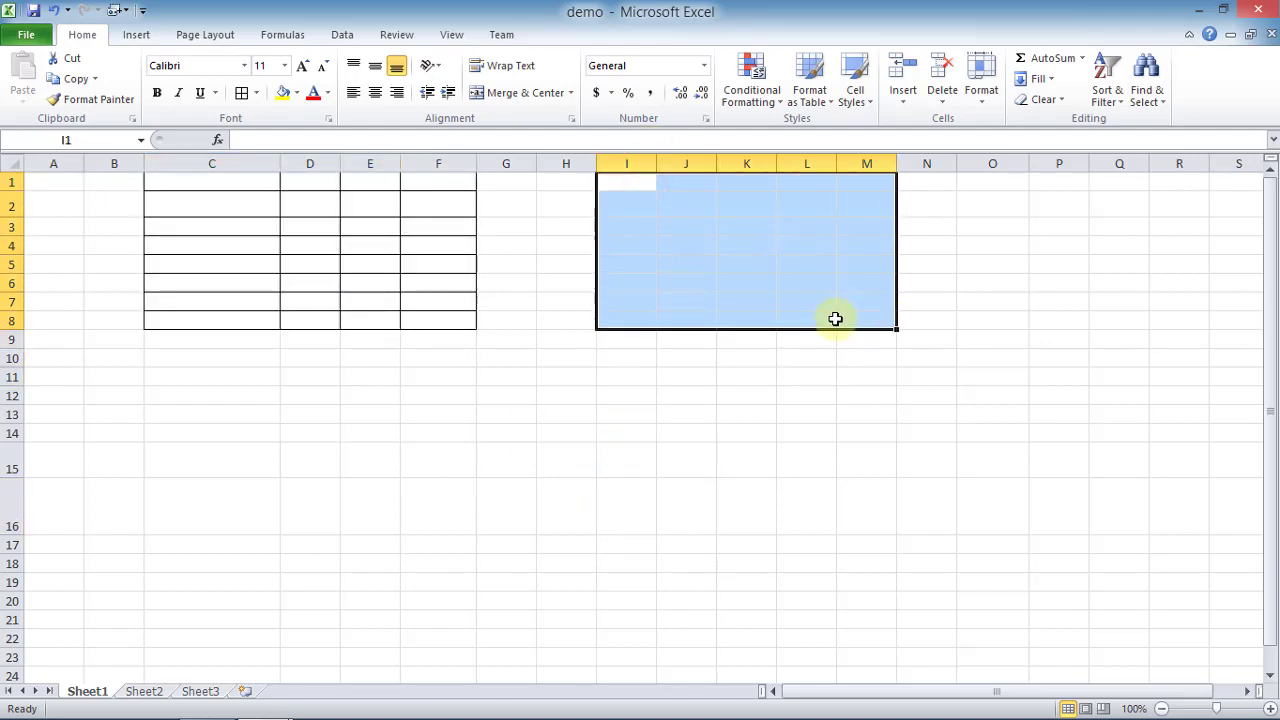
left_click(241, 93)
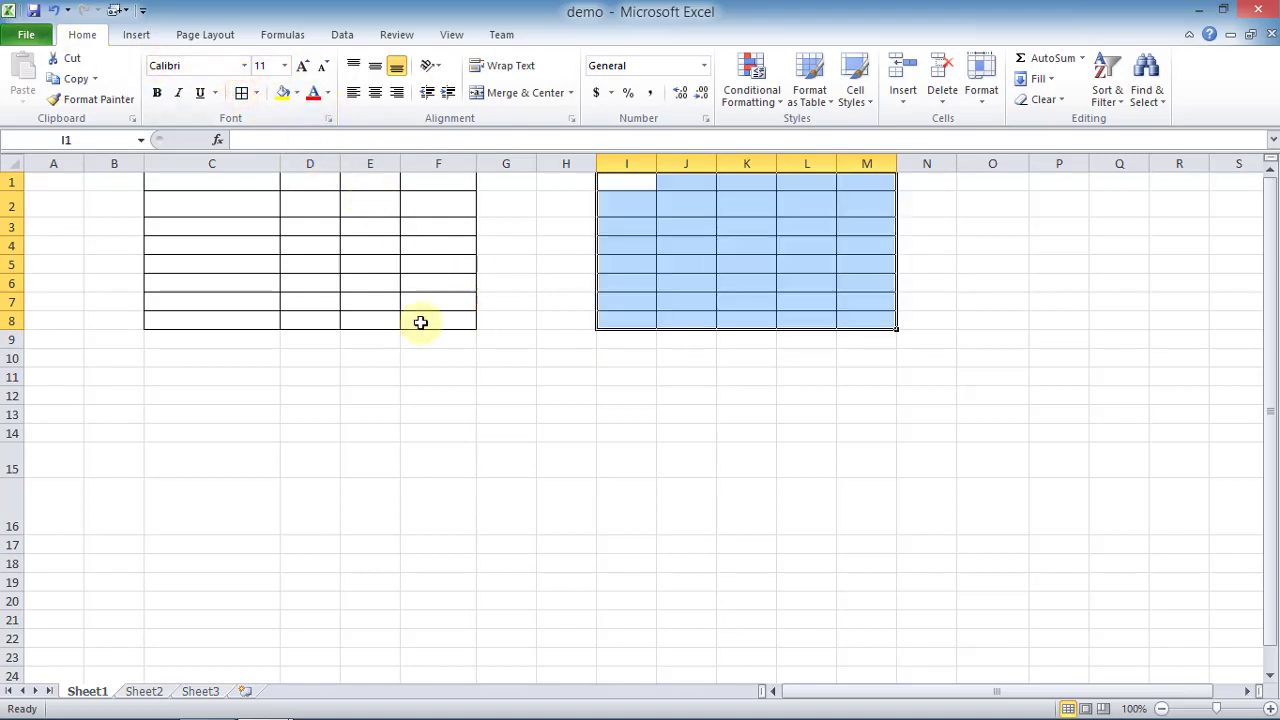
left_click(440, 416)
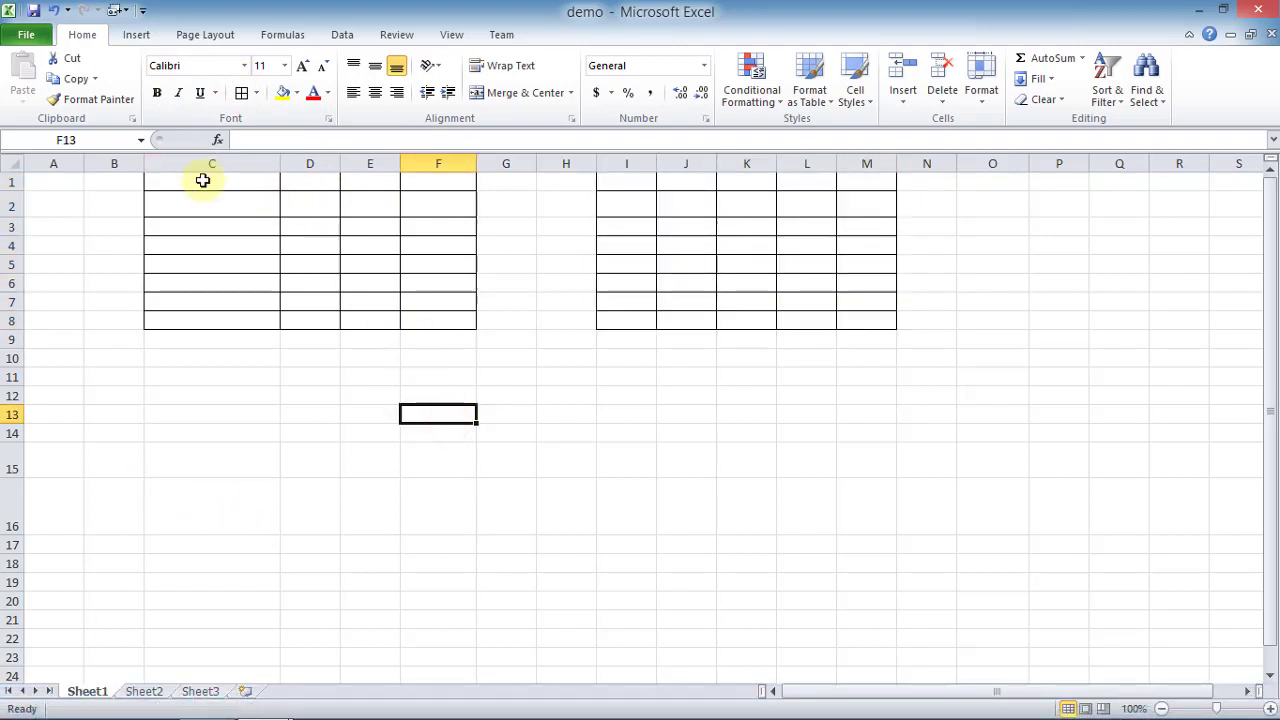
left_click_drag(202, 180, 420, 318)
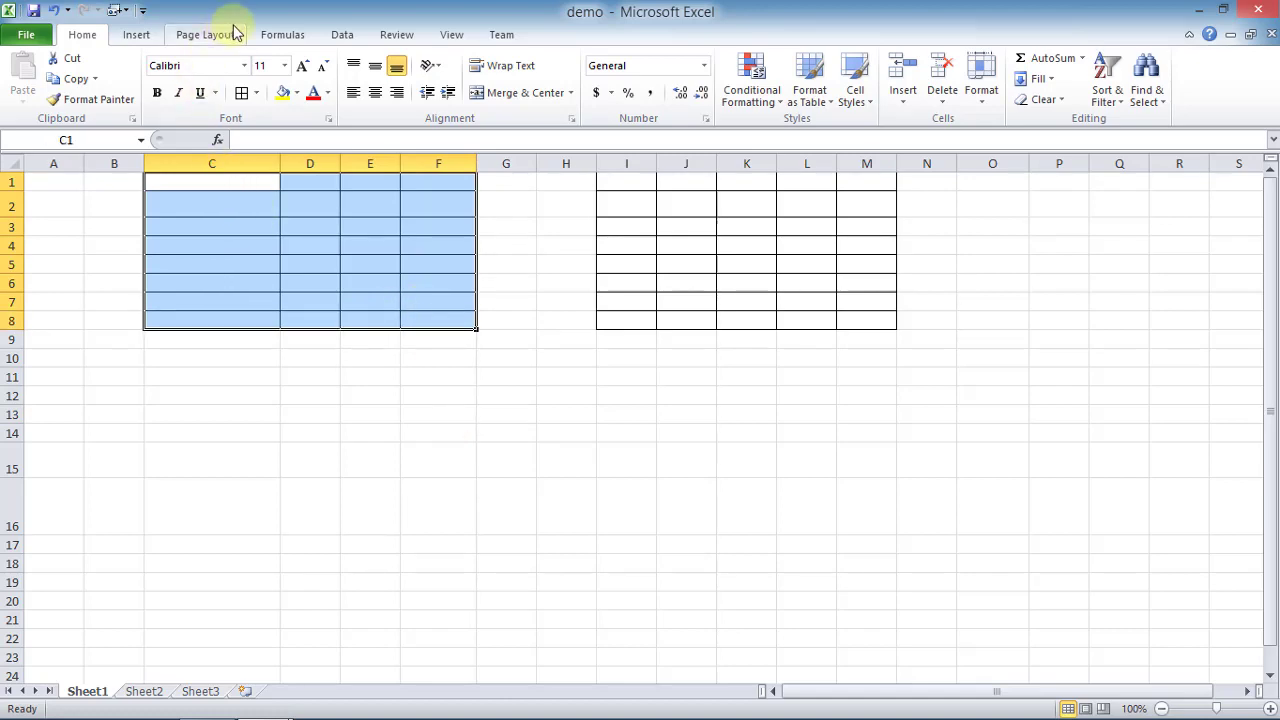
- Define the workbook-scoped name 'first' referring to Sheet1!$C$1:$F$8
left_click(285, 33)
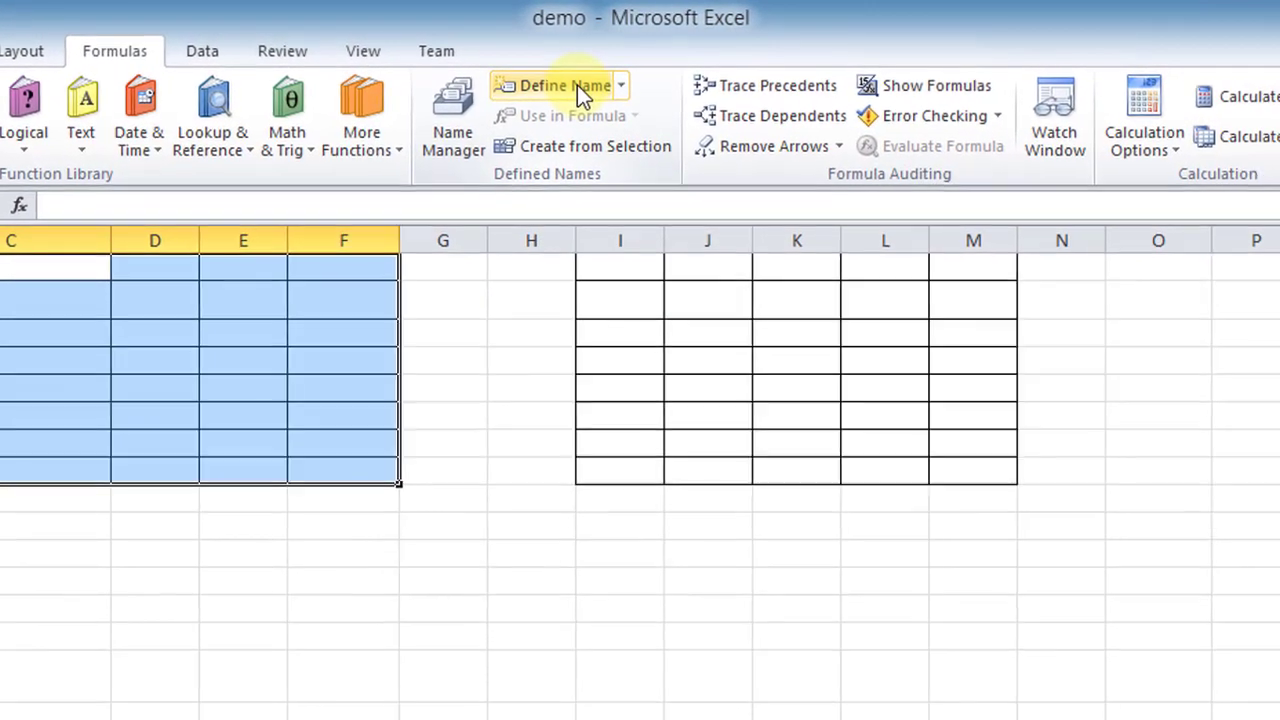
left_click(577, 86)
type("fi")
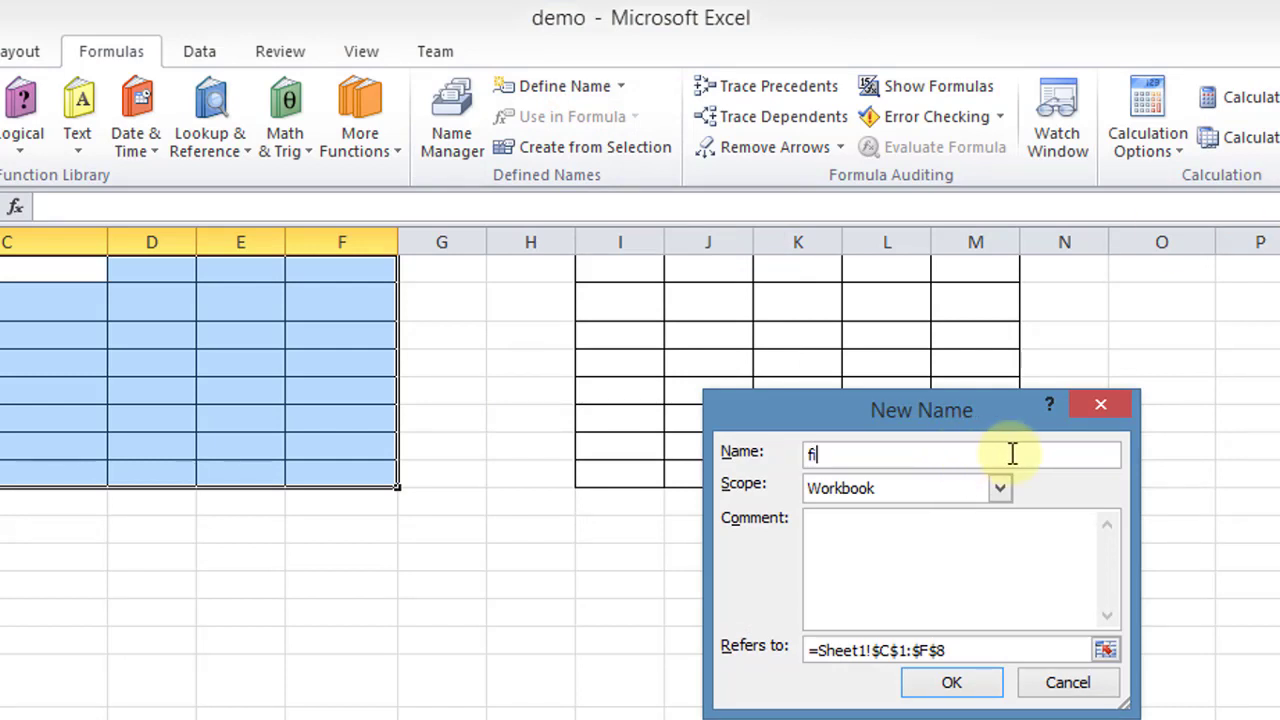
type("rst")
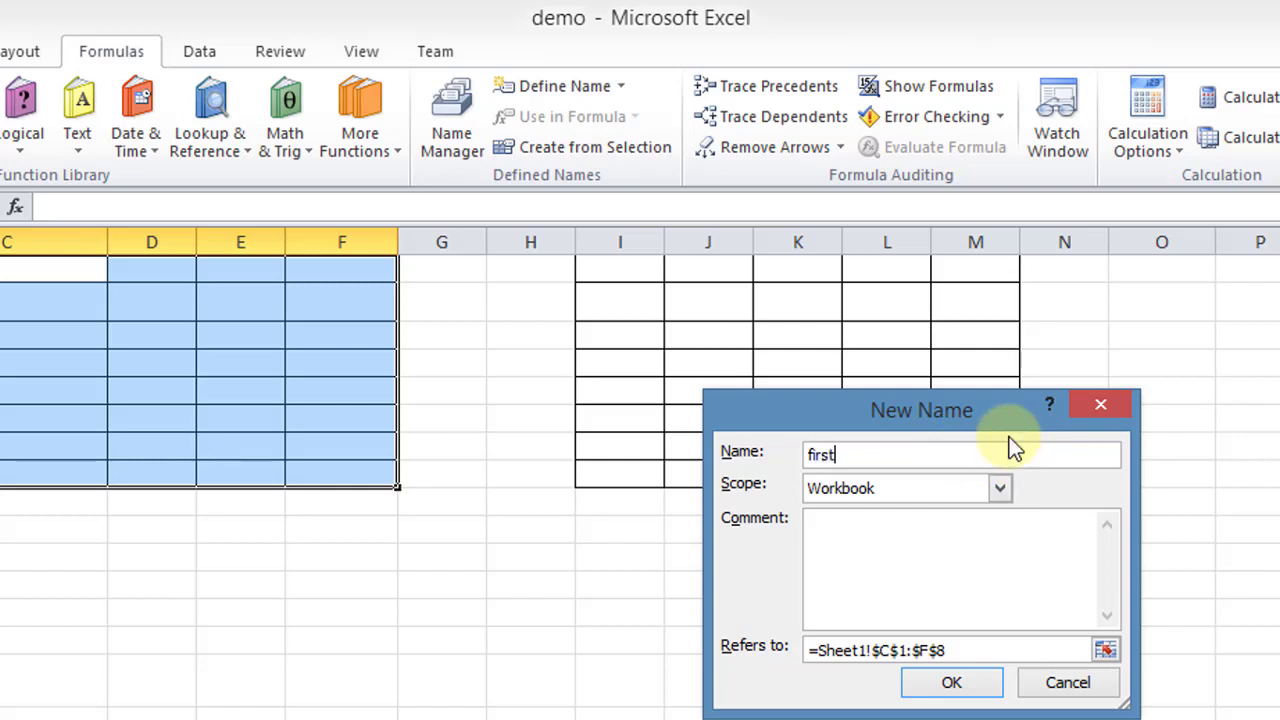
left_click(951, 685)
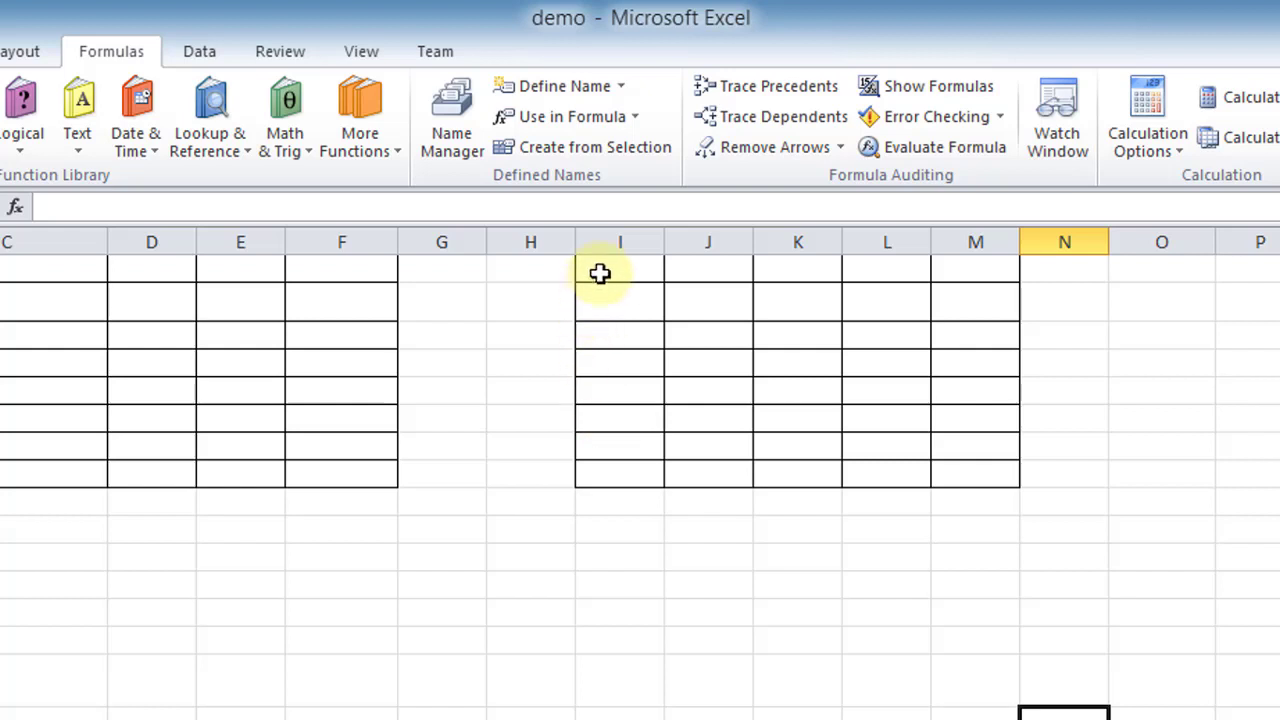
- Name the range Sheet1!$I$1:$M$8 'second' at workbook scope
mouse_move(618, 270)
left_mouse_down()
mouse_move(1134, 476)
mouse_move(990, 425)
left_mouse_up()
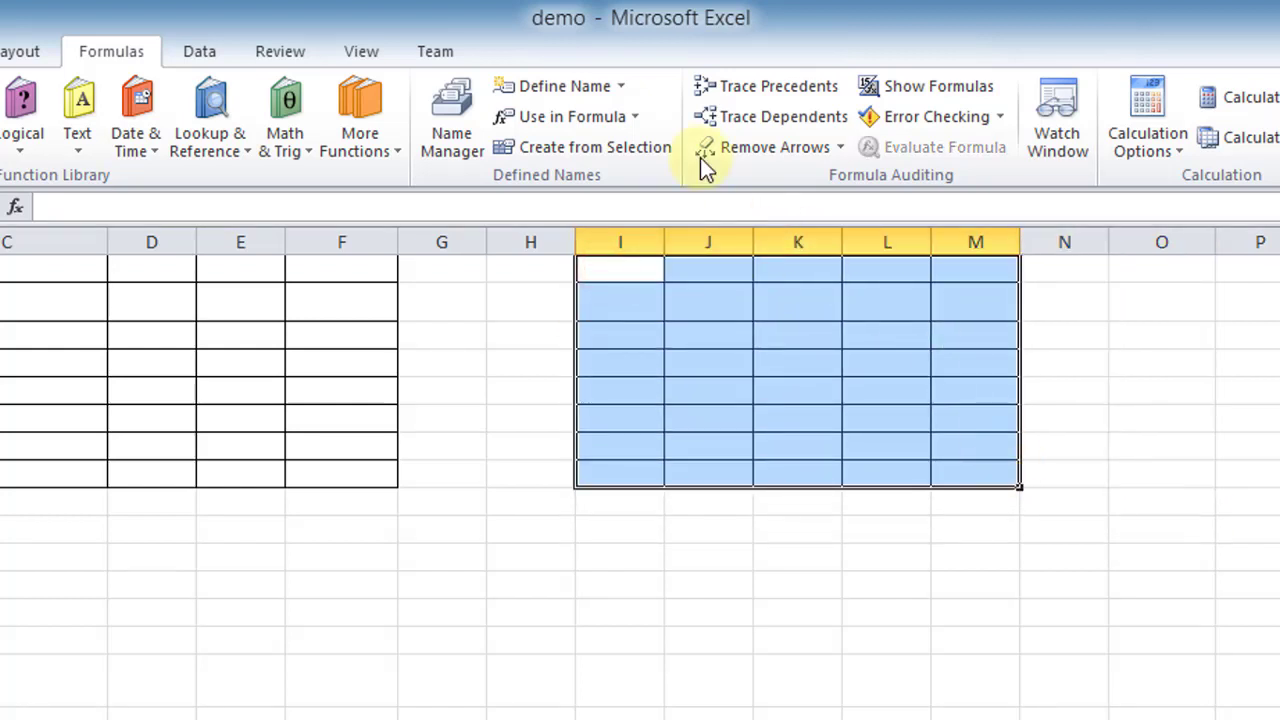
left_click(584, 94)
type("second")
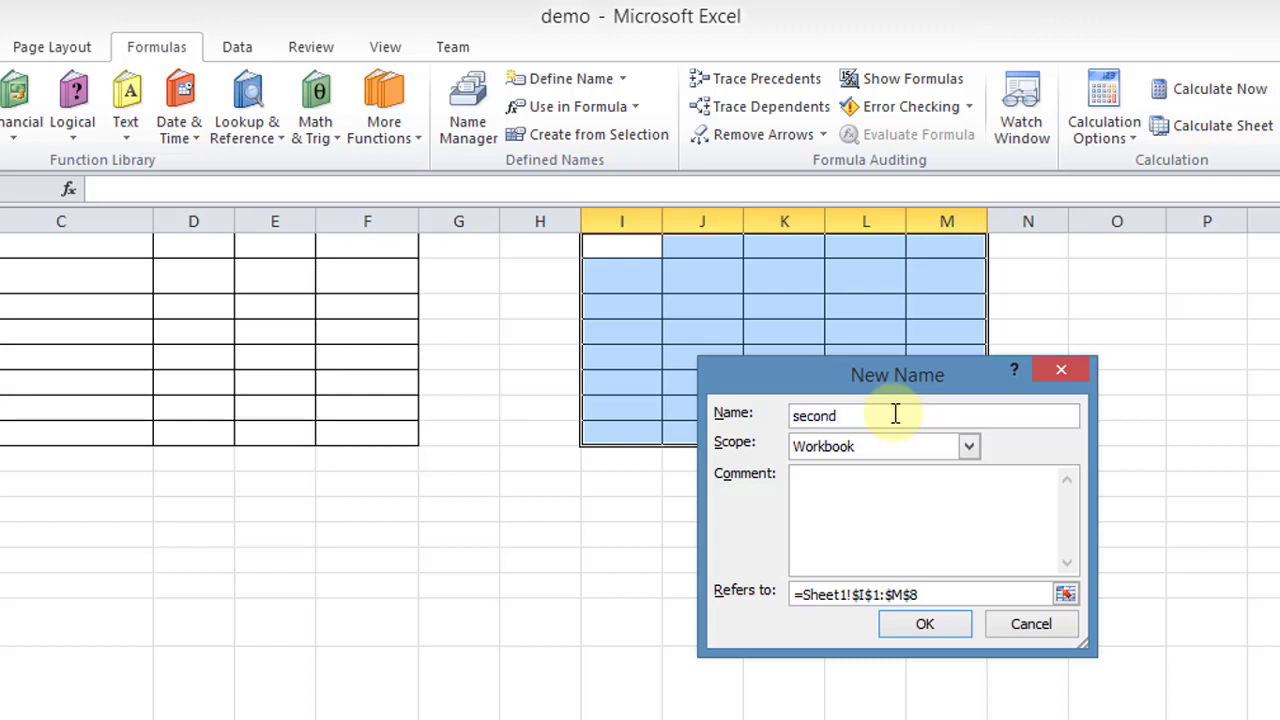
left_click(910, 625)
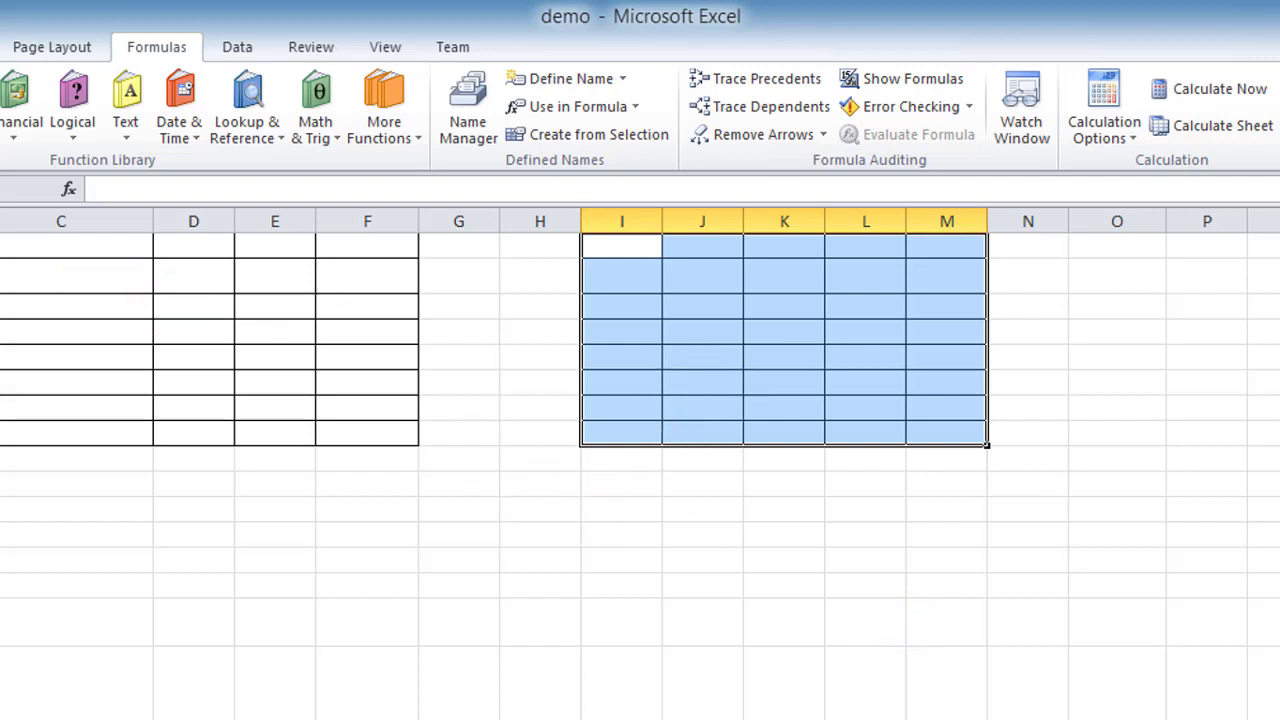
- Enter the values 5, 2 and 6 into cells C2:C4
left_click(591, 583)
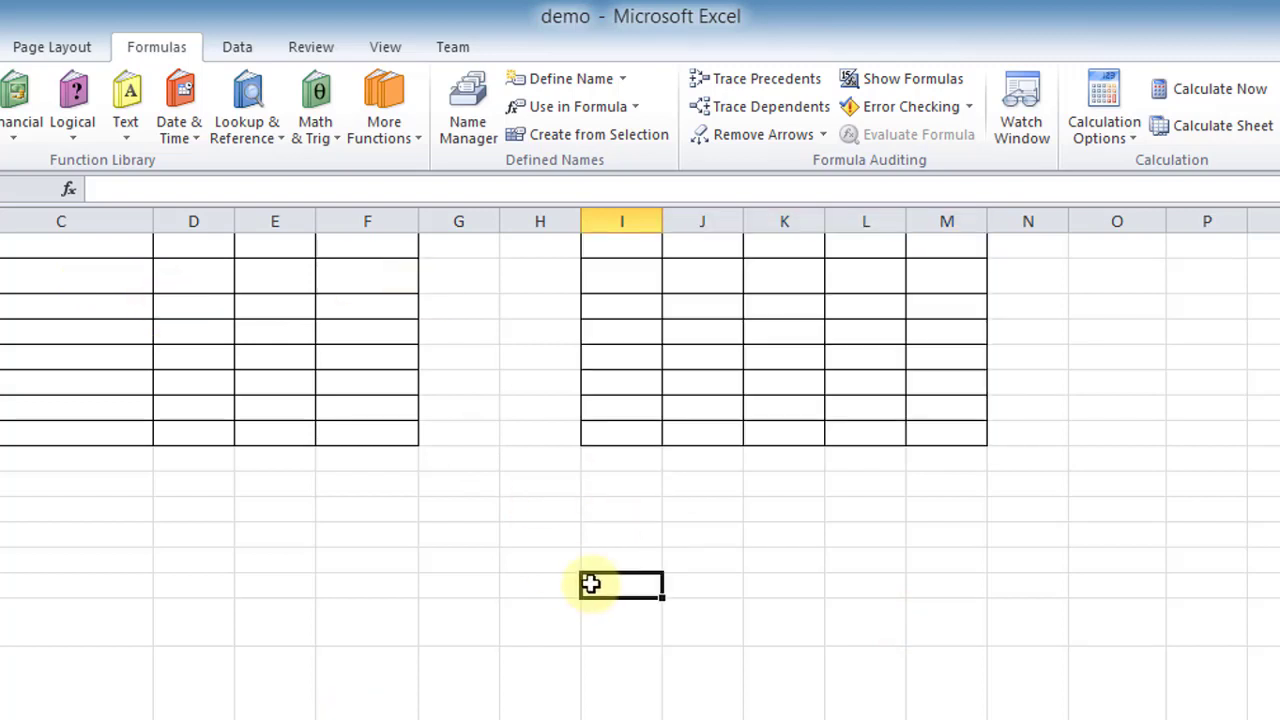
left_click(120, 288)
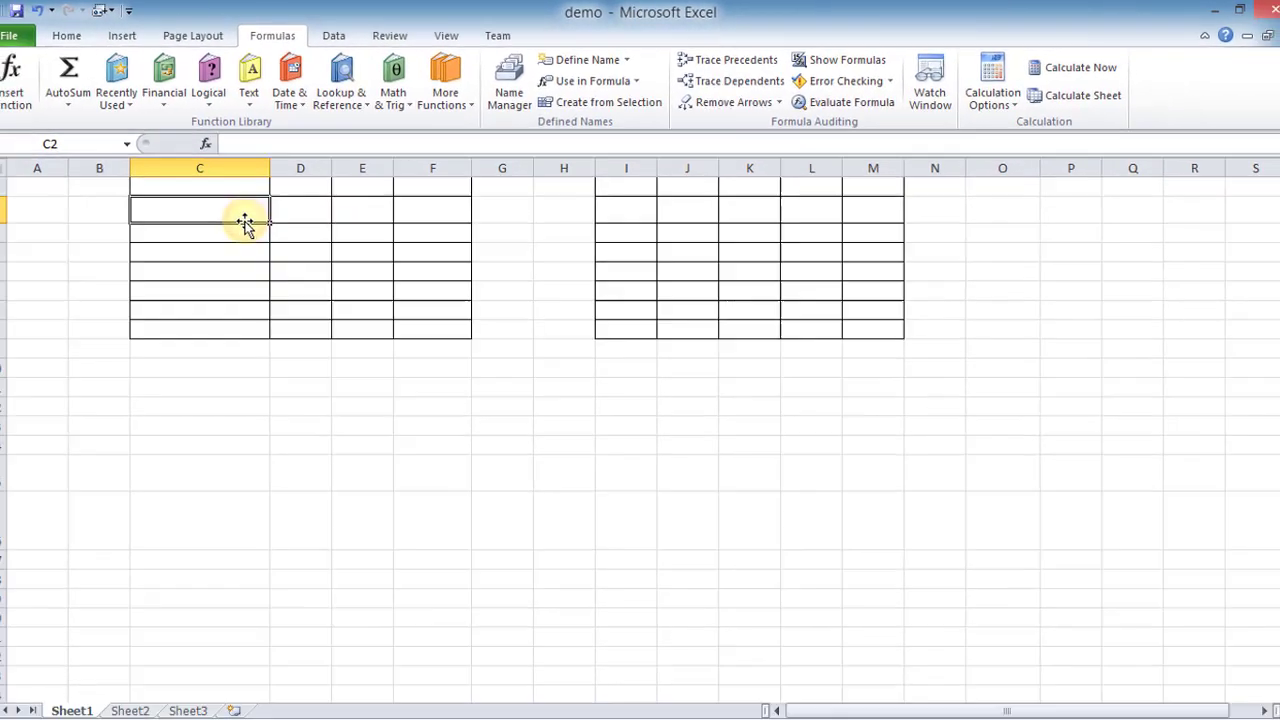
type("5")
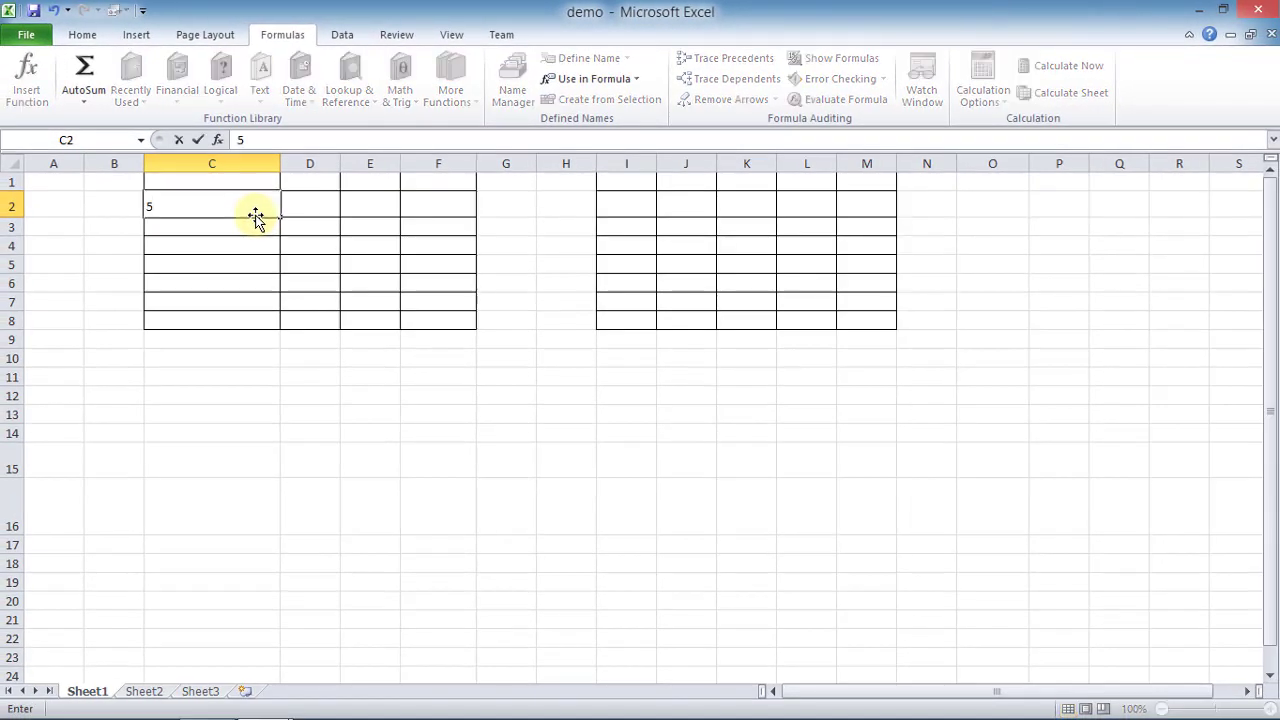
key("Return")
type("2")
key("Return")
type("6")
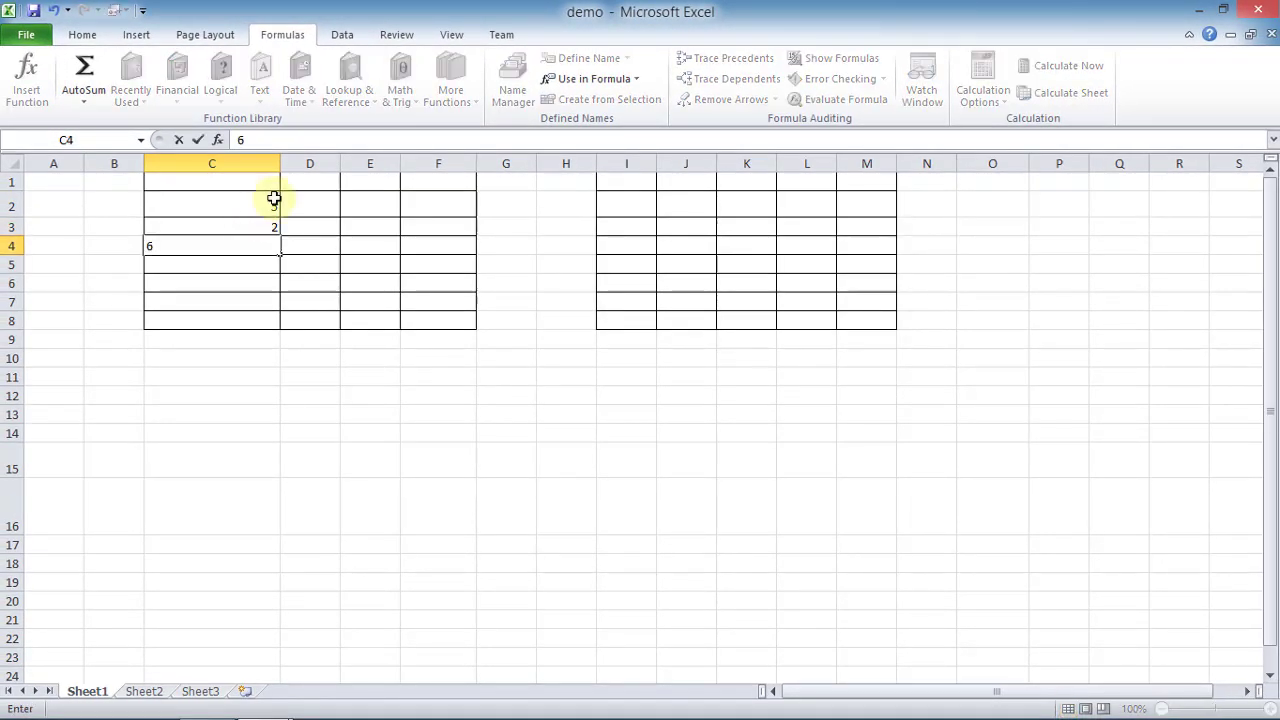
left_click(306, 226)
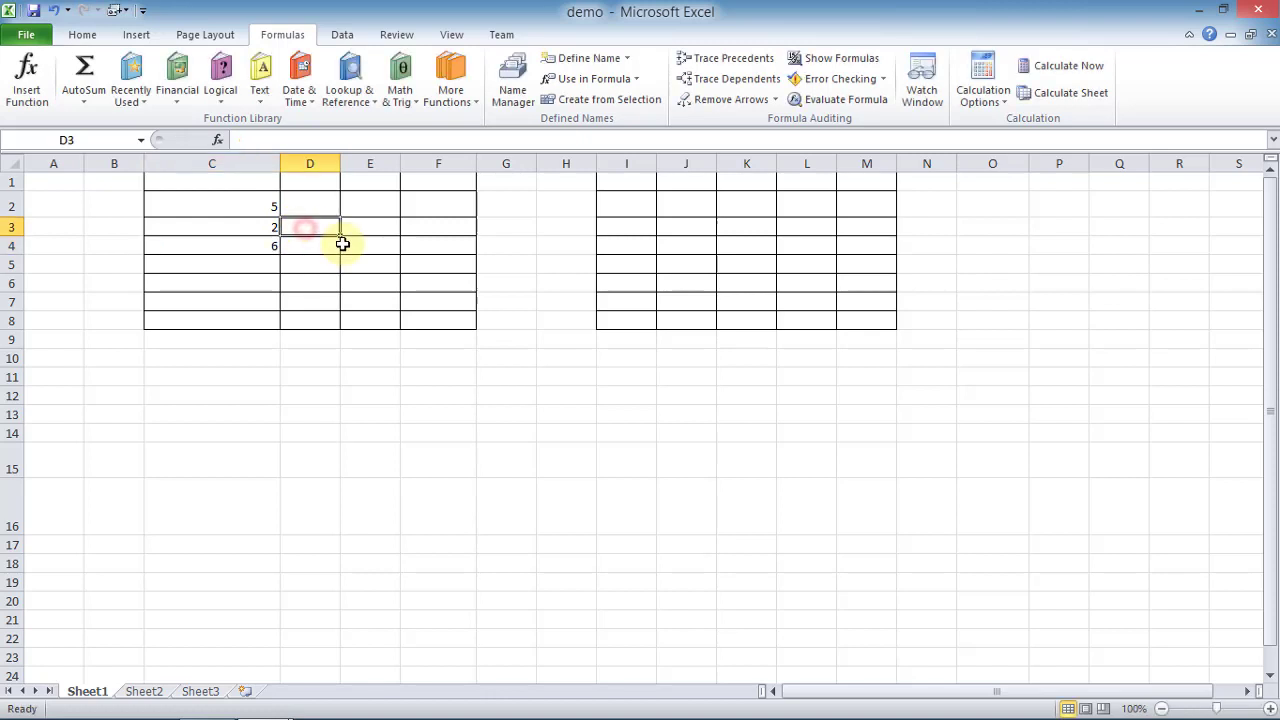
- Enter 14 and 25 into cells J4 and J5
left_click(667, 242)
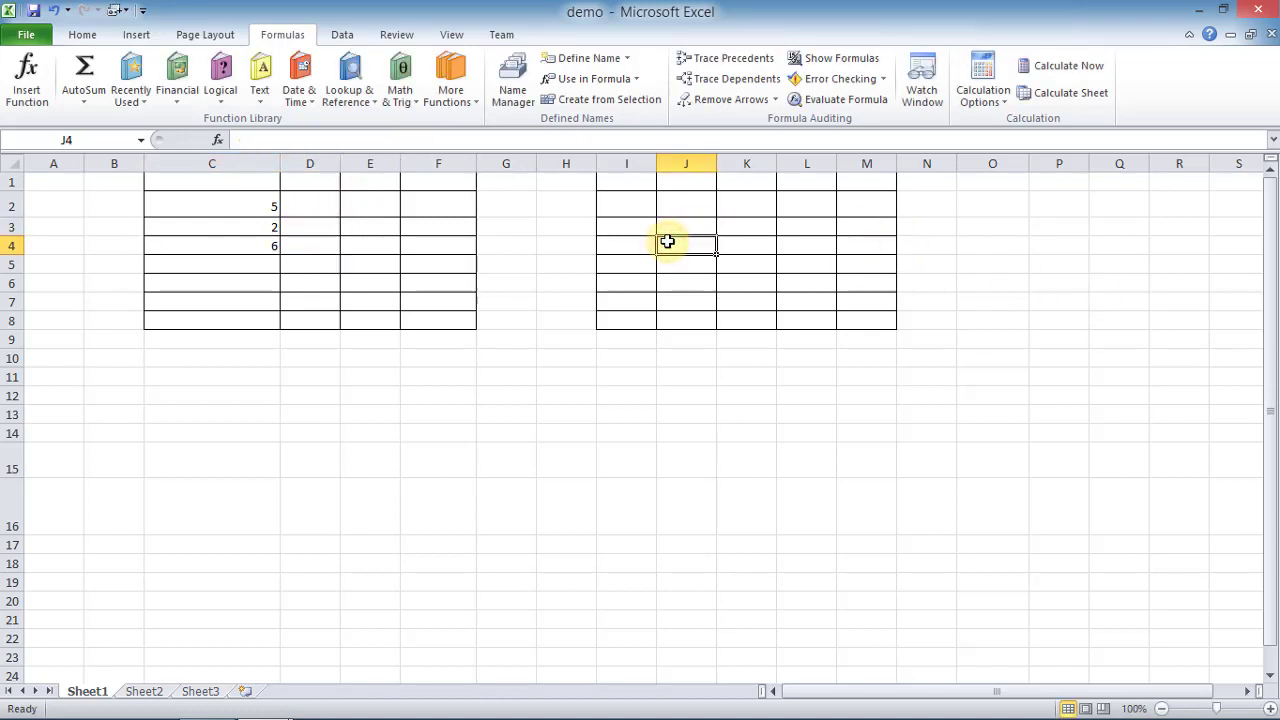
type("14")
key("Return")
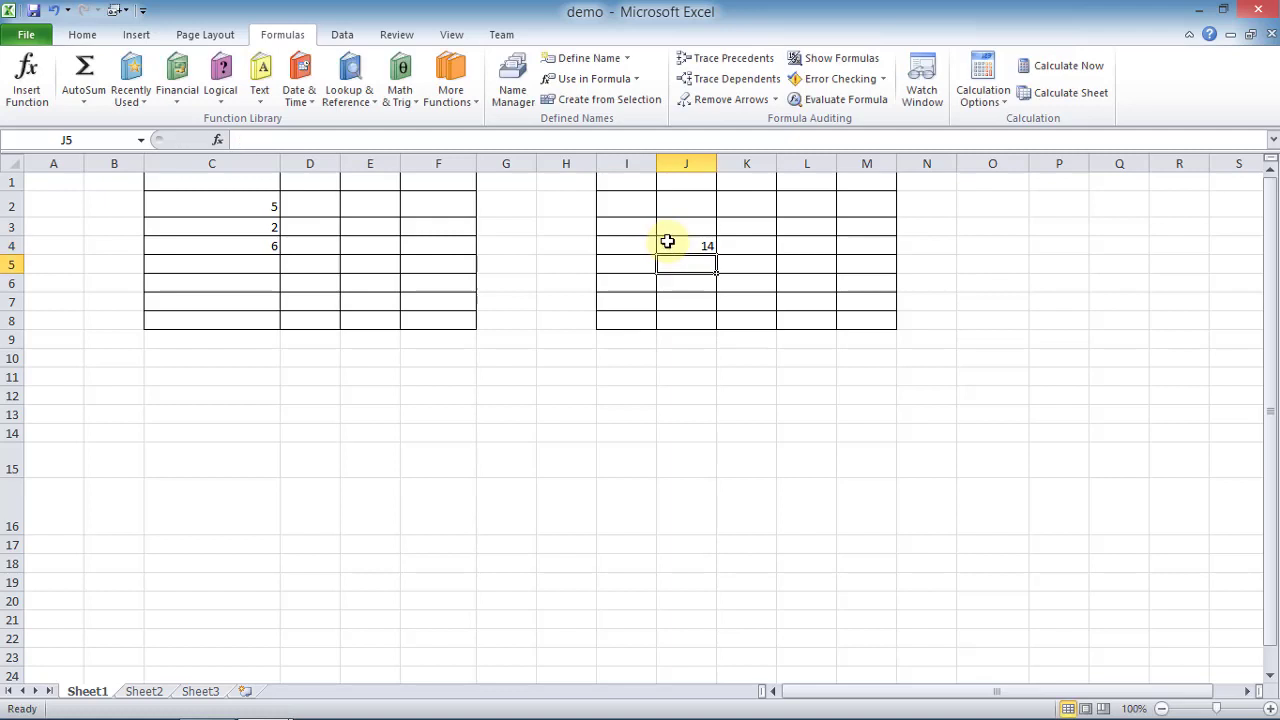
type("25")
key("Return")
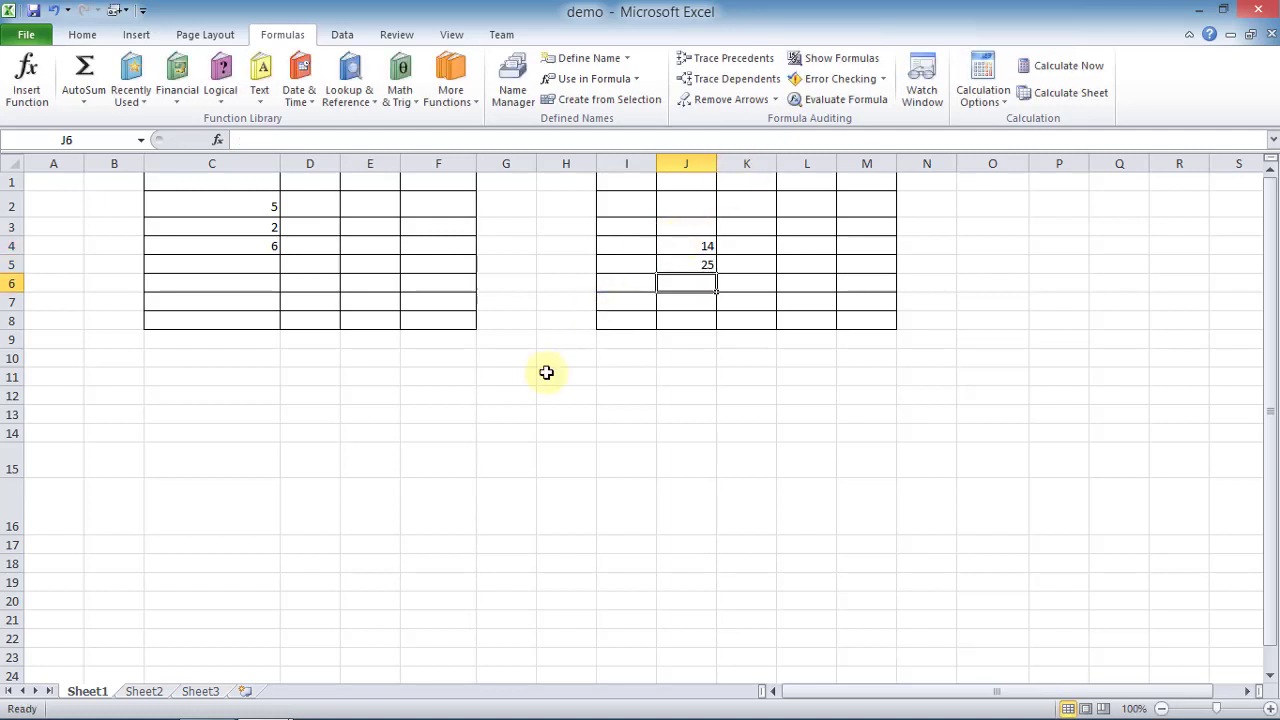
left_click(548, 394)
left_click(228, 202)
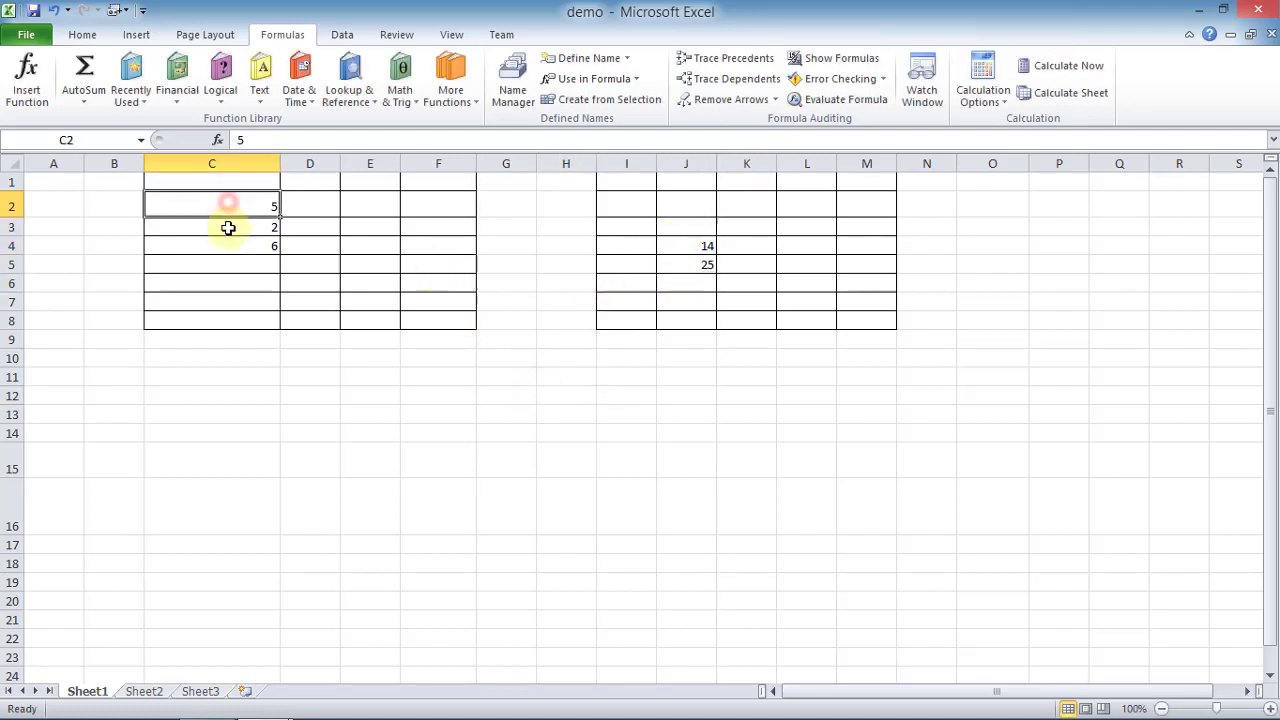
- Enter =SUM(first) in D11 using the defined name, giving 13
left_click(303, 376)
type("=")
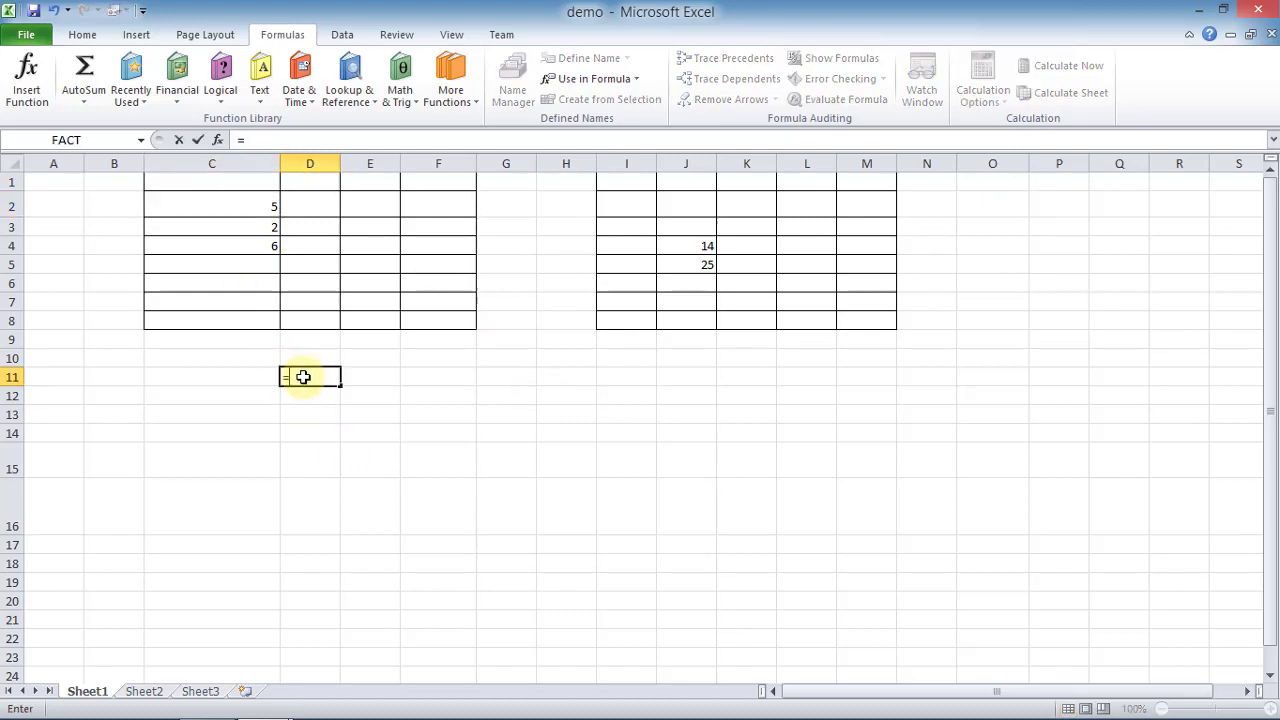
type("su")
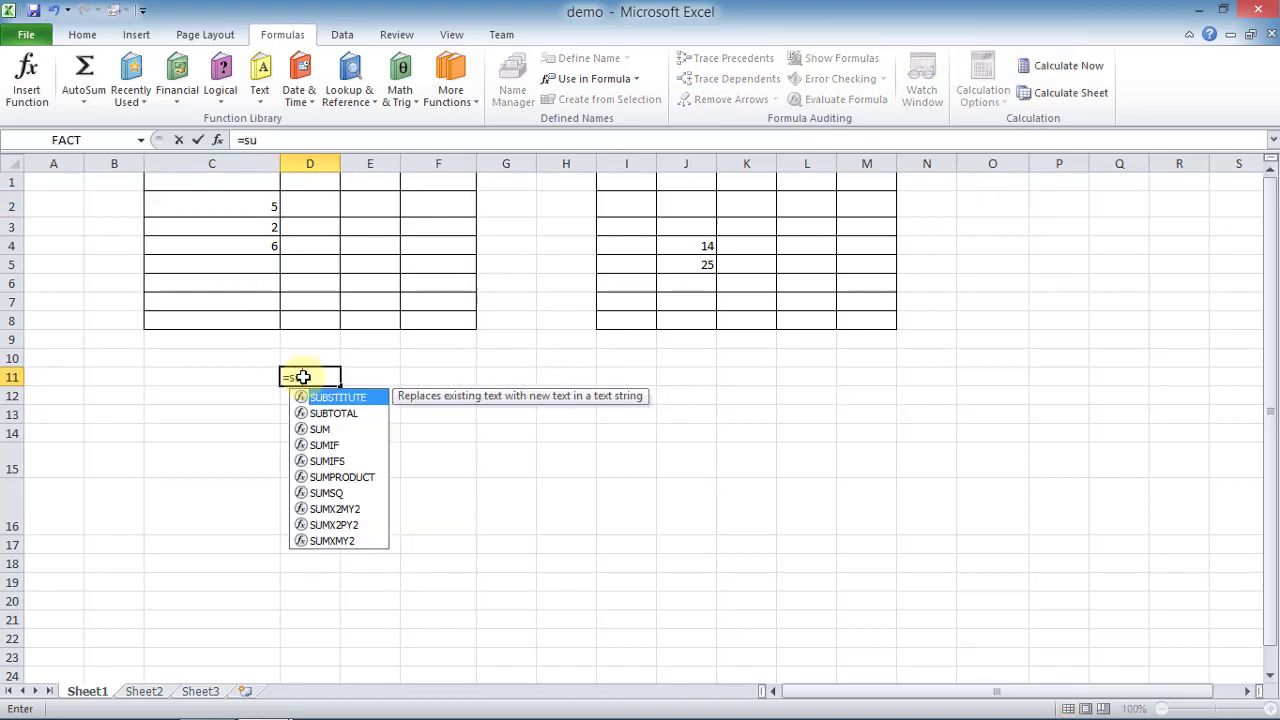
type("m(")
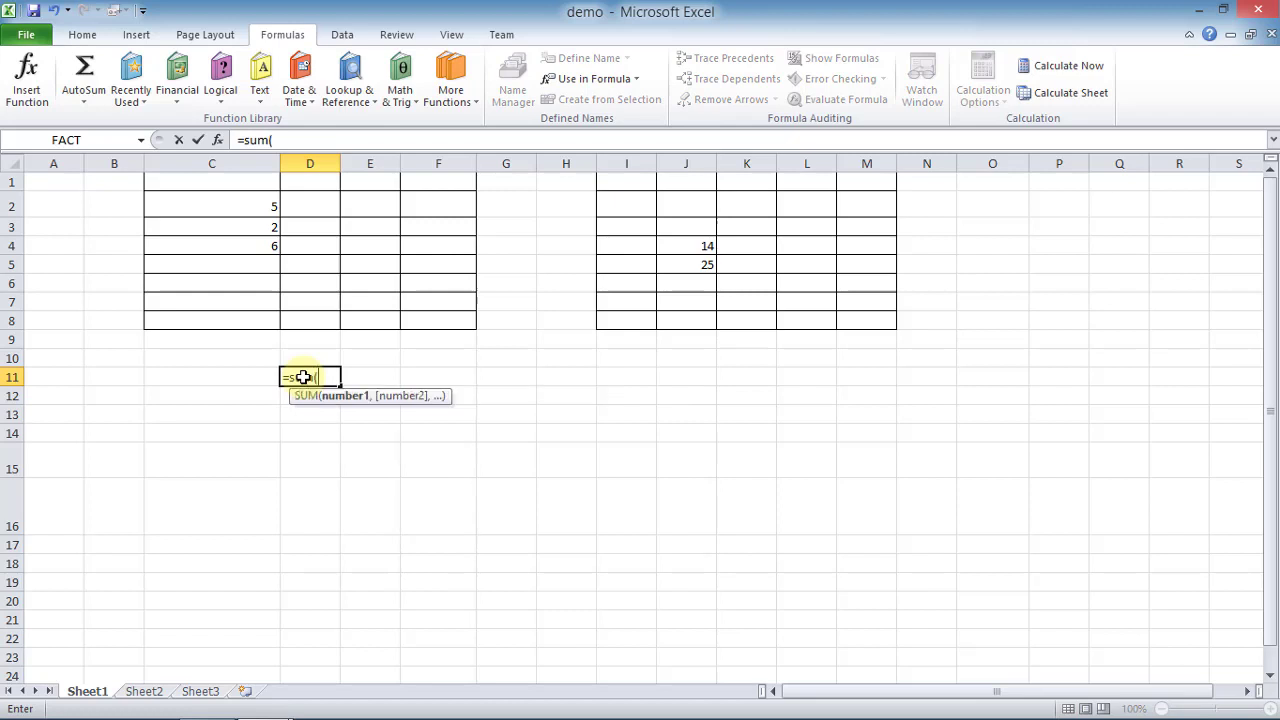
left_click(607, 82)
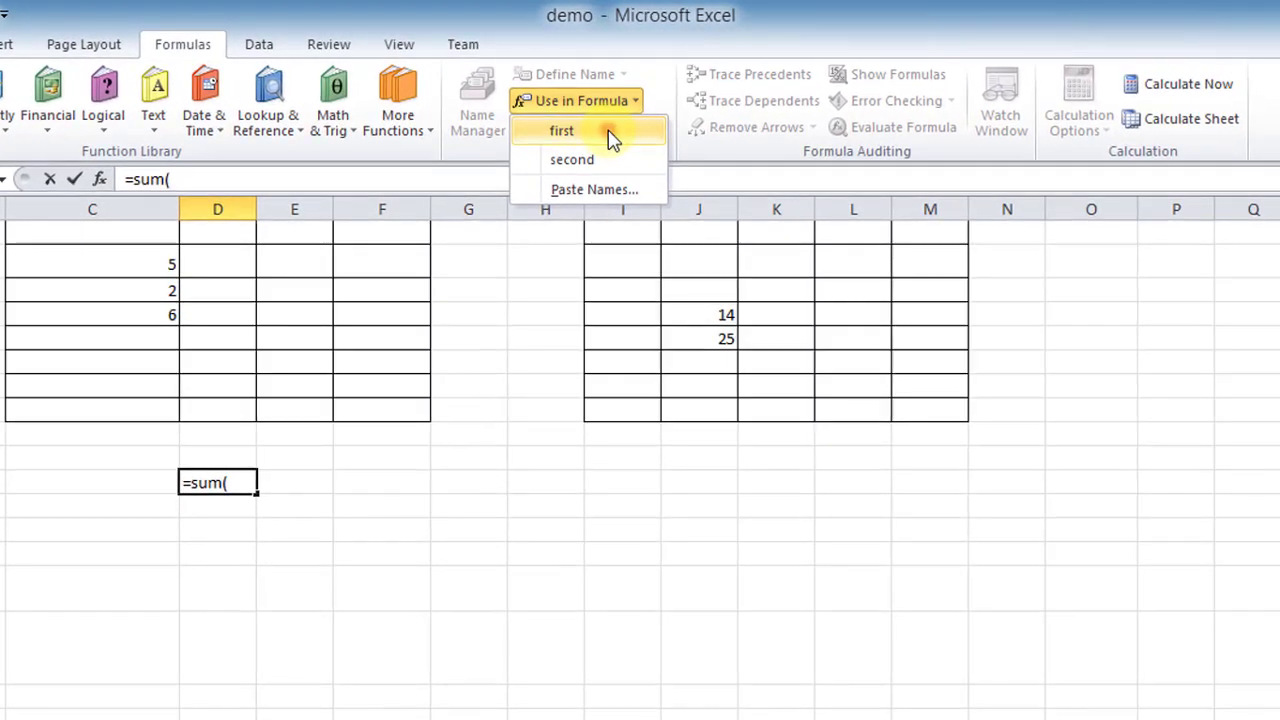
left_click(592, 104)
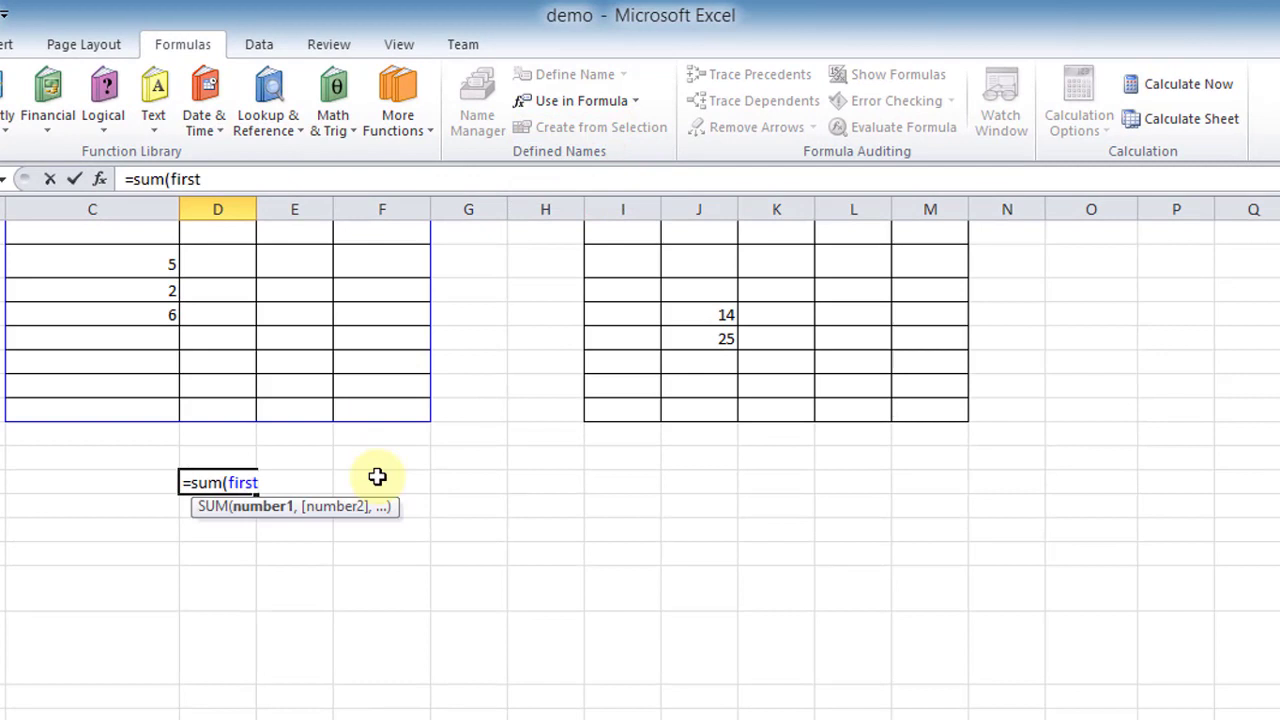
key("Return")
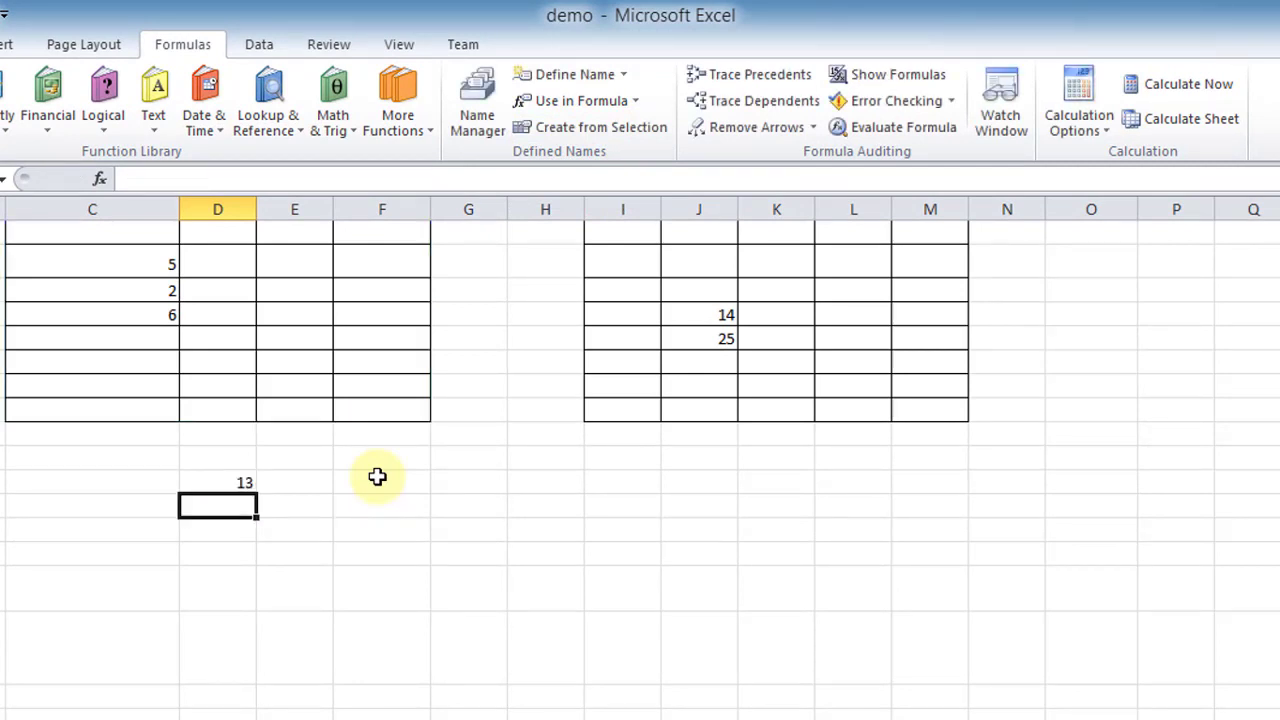
left_click(216, 486)
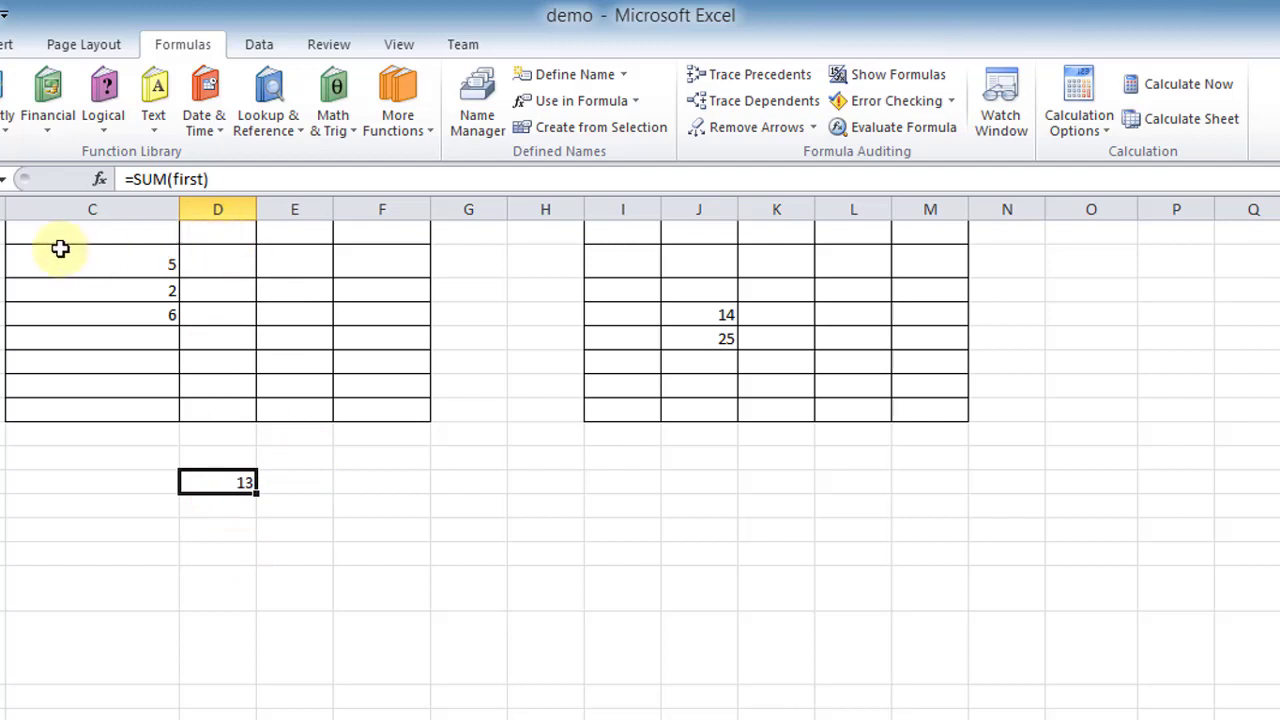
- Enter 5 in E3, 90 in E4 and 45 in C7 of the first table
left_click(289, 286)
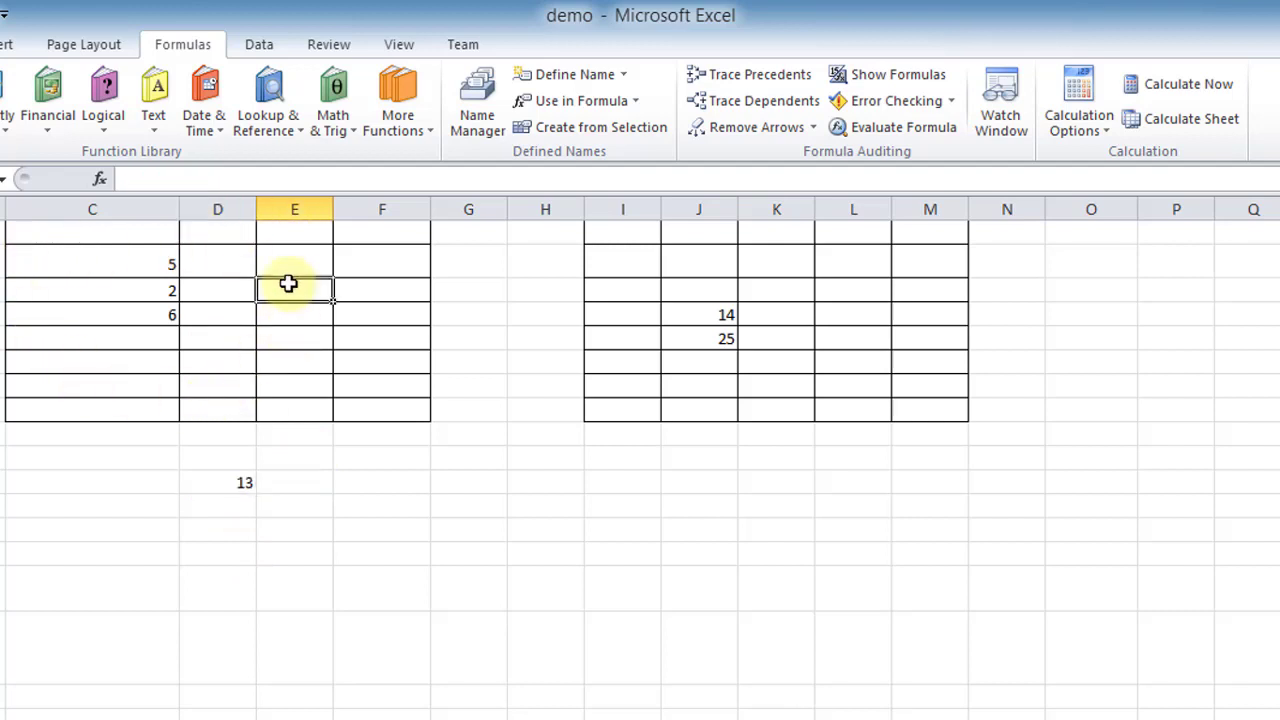
type("5")
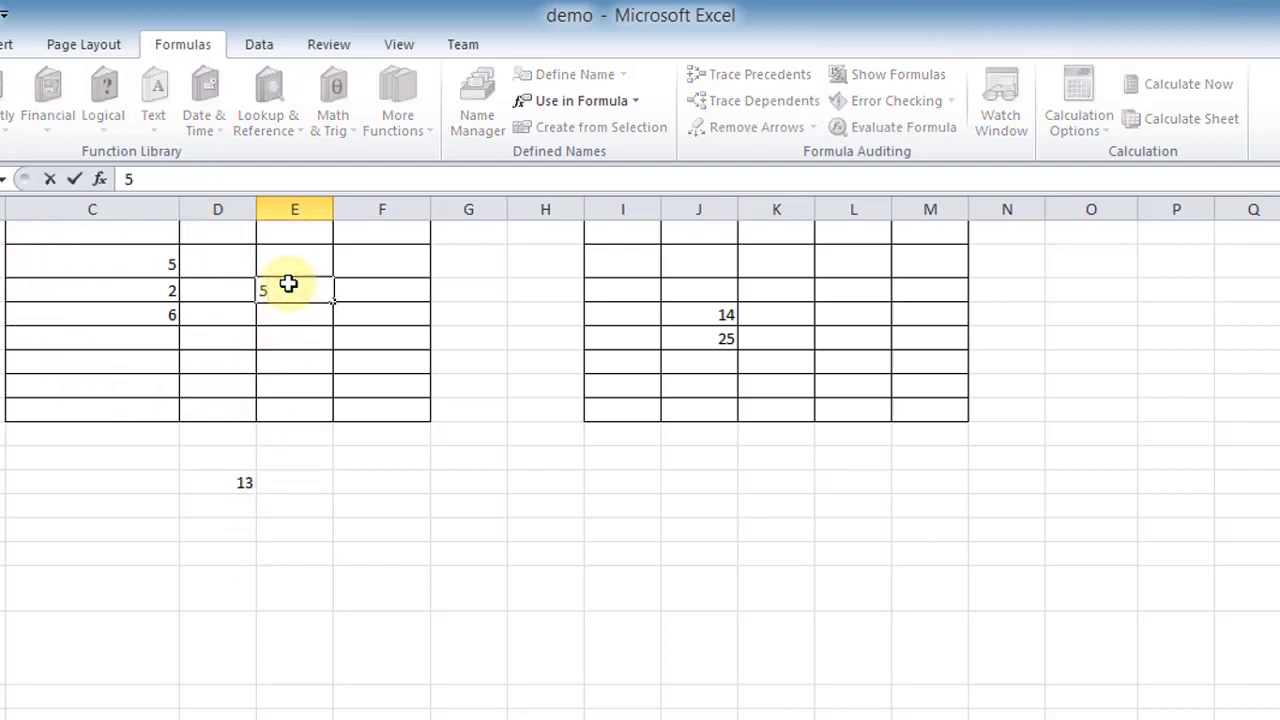
key("Return")
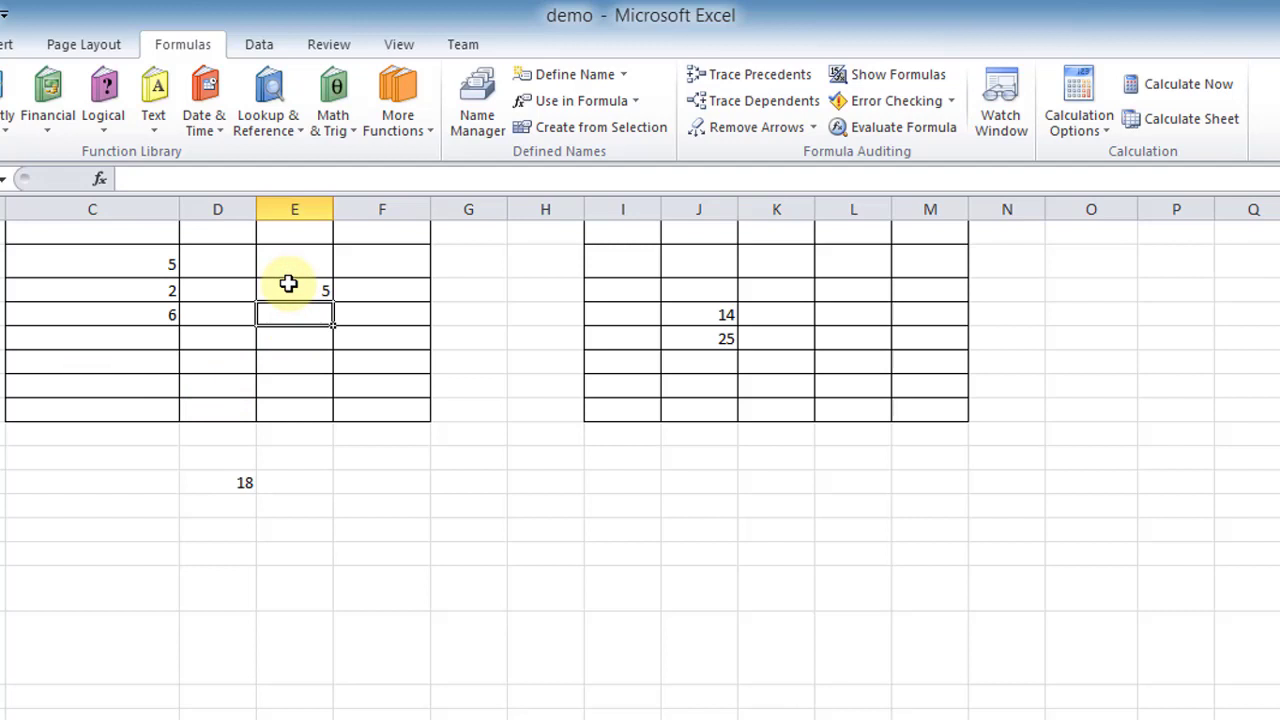
type("90")
key("Return")
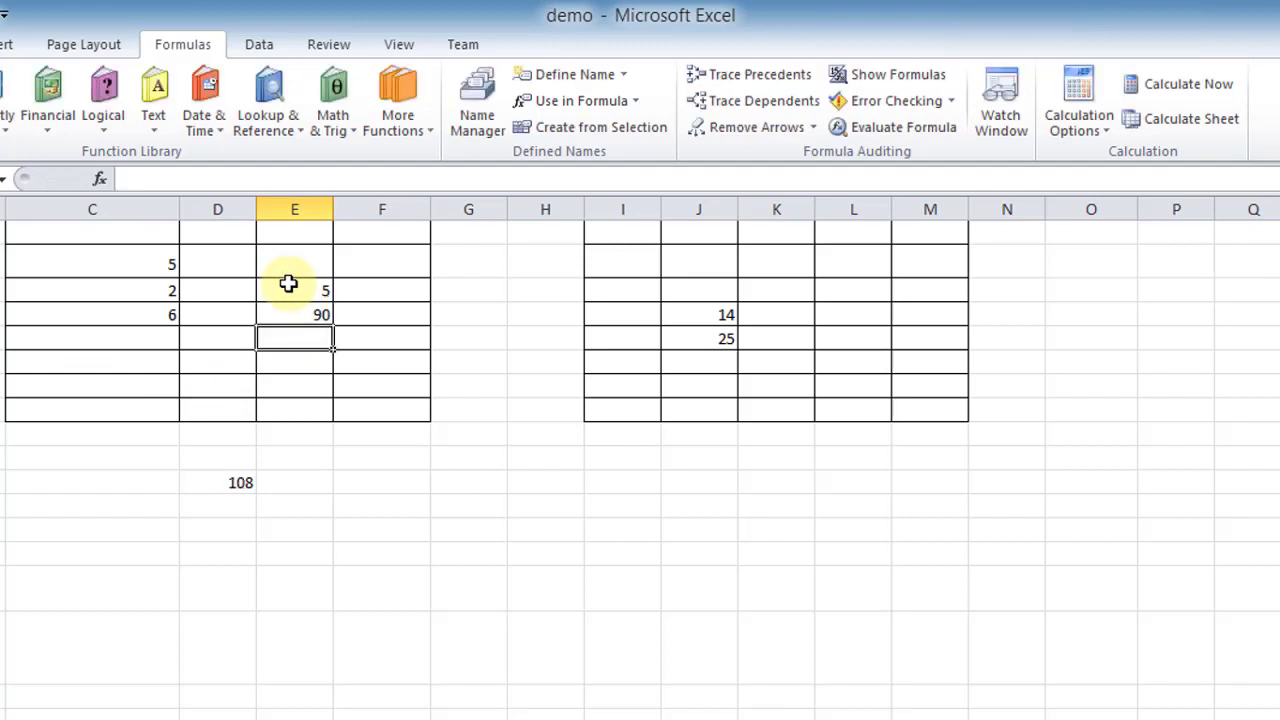
left_click(16, 376)
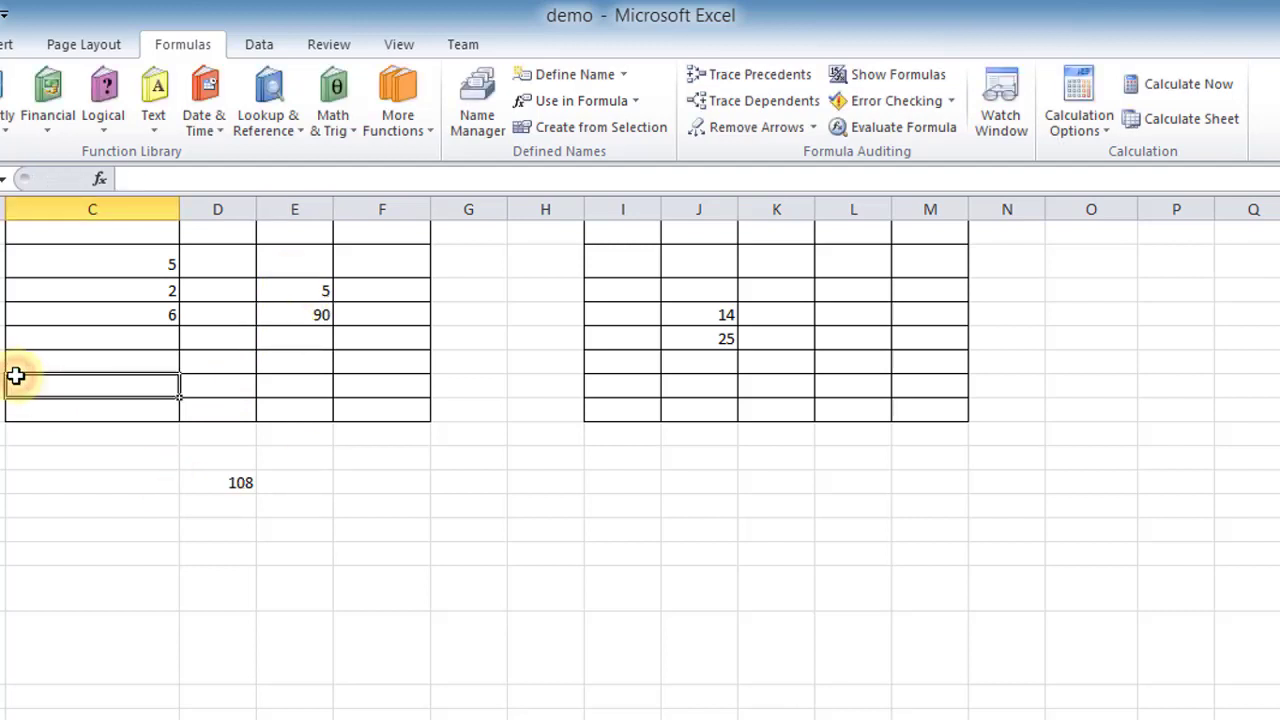
type("45")
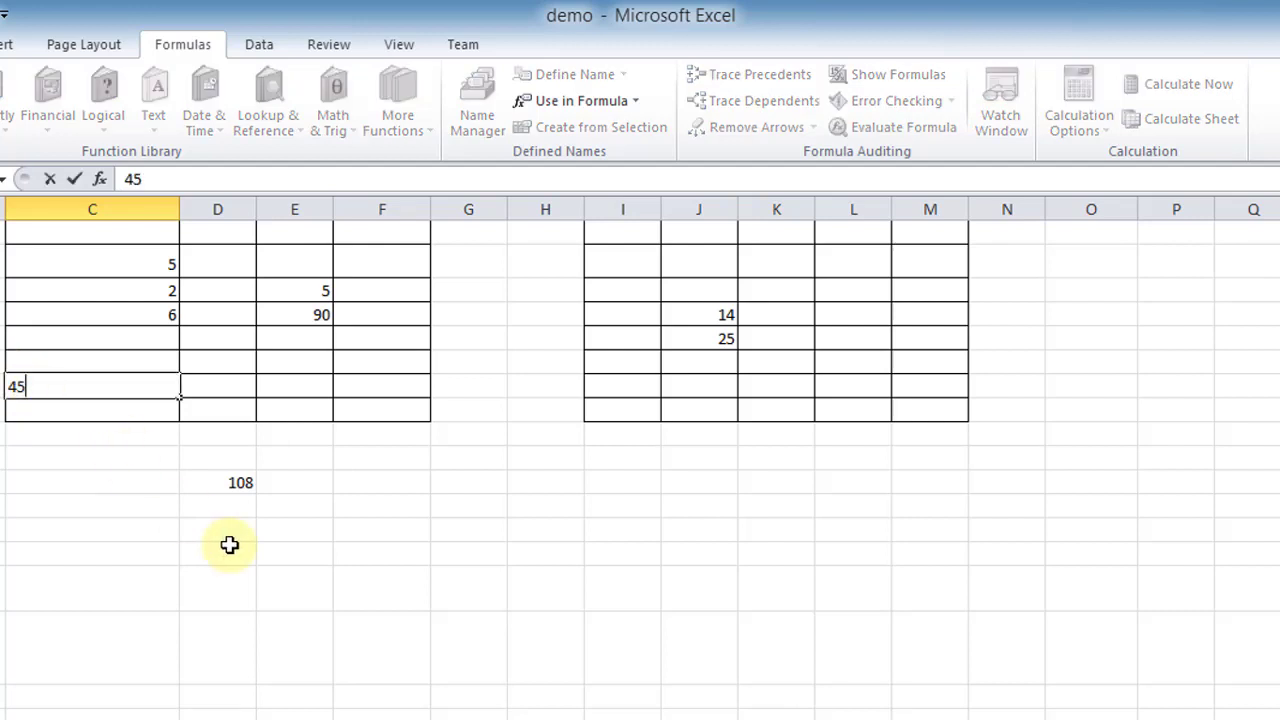
left_click(229, 544)
- Check that the total in D11 now reads 153
left_click(217, 485)
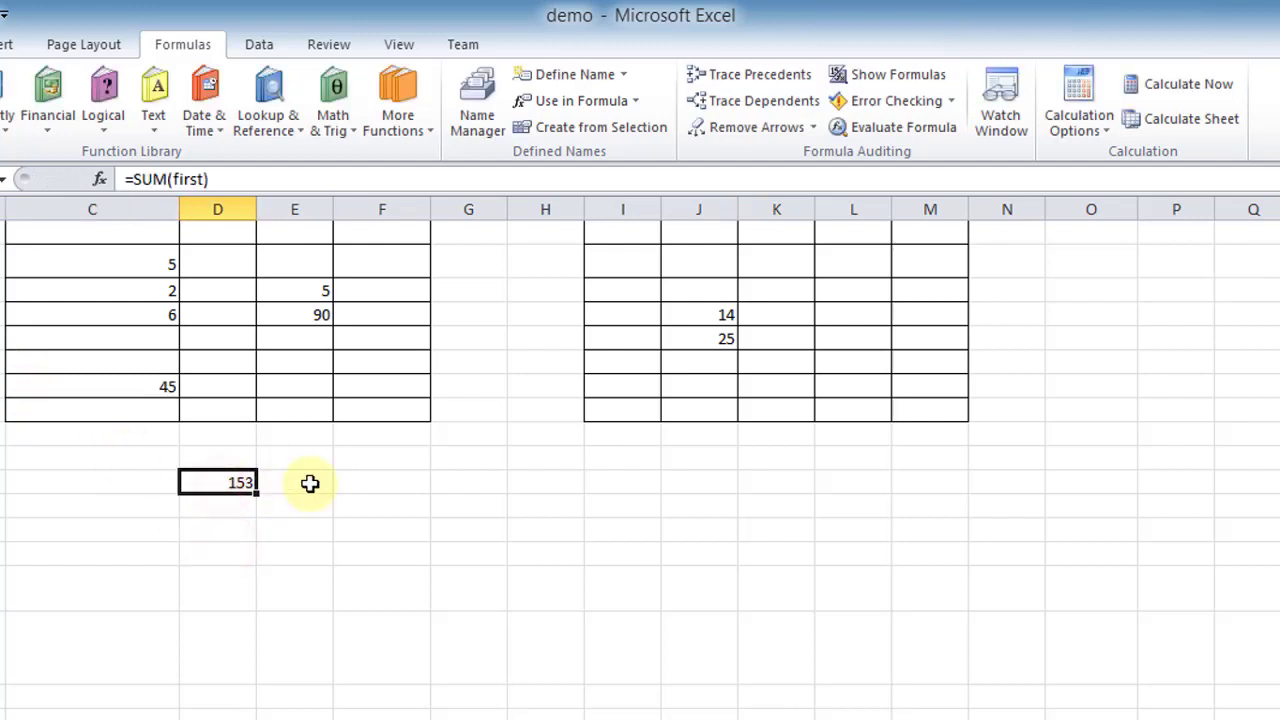
left_click(722, 359)
left_click(711, 264)
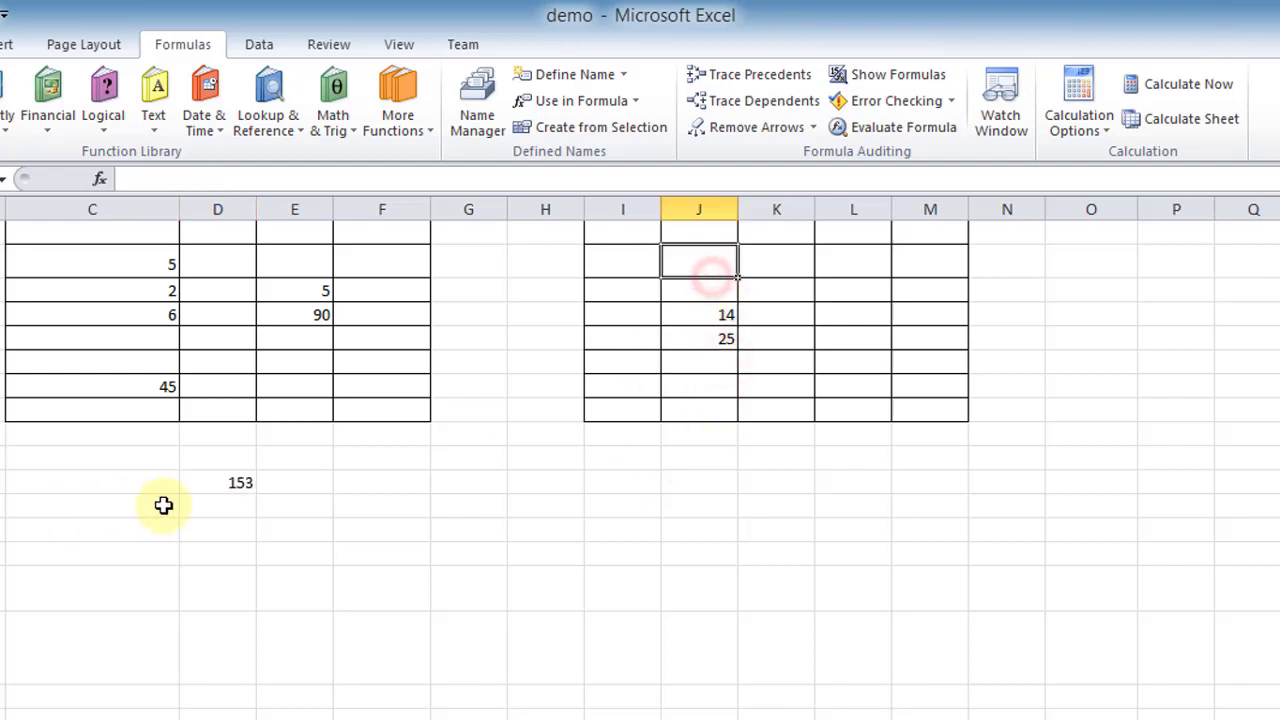
left_click(202, 480)
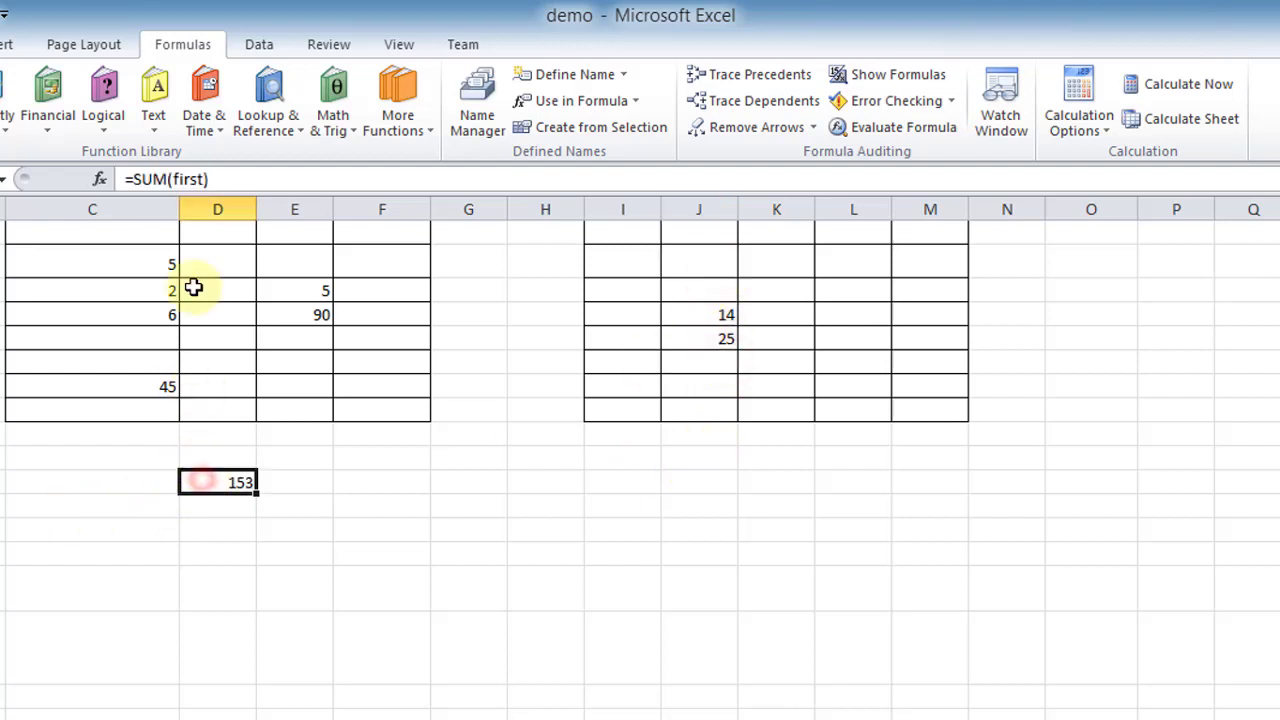
- Rewrite D11's formula as =SUM(first,second), inserting both names from Use in Formula
triple_click(264, 168)
left_click(266, 170)
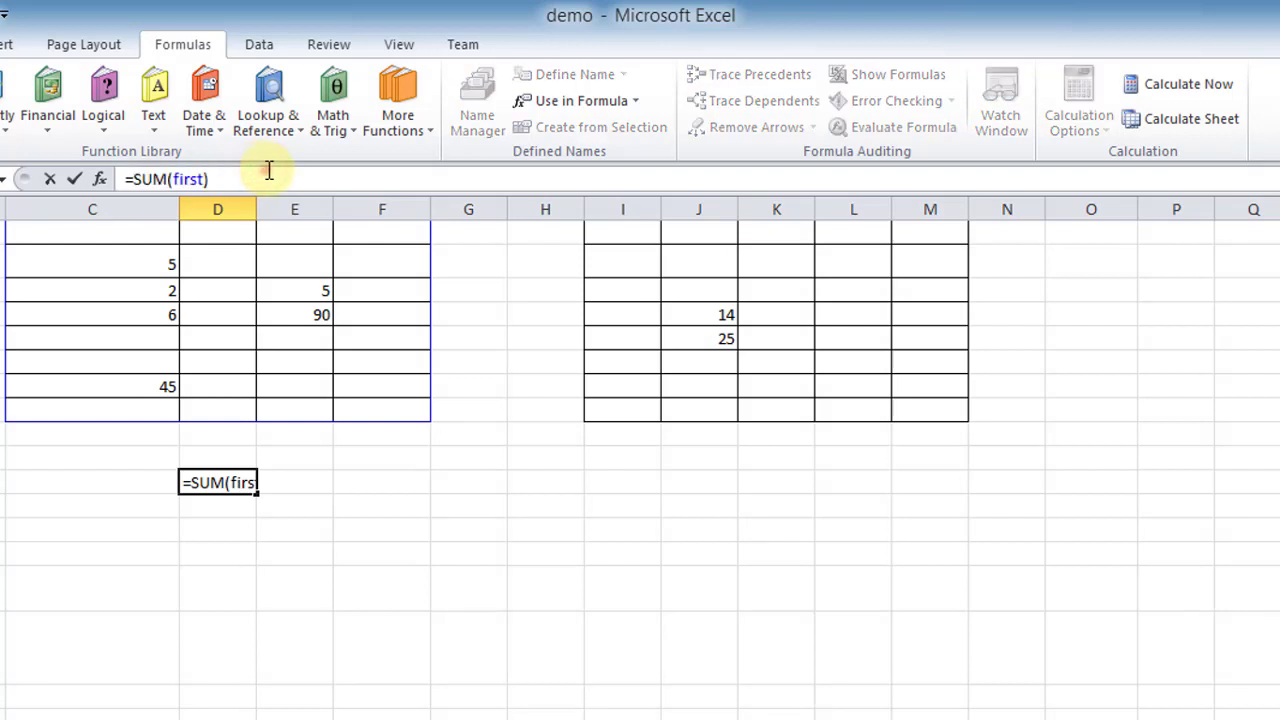
key("BackSpace")
key("BackSpace")
key("BackSpace")
key("BackSpace")
key("BackSpace")
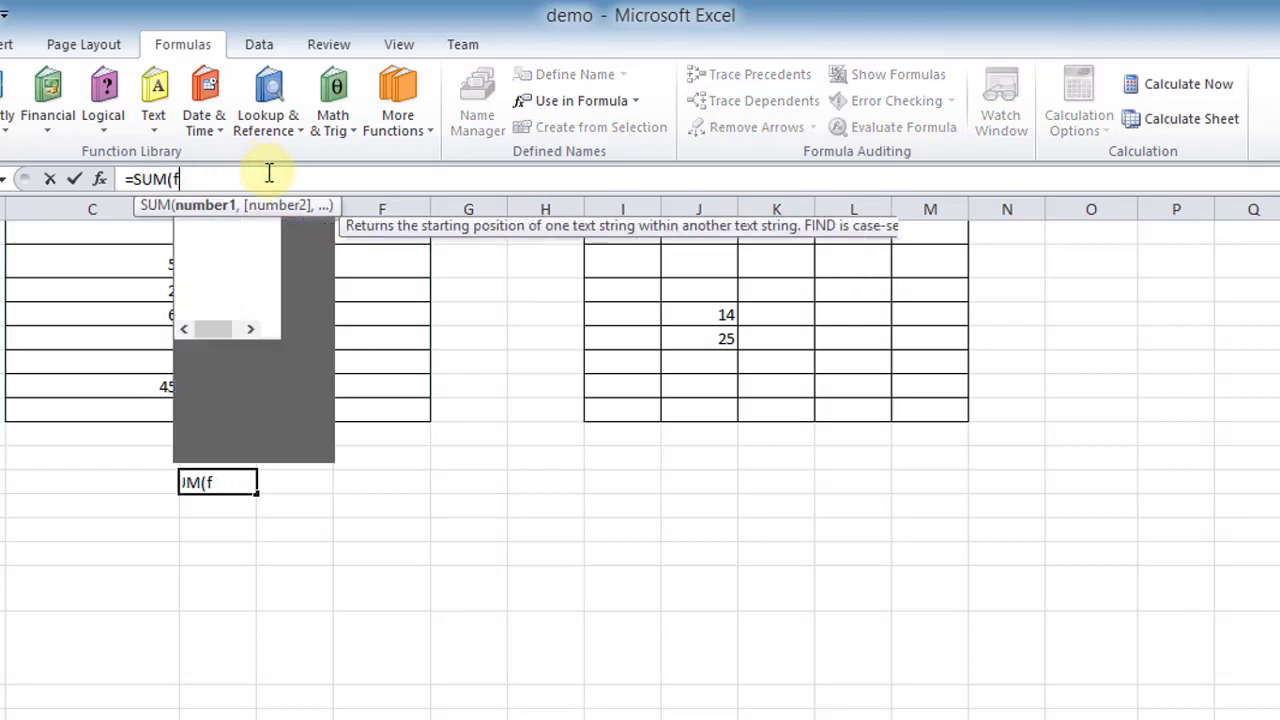
key("BackSpace")
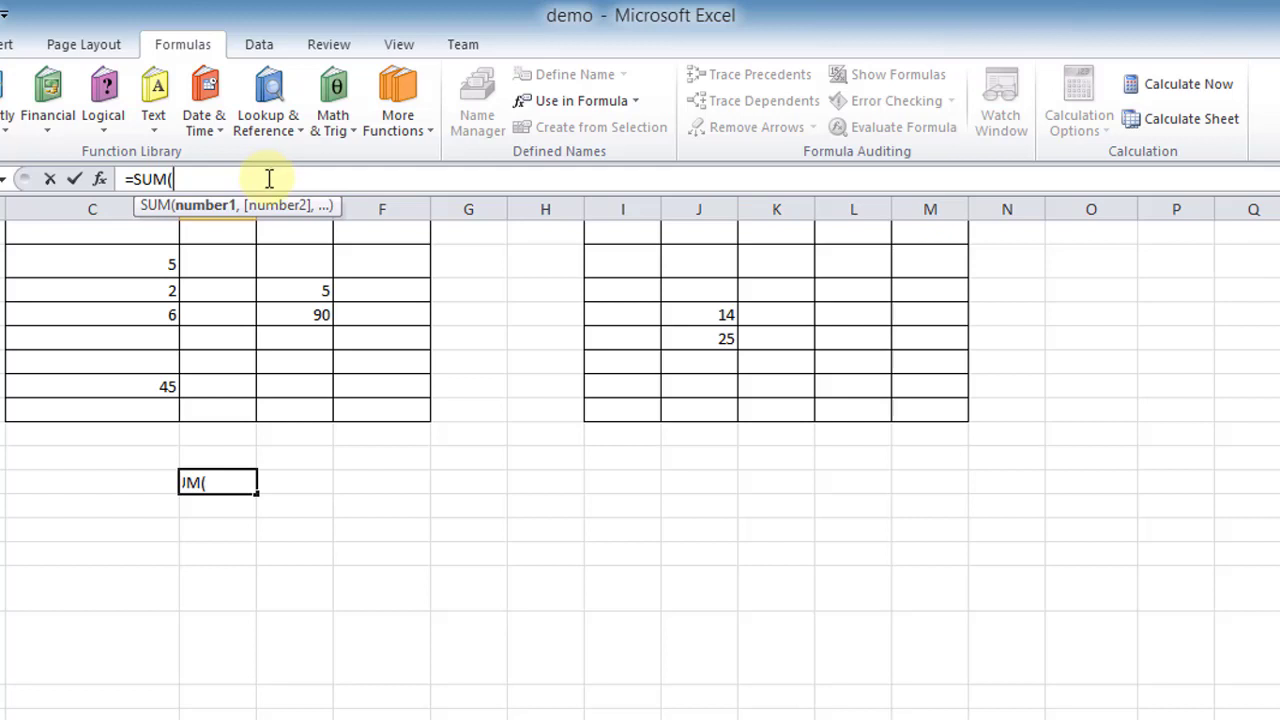
left_click(560, 101)
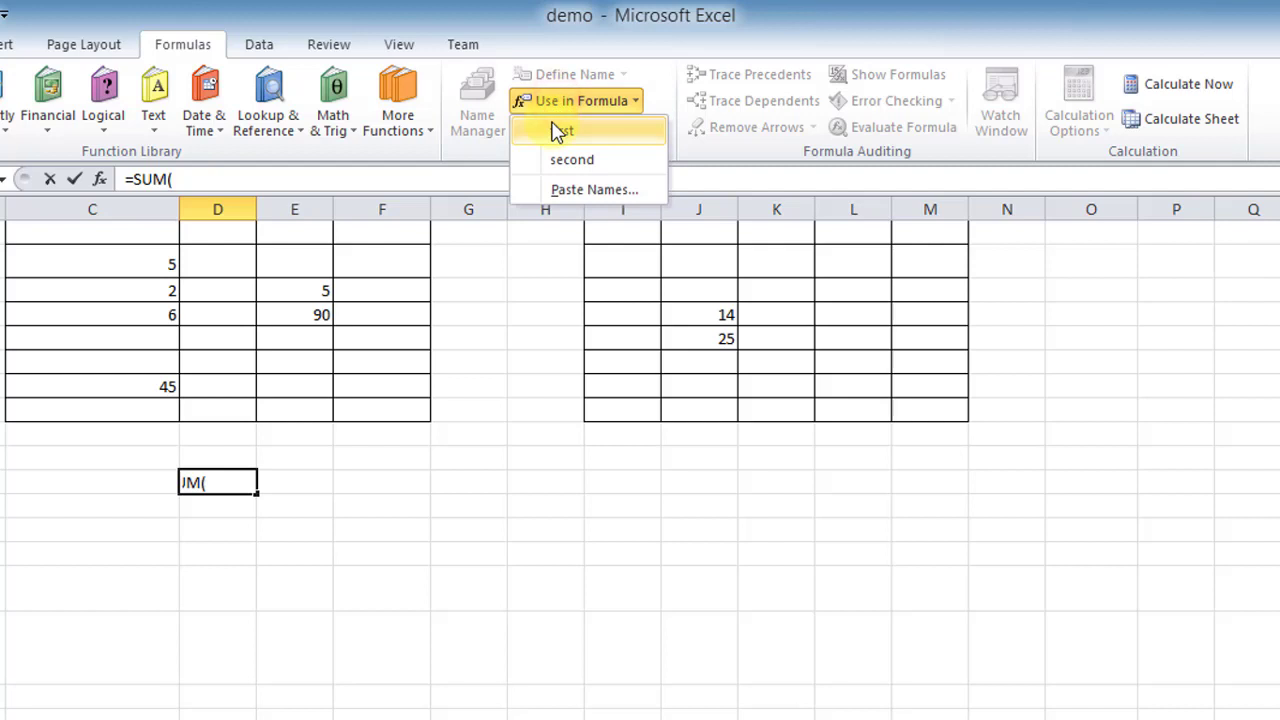
left_click(558, 131)
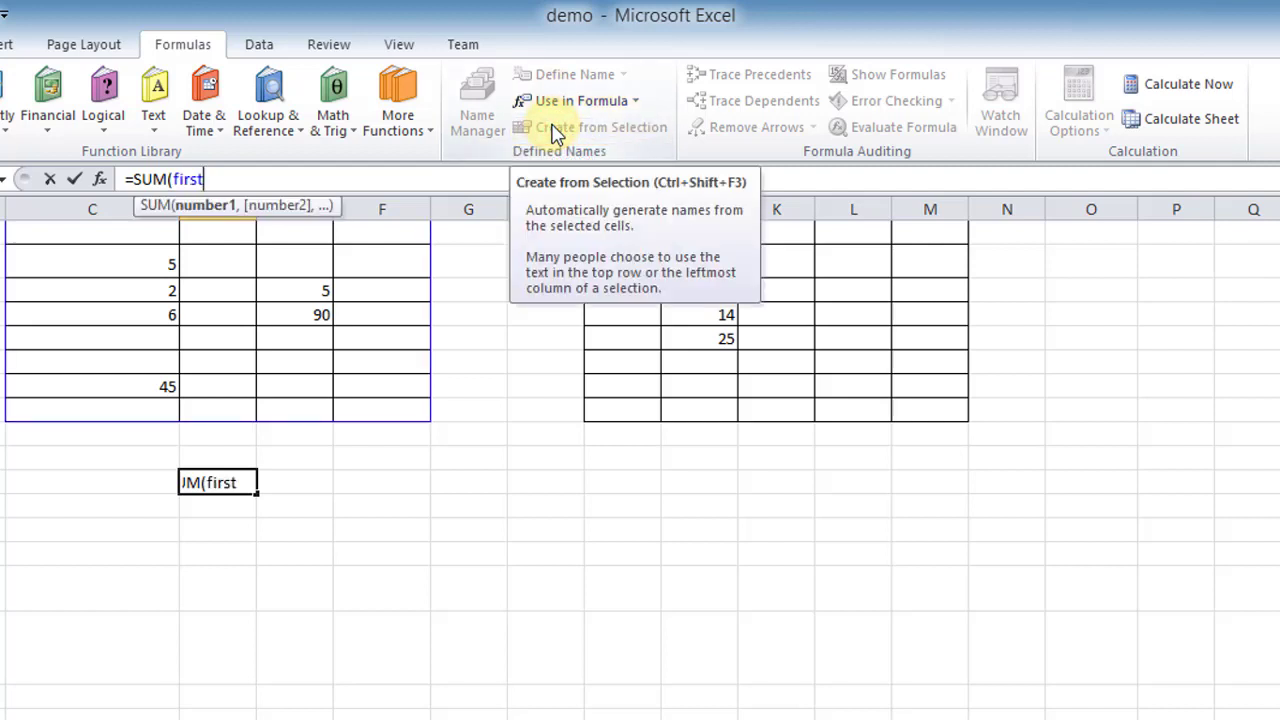
type(",")
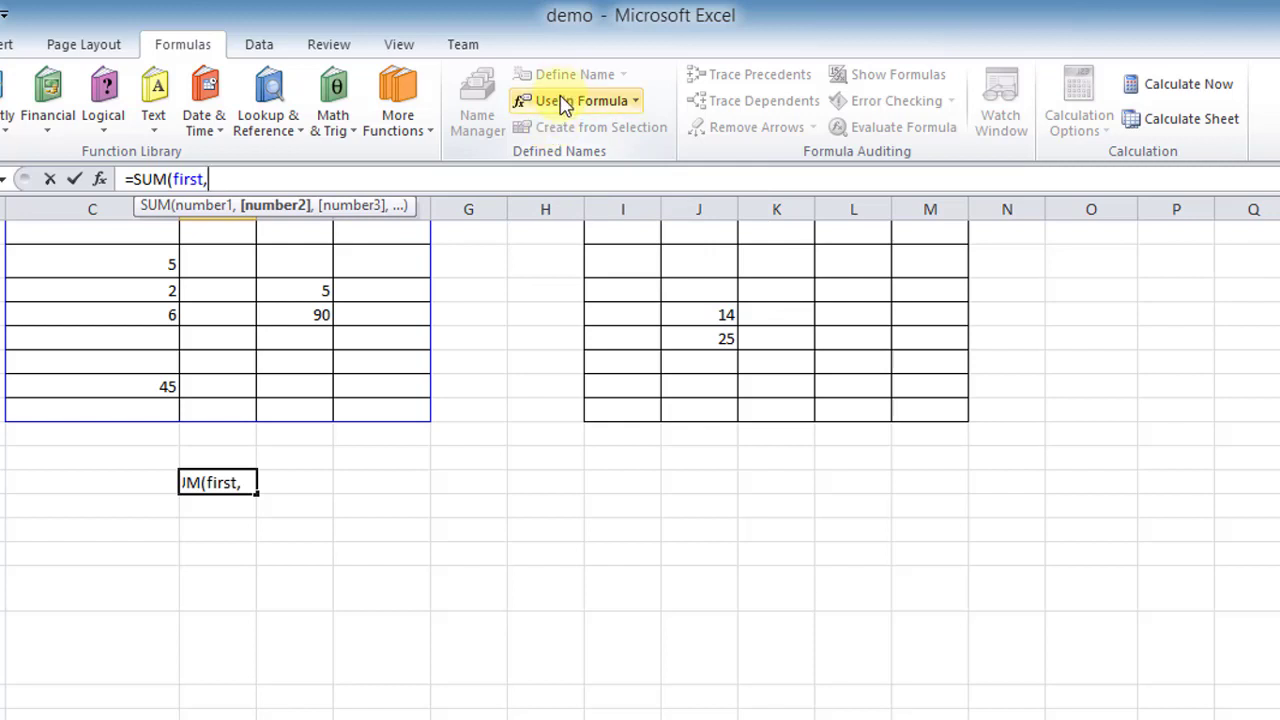
left_click(563, 101)
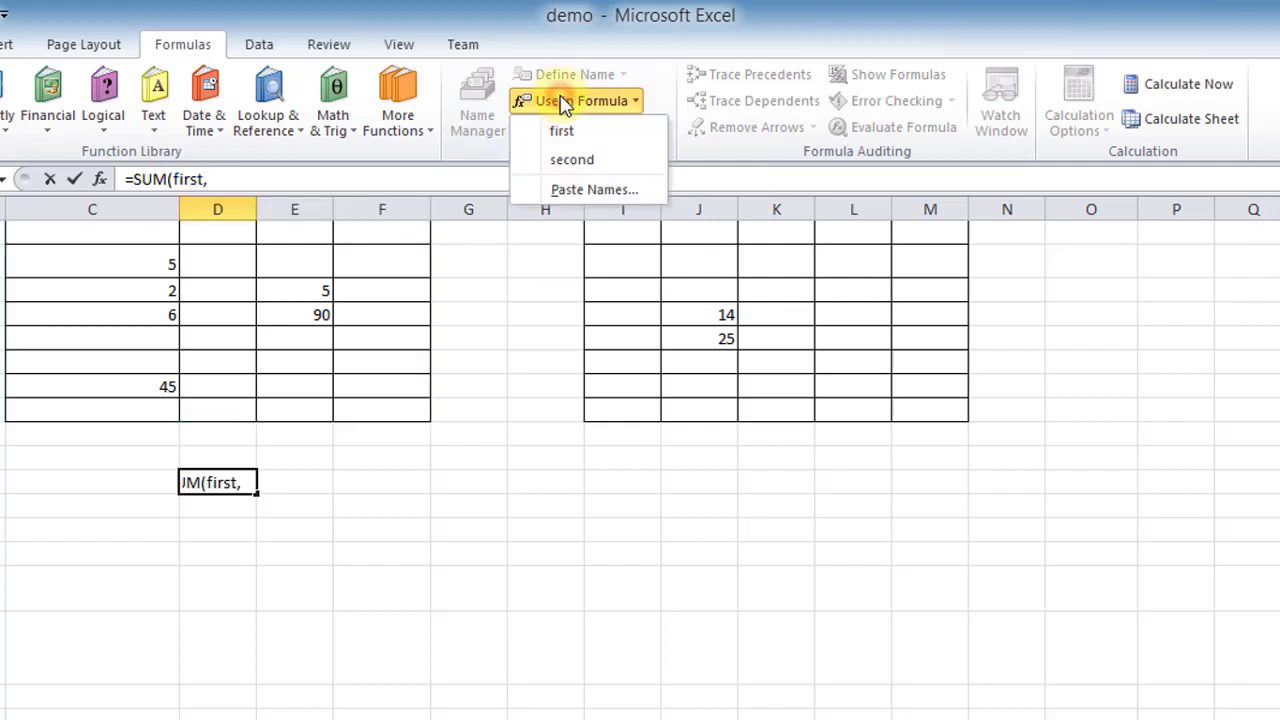
left_click(571, 159)
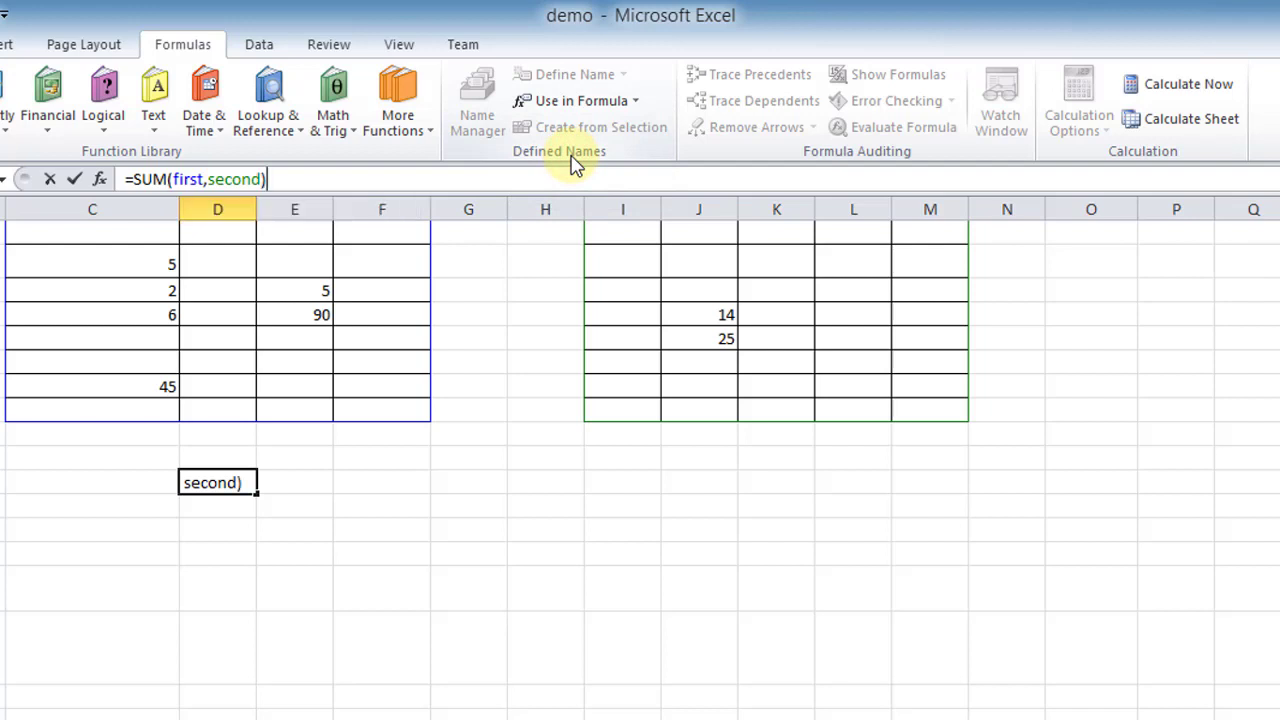
key("Return")
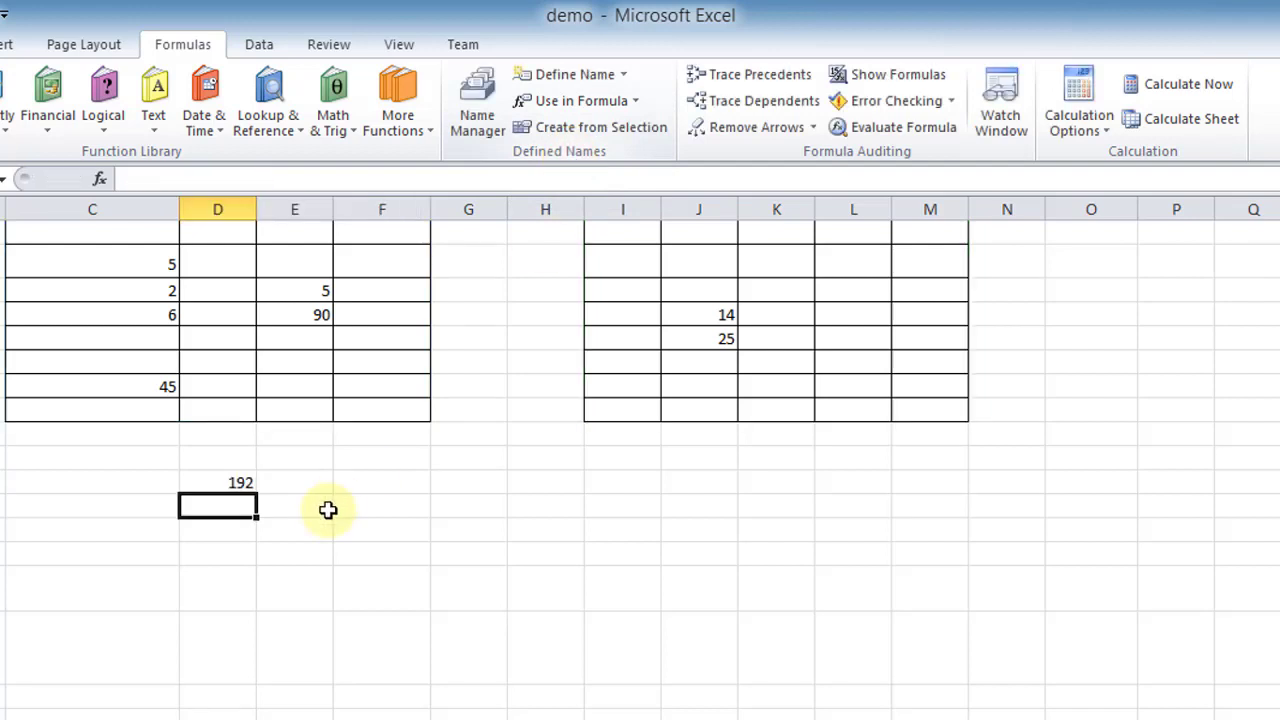
left_click(222, 484)
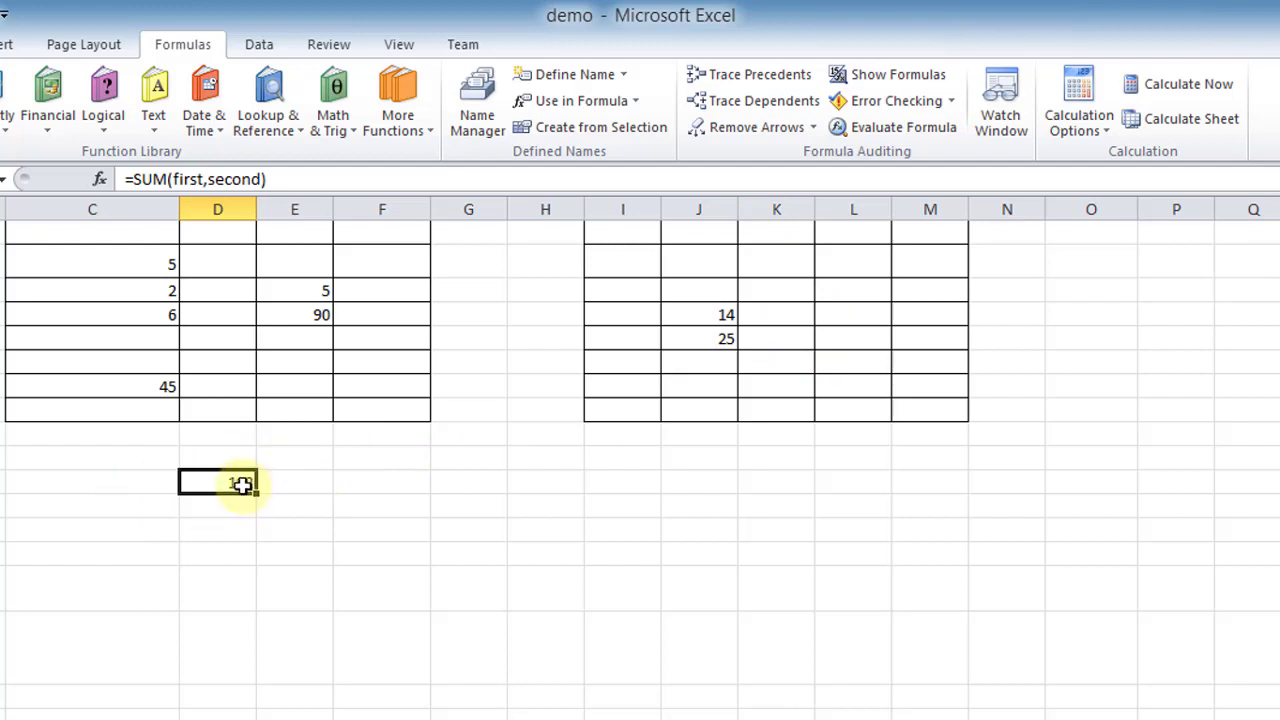
- Enter 5 in L3 and 200 in L4 of the second table
left_click(889, 289)
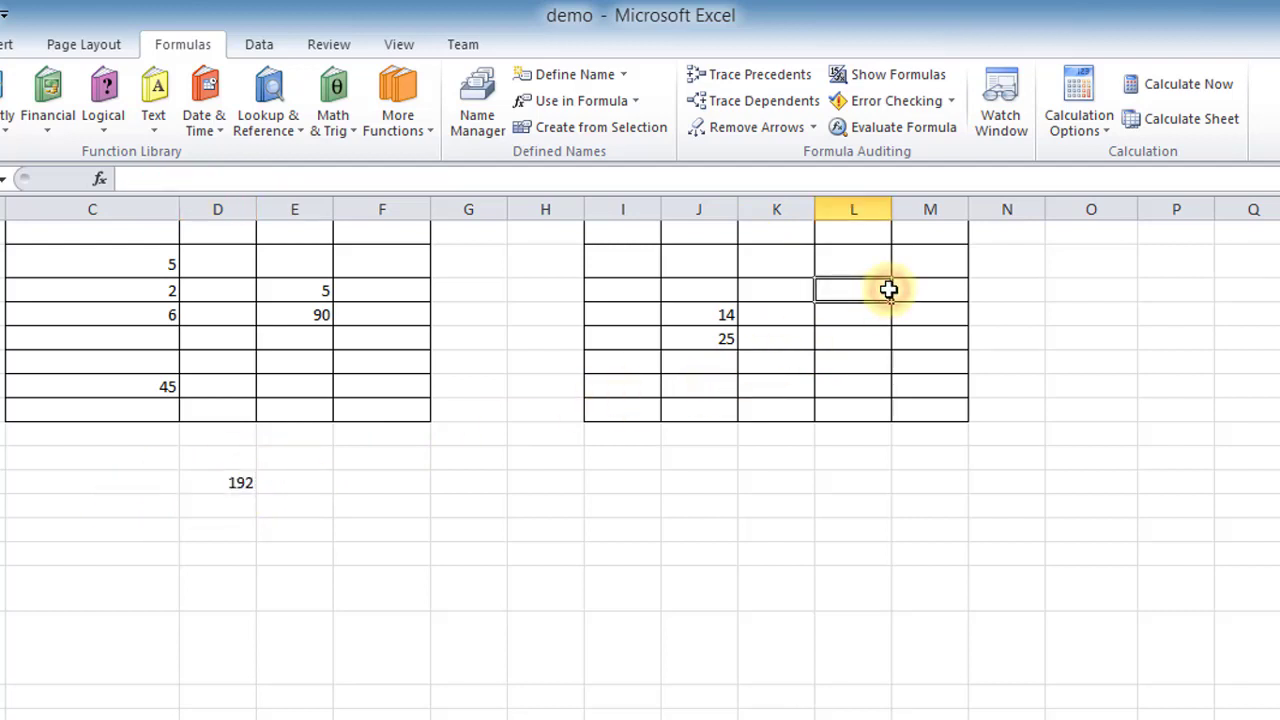
type("5")
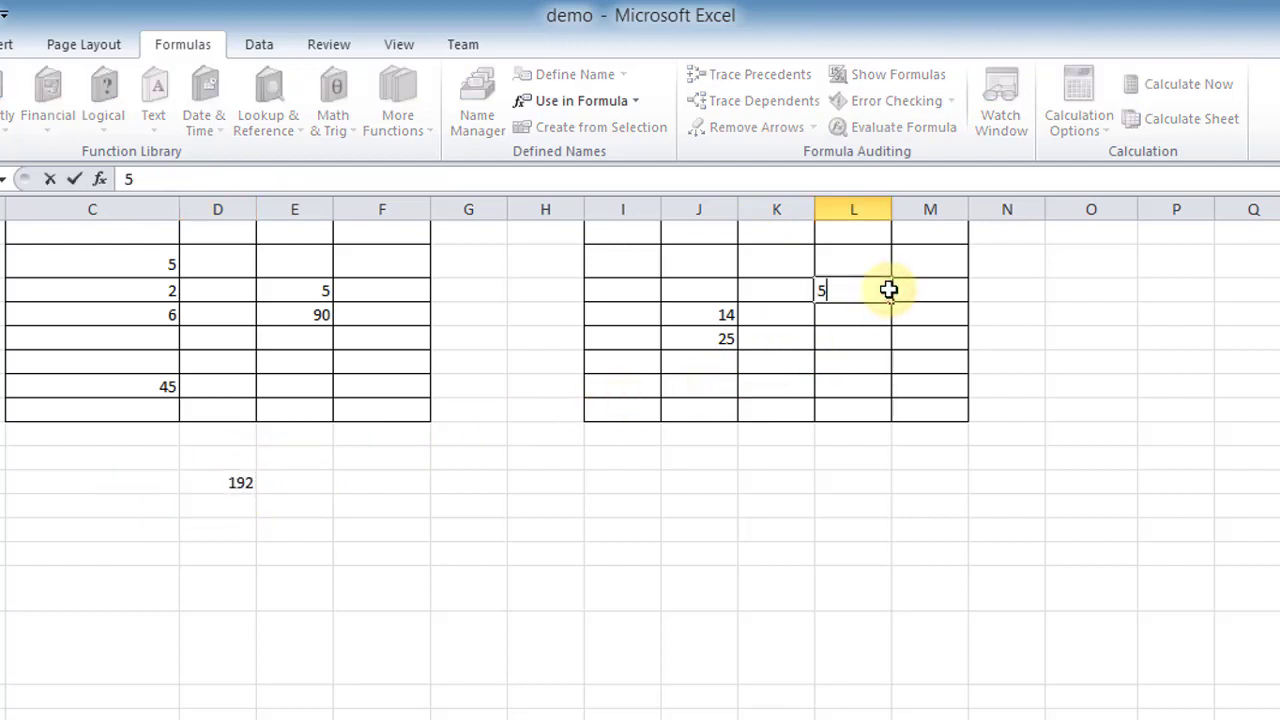
key("Return")
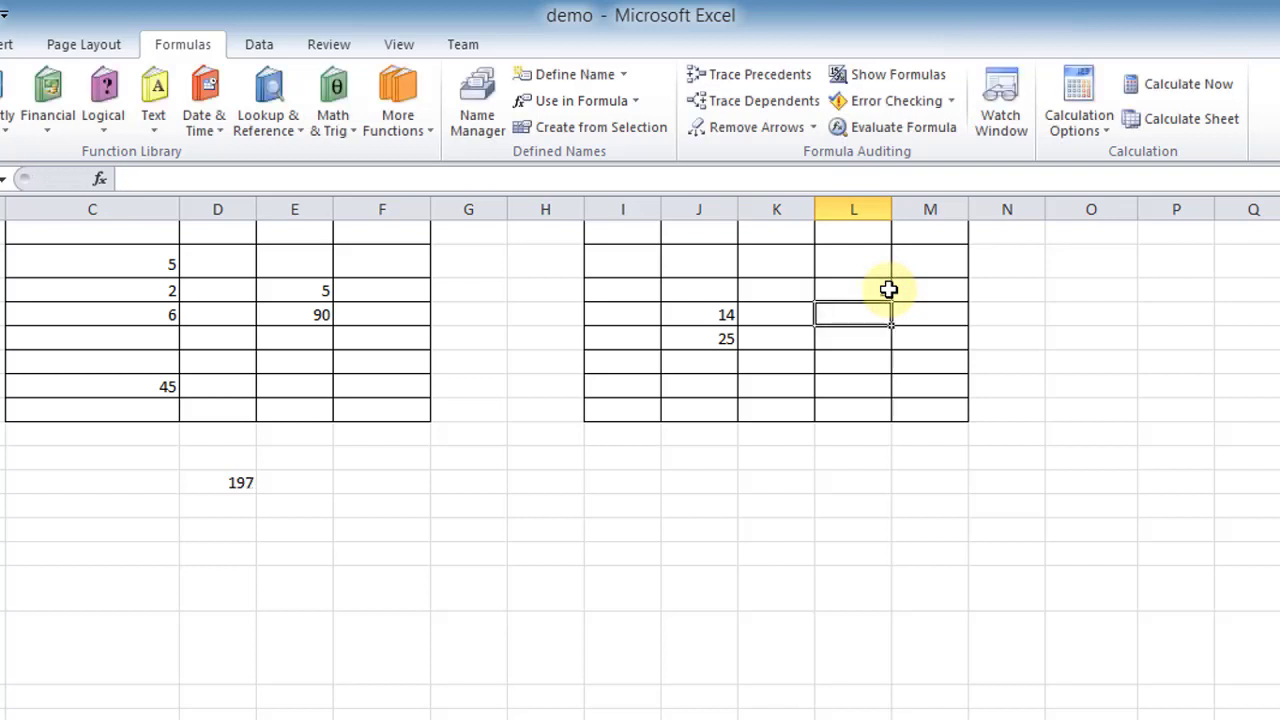
type("200")
key("Return")
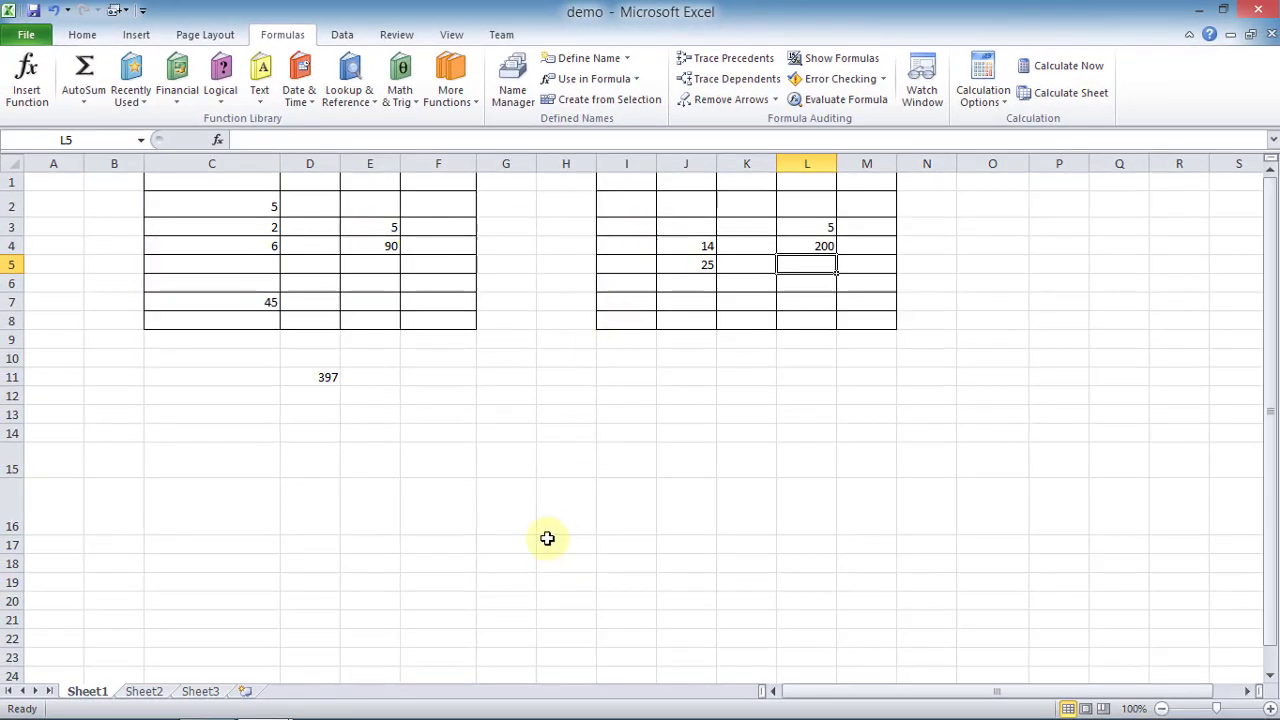
- Select the entire column O by its header
left_click(547, 539)
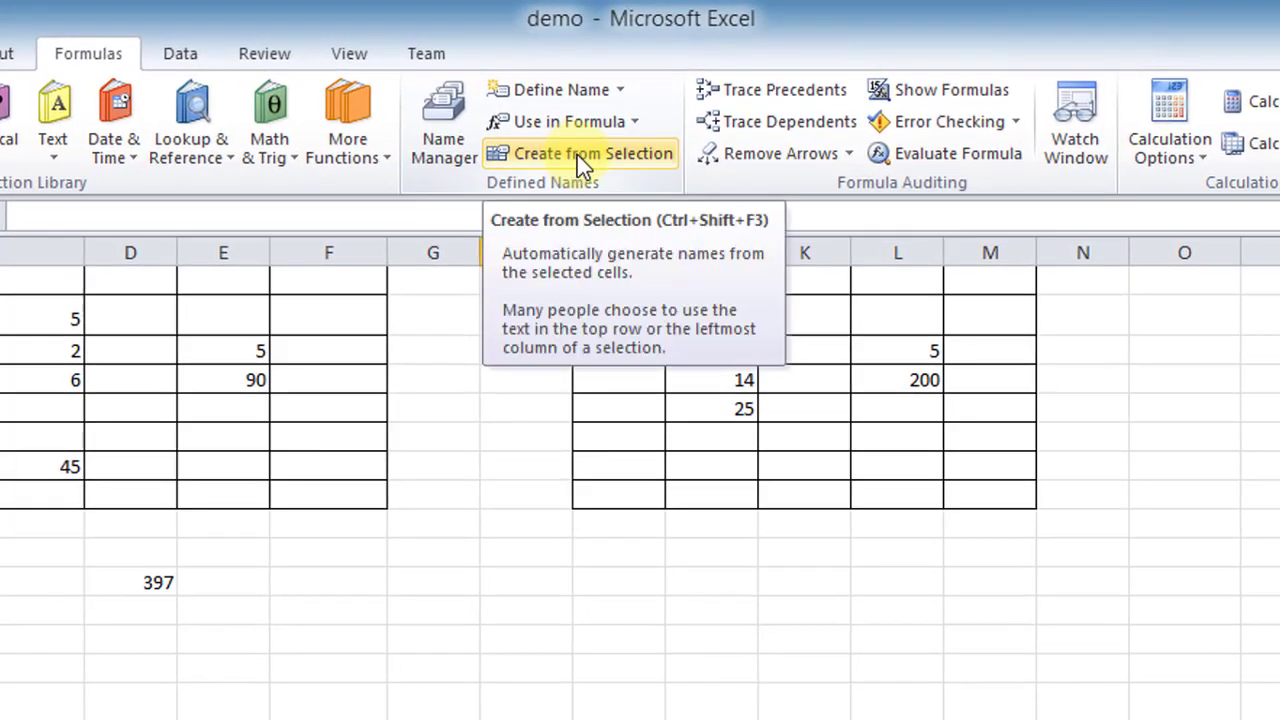
left_click(868, 650)
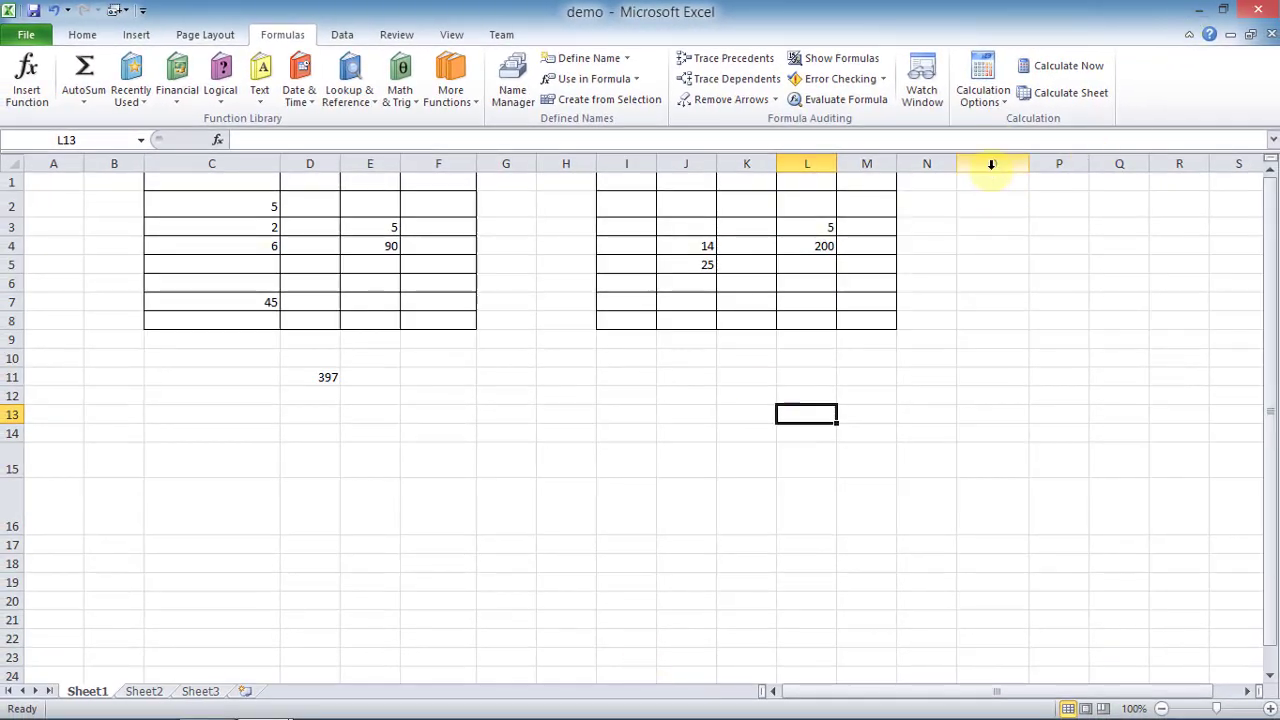
left_click(992, 165)
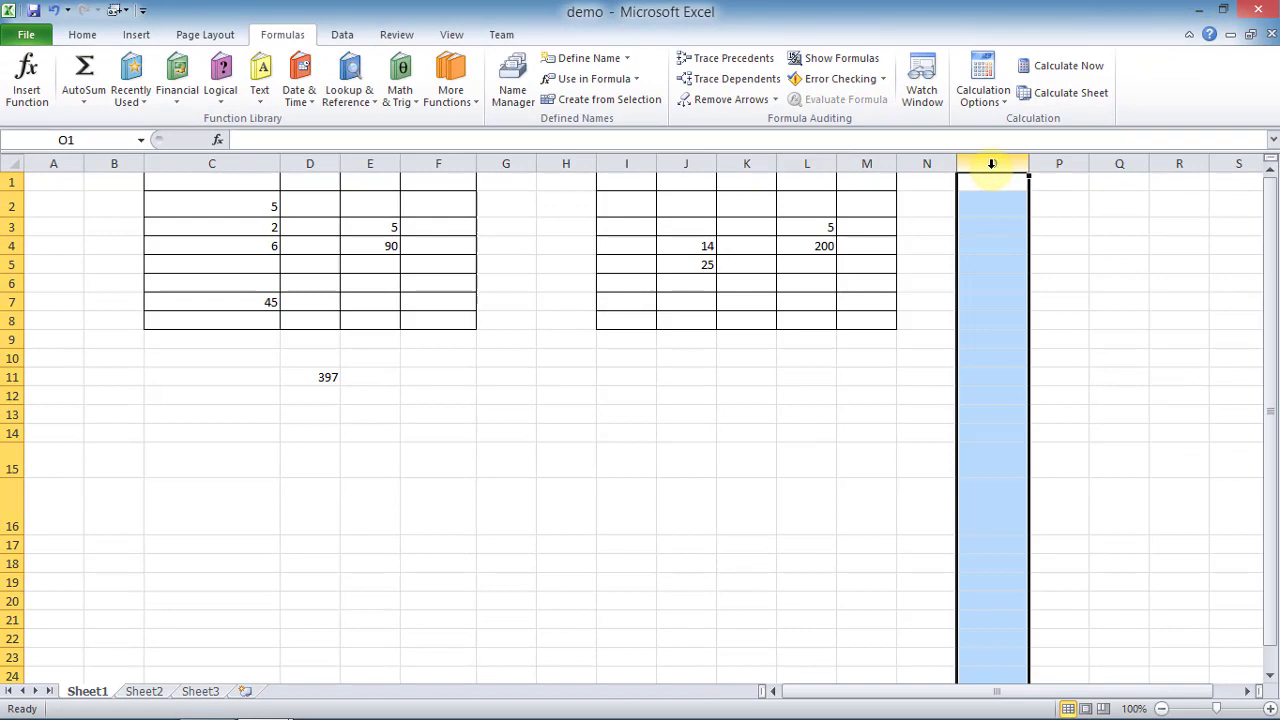
- Try creating names for column O from its top row with Create from Selection
left_click(626, 103)
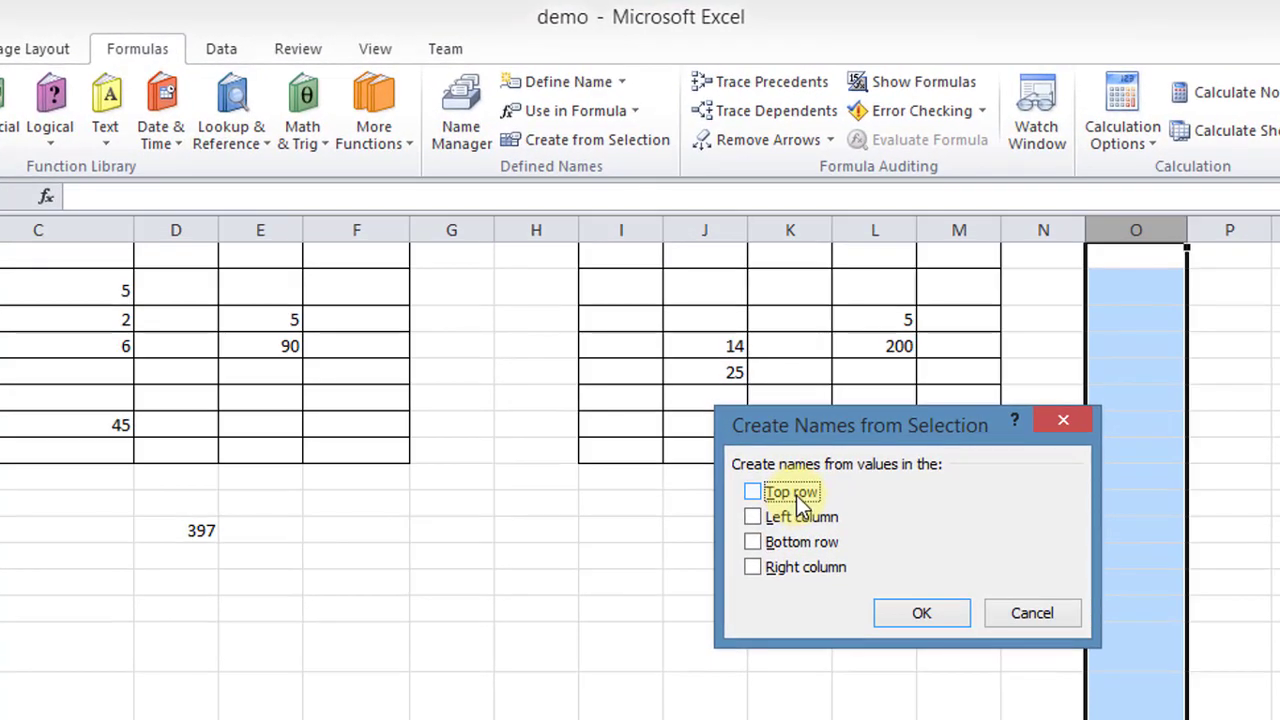
left_click(796, 494)
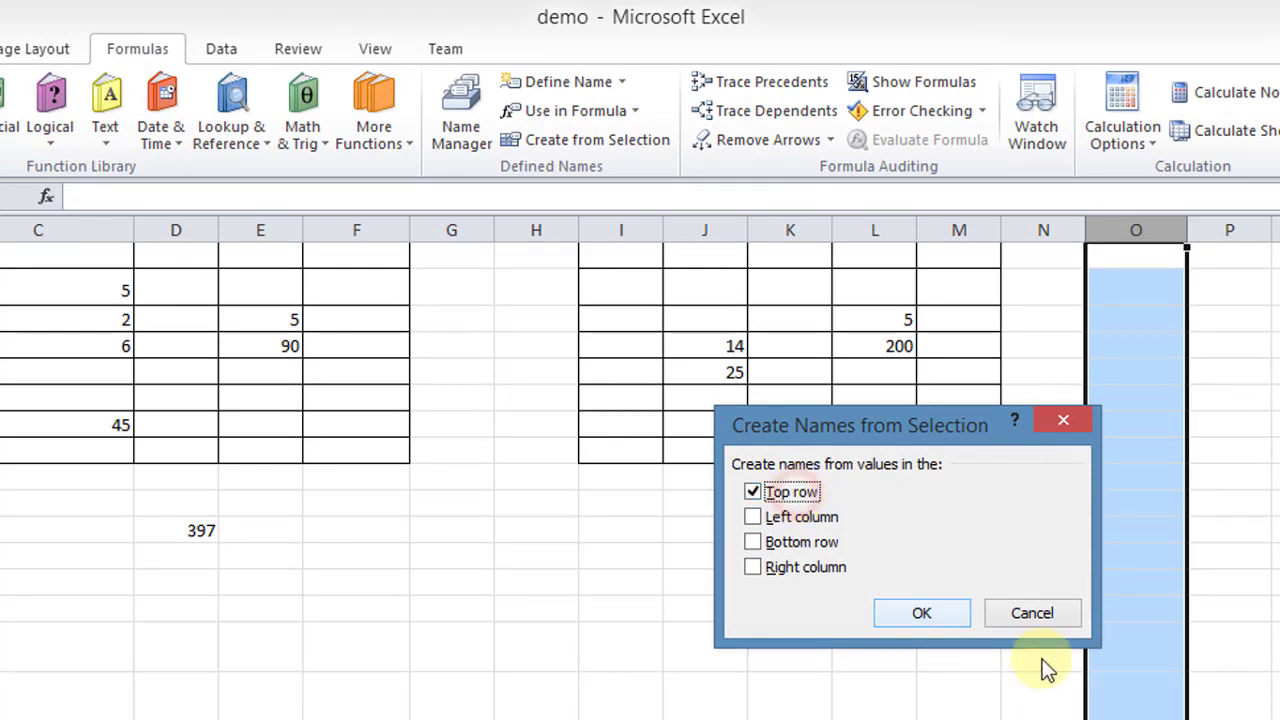
left_click(924, 614)
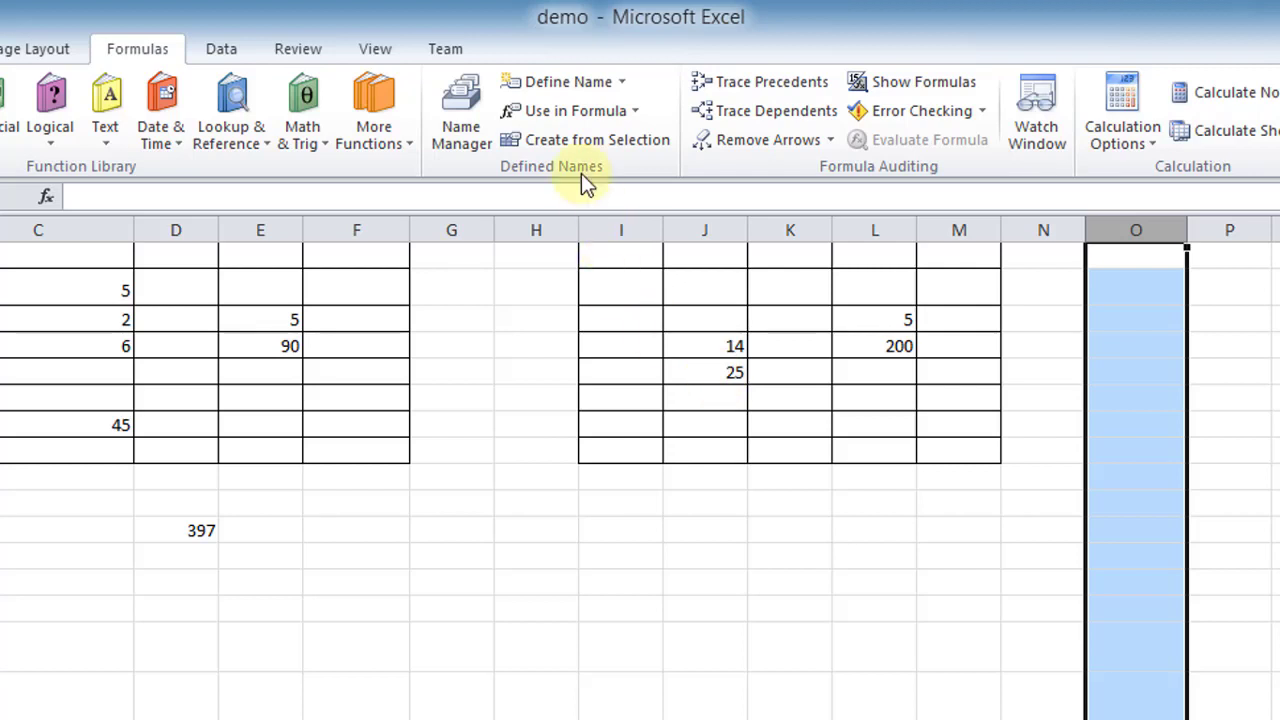
- Define the workbook-scoped name 'one' referring to =Sheet1!$O:$O
left_click(556, 82)
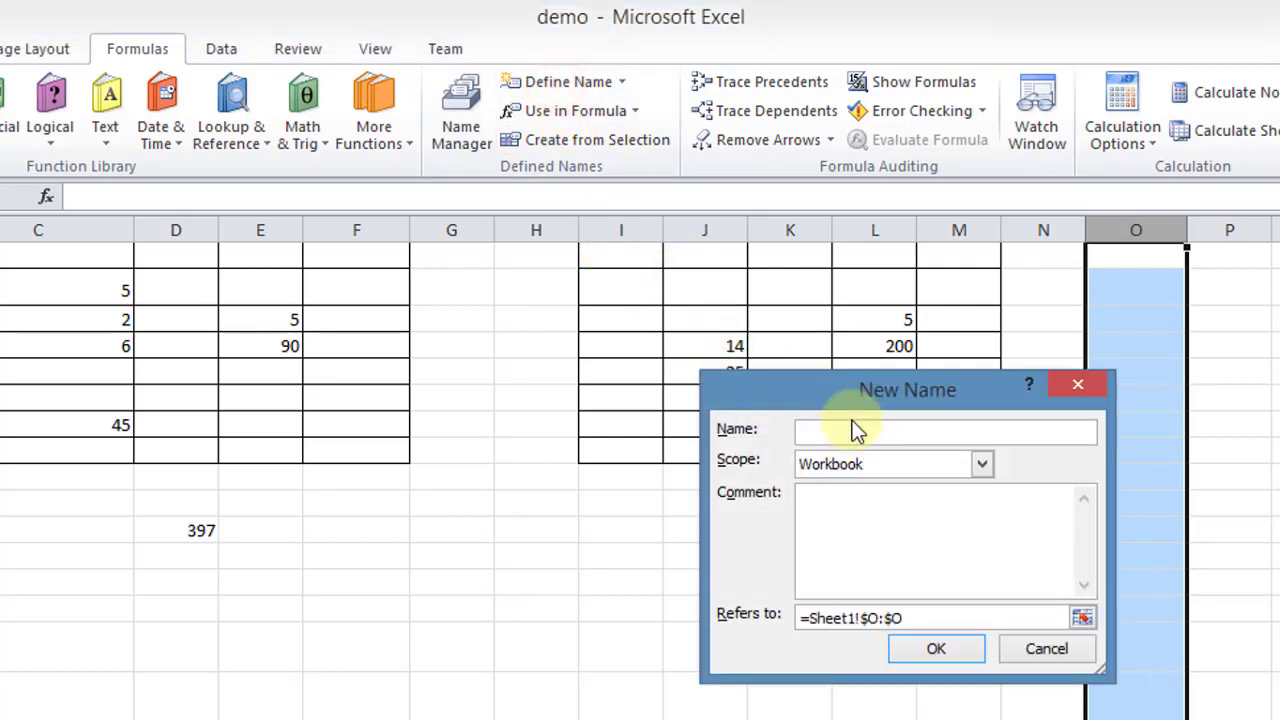
type("one")
left_click(940, 649)
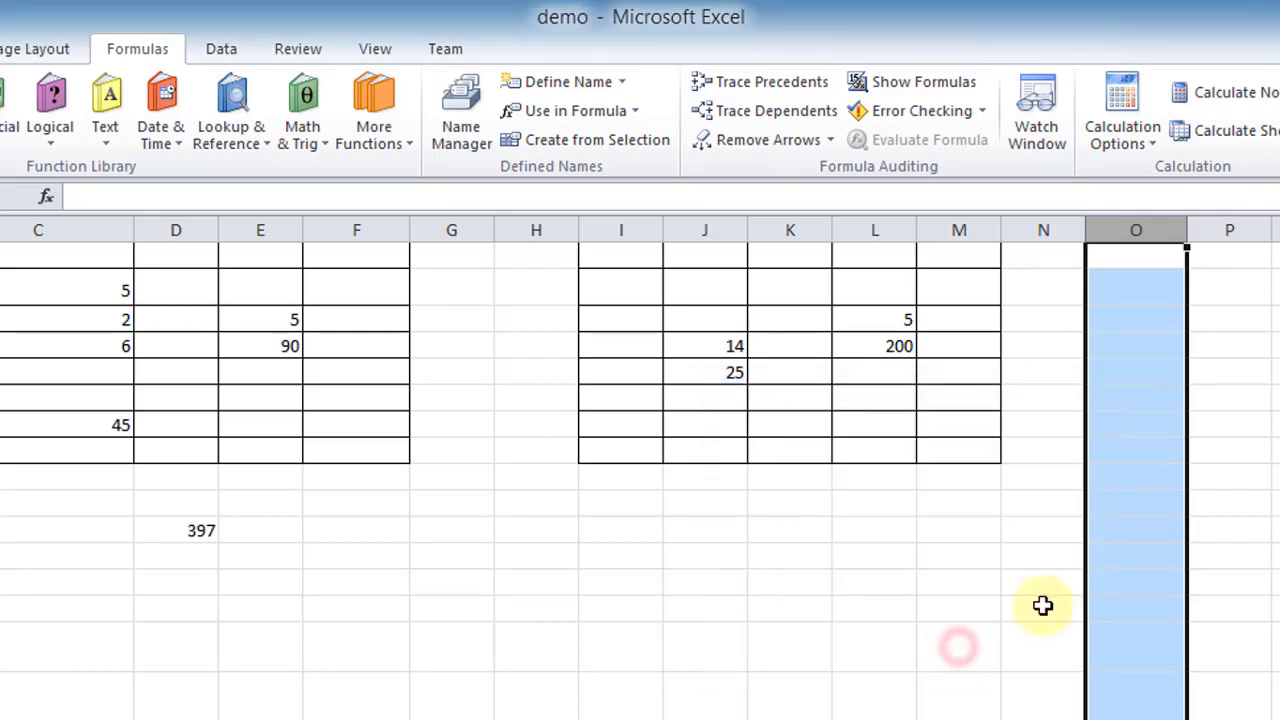
- Select column P, try Create from Selection, then define it as workbook-scoped 'two'
left_click(1231, 224)
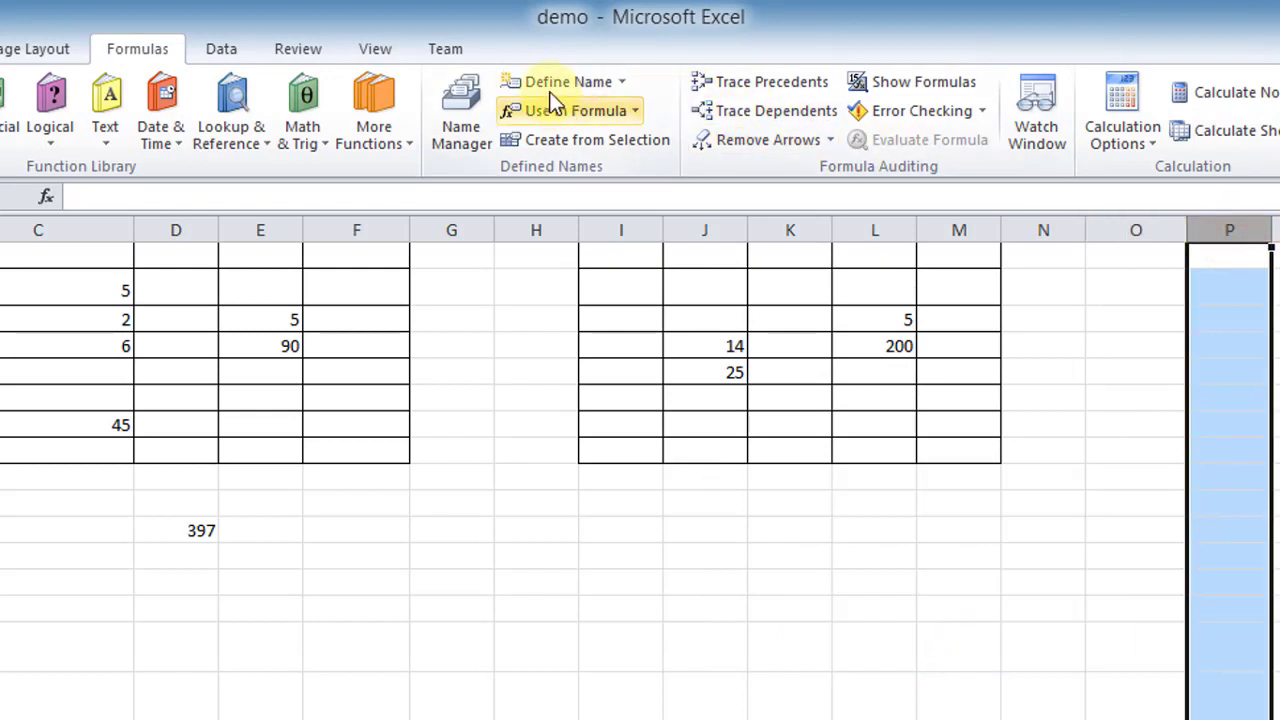
left_click(567, 147)
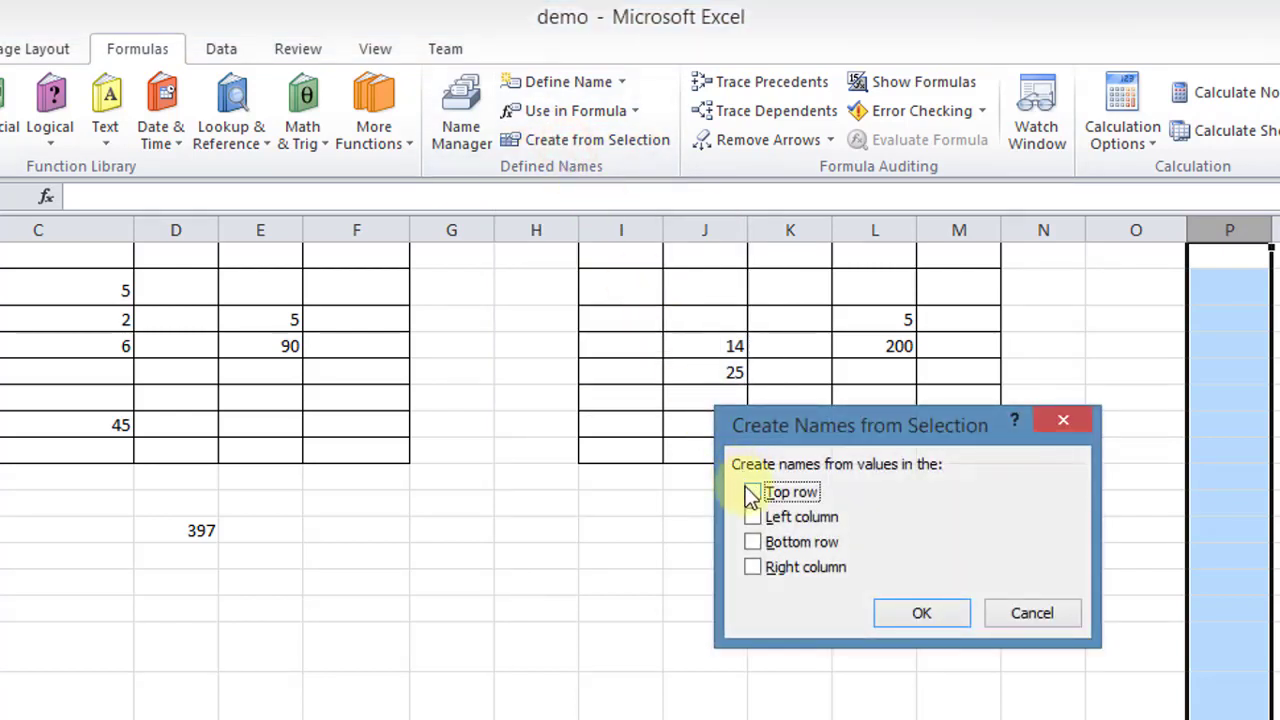
left_click(751, 491)
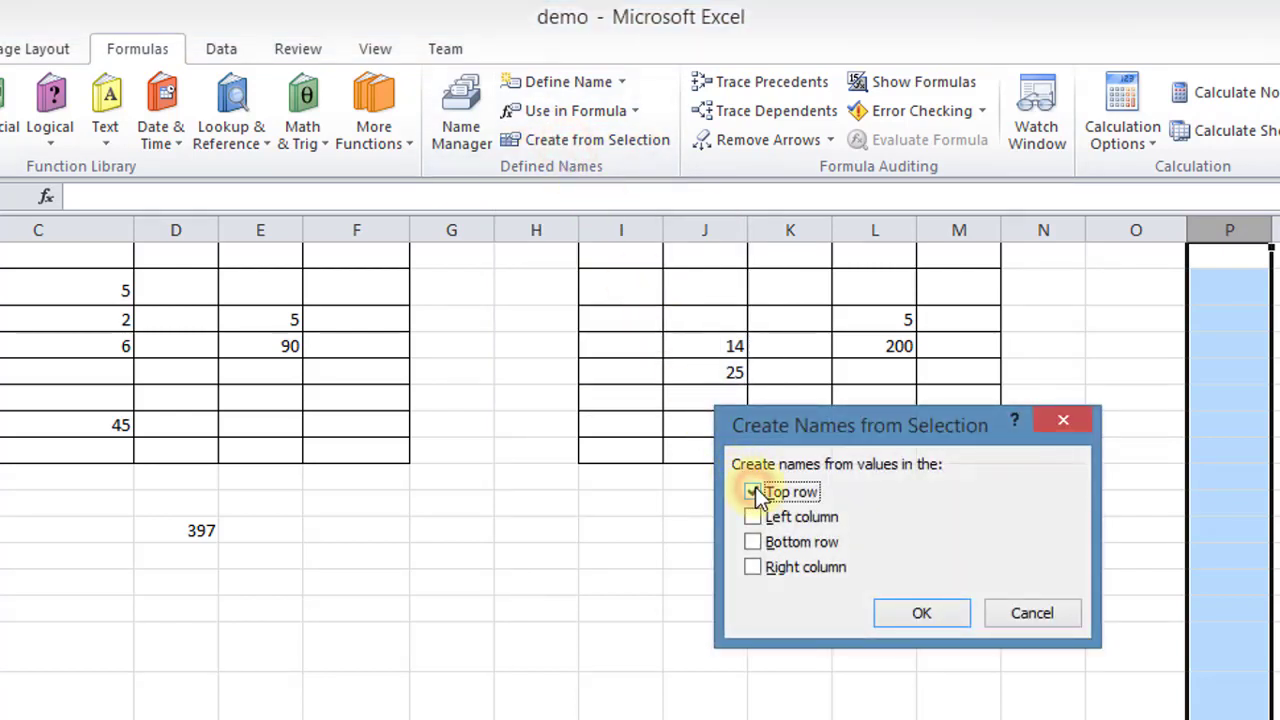
left_click(960, 614)
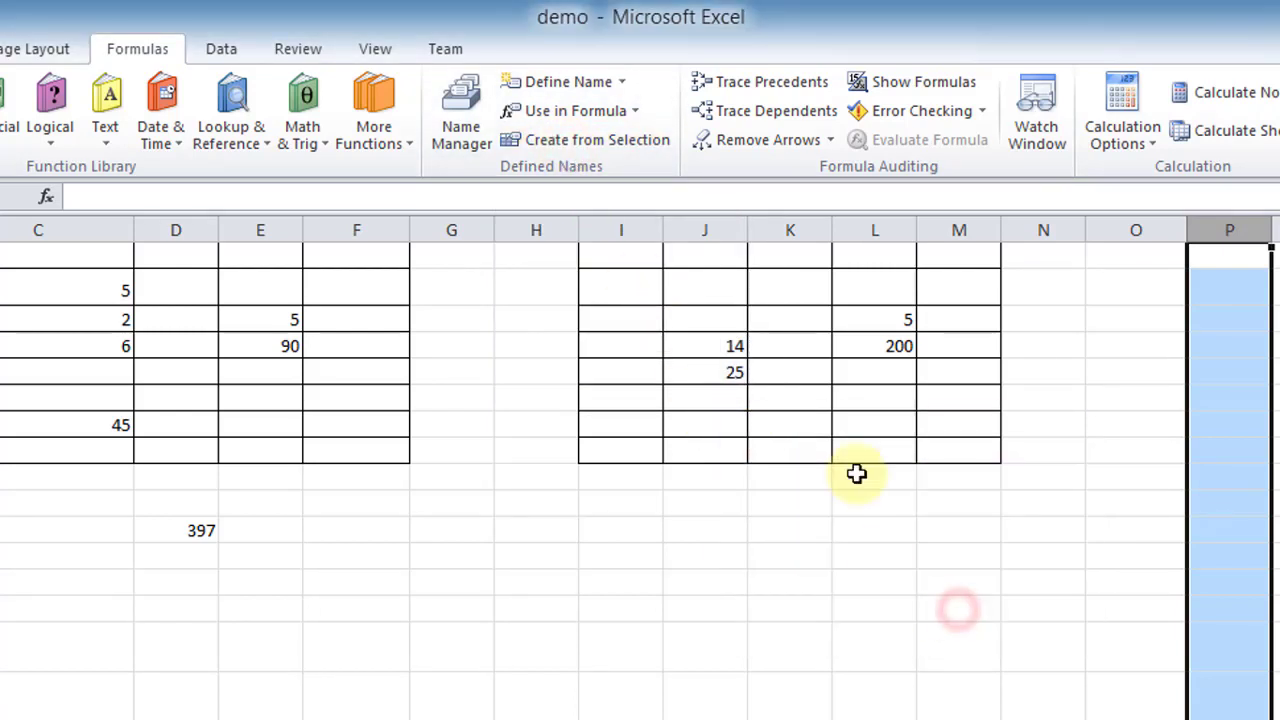
left_click(560, 88)
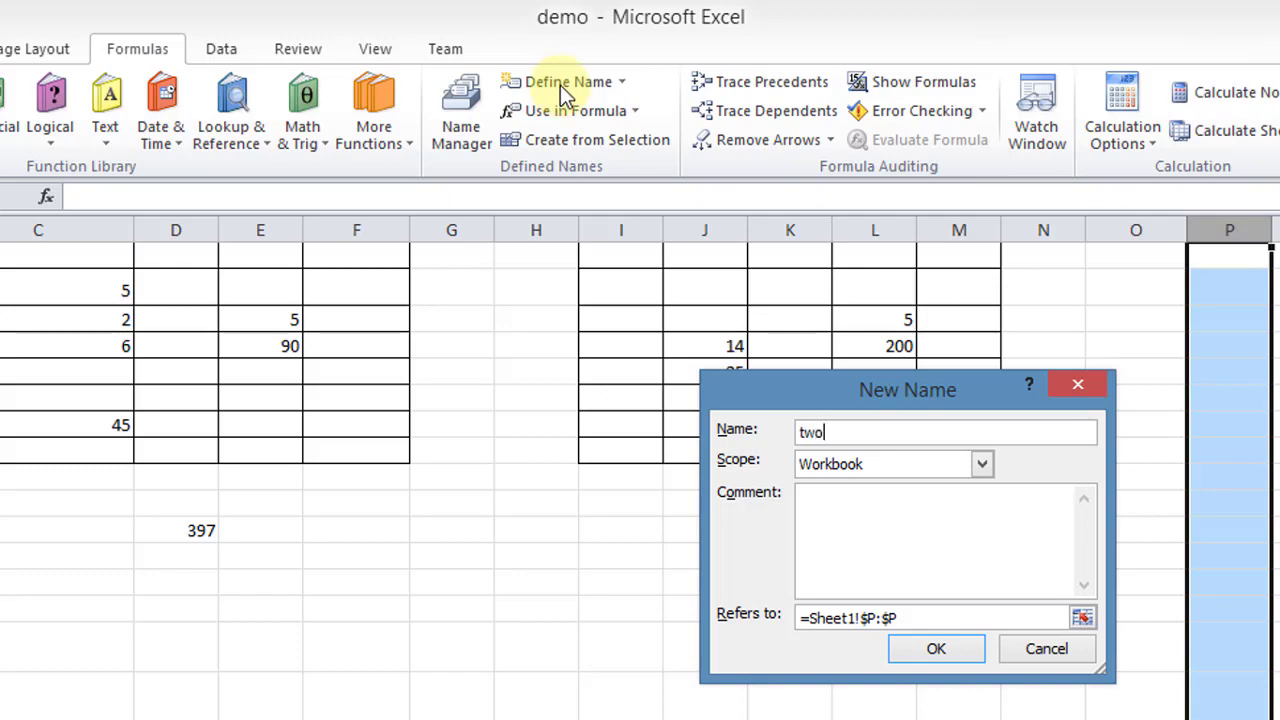
left_click(962, 650)
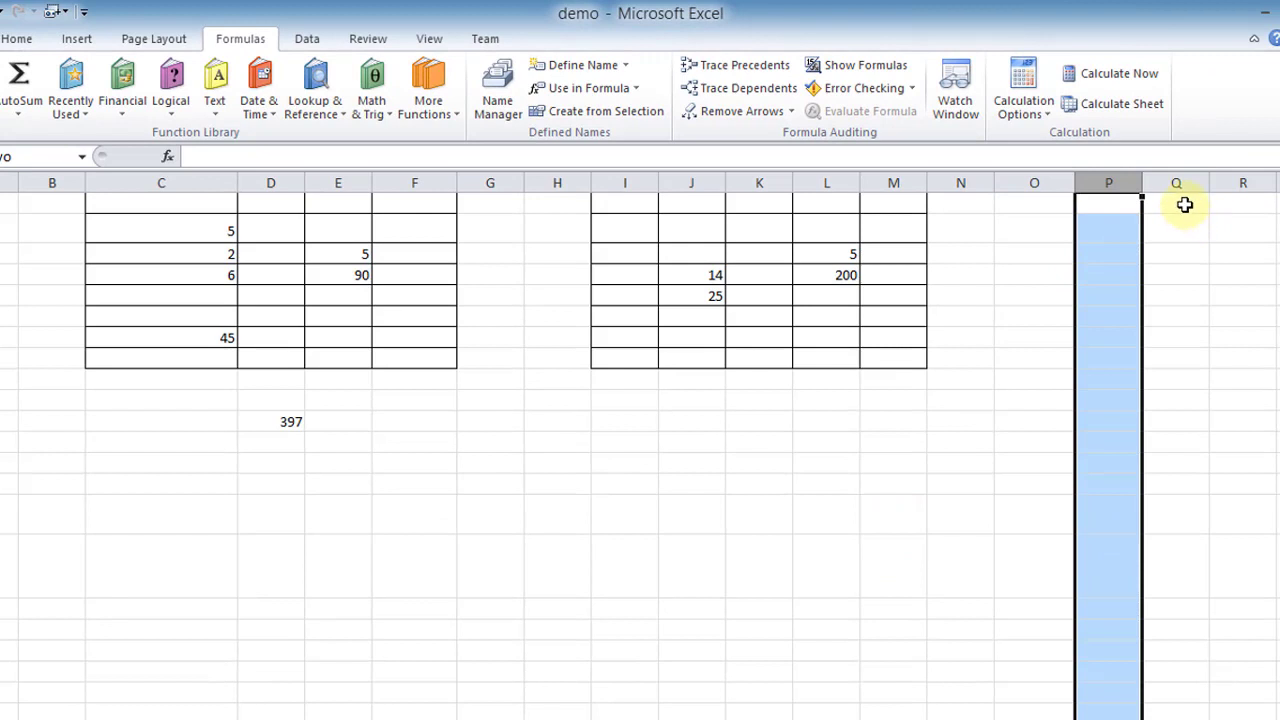
- Enter 10 in O1 and 12 in P1, then begin a formula in Q1
left_click(1185, 204)
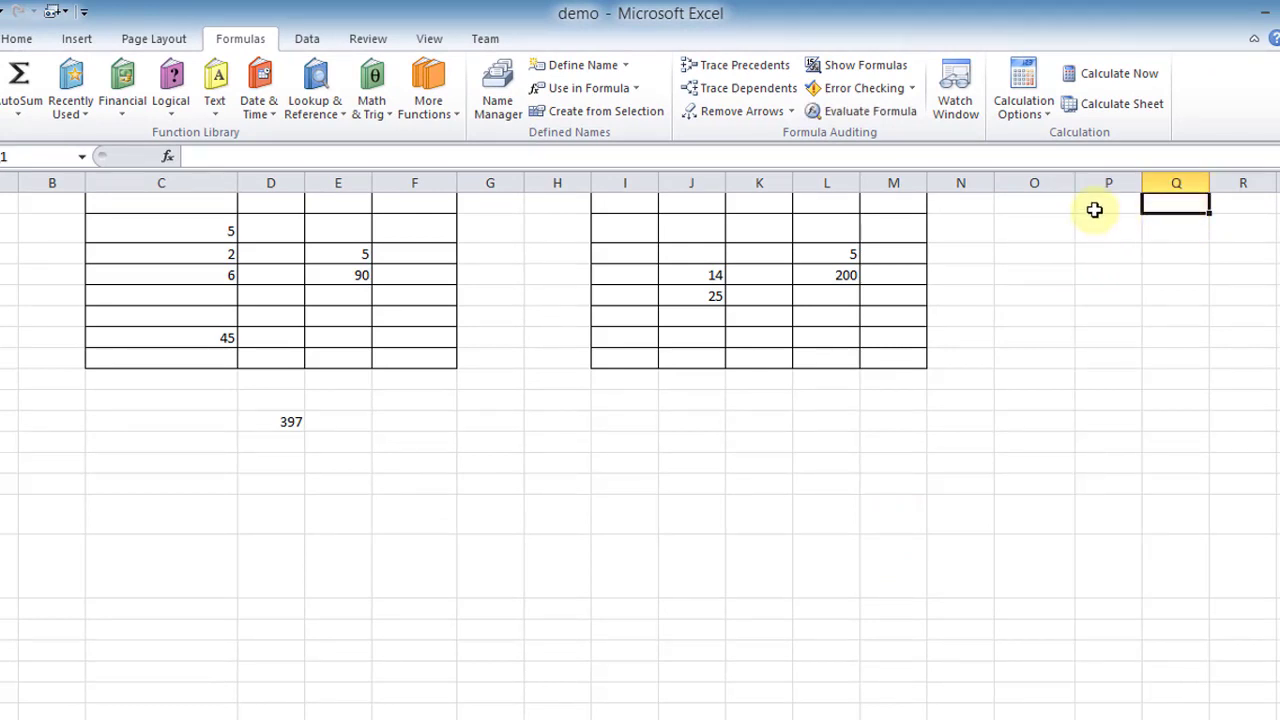
left_click(1063, 202)
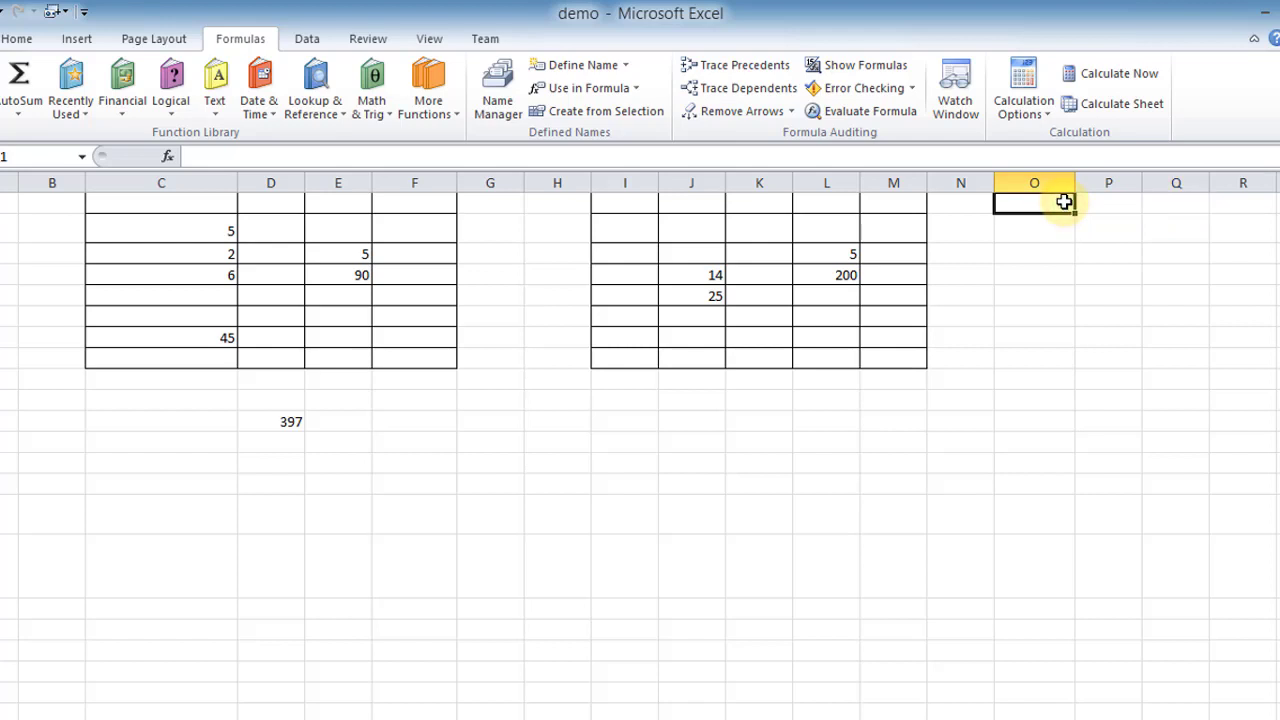
type("10")
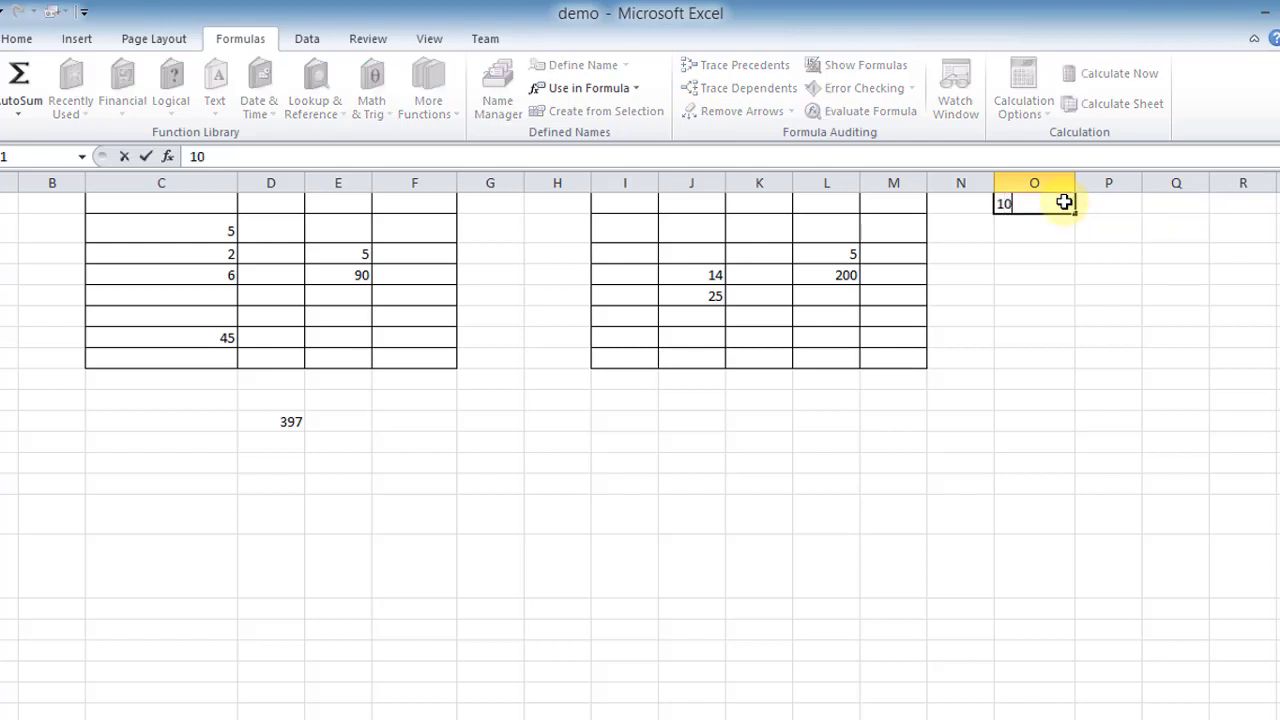
left_click(1094, 211)
type("12")
key("Tab")
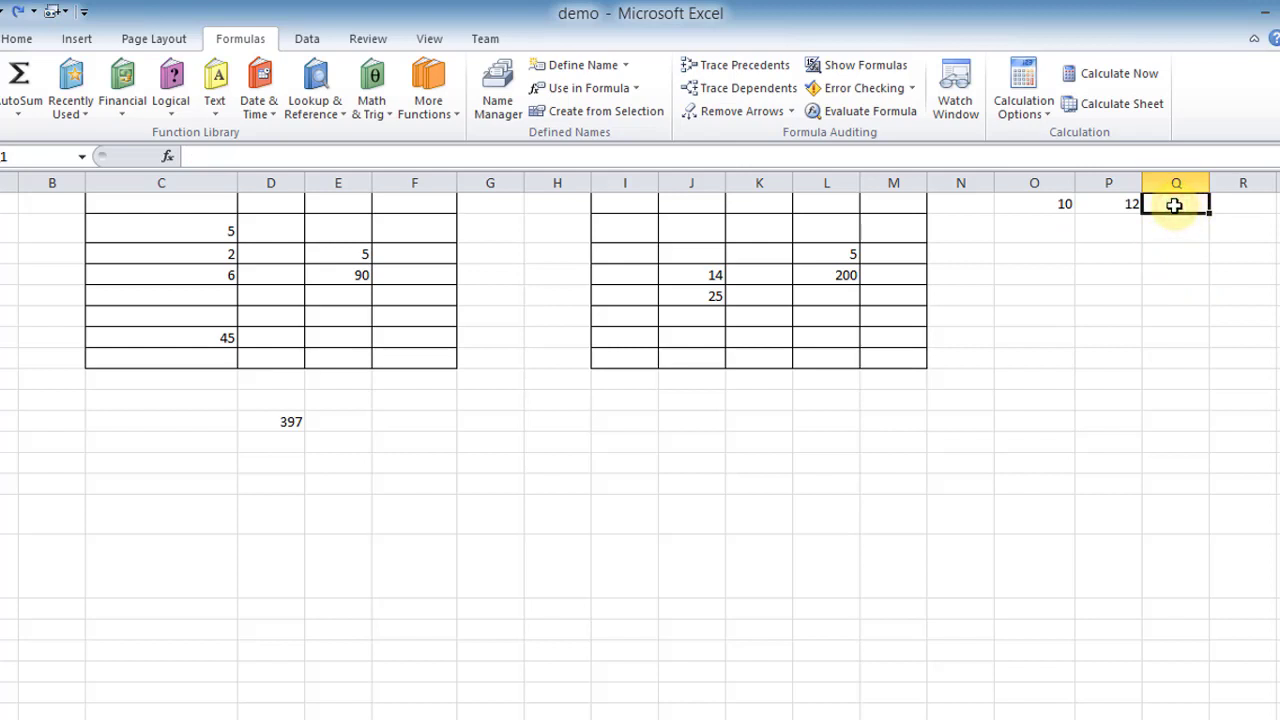
type("=")
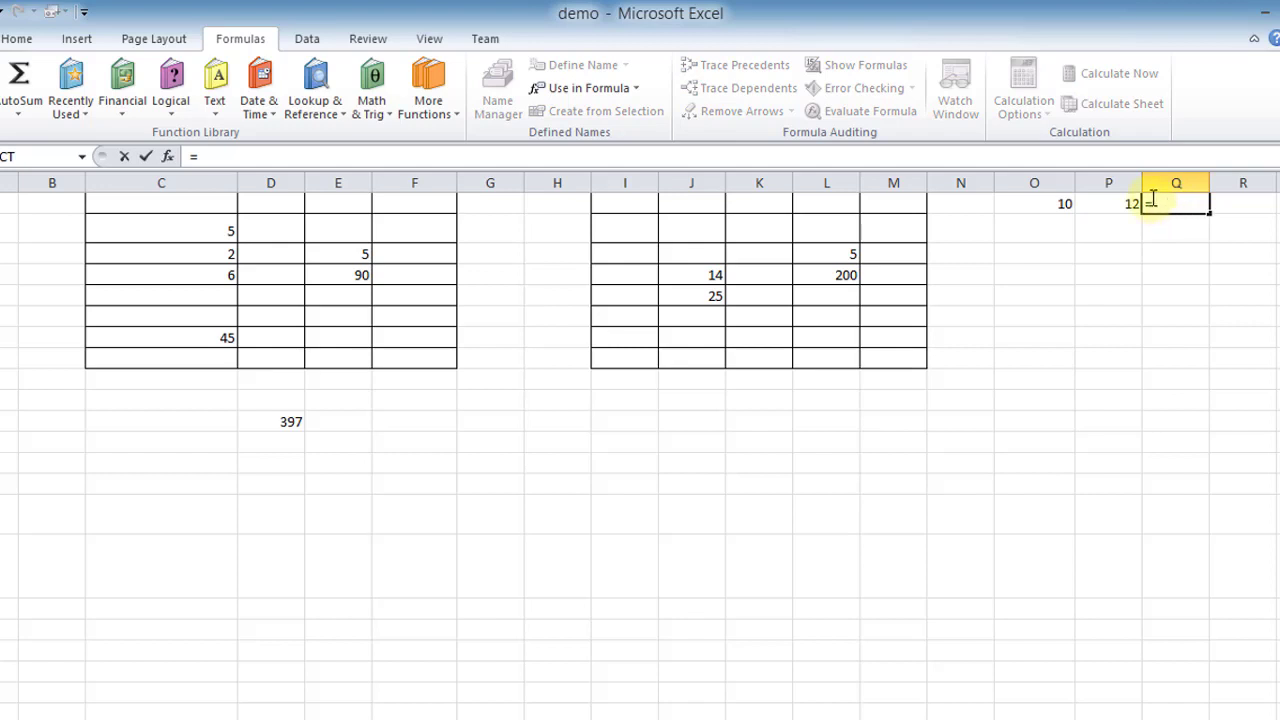
- Build =one+two in Q1 by inserting both defined names, showing 22
left_click(567, 95)
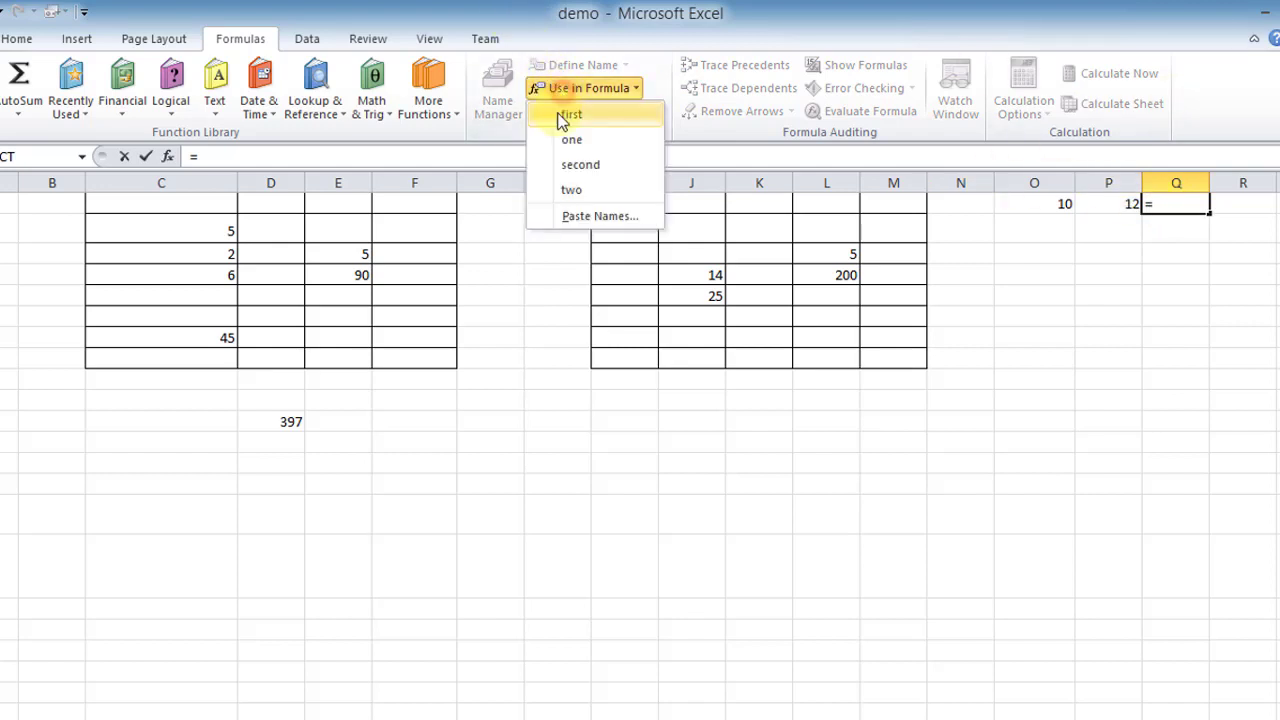
left_click(572, 141)
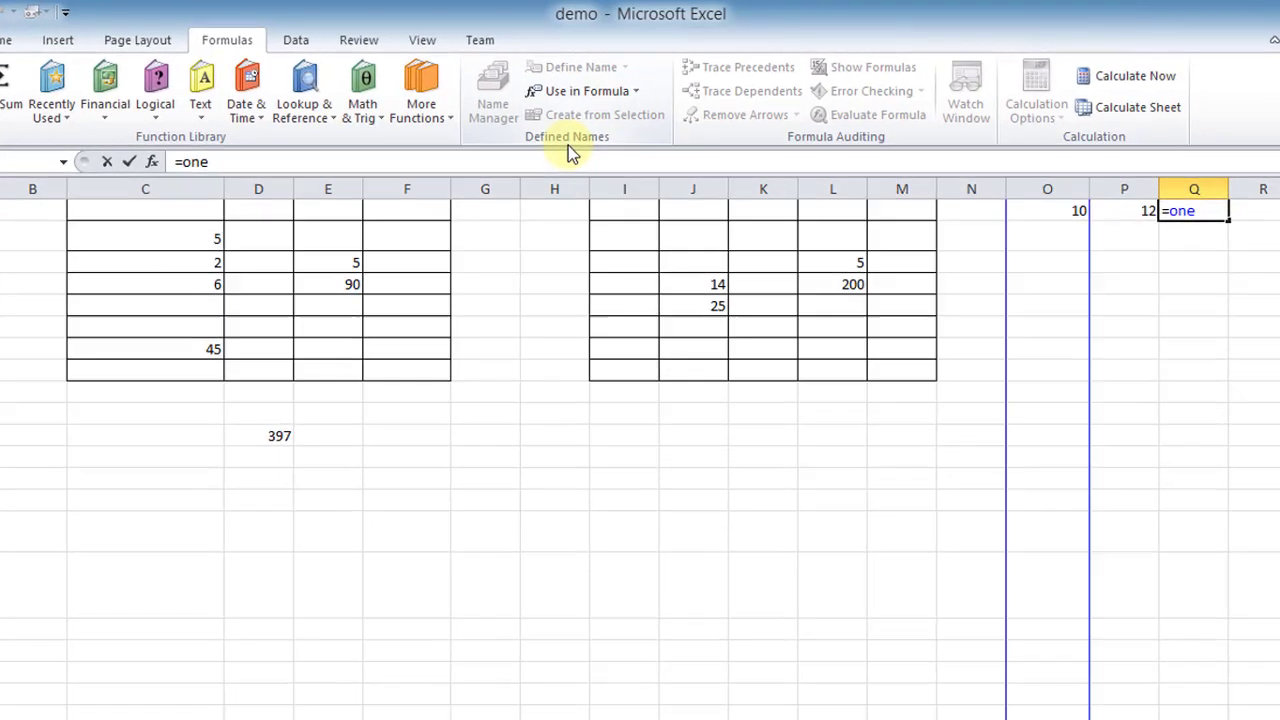
type("+")
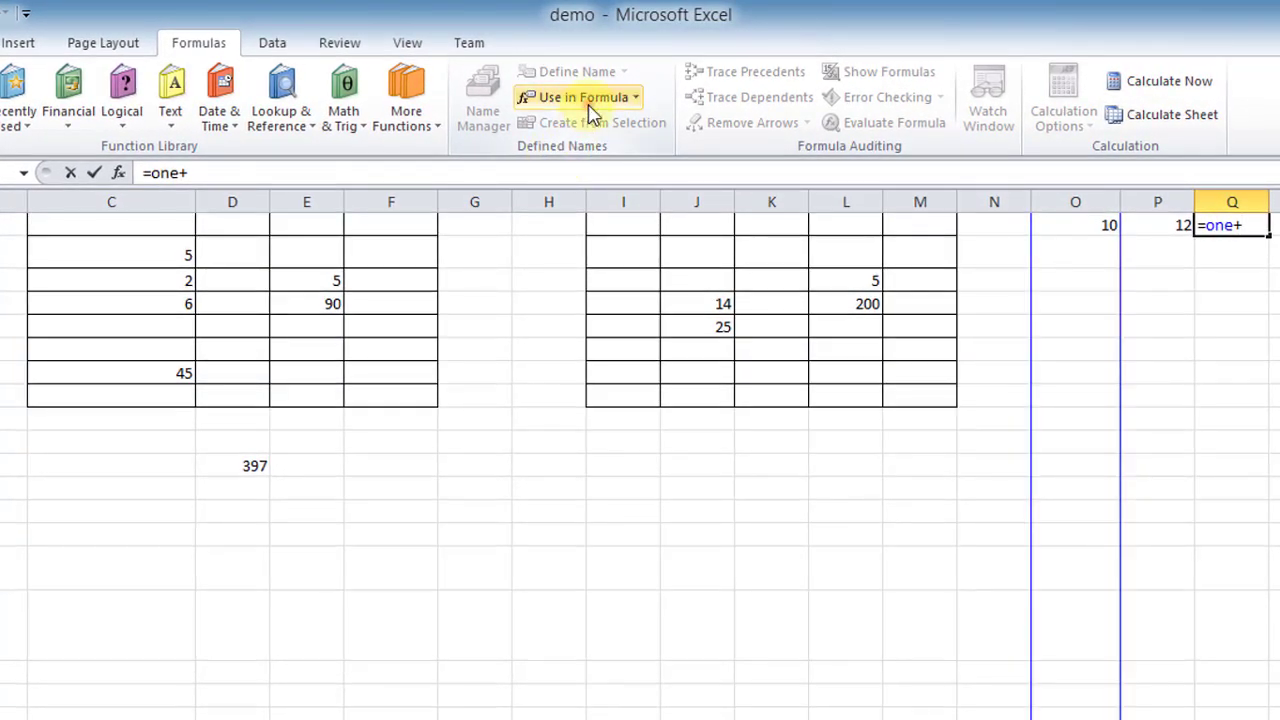
left_click(590, 100)
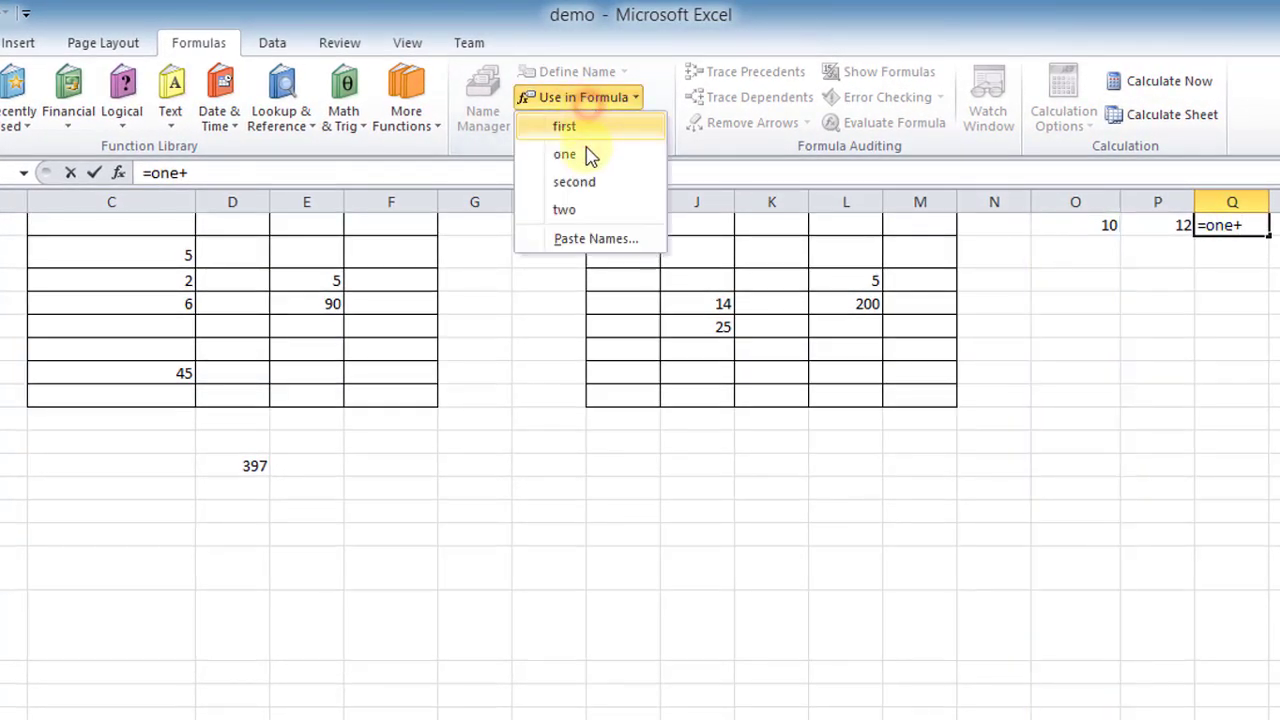
left_click(565, 210)
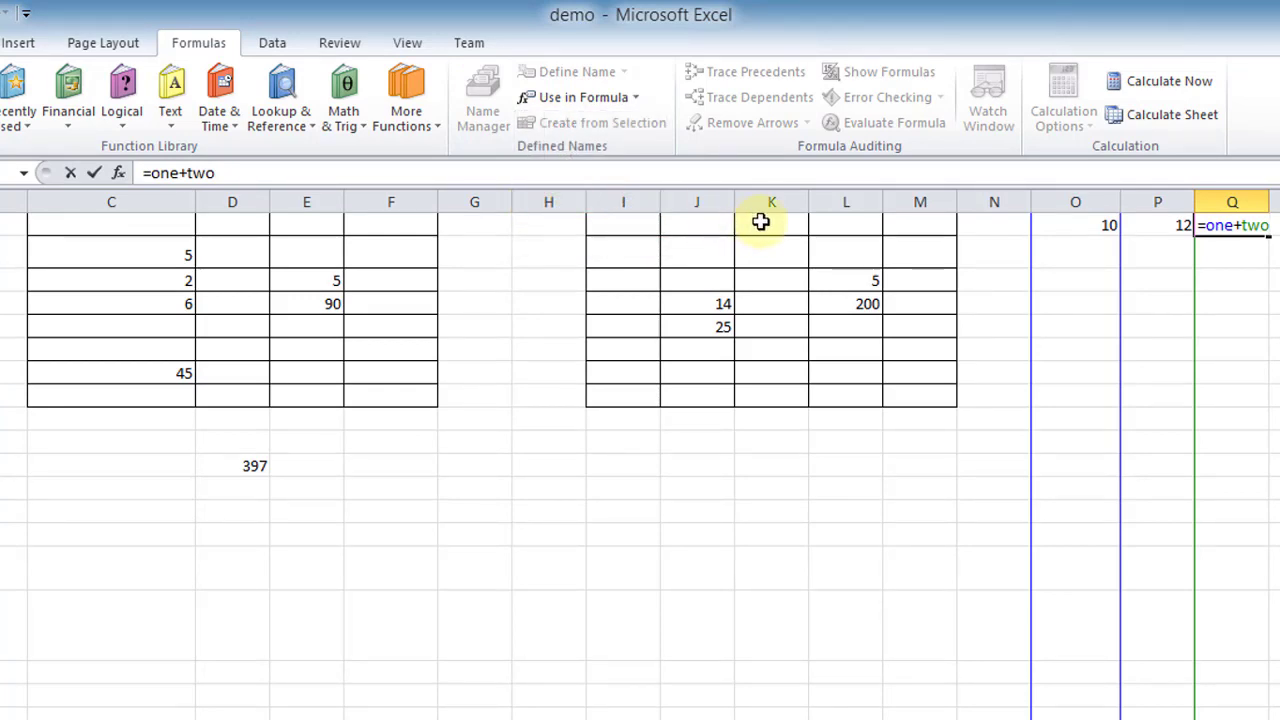
key("Return")
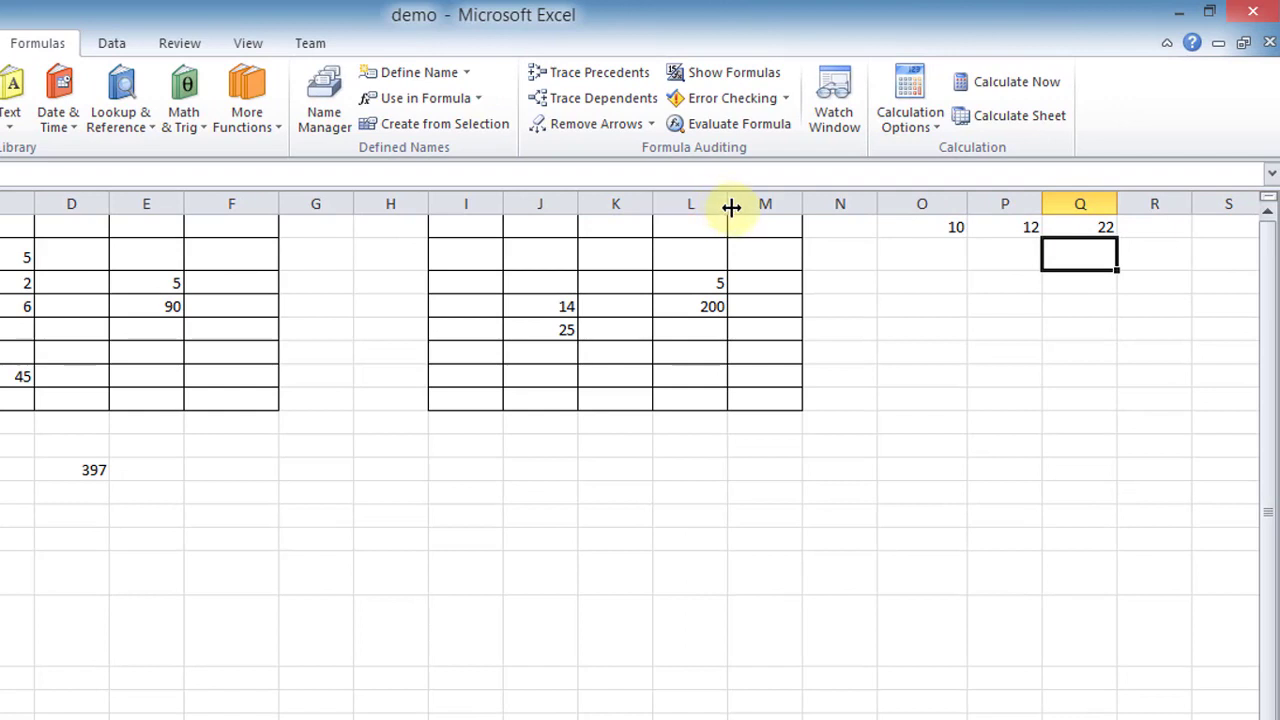
- Fill the =one+two formula down column Q and enter 5 in O2 and 6 in P2
left_click(1108, 230)
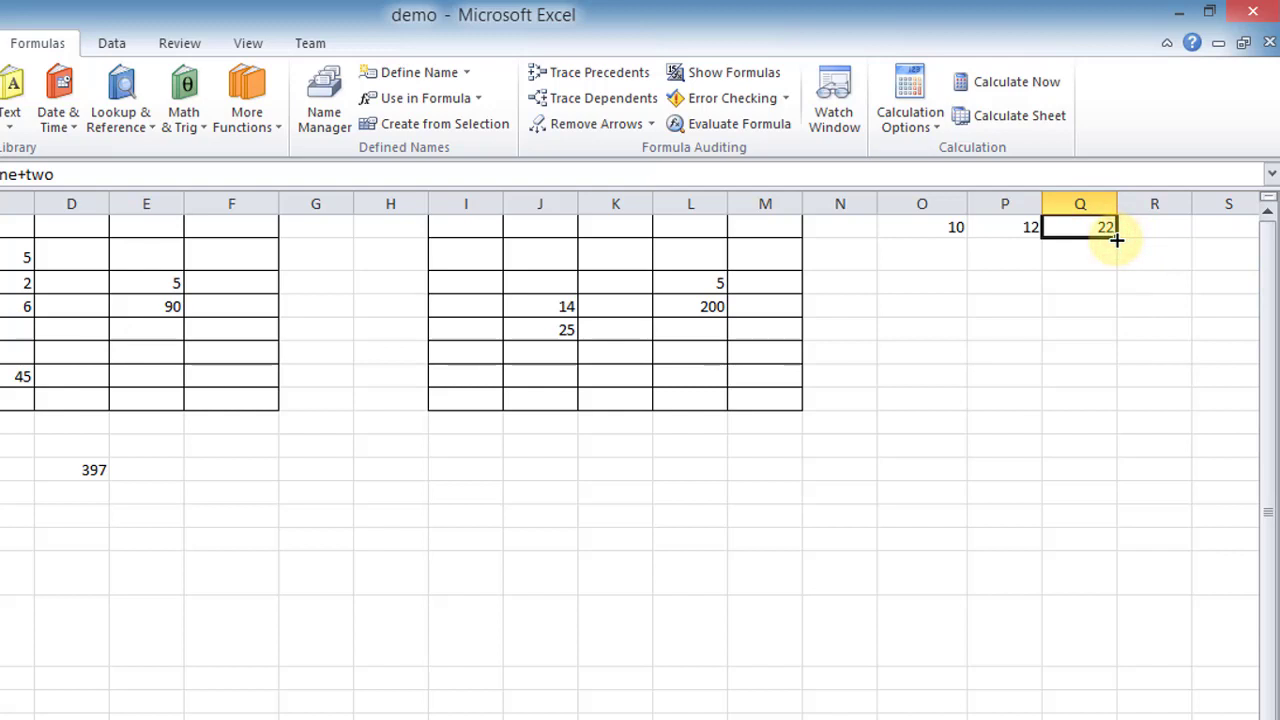
left_click_drag(1115, 242, 1100, 634)
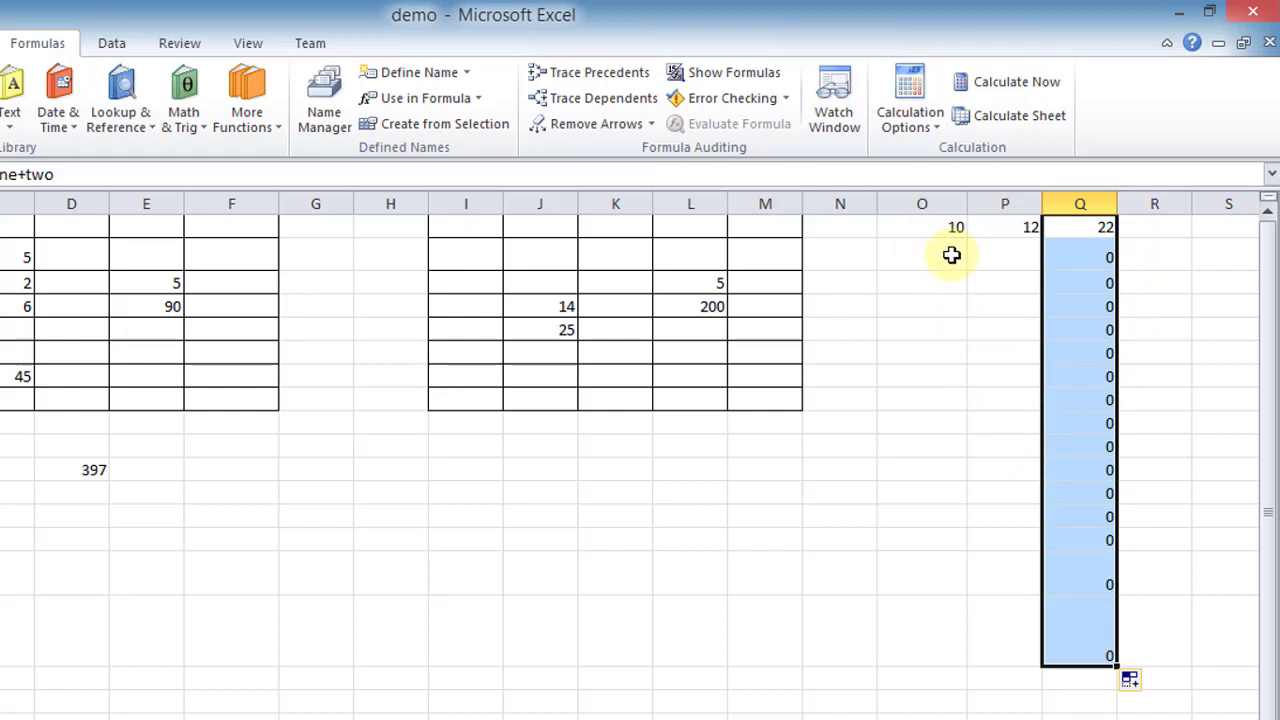
left_click(952, 258)
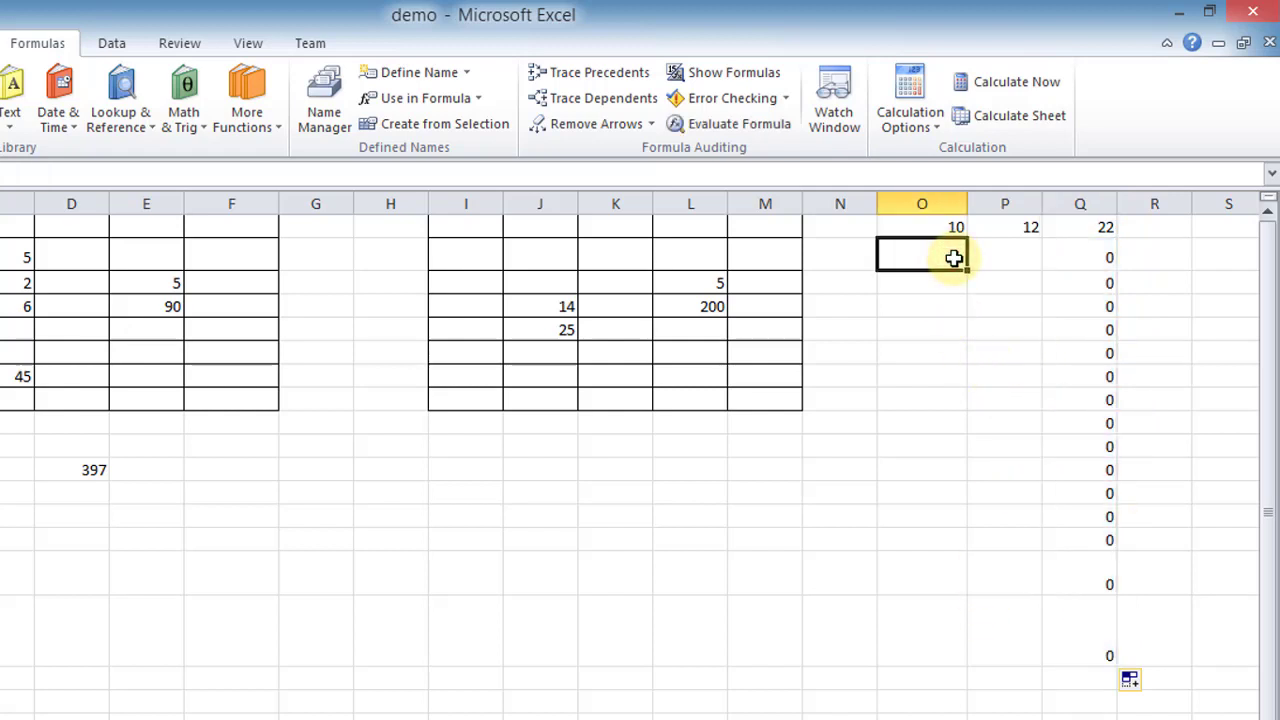
type("5")
left_click(1020, 252)
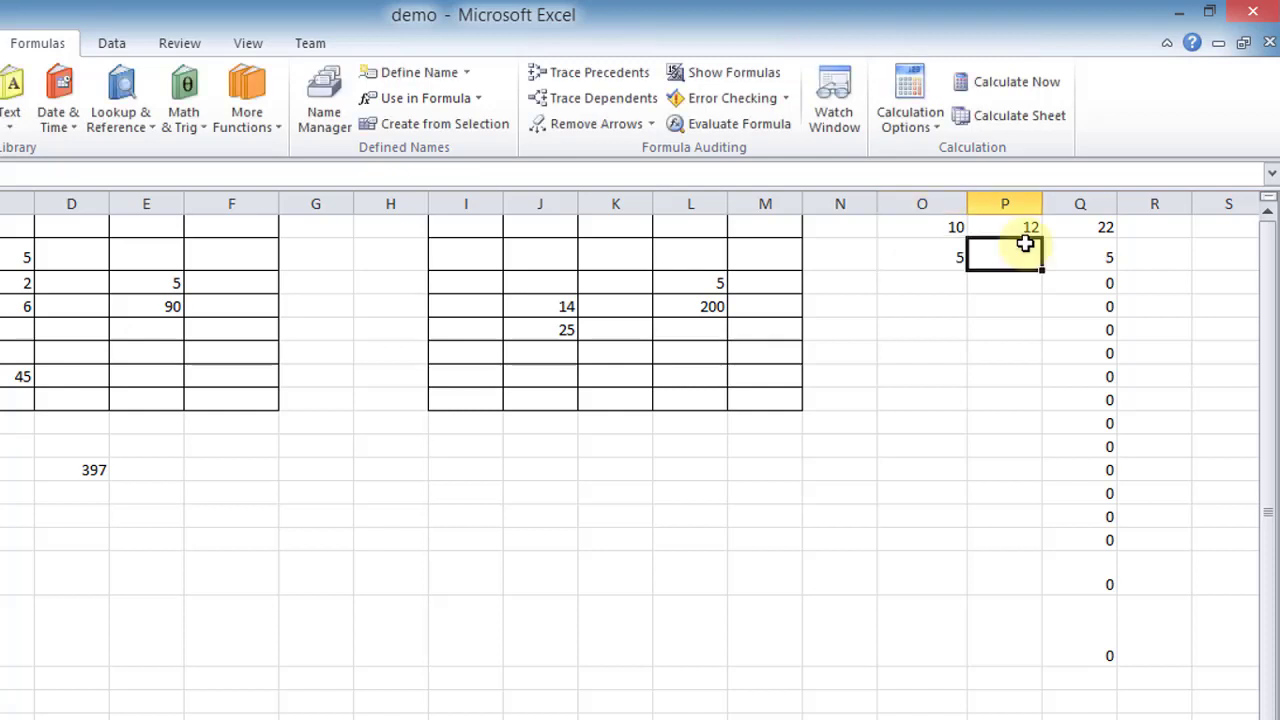
type("6")
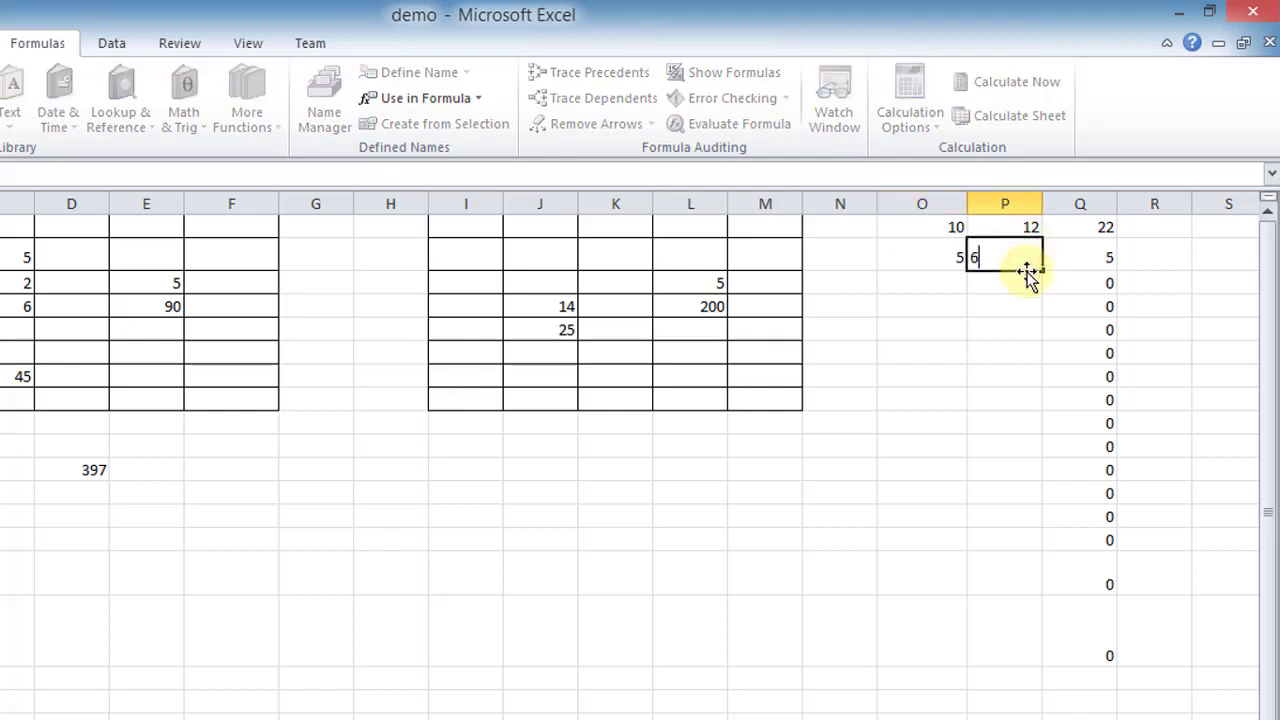
left_click(977, 280)
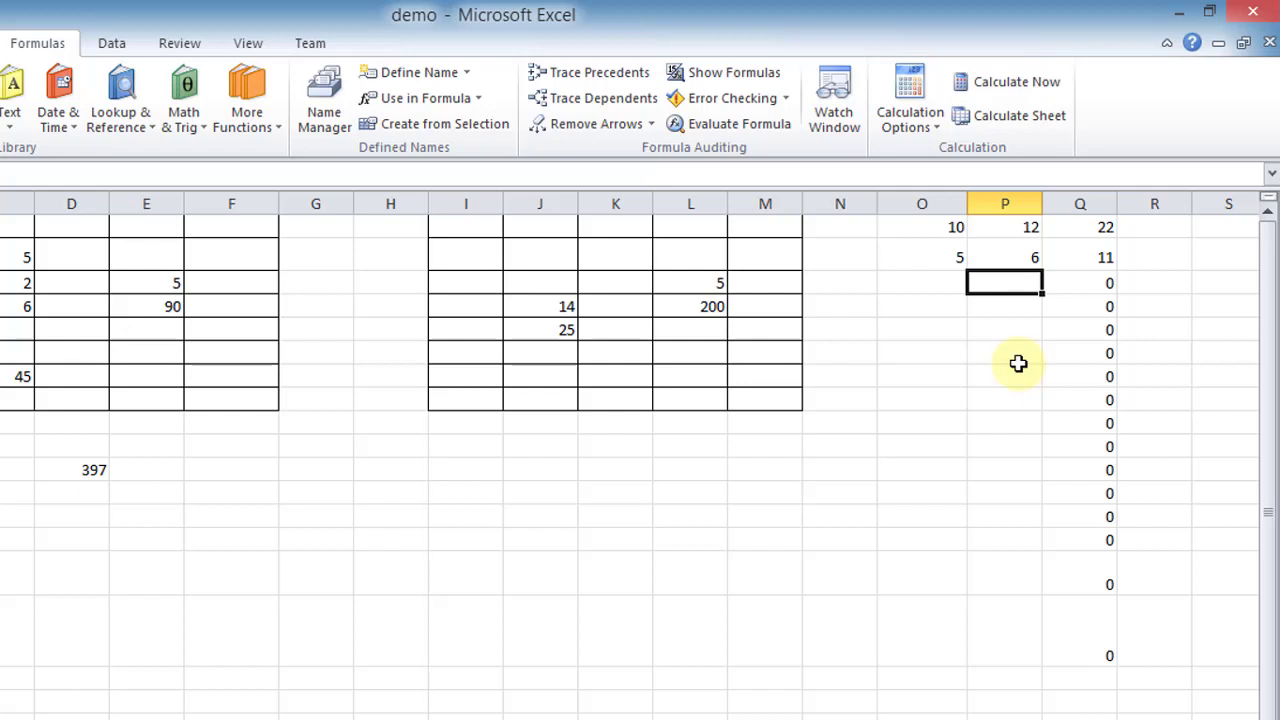
- Enter 42 in P3, 25 in P5, 4 in O5, 60 in P7 and 85 in O7
type("42")
left_click(1010, 329)
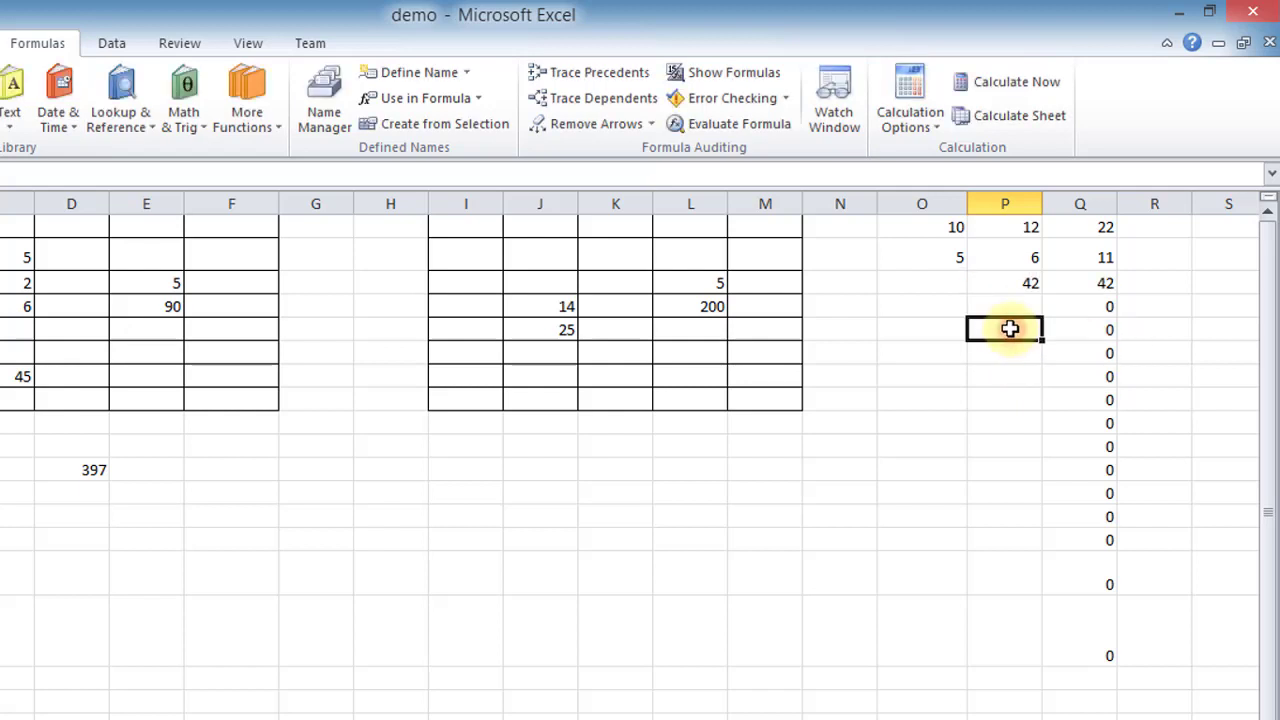
type("25")
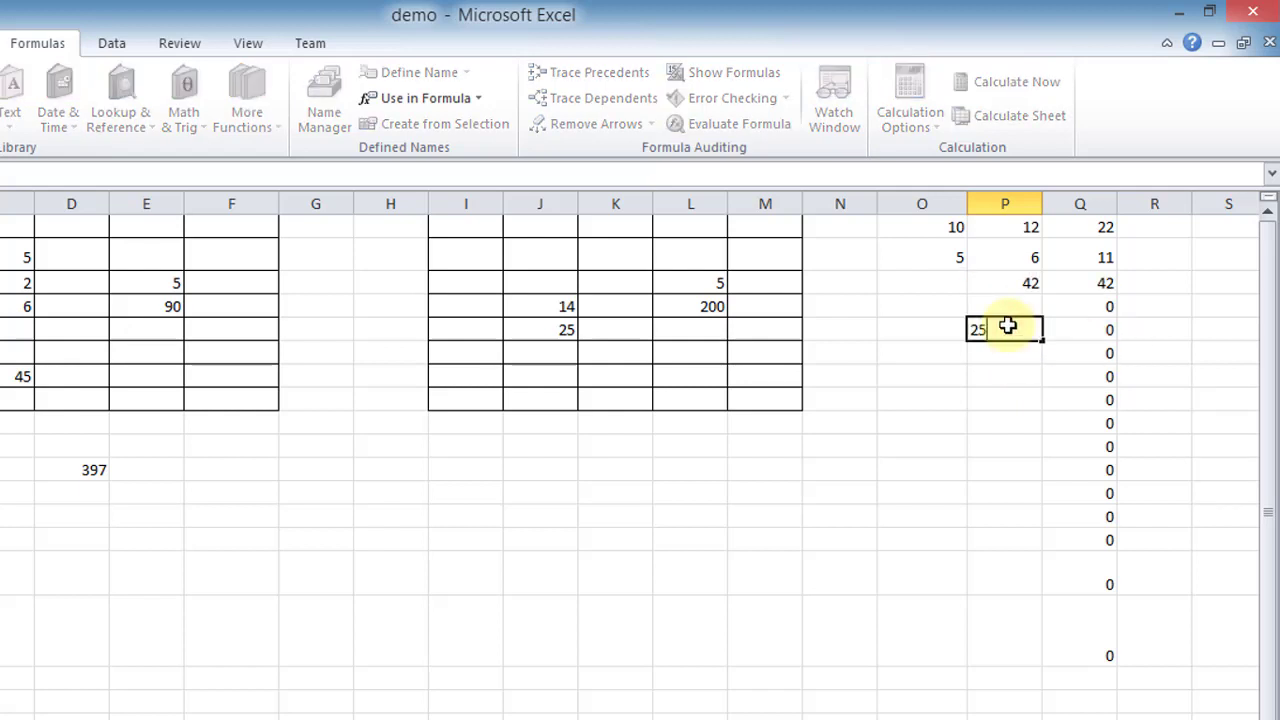
left_click(1025, 355)
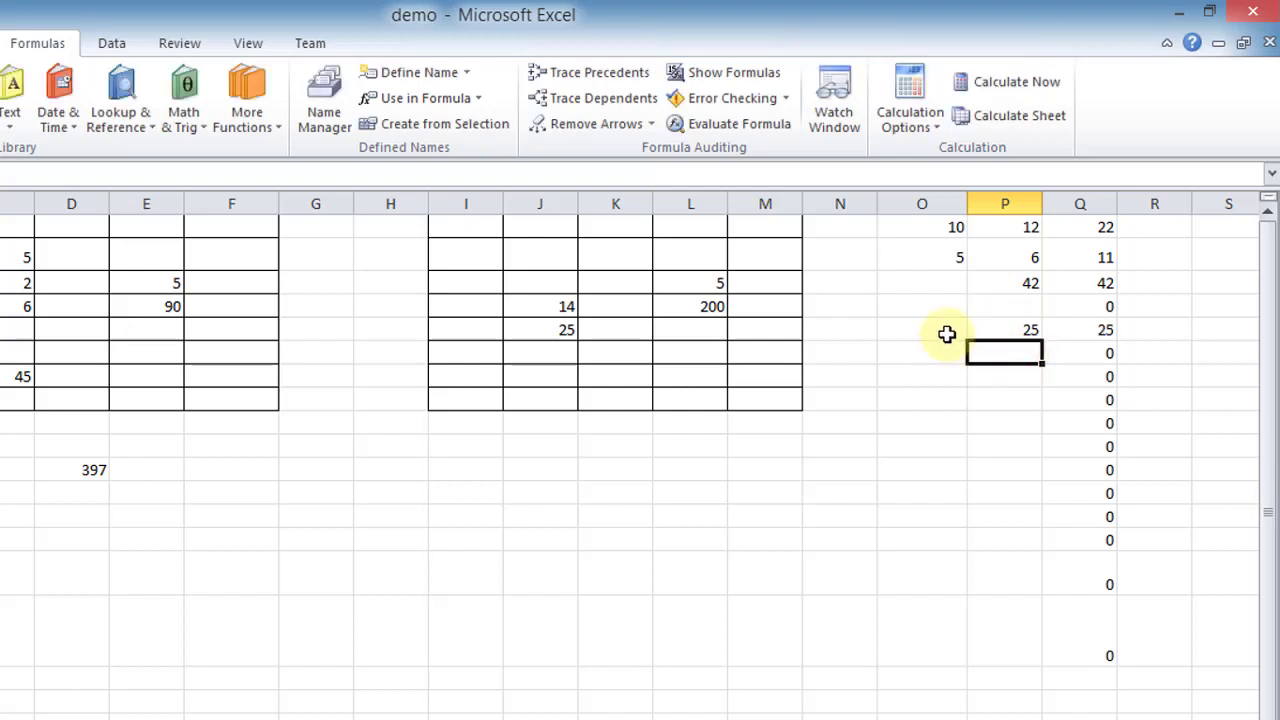
left_click(947, 334)
type("4")
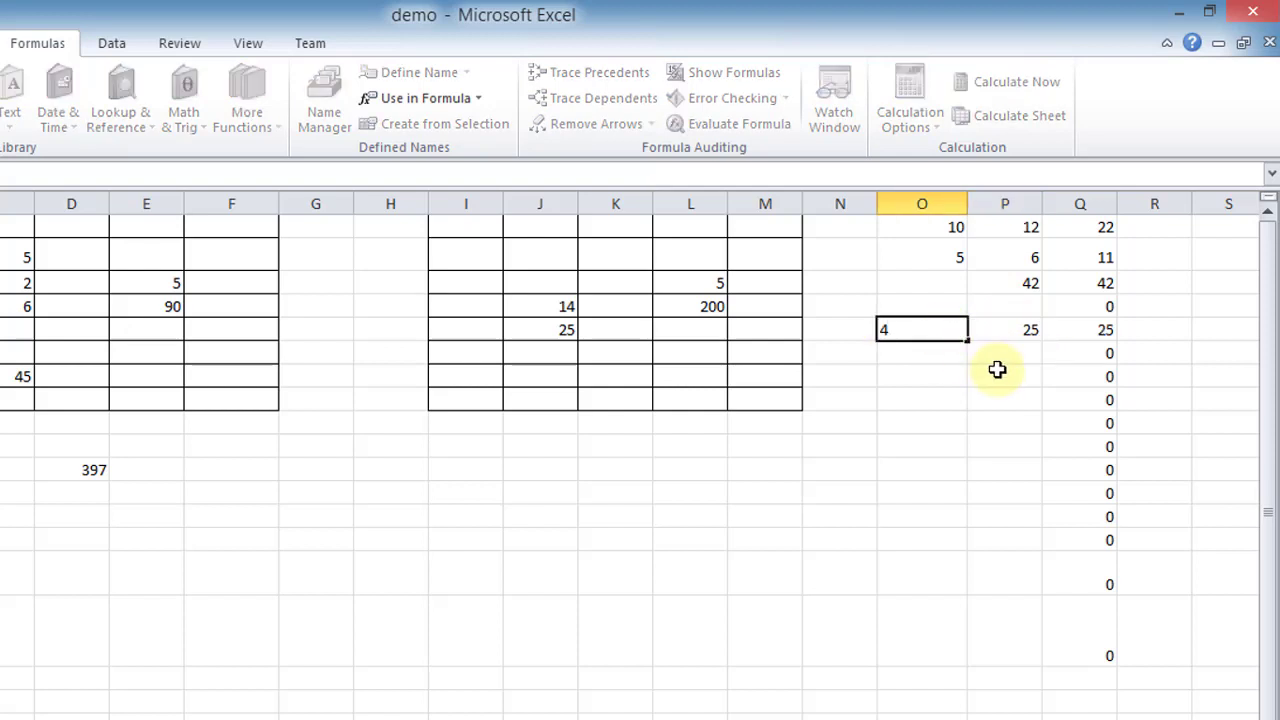
left_click(997, 370)
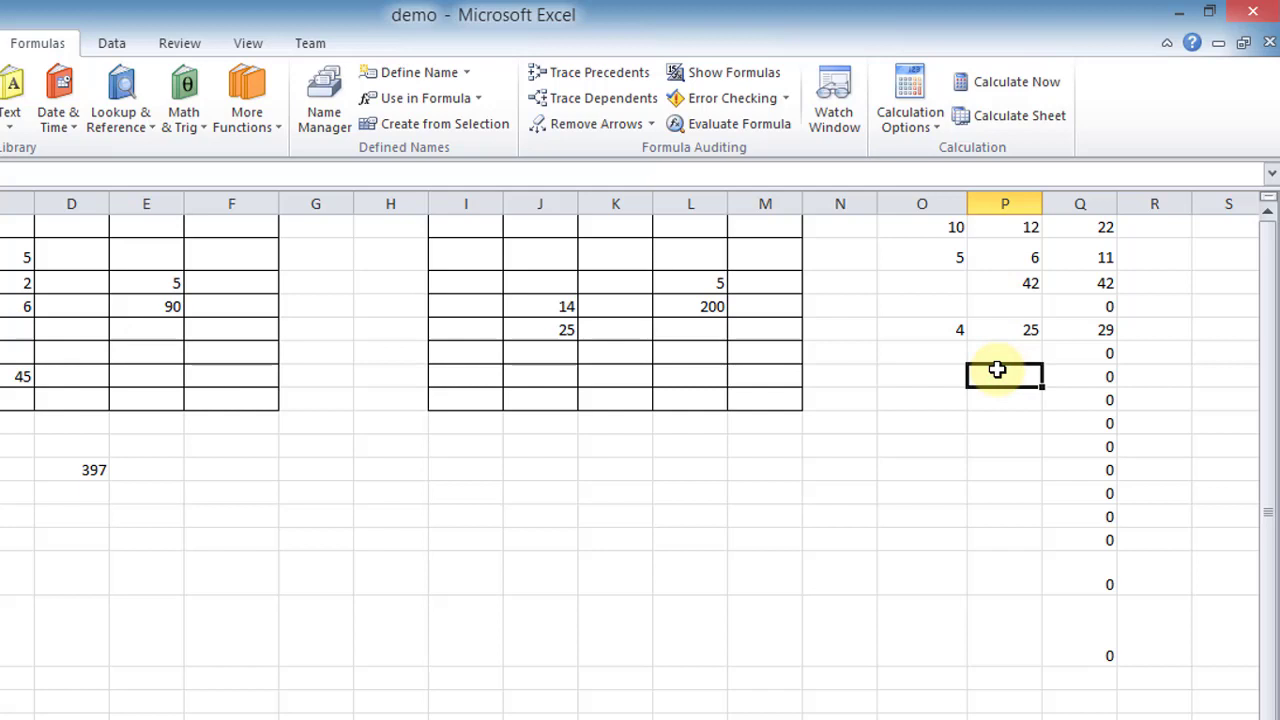
type("60")
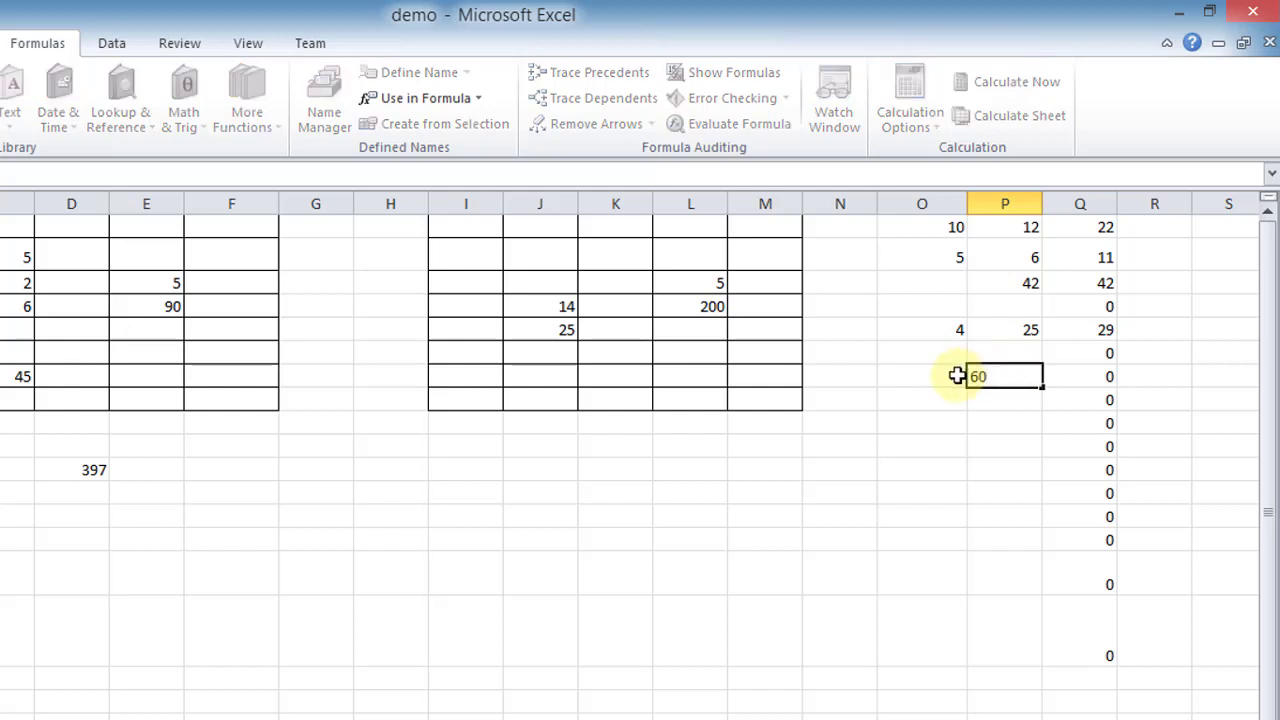
left_click(957, 376)
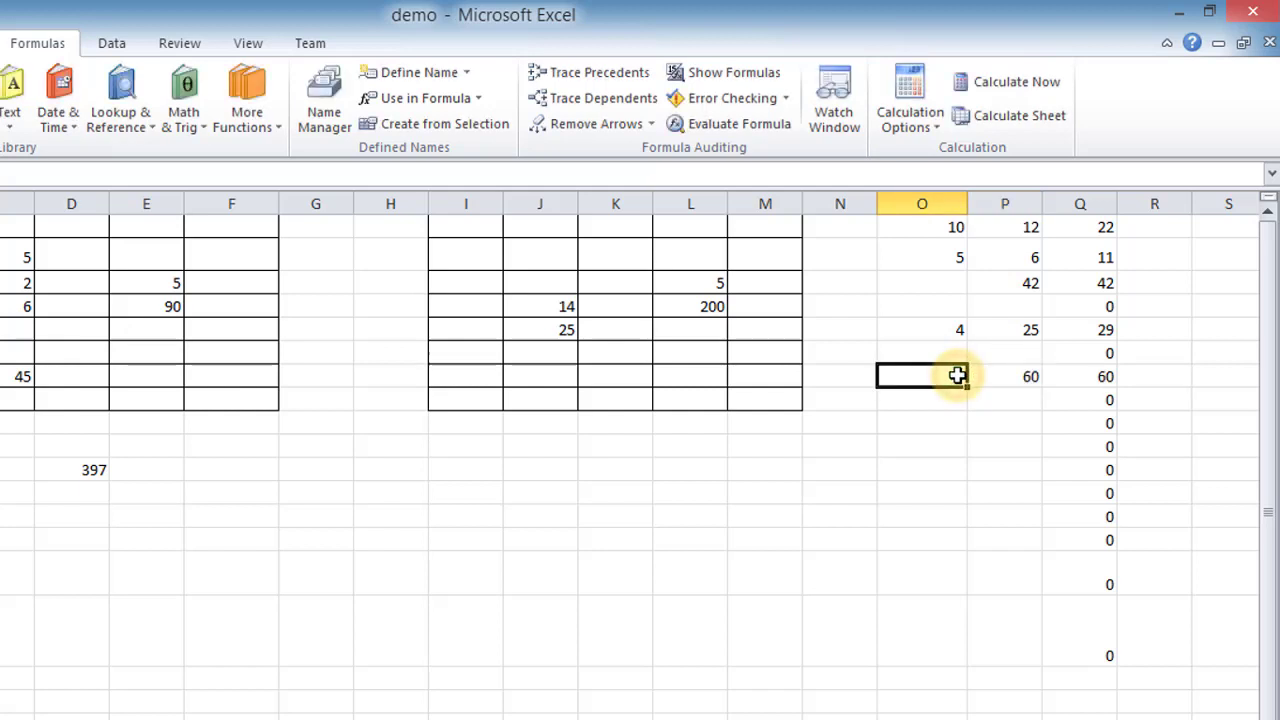
type("85")
left_click(991, 466)
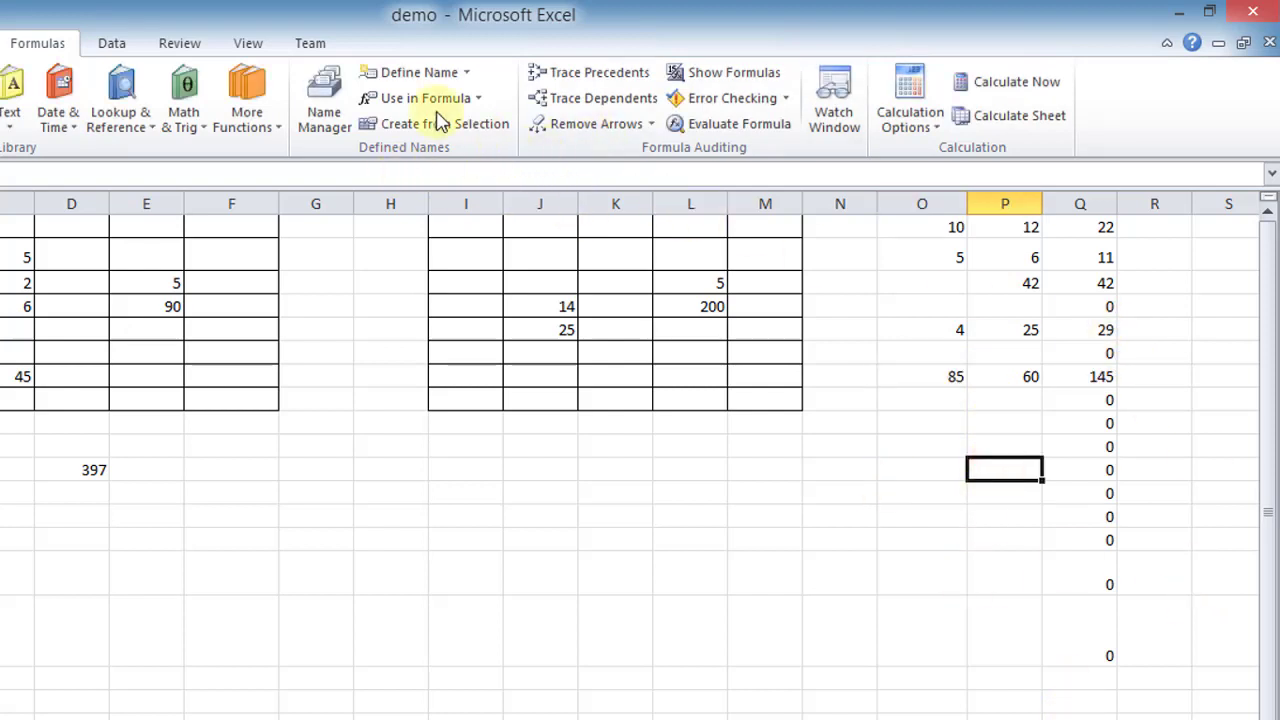
- In Name Manager, edit the name 'first' to 'first1', then choose Delete on it
left_click(322, 108)
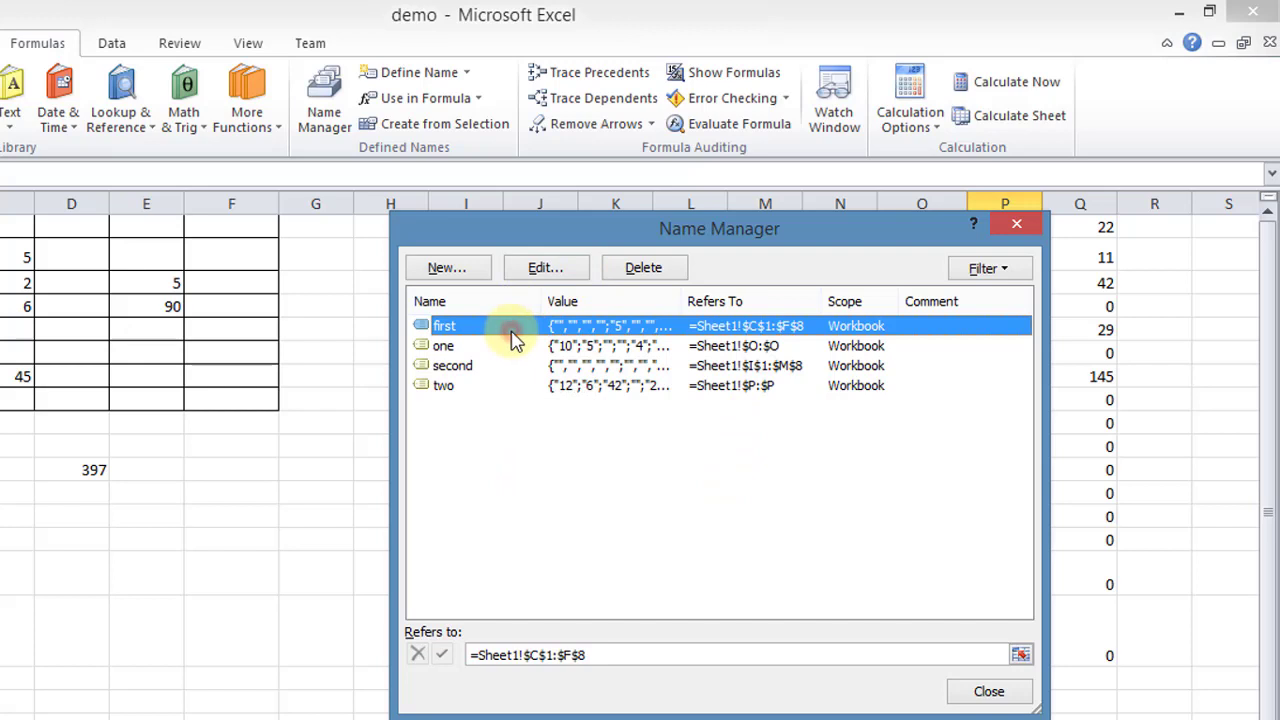
left_click(528, 280)
type("first1")
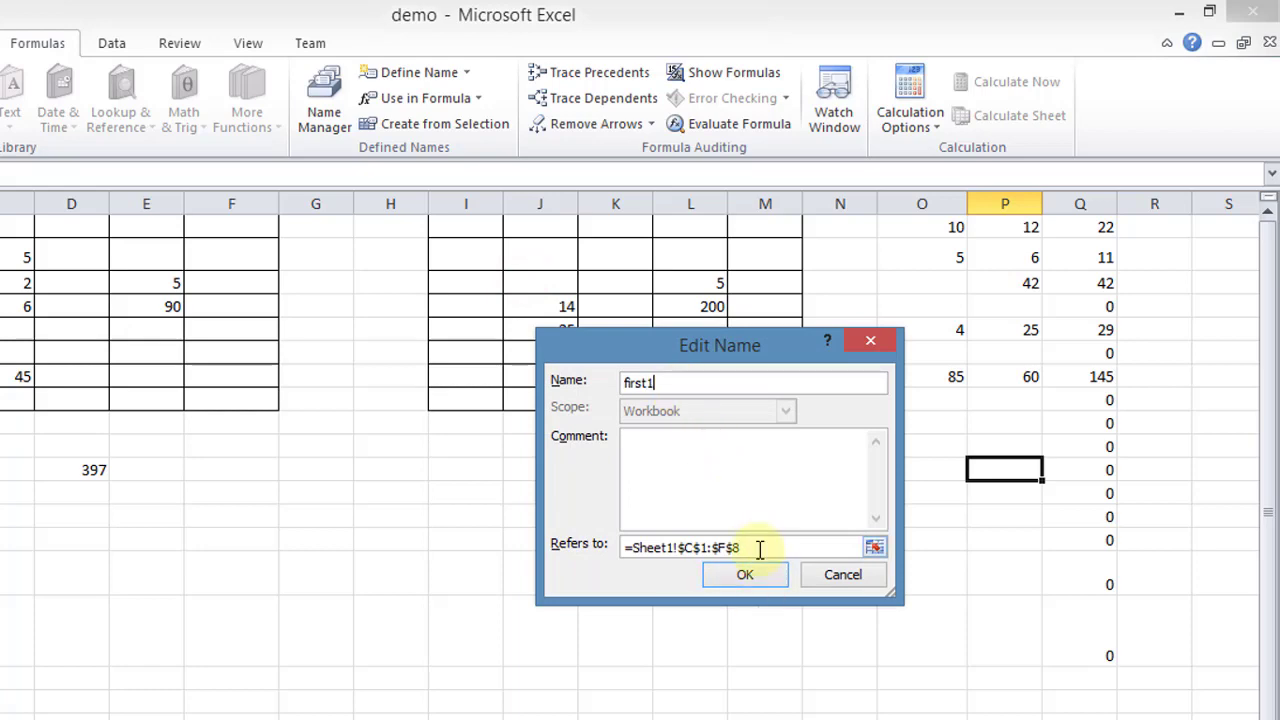
left_click(745, 575)
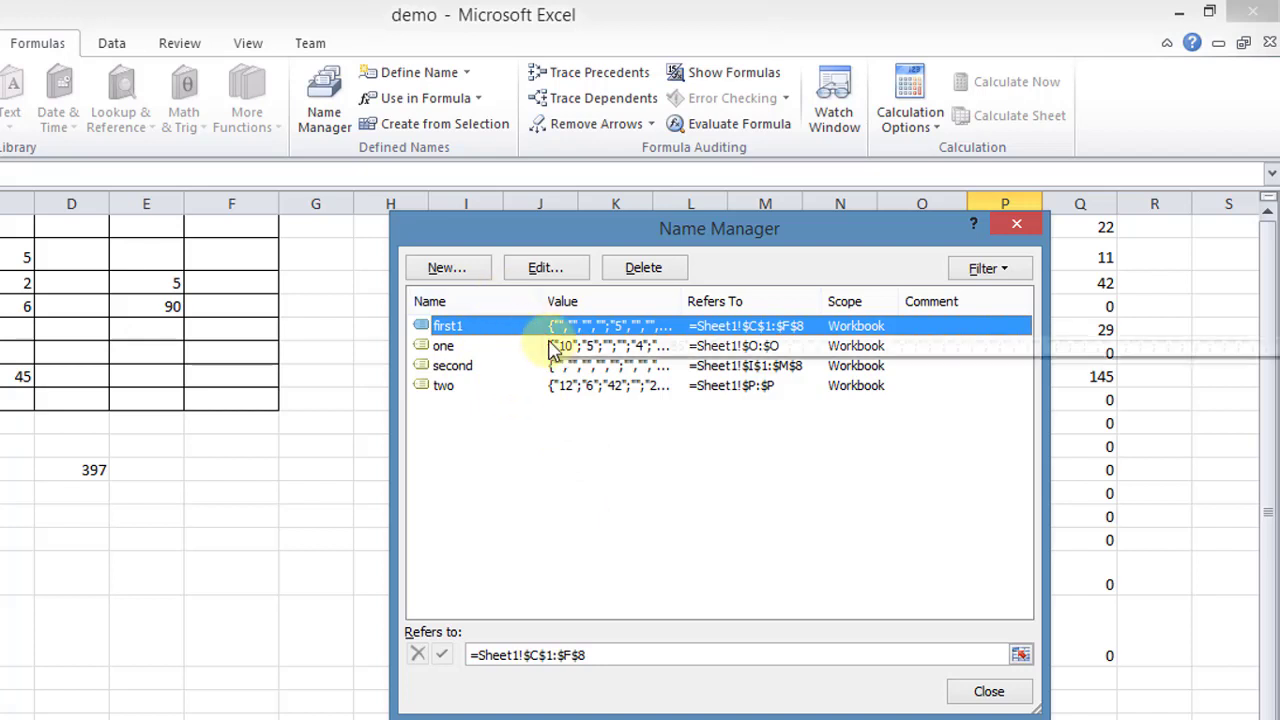
left_click(627, 277)
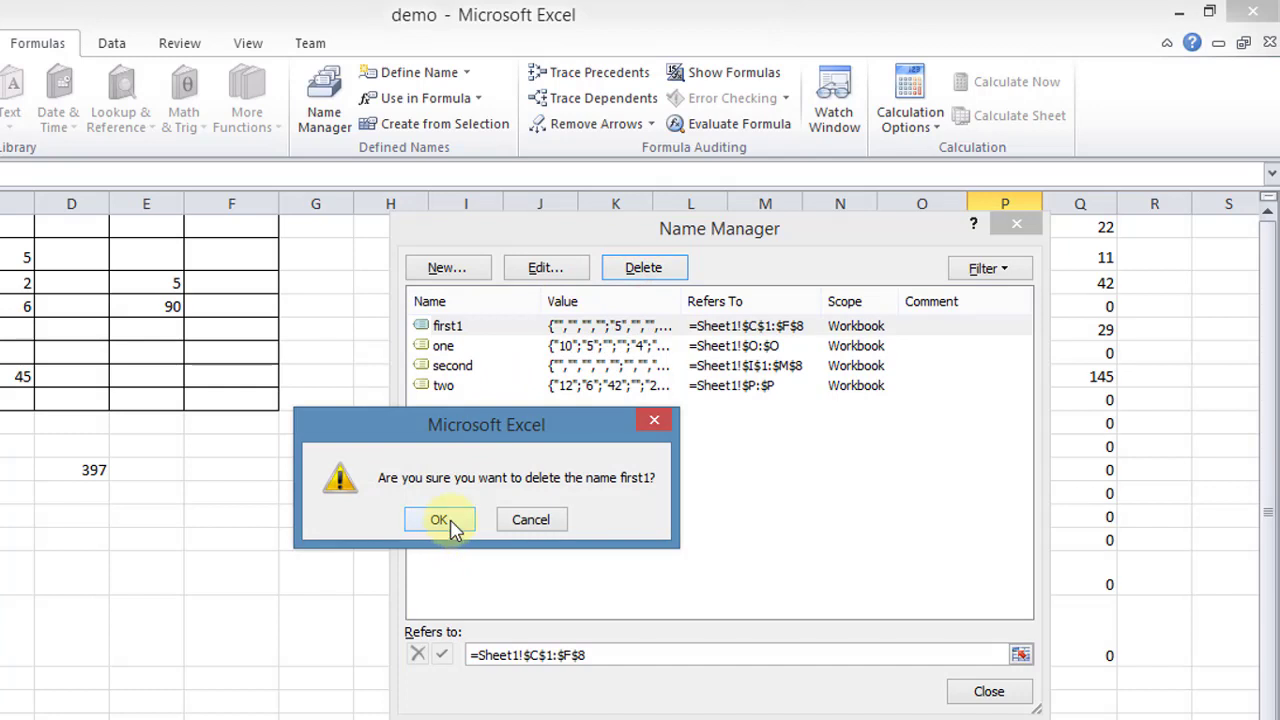
- Delete the defined names first1, second, two and one, confirming each deletion
left_click(441, 520)
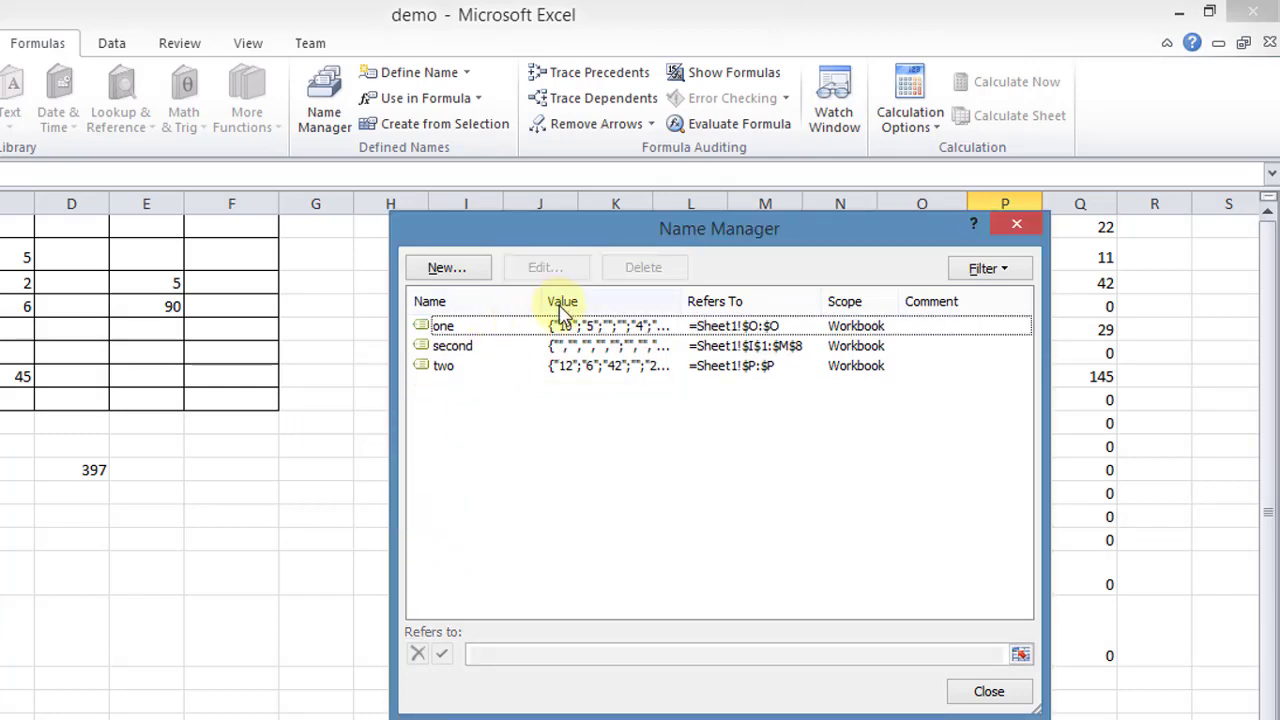
left_click(512, 345)
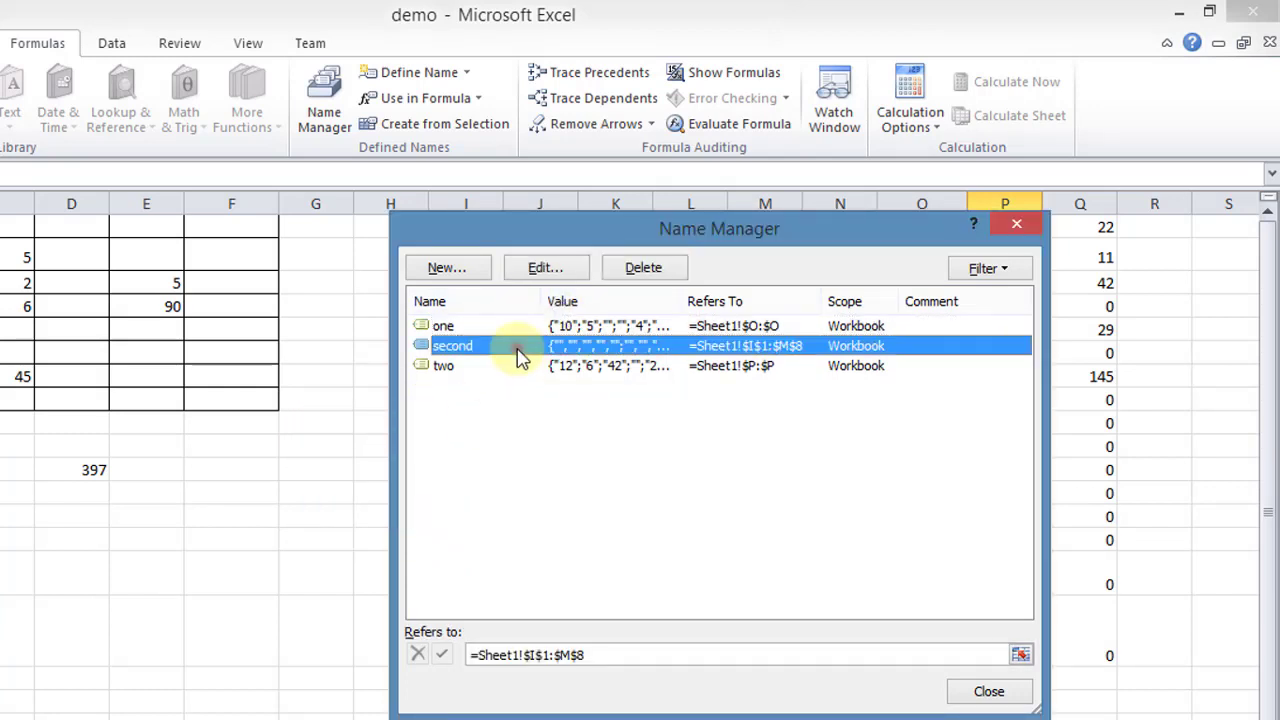
left_click(648, 272)
left_click(443, 520)
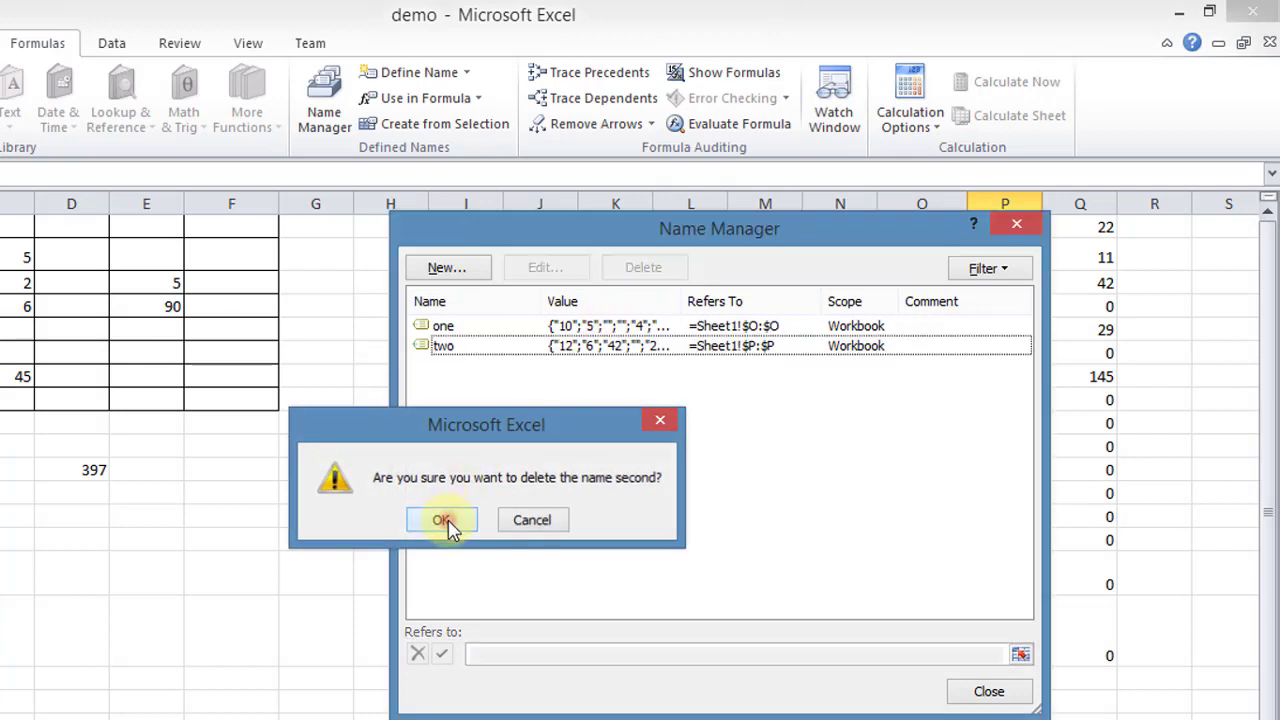
left_click(585, 352)
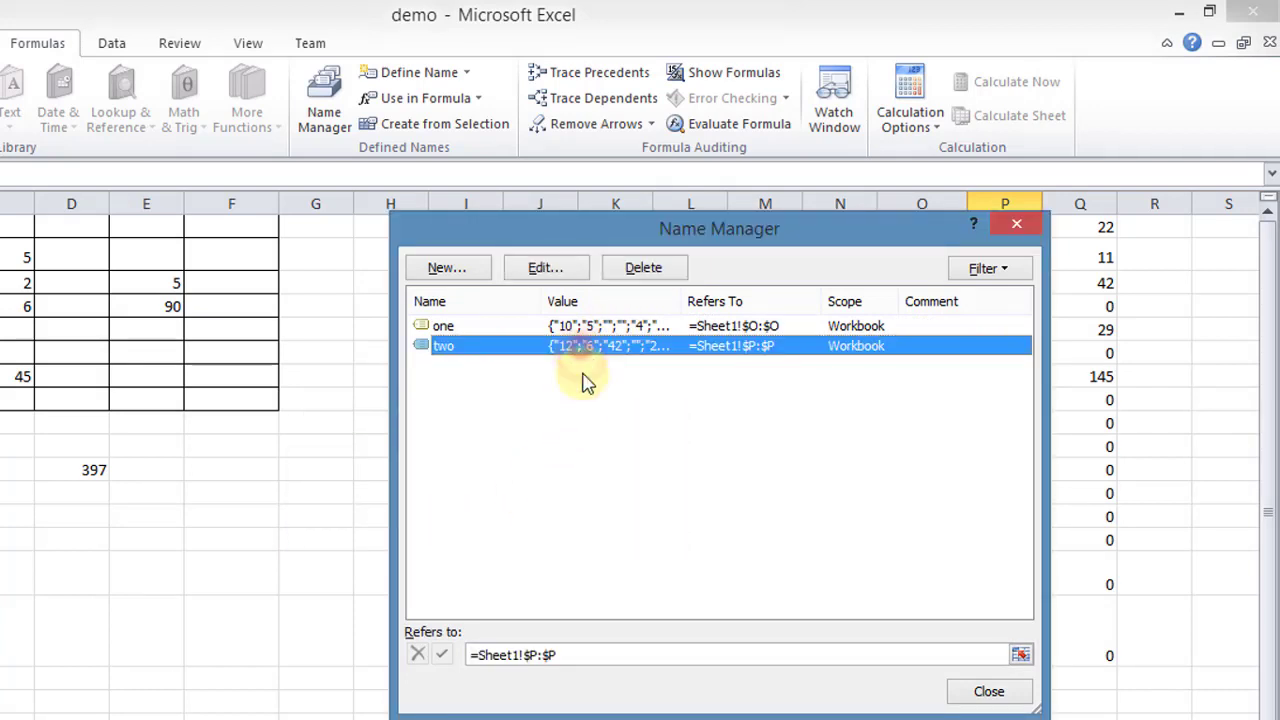
left_click(632, 274)
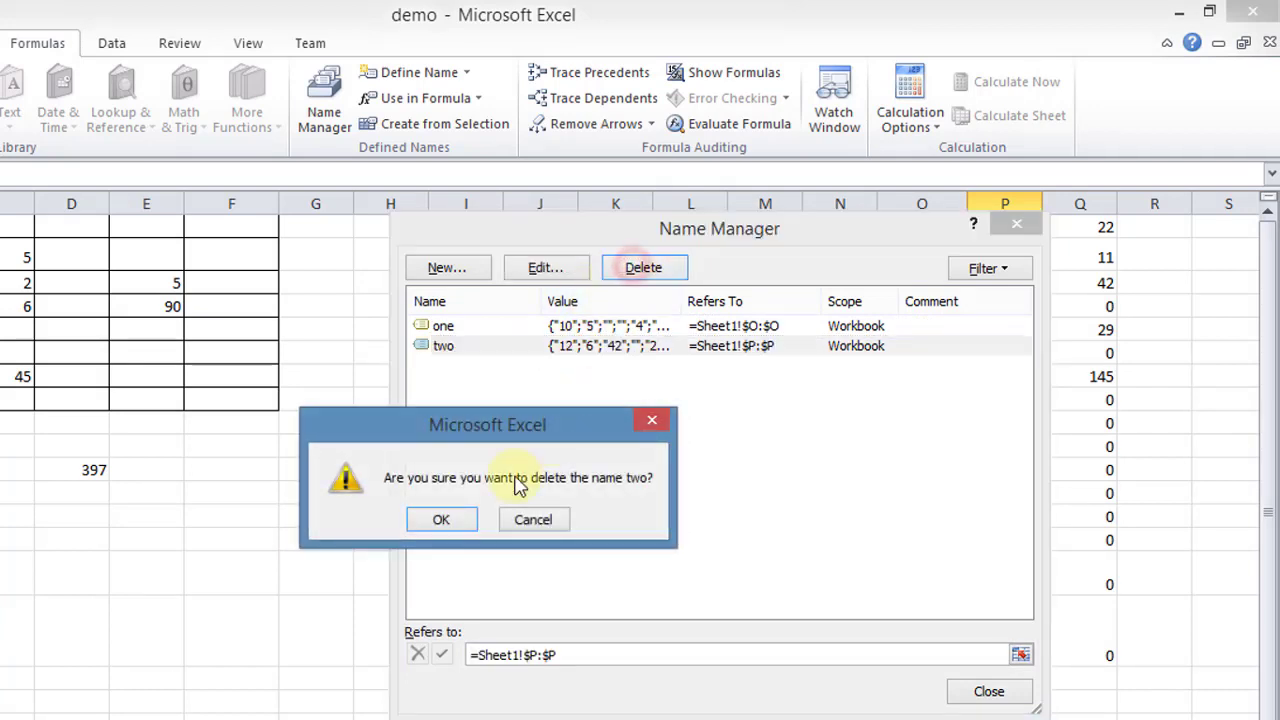
left_click(443, 518)
left_click(605, 330)
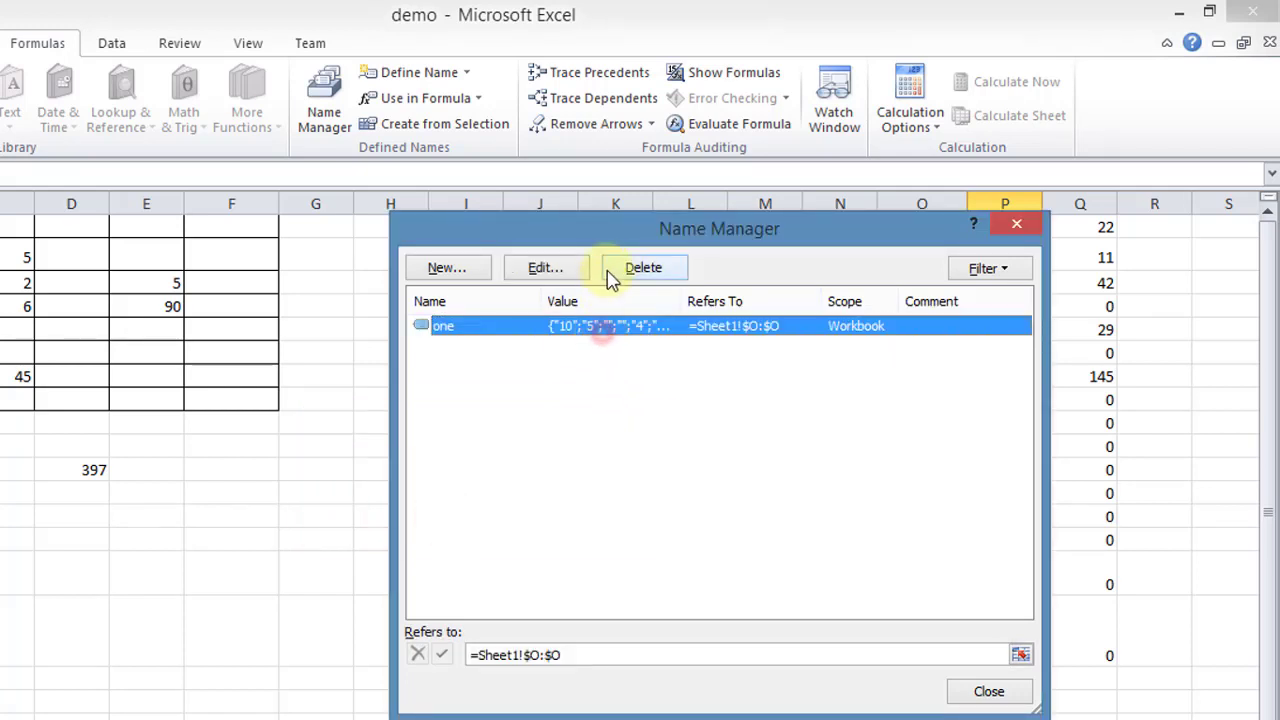
left_click(615, 270)
left_click(462, 521)
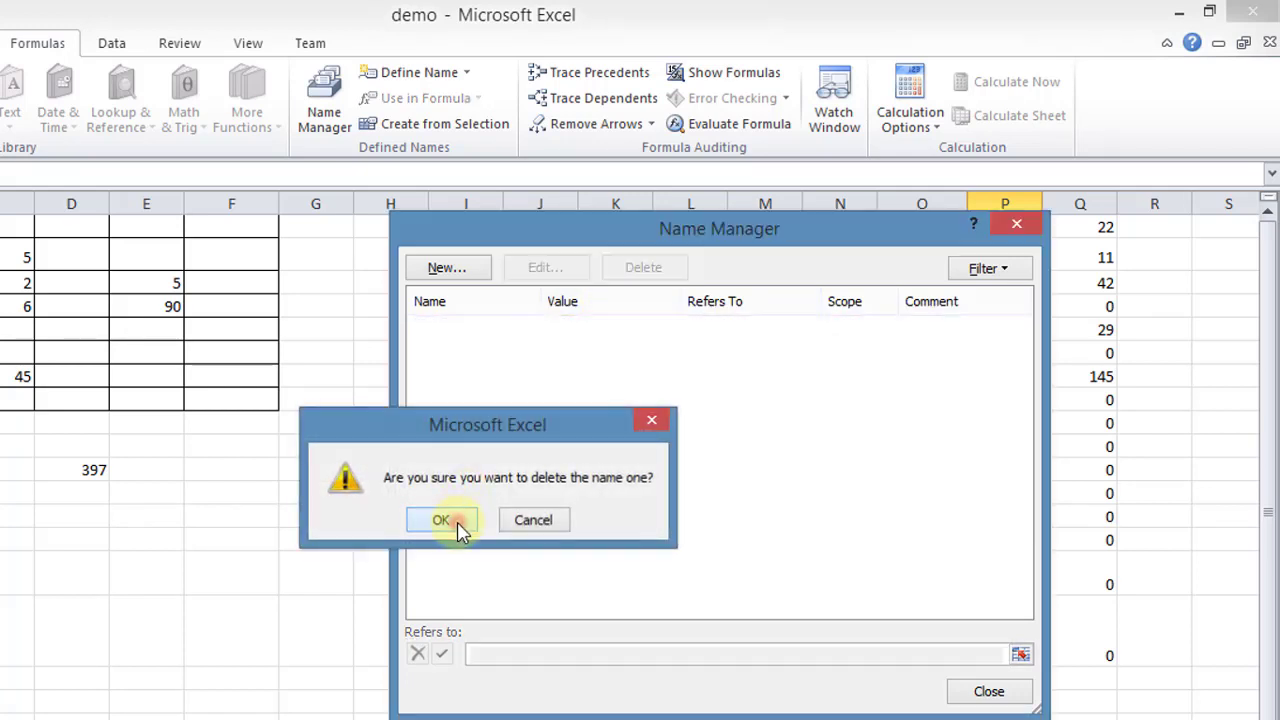
left_click(530, 476)
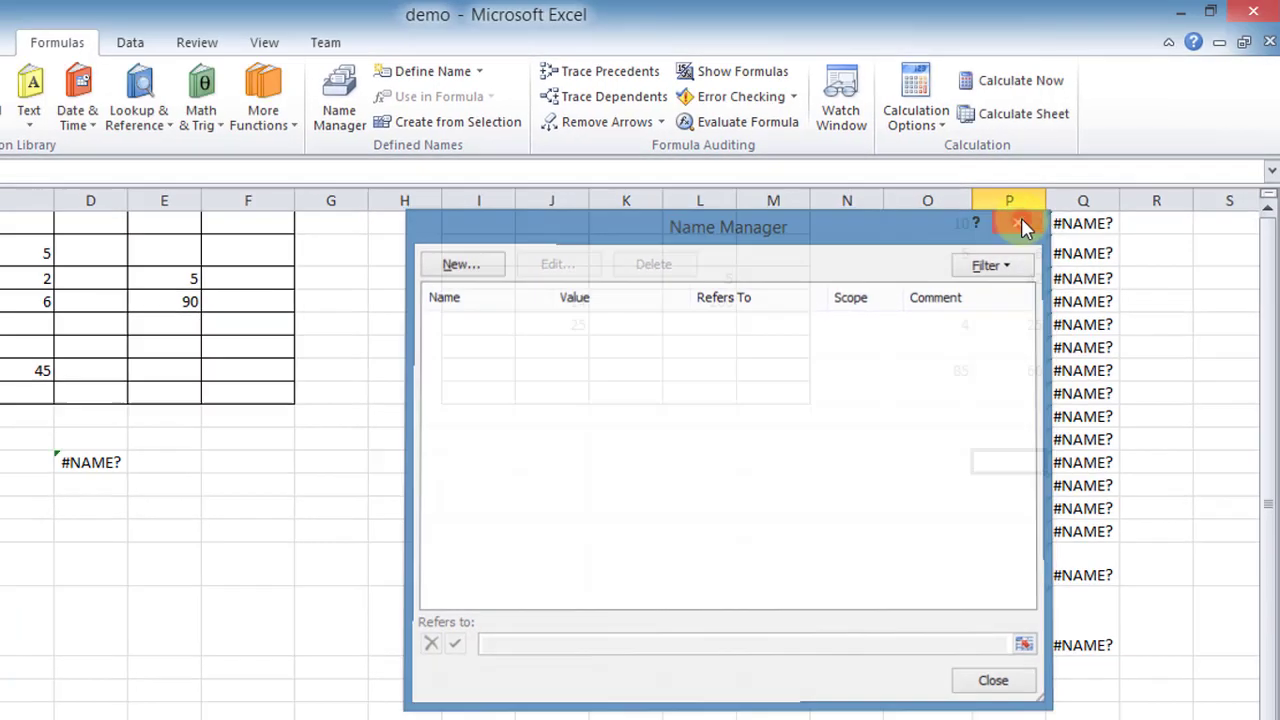
- Close the empty Name Manager and apply No Border to the range C1:R15
left_click(1017, 228)
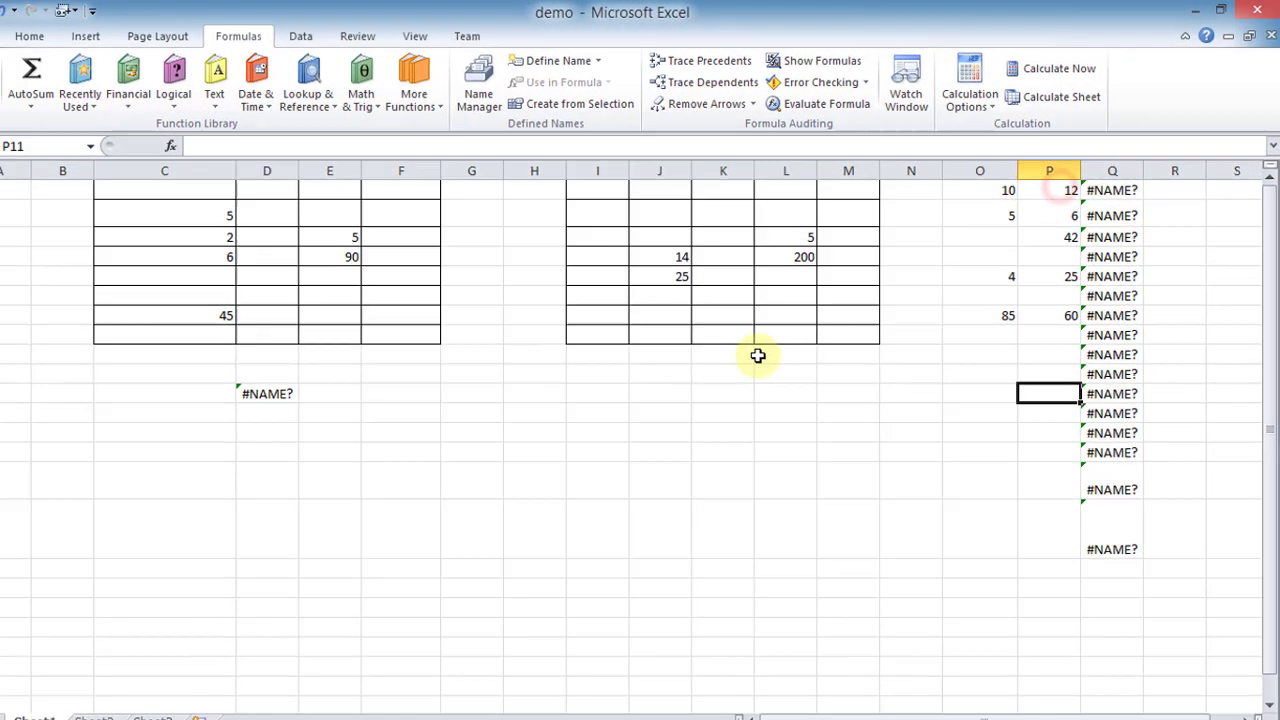
left_click(783, 356)
left_click_drag(188, 182, 1187, 443)
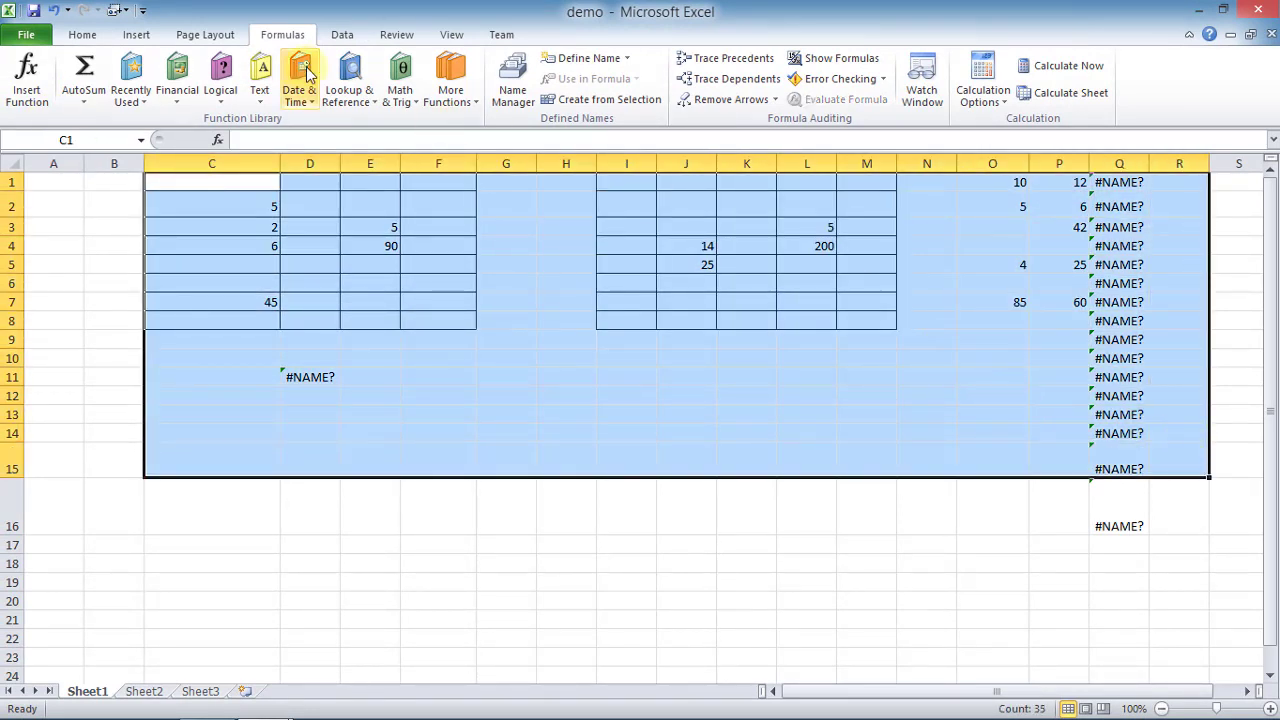
left_click(83, 35)
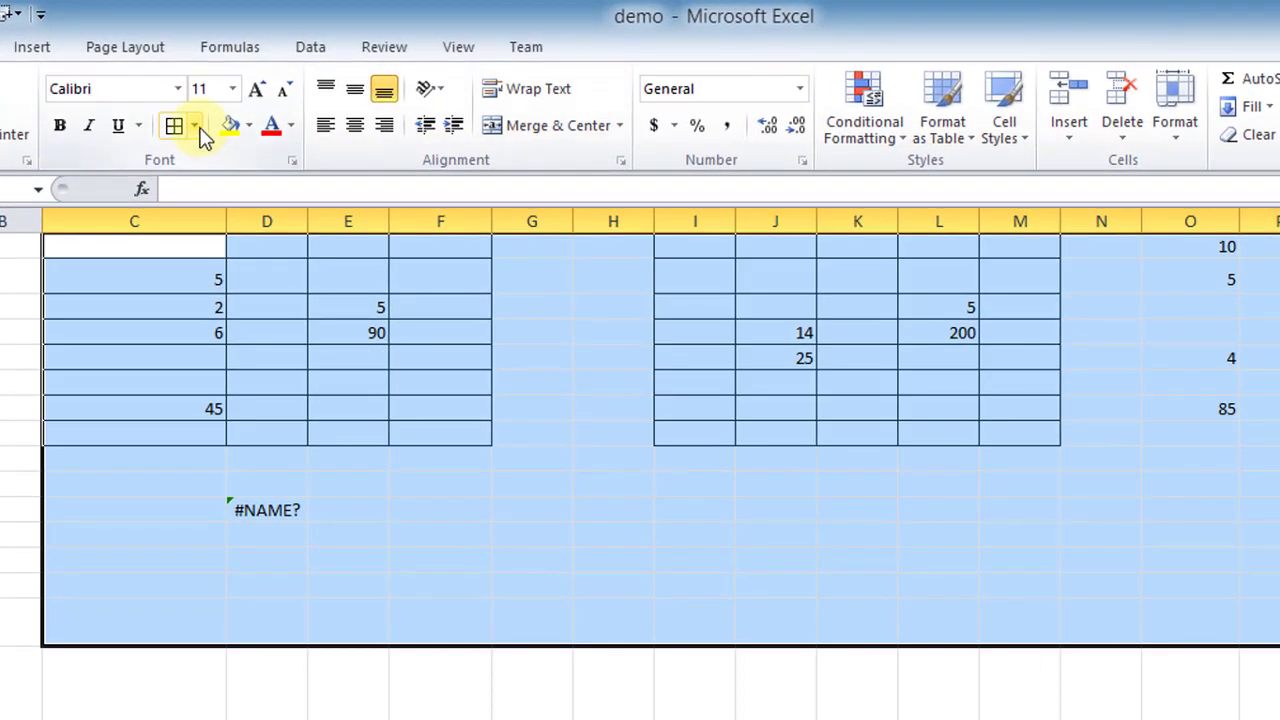
left_click(197, 127)
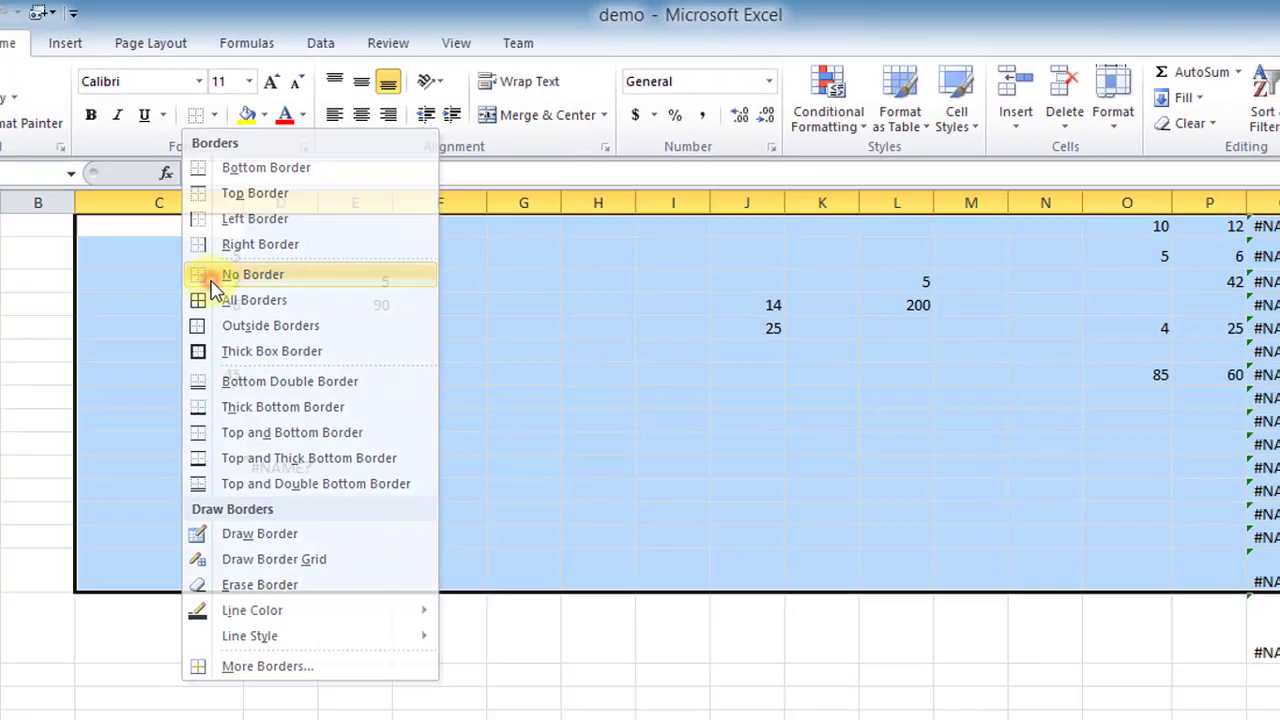
left_click(190, 300)
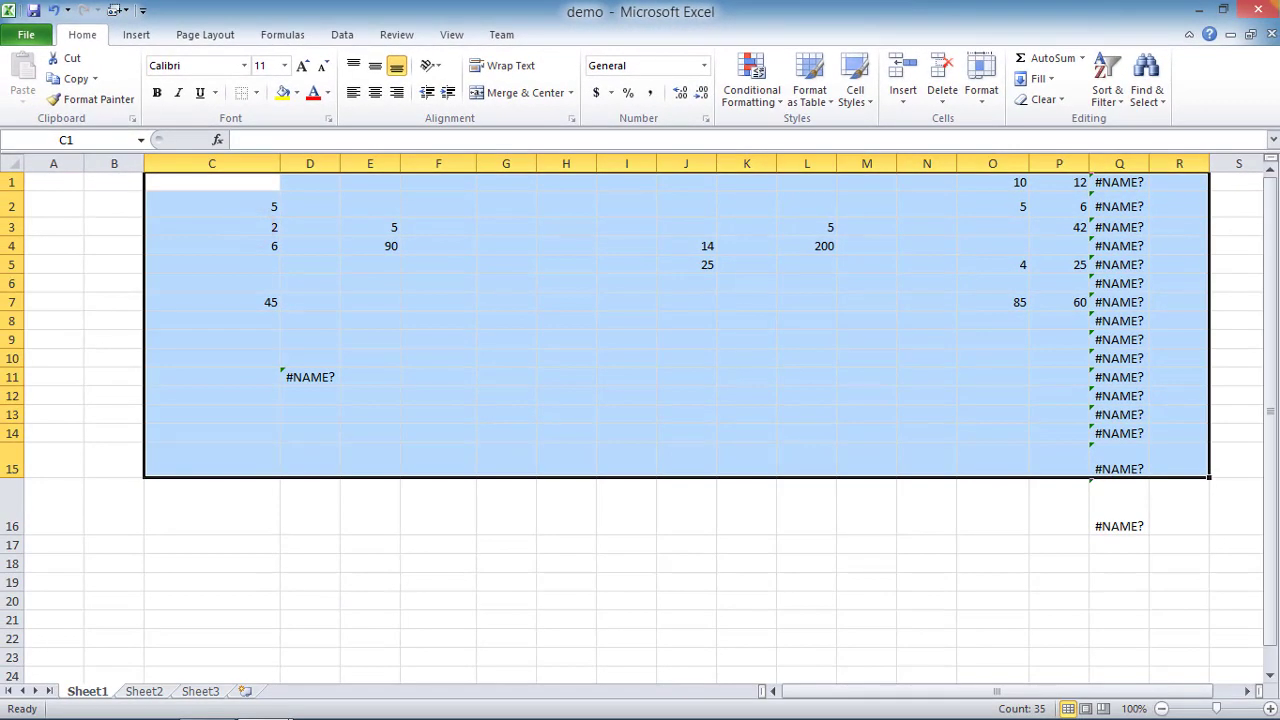
left_click(643, 505)
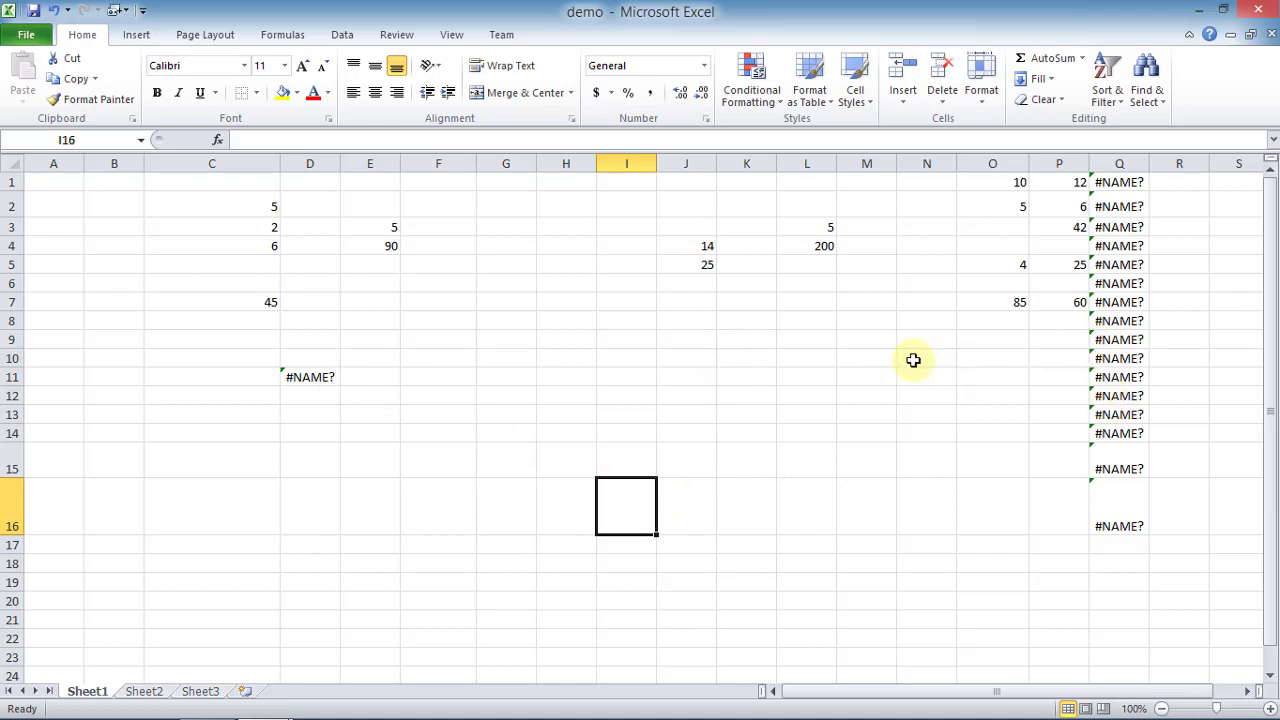
left_click(293, 36)
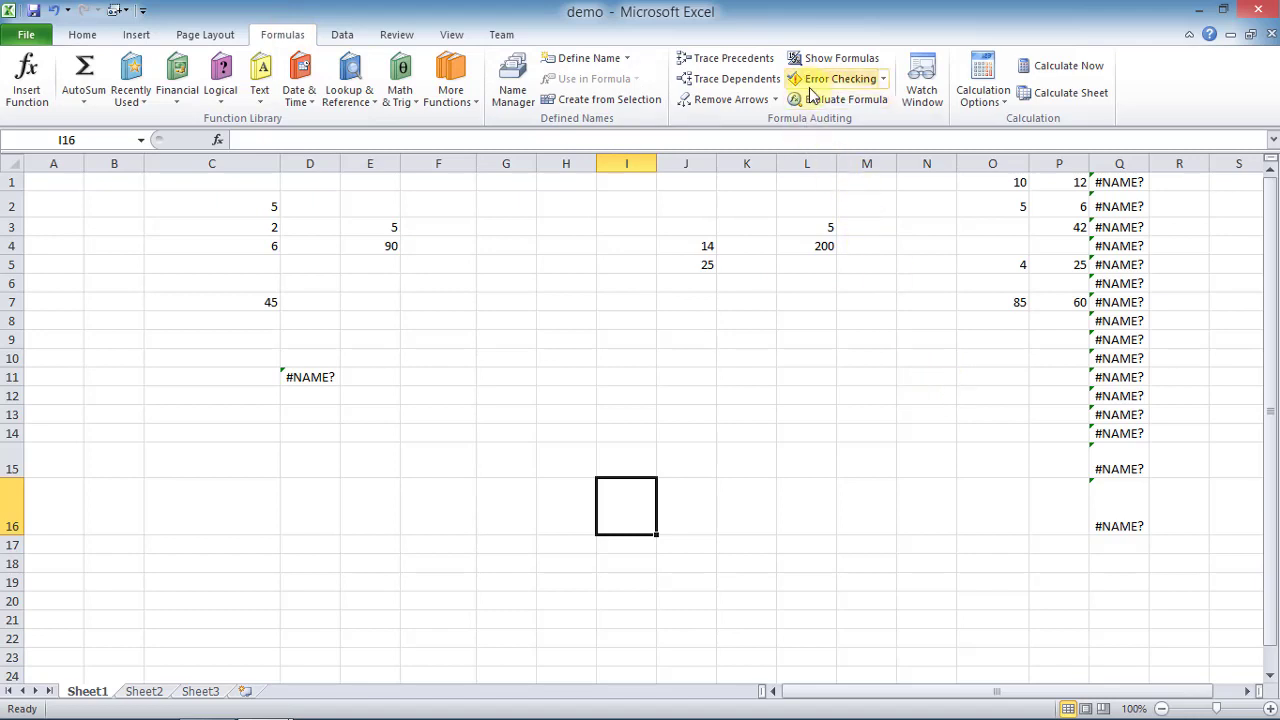
left_click(836, 120)
key("ctrl+Page_Down")
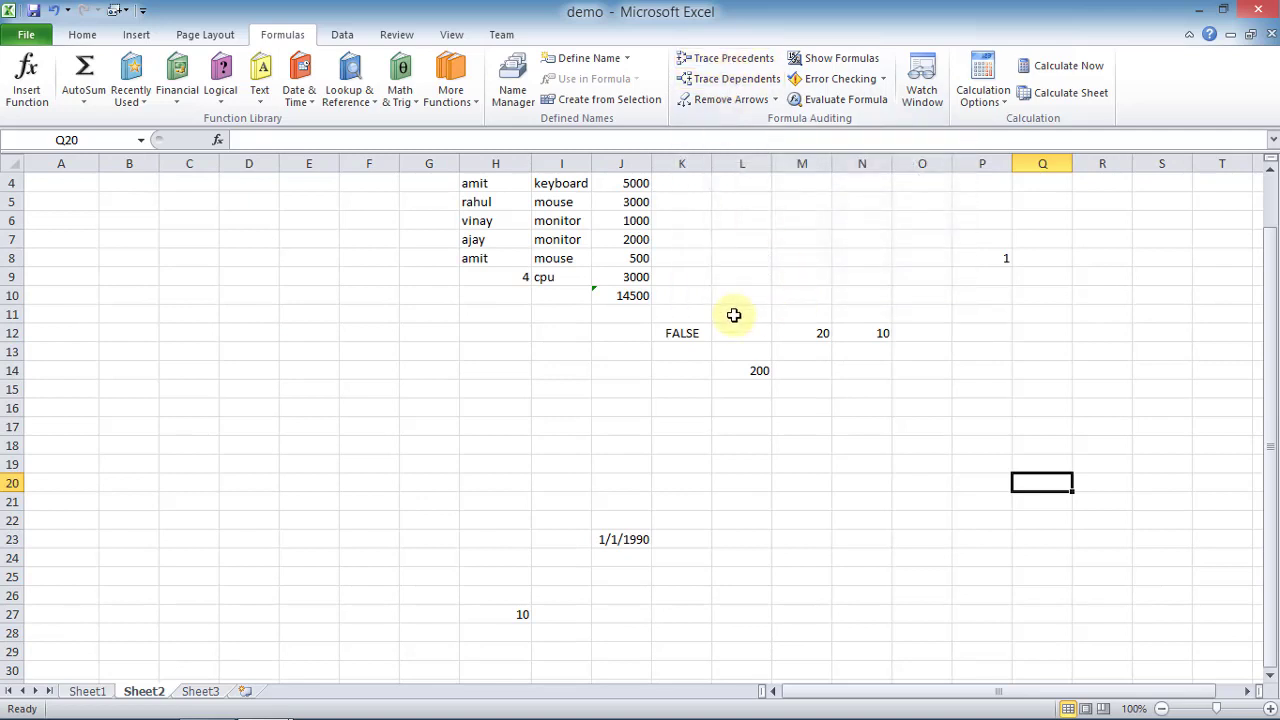
left_click(631, 297)
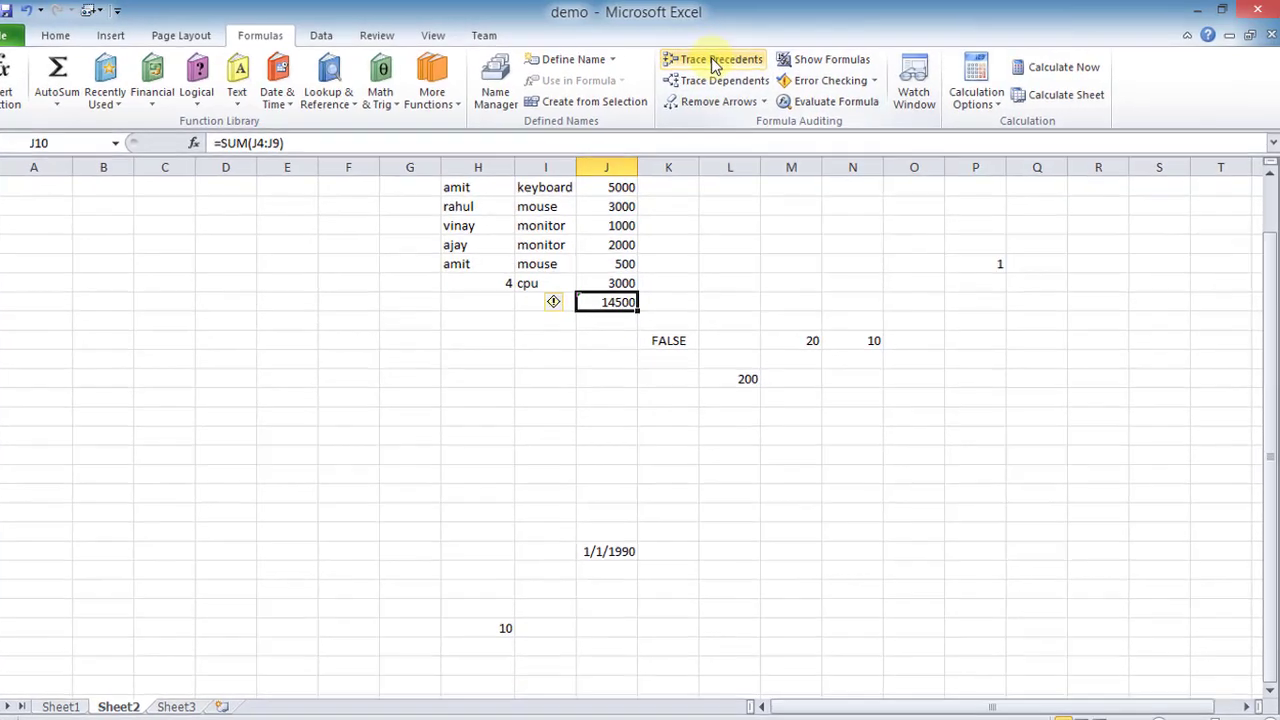
left_click(716, 64)
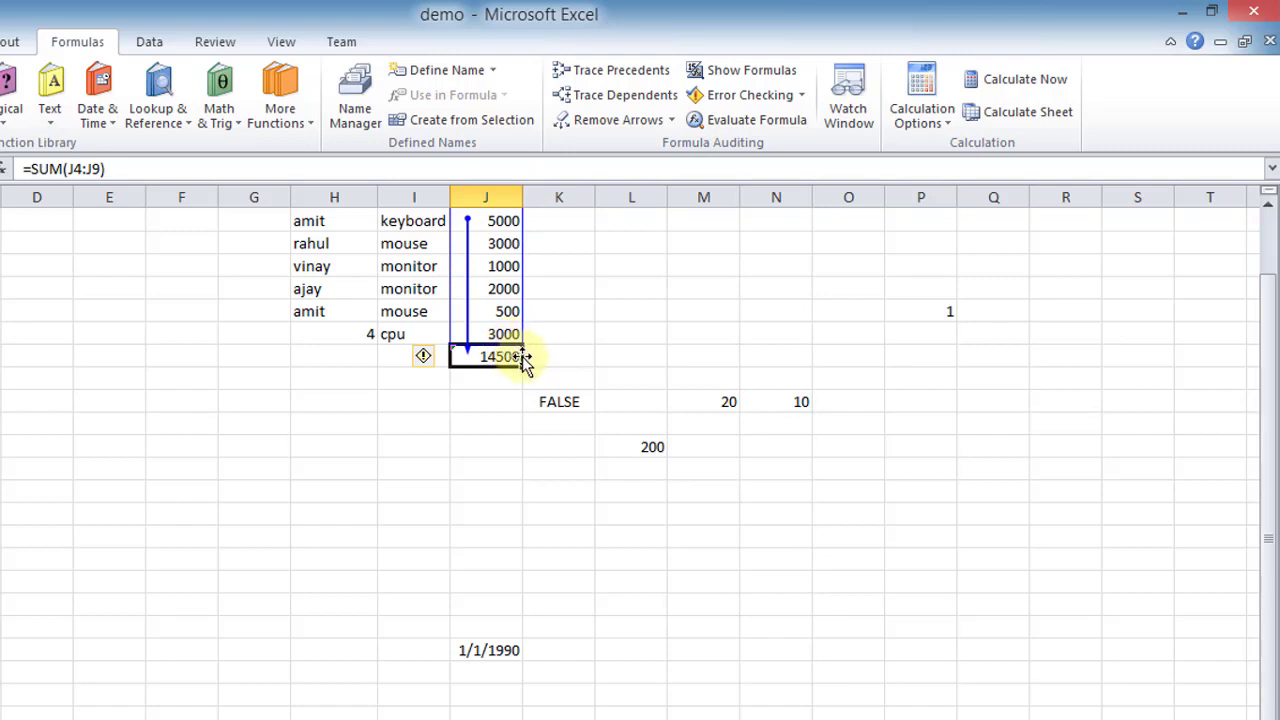
left_click(576, 445)
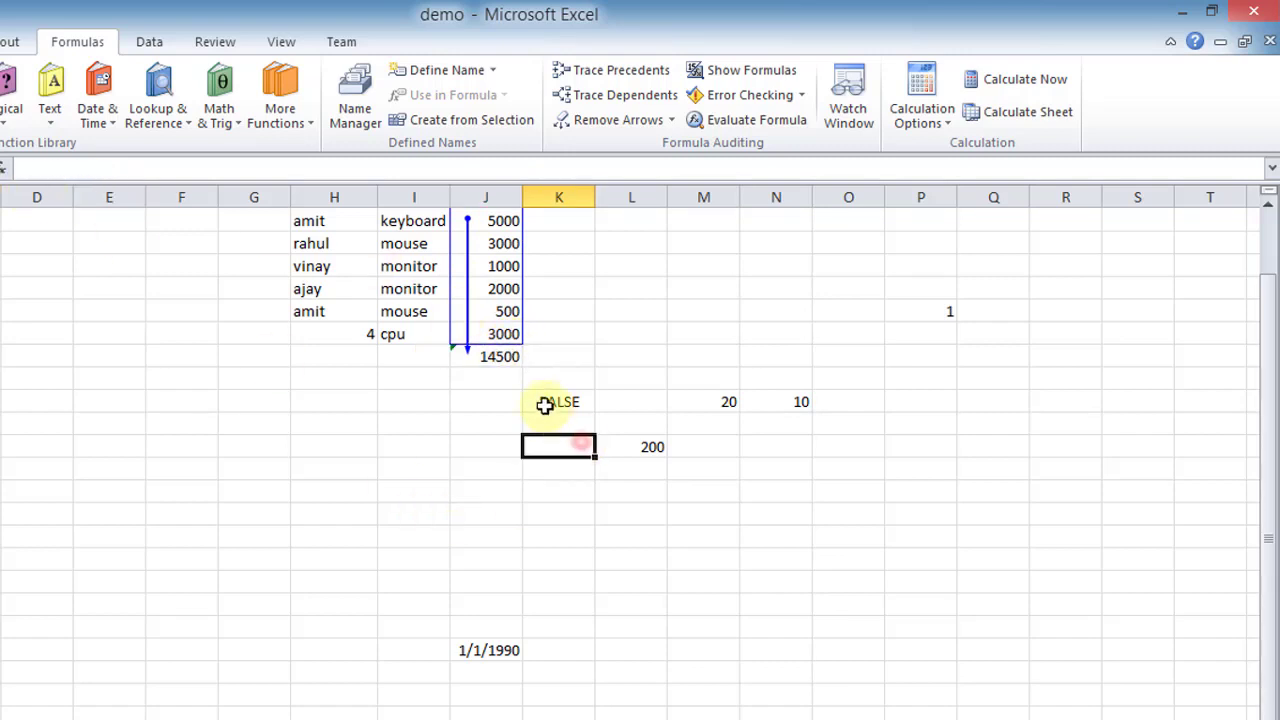
left_click(493, 359)
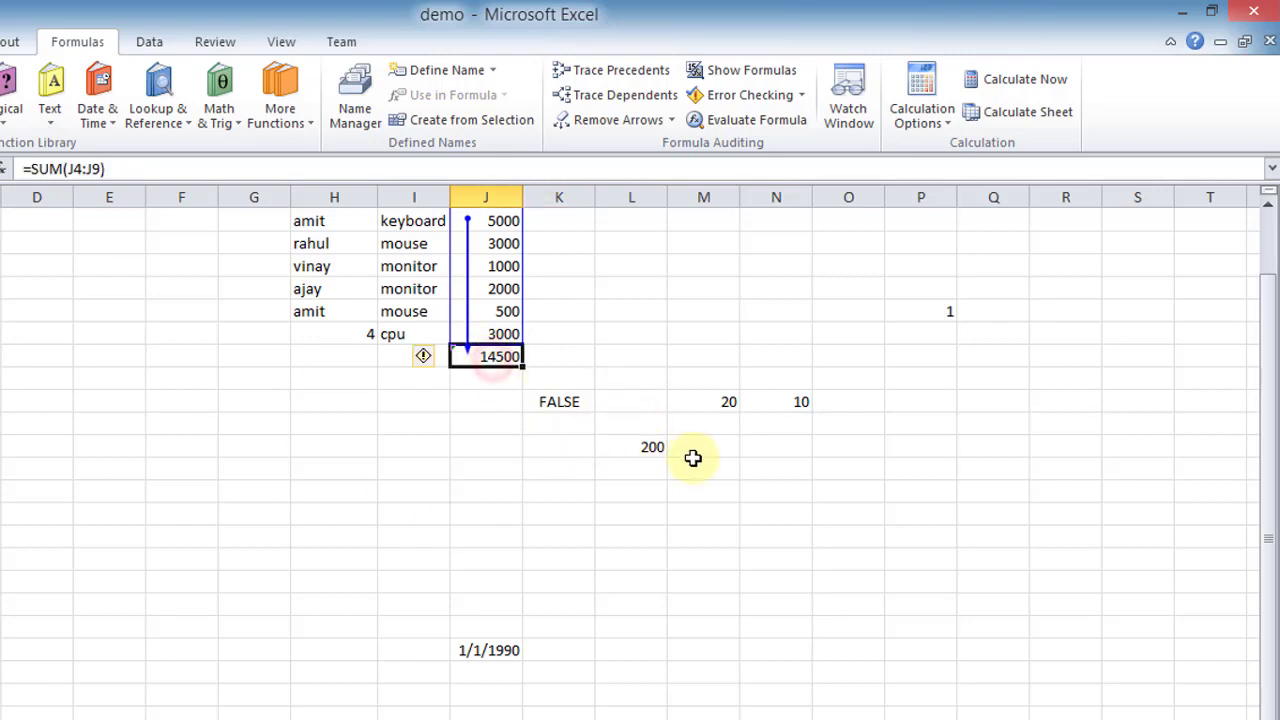
left_click(717, 404)
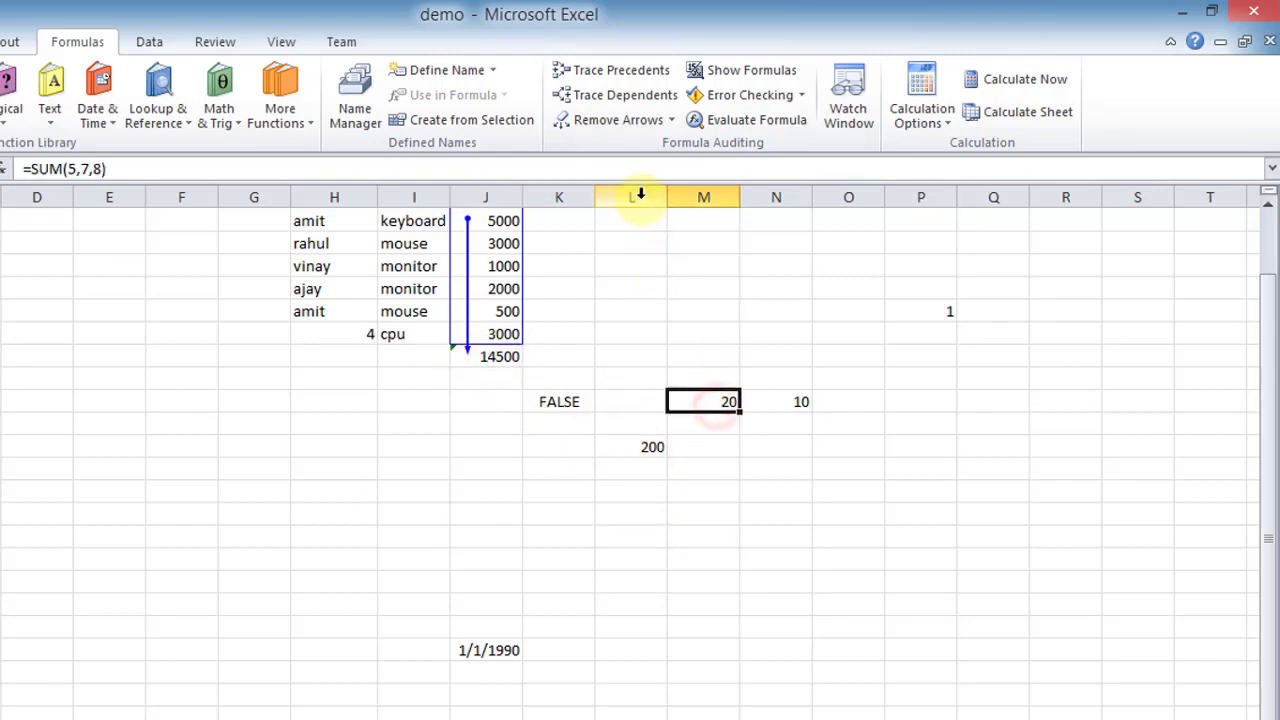
left_click(658, 97)
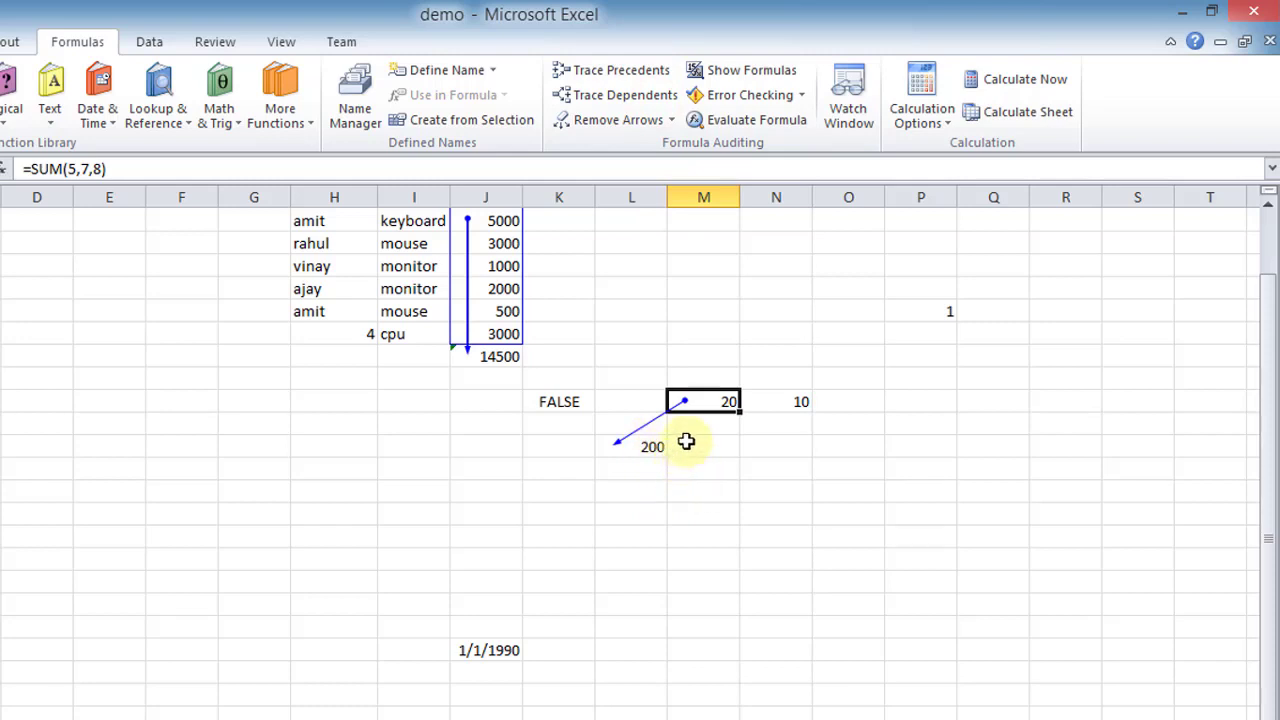
left_click(632, 133)
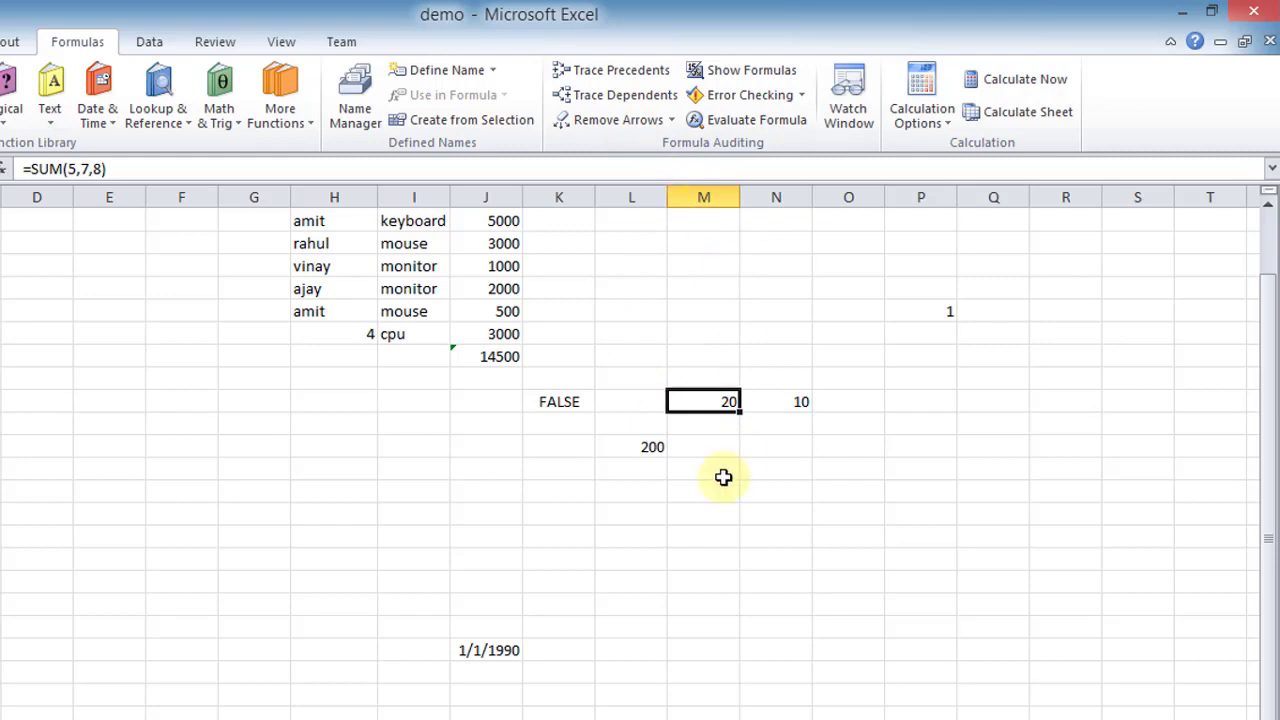
left_click(638, 450)
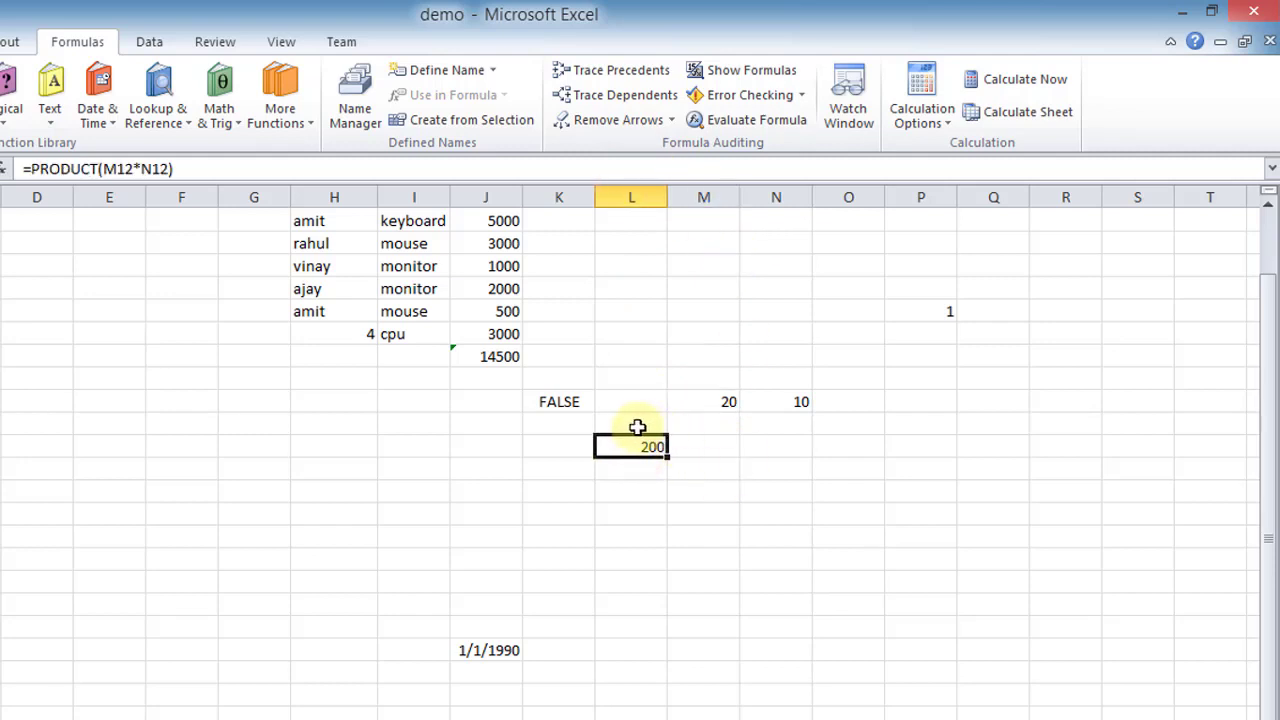
left_click(608, 76)
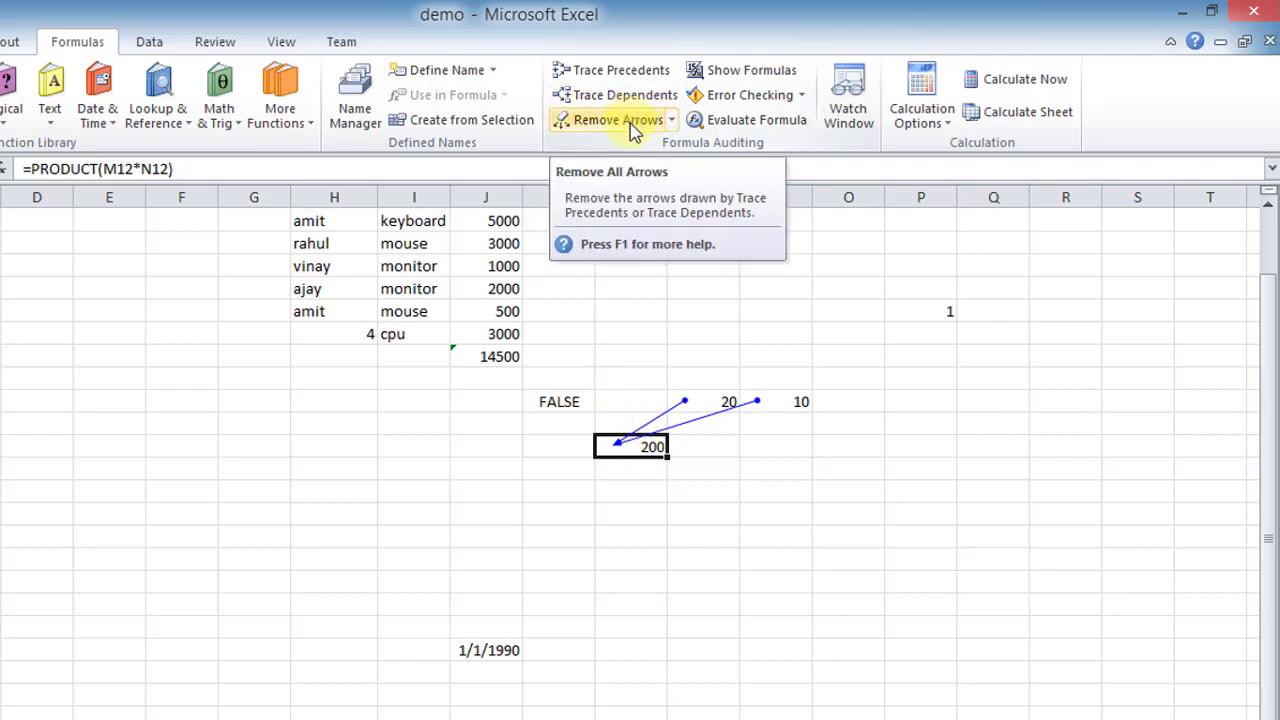
left_click(633, 130)
left_click(713, 618)
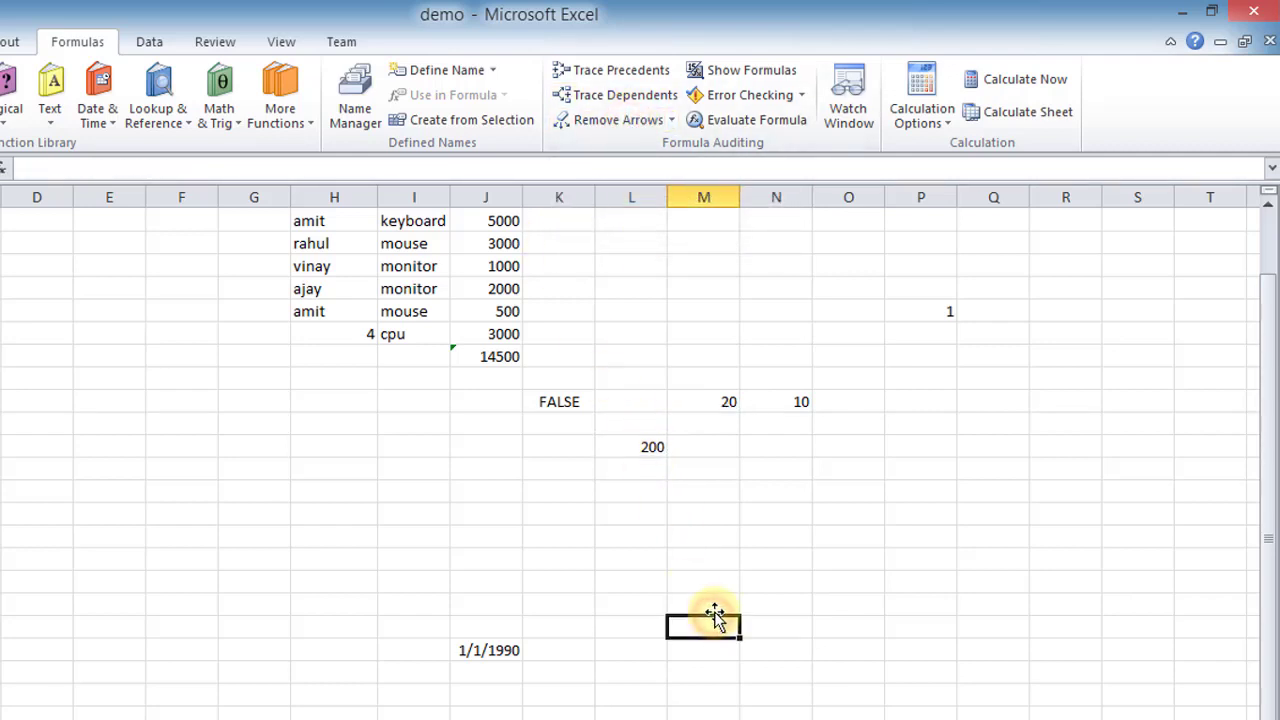
left_click(745, 75)
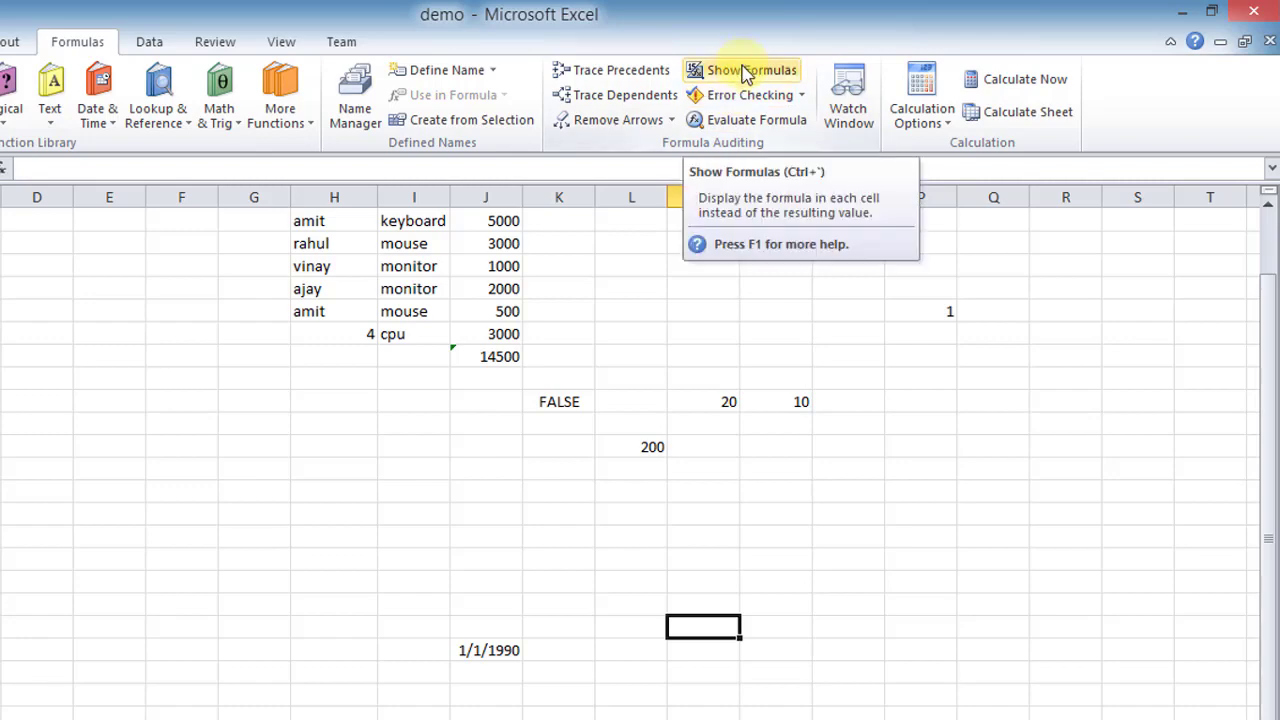
left_click(752, 72)
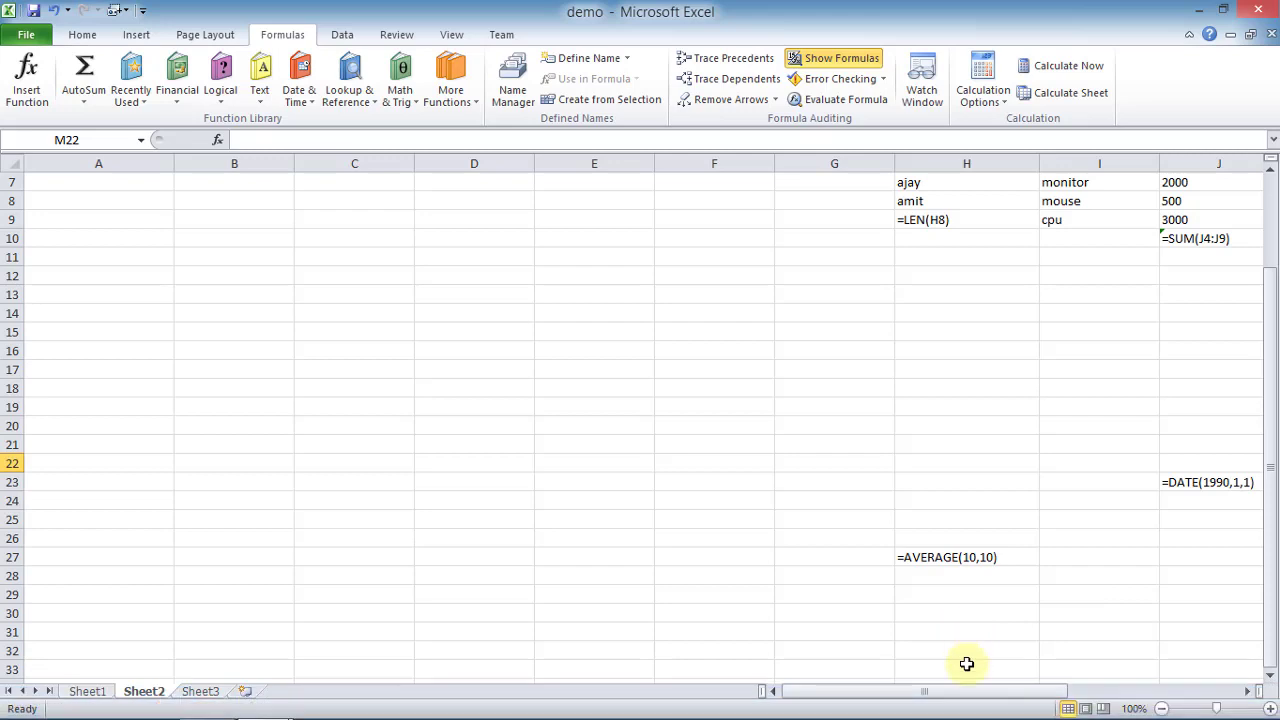
left_click_drag(971, 691, 1028, 691)
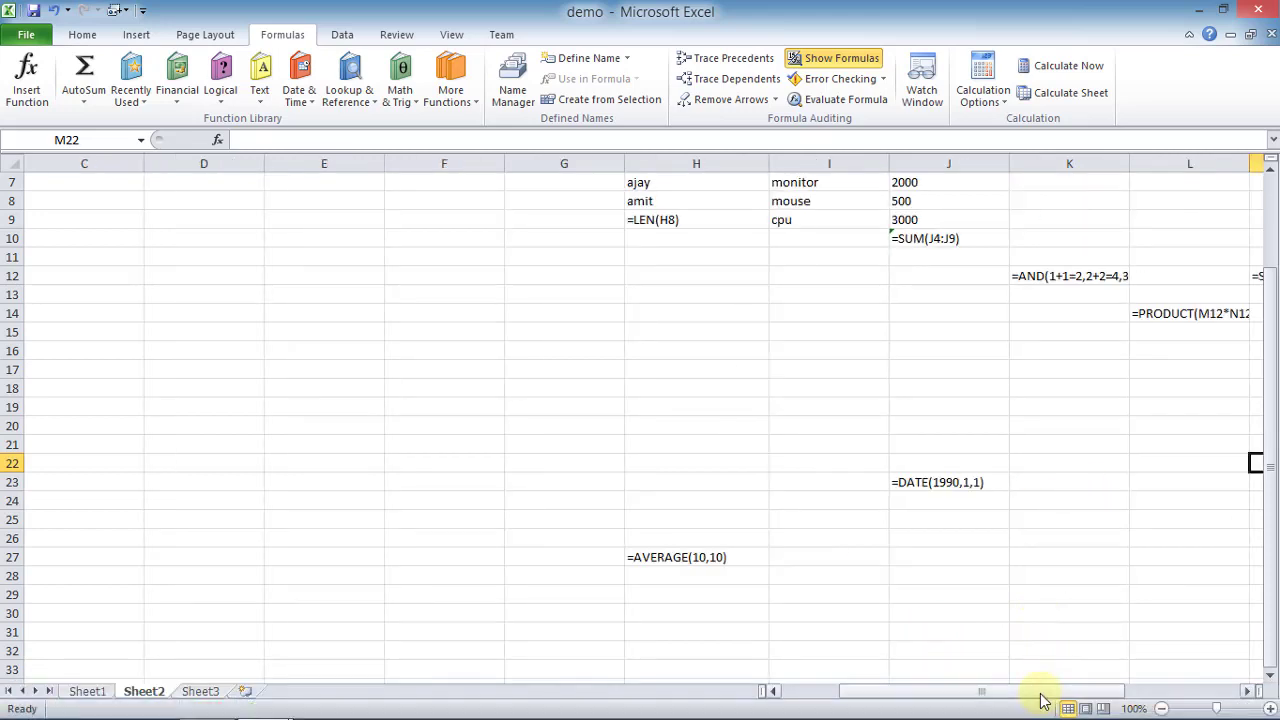
left_click_drag(1040, 691, 1157, 691)
scroll(867, 412, "up", 2)
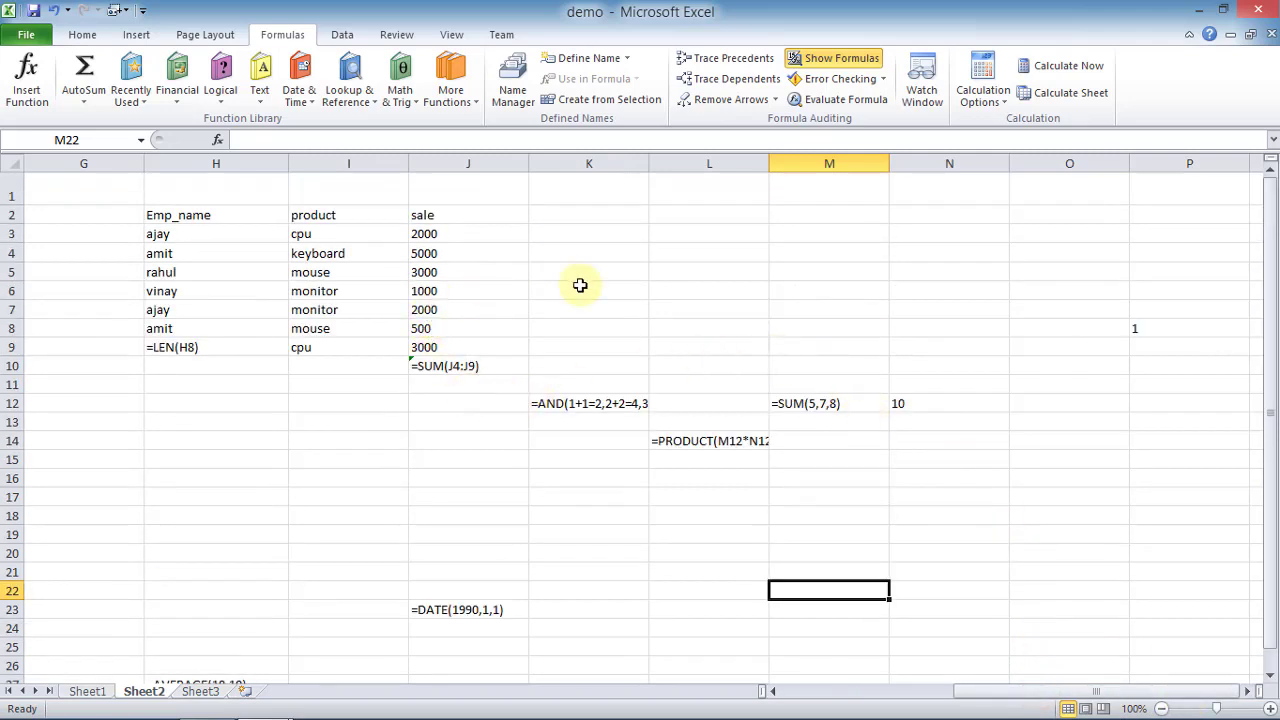
left_click(826, 58)
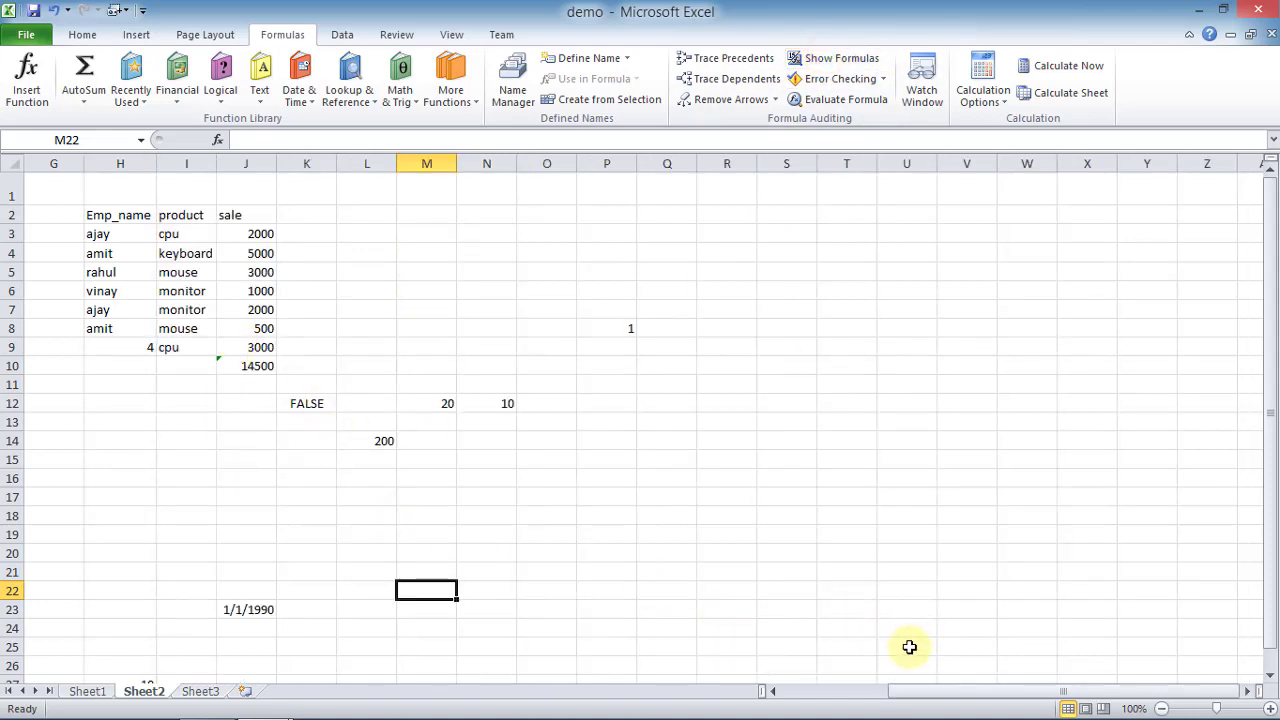
left_click_drag(970, 691, 903, 688)
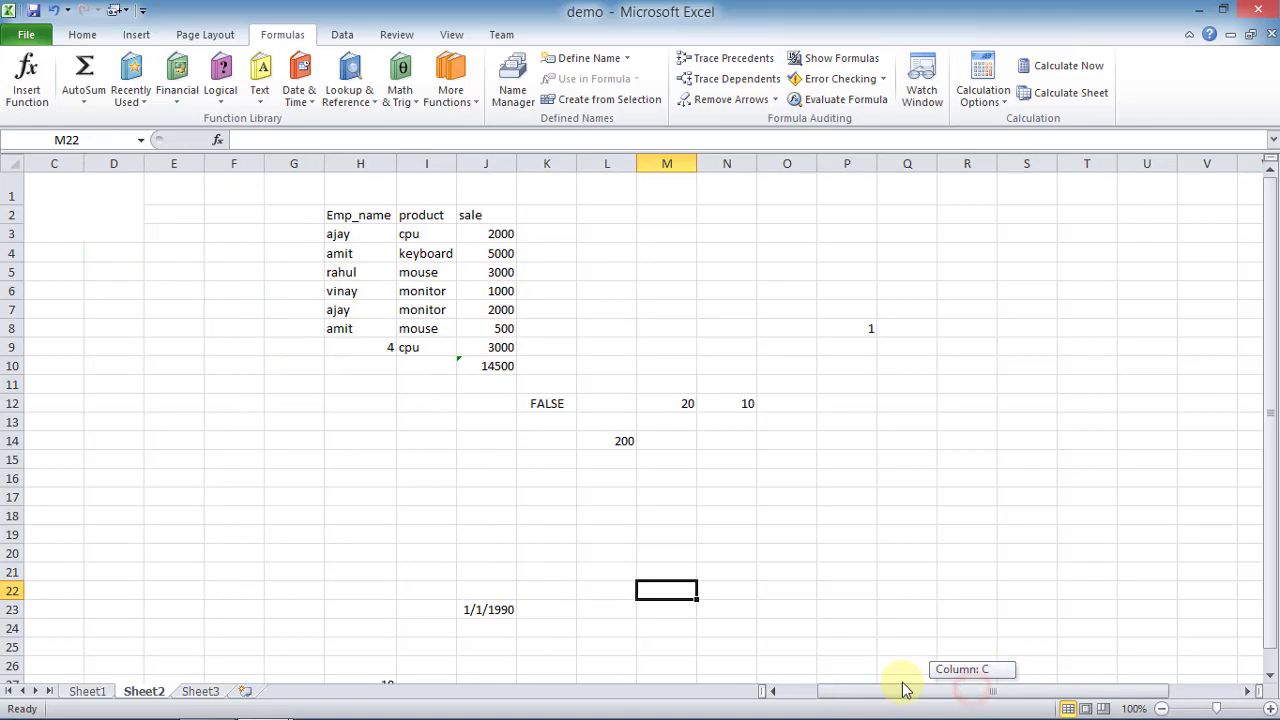
left_click(847, 609)
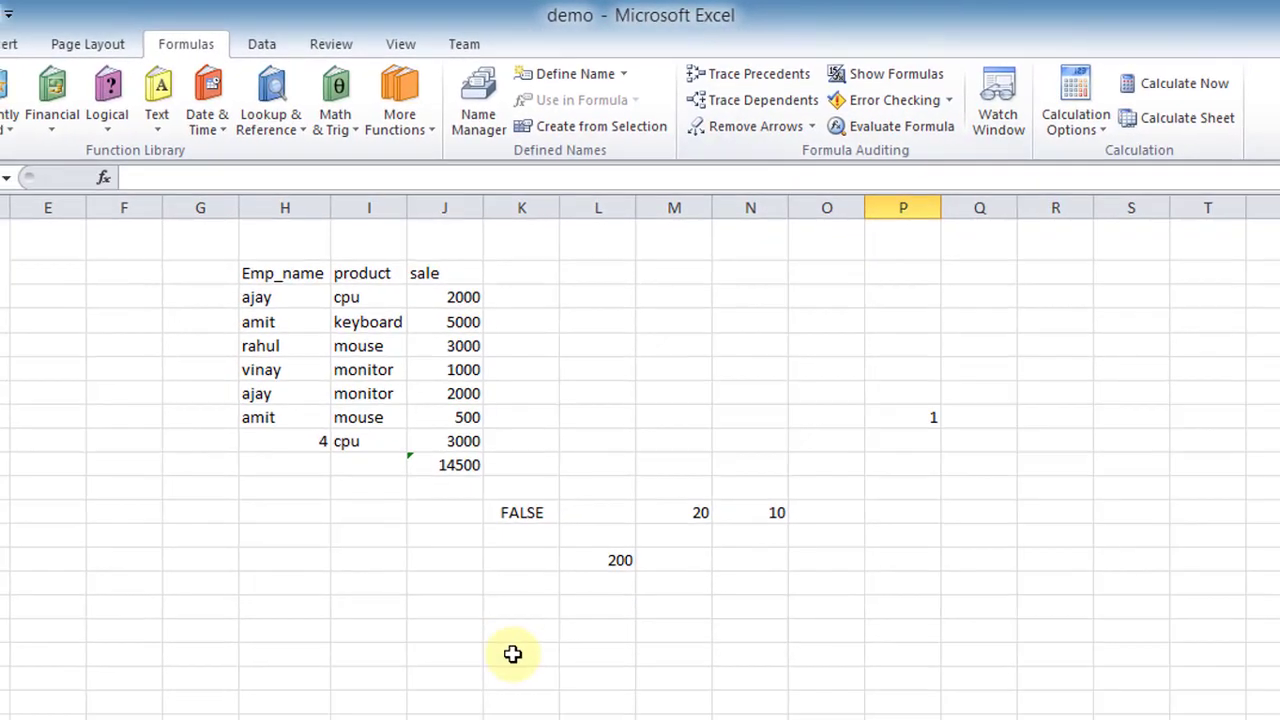
- Evaluate L14's PRODUCT(M12*N12) through 20 and 10 to 200, then restart the evaluation
left_click(600, 557)
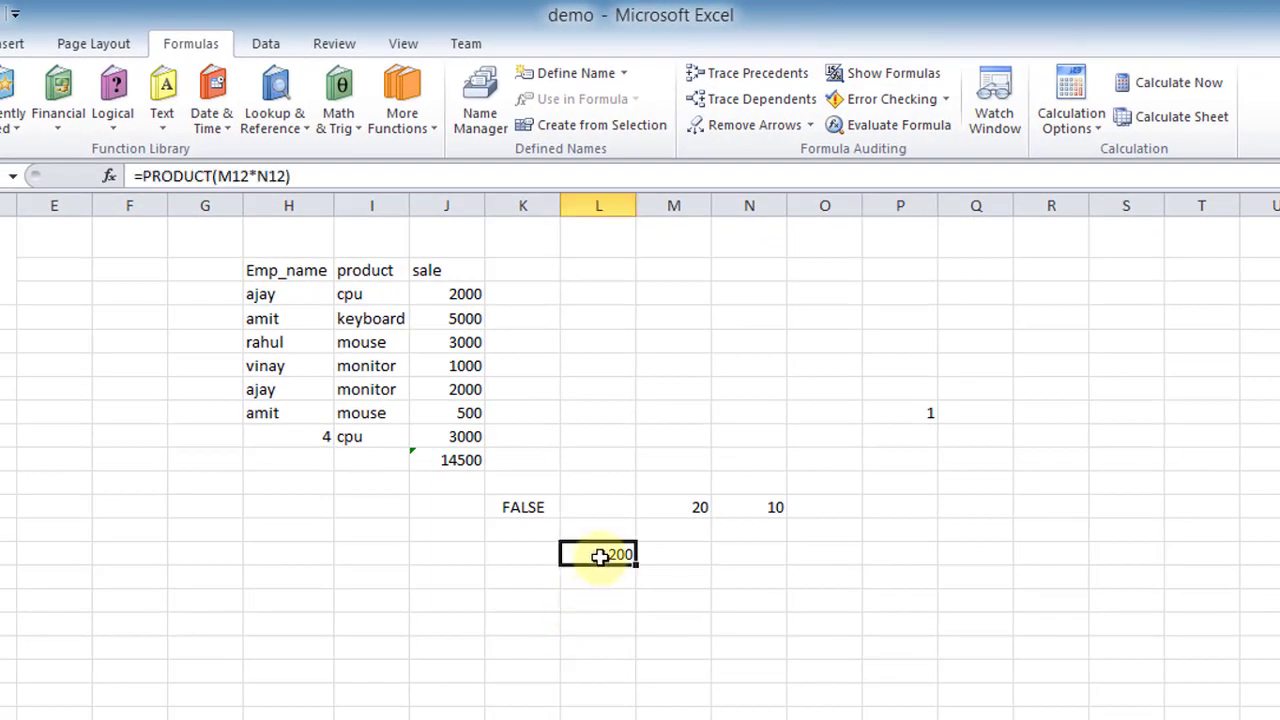
left_click(912, 126)
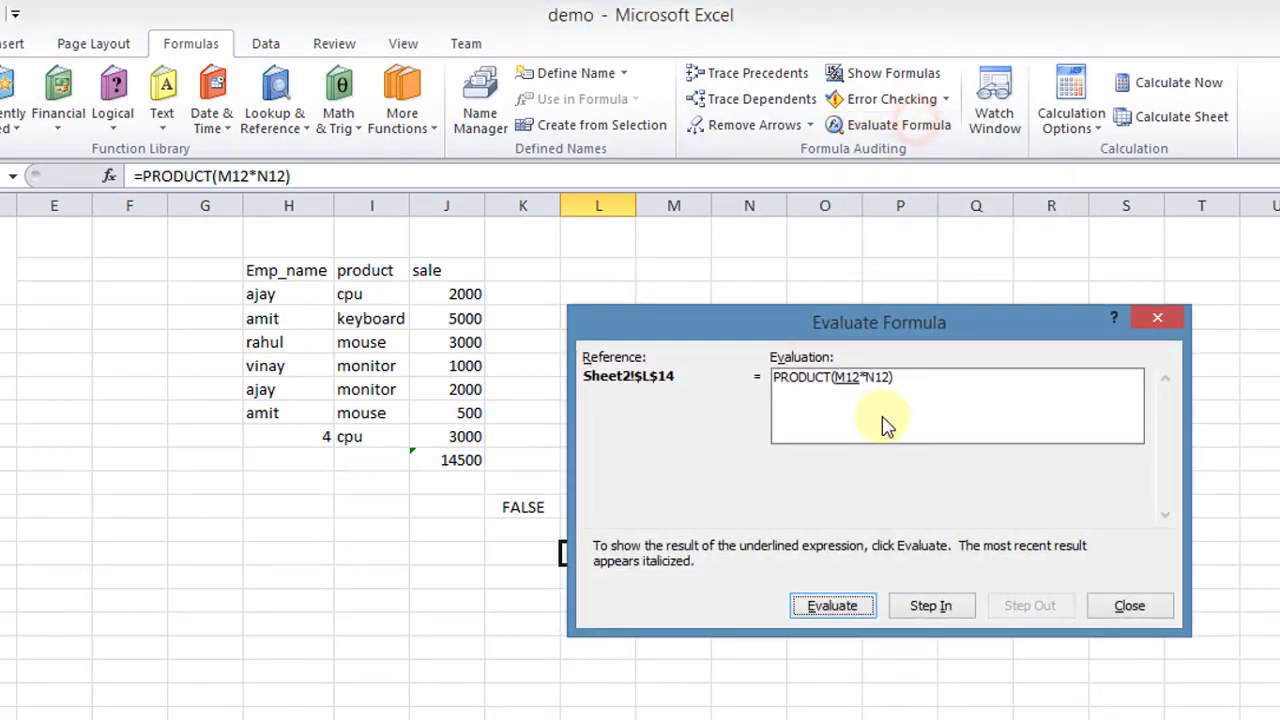
left_click_drag(767, 329, 1012, 348)
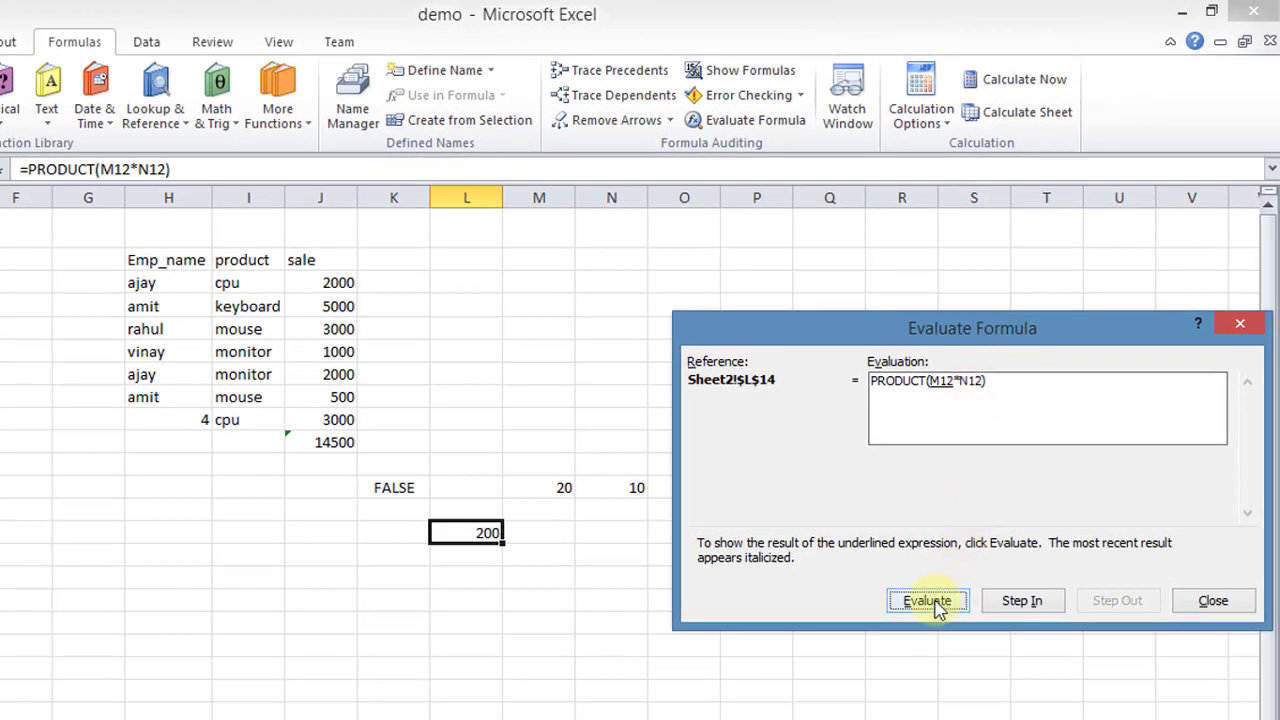
left_click(938, 606)
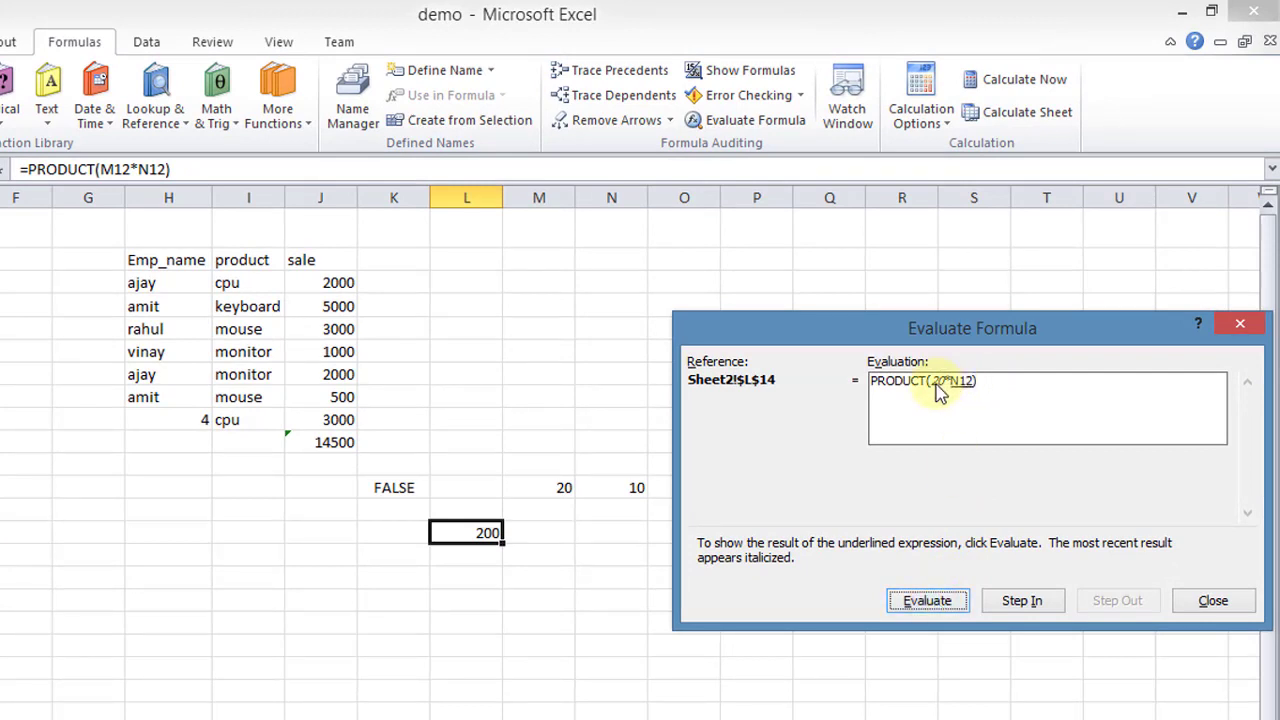
left_click(928, 603)
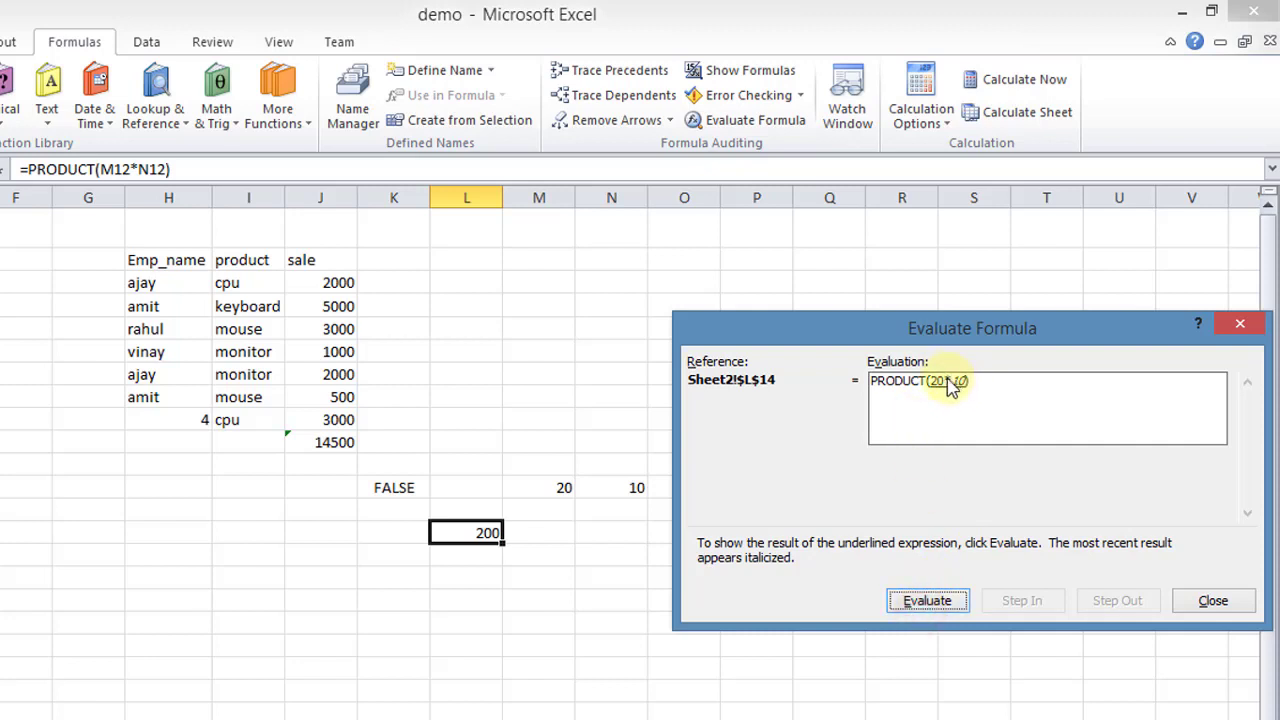
left_click(928, 603)
left_click(945, 605)
left_click(944, 605)
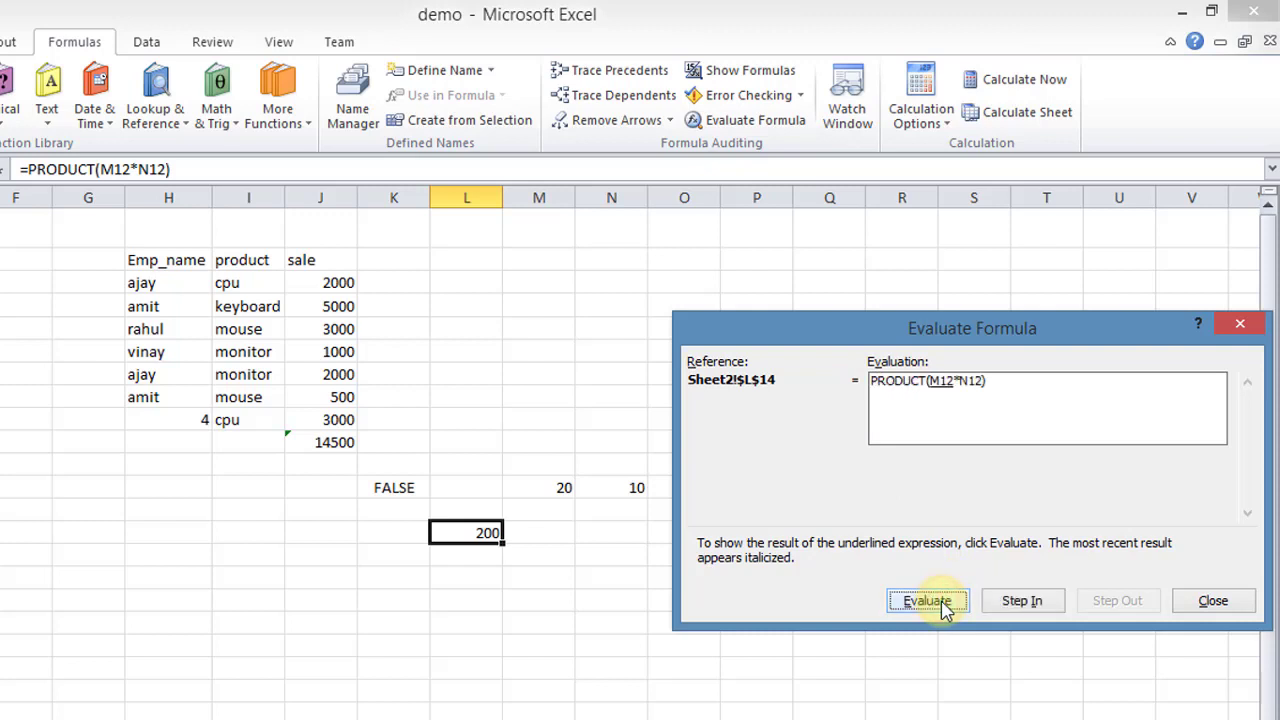
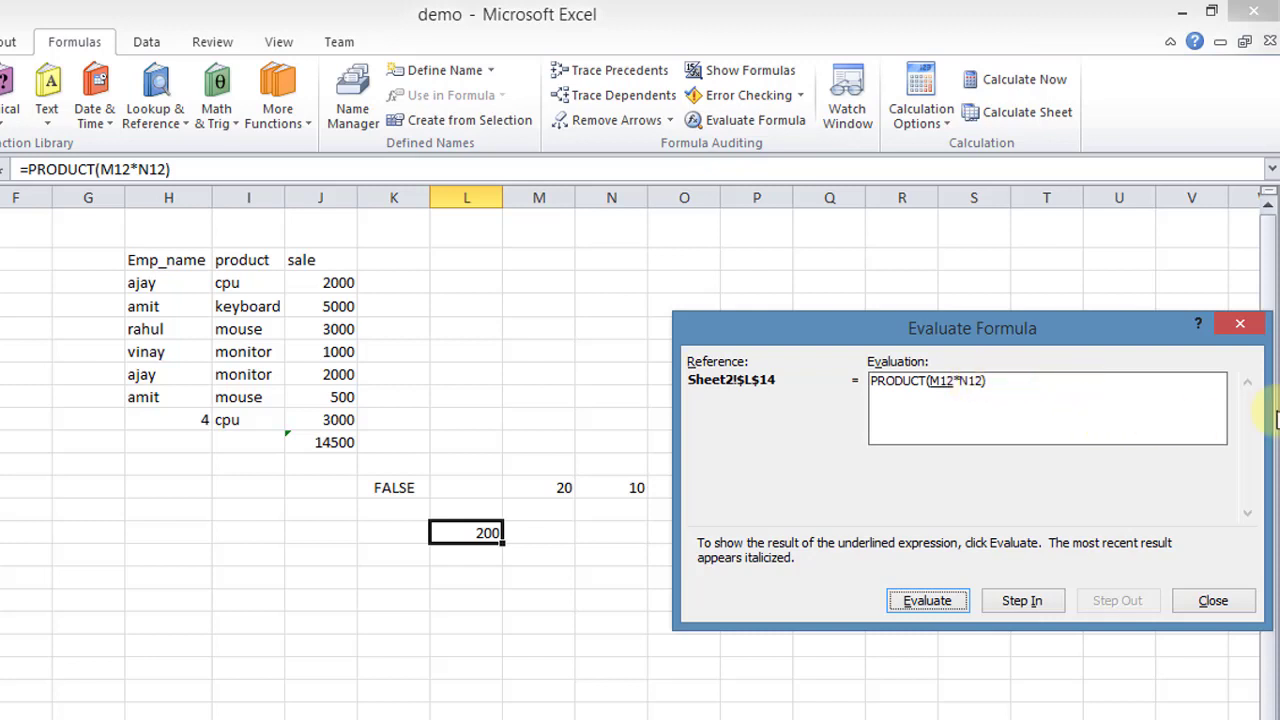
- Close the Evaluate Formula dialog and show the marksheet workbook with the Watch Window open
left_click(1240, 324)
left_click(657, 708)
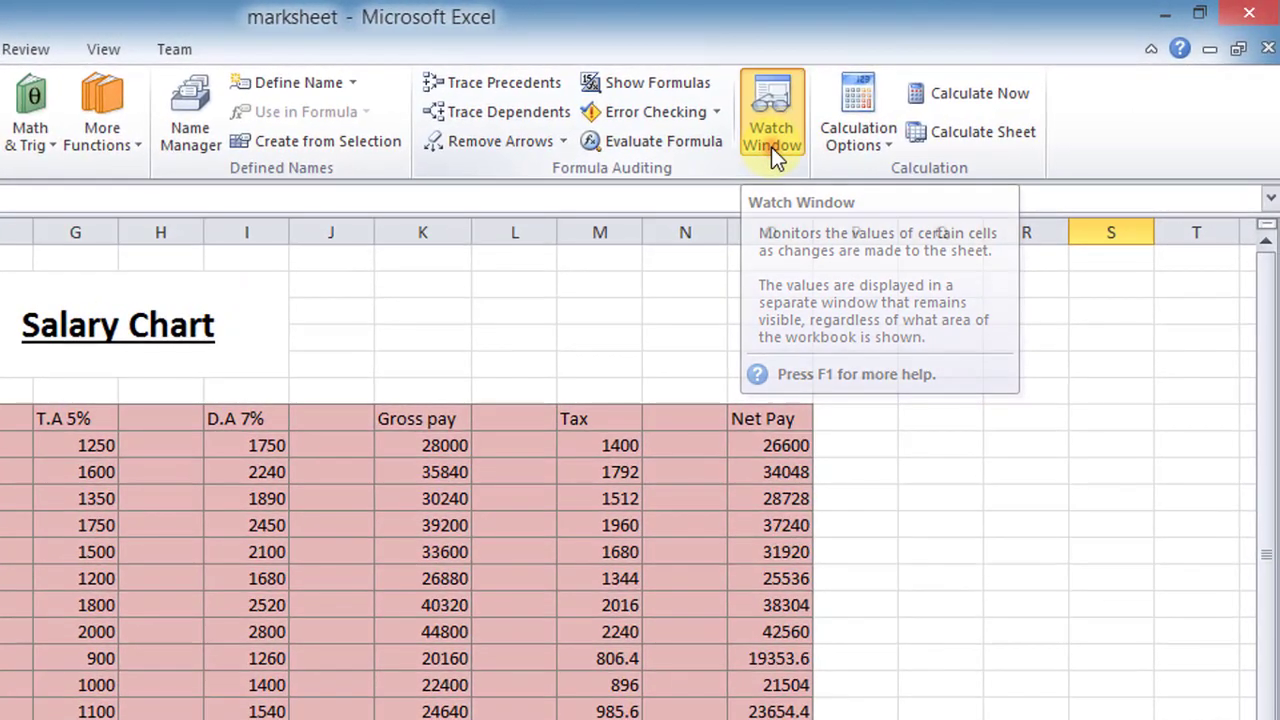
left_click(771, 147)
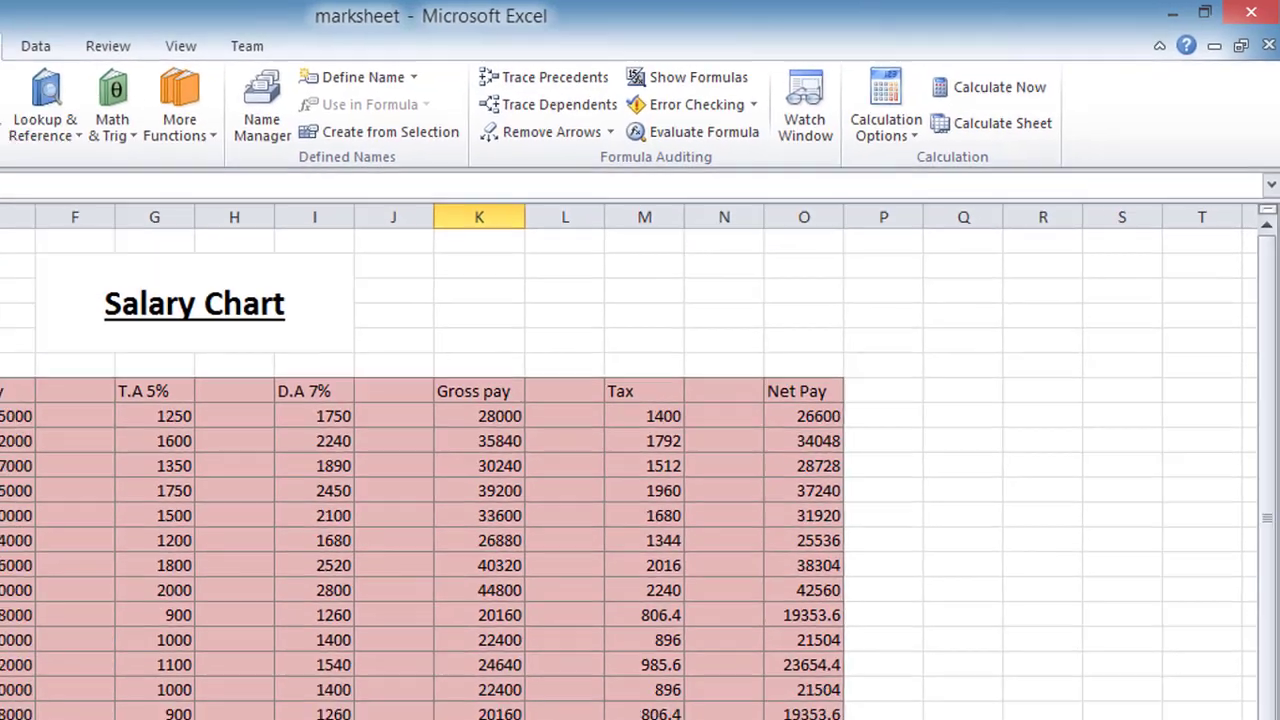
- On Sheet3, show the Watch Window and delete the G19 and G4 watches
left_click(200, 691)
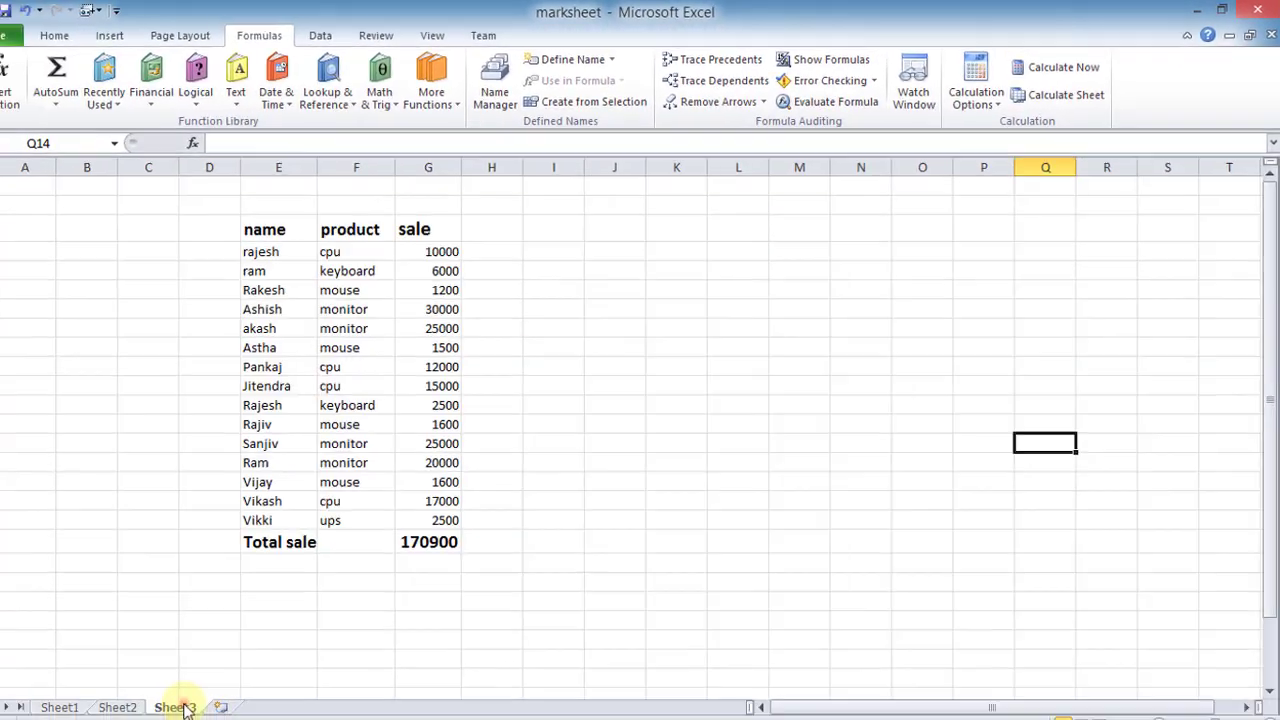
left_click(634, 552)
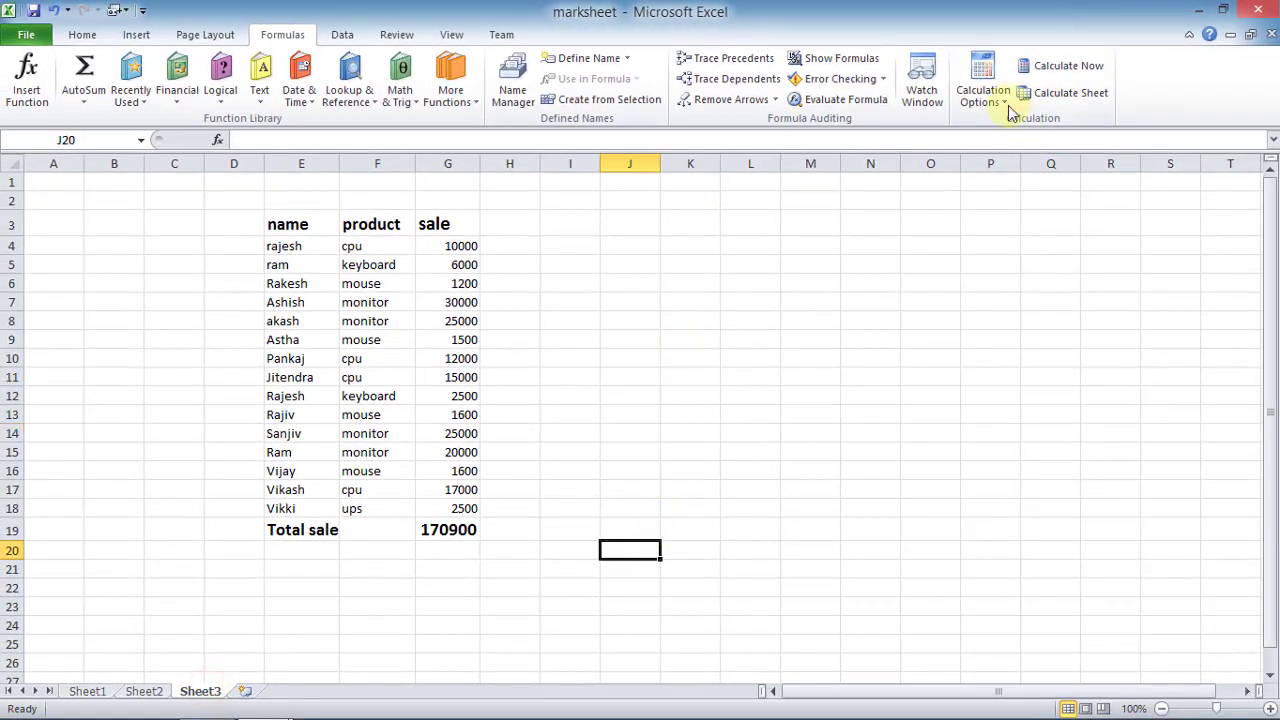
left_click(916, 89)
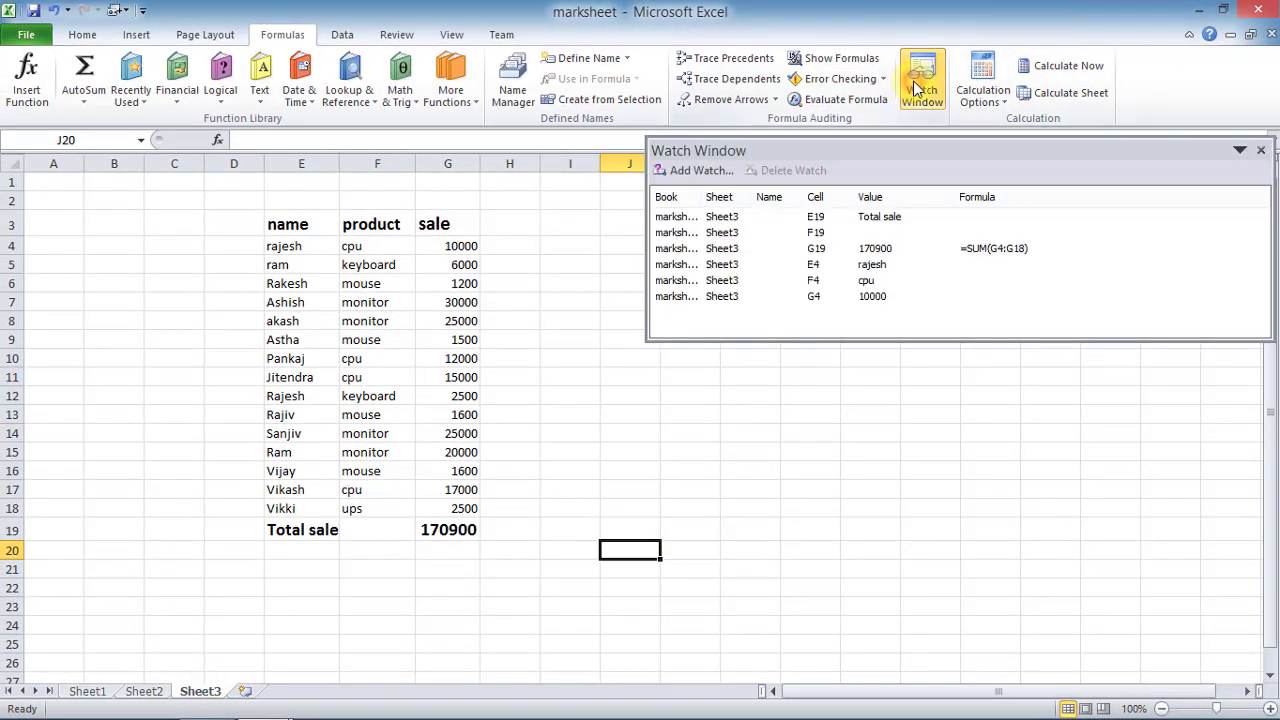
left_click(899, 247)
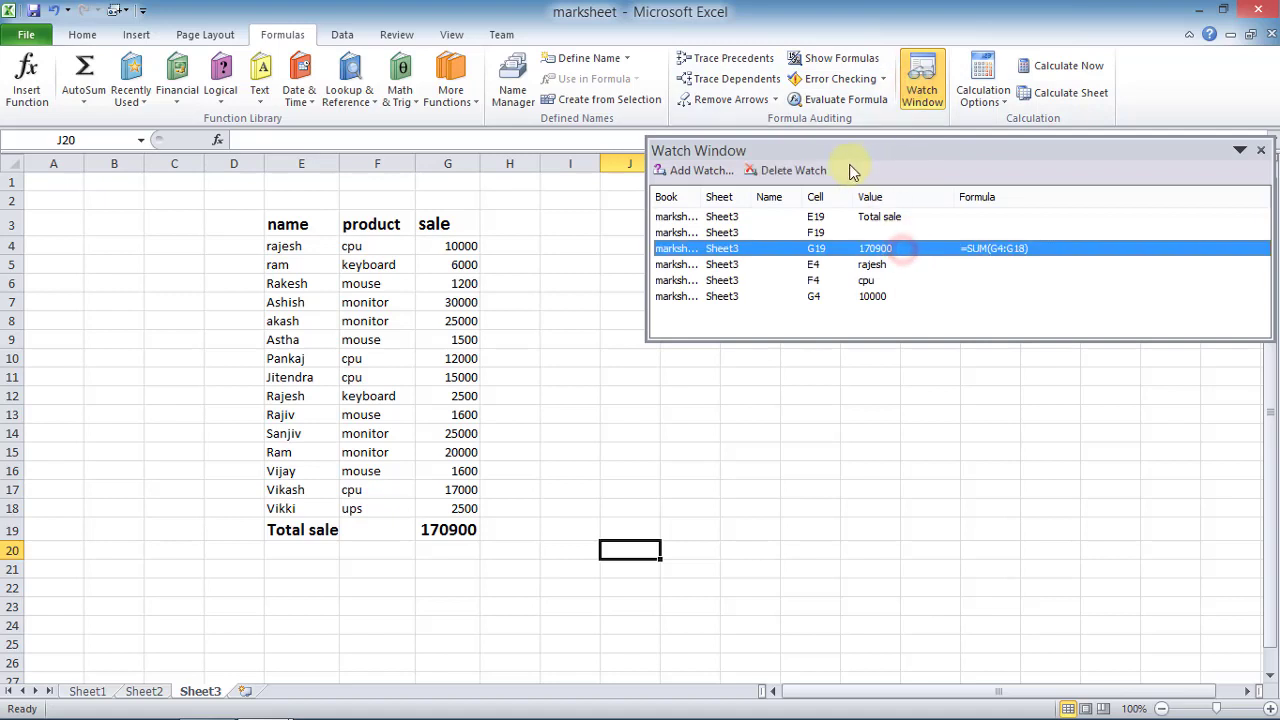
left_click(818, 172)
left_click(868, 282)
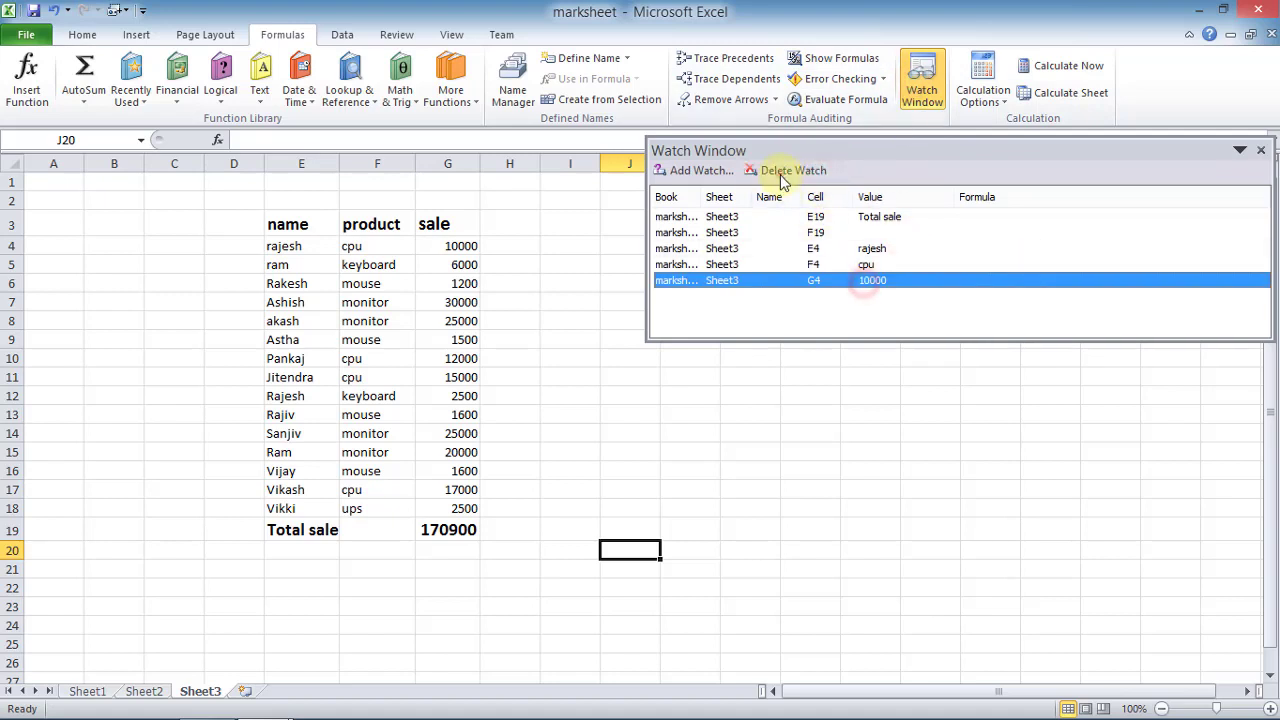
left_click(782, 173)
left_click(828, 175)
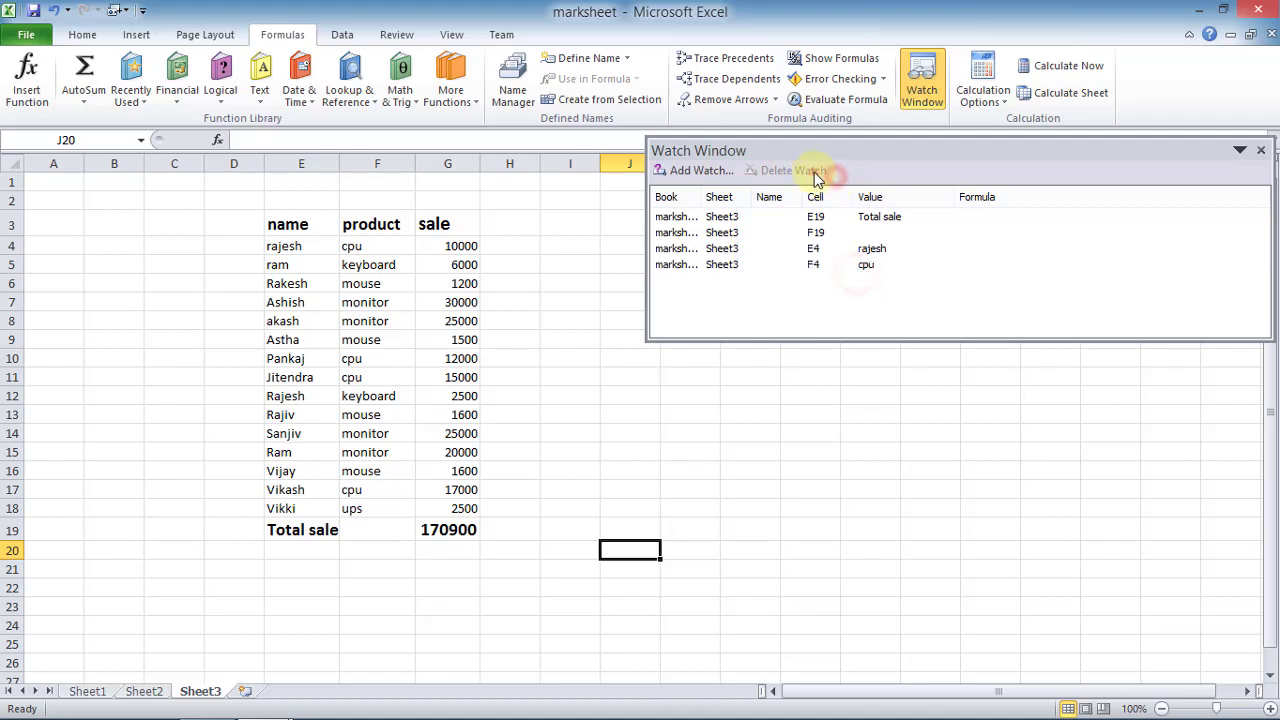
- Delete the remaining F4, E4, F19 and E19 watches, leaving the list empty
left_click(816, 265)
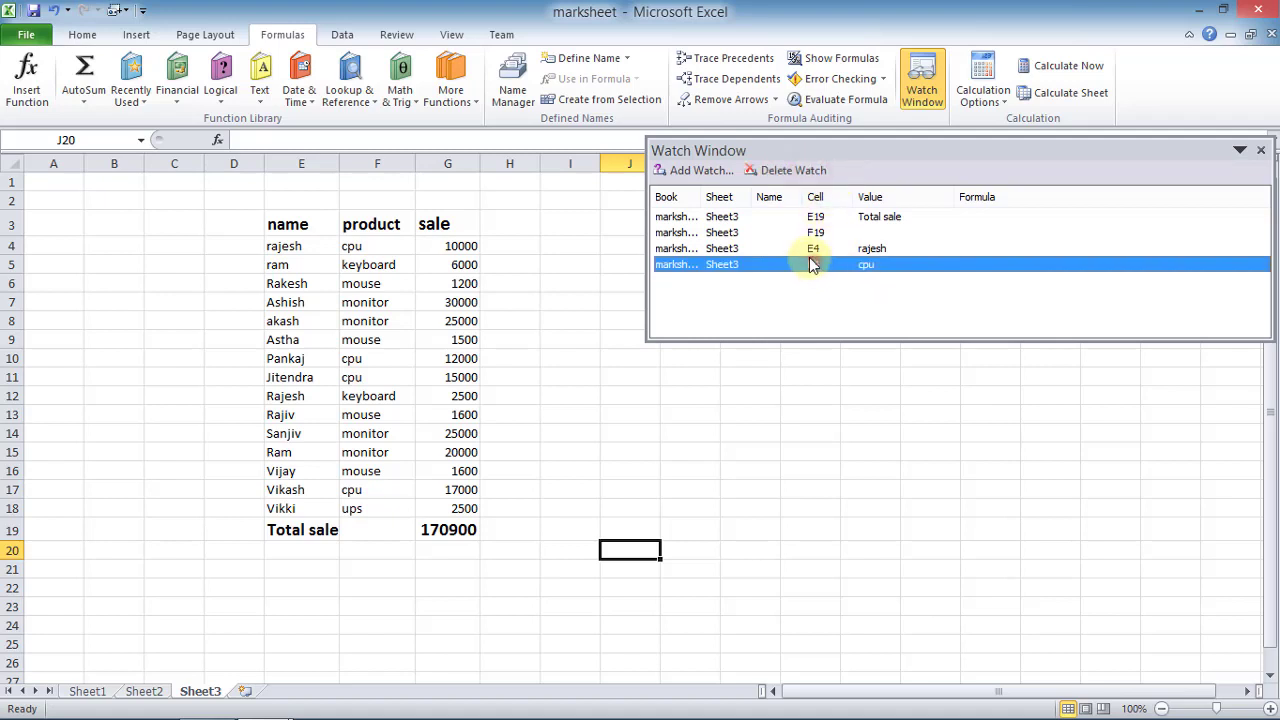
left_click(803, 174)
left_click(814, 248)
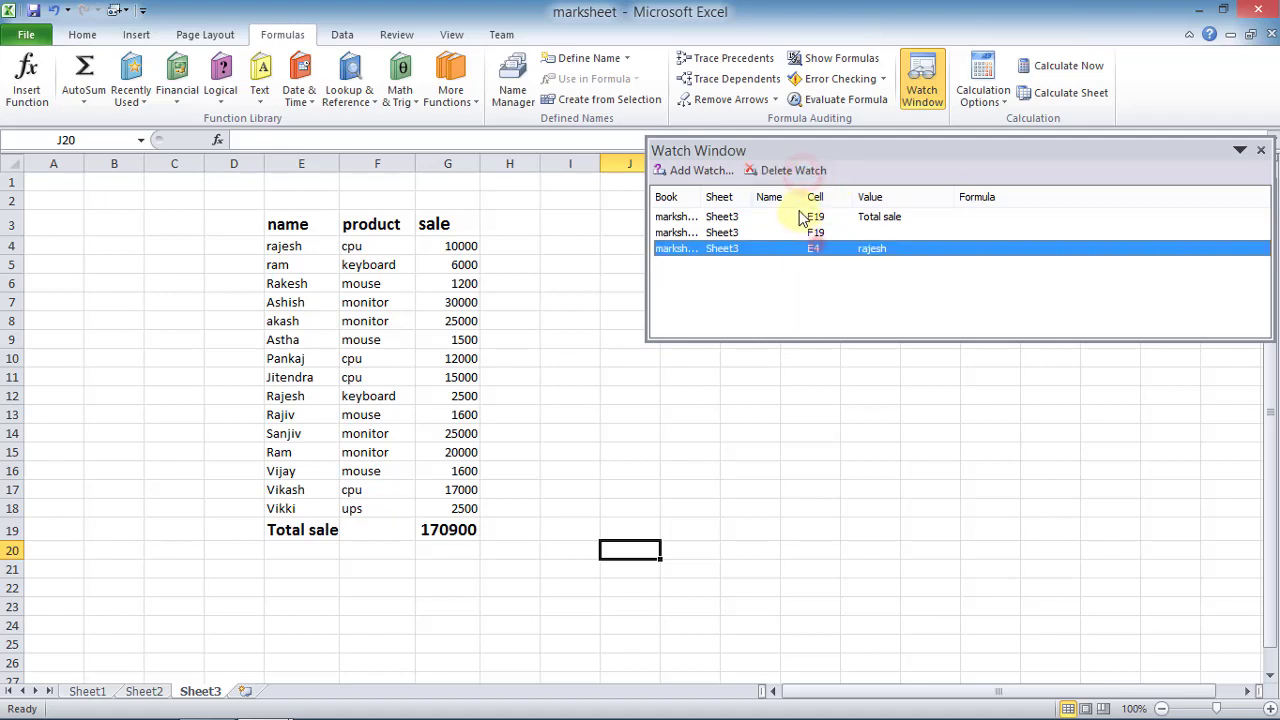
left_click(805, 171)
left_click(813, 232)
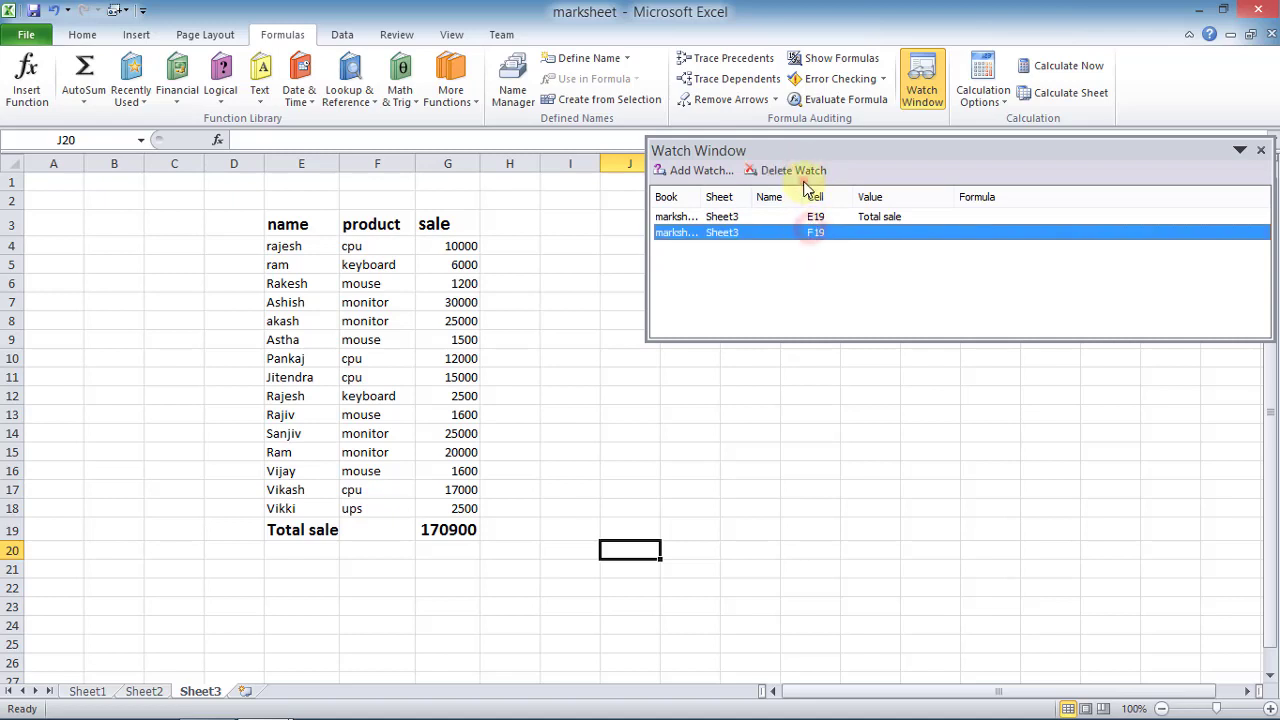
left_click(803, 174)
left_click(814, 217)
left_click(803, 174)
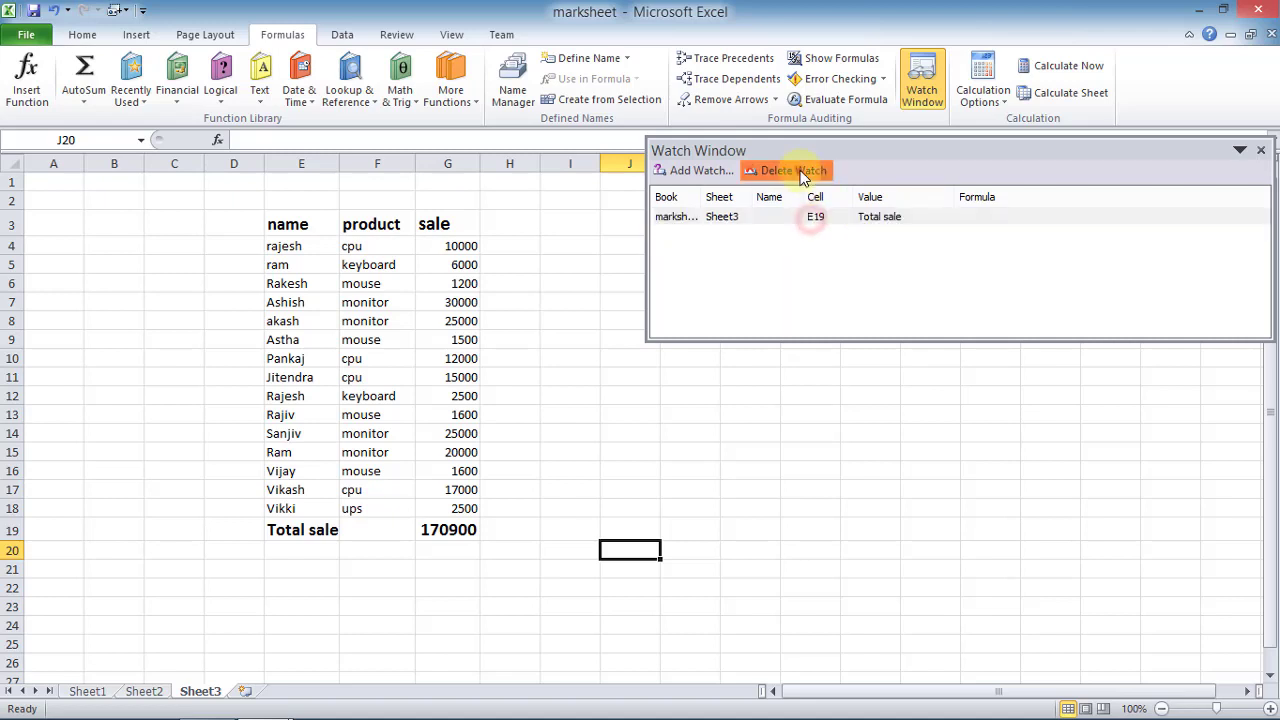
left_click(803, 172)
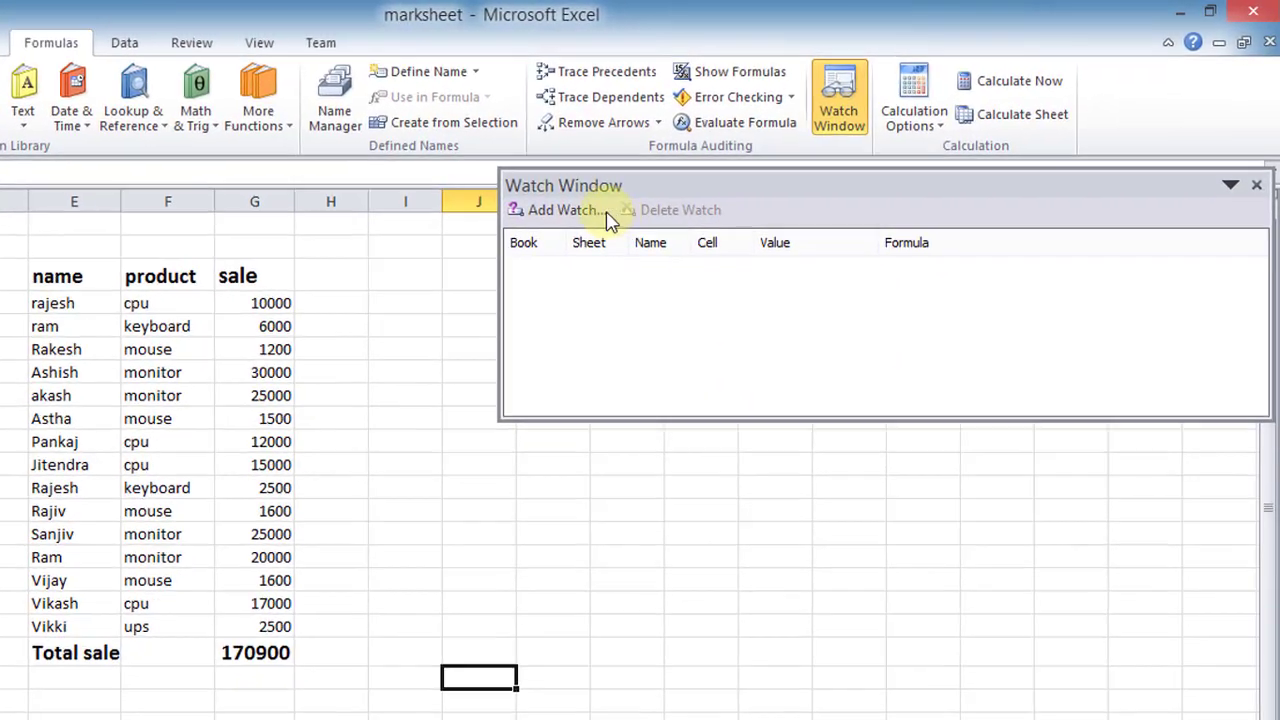
- Add a watch on E19:G19, showing 'Total sale' and the 170900 SUM total
left_click(540, 214)
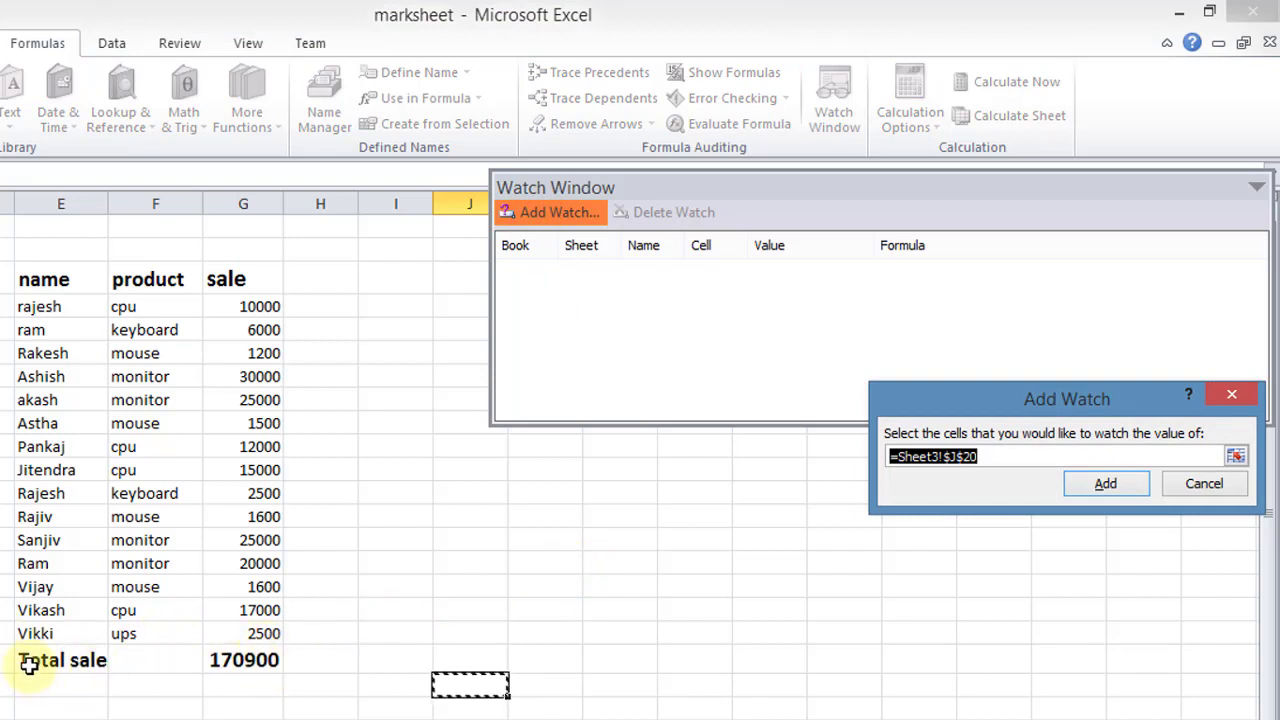
left_click_drag(30, 662, 237, 661)
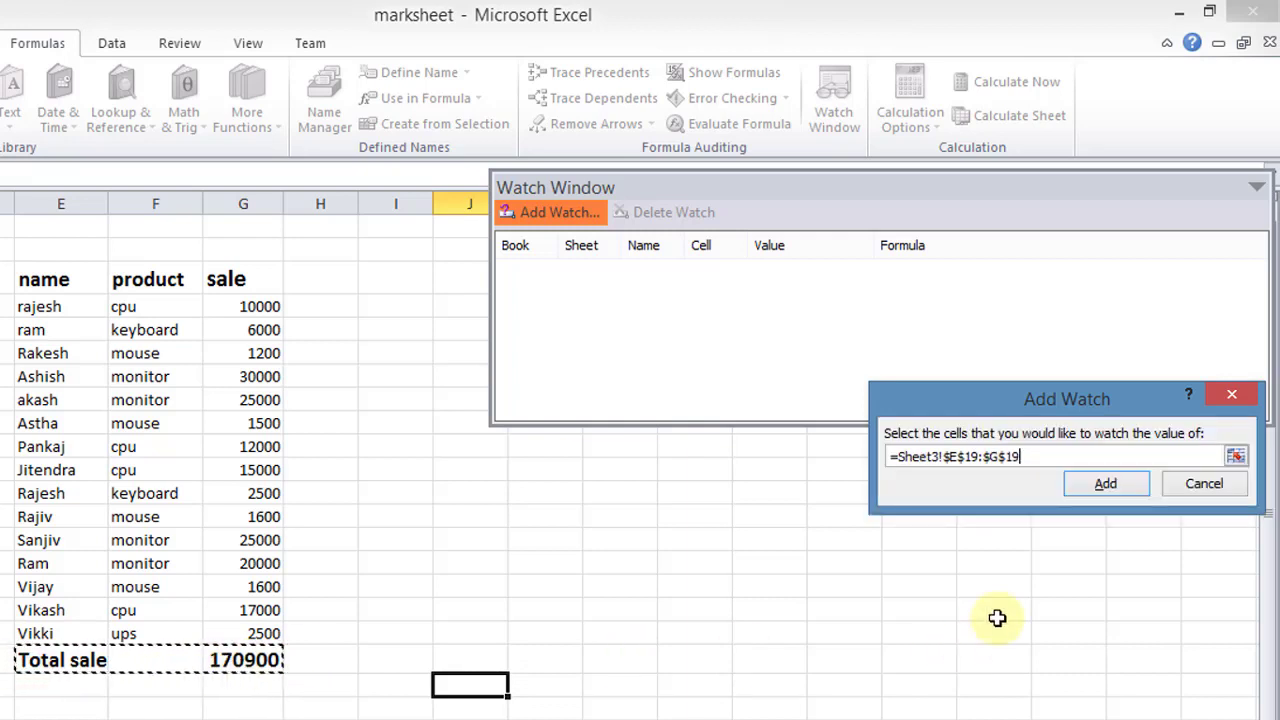
left_click(1107, 487)
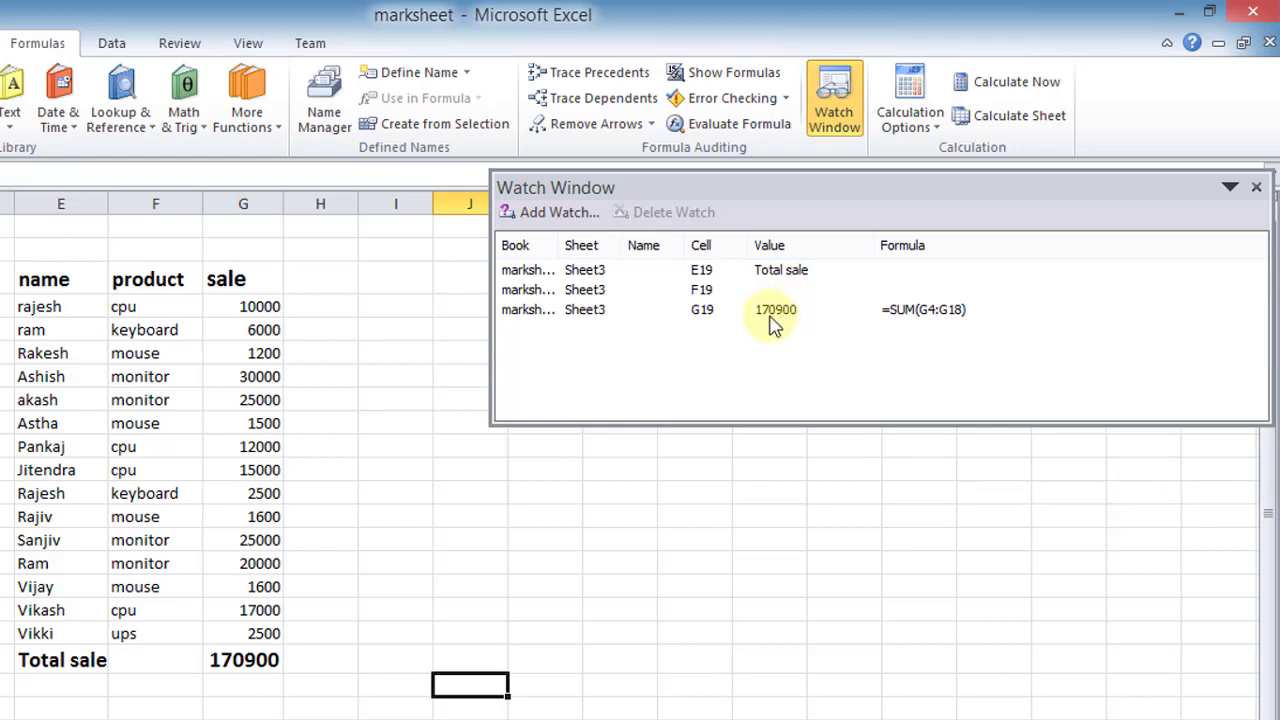
left_click(566, 314)
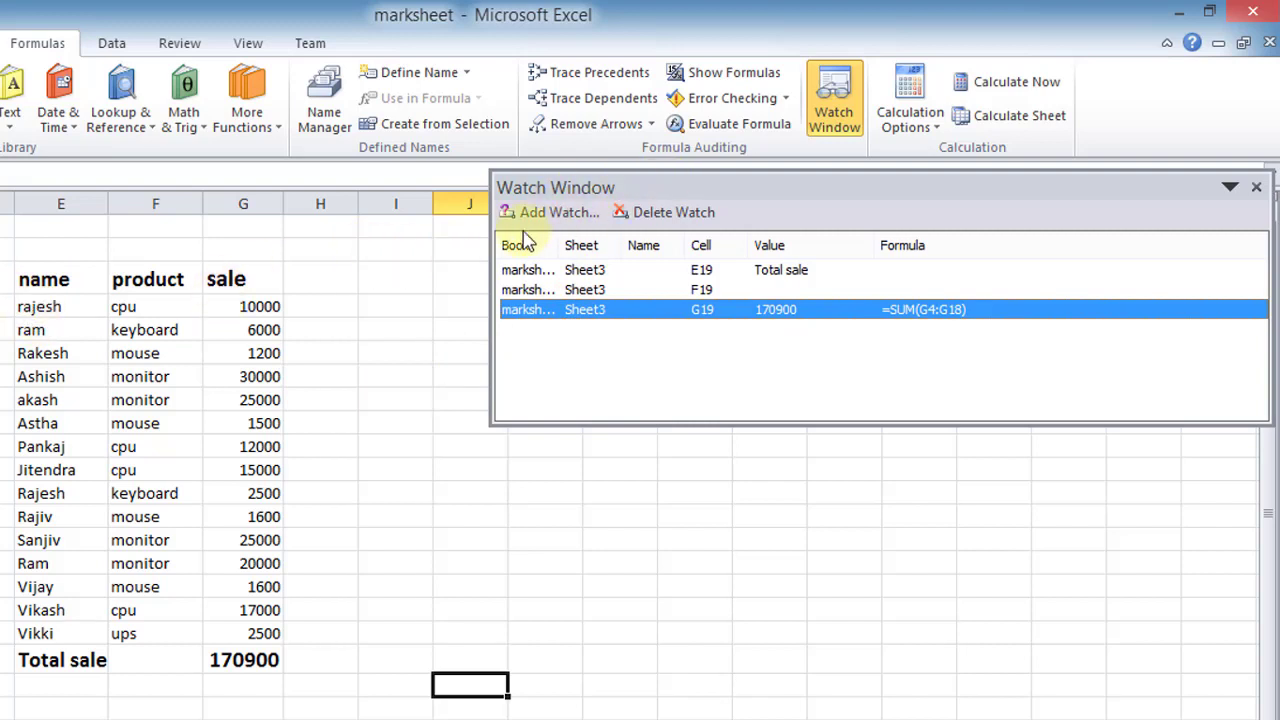
- Add a watch on E4:G4, showing rajesh, cpu and 10000 in the list
left_click(548, 212)
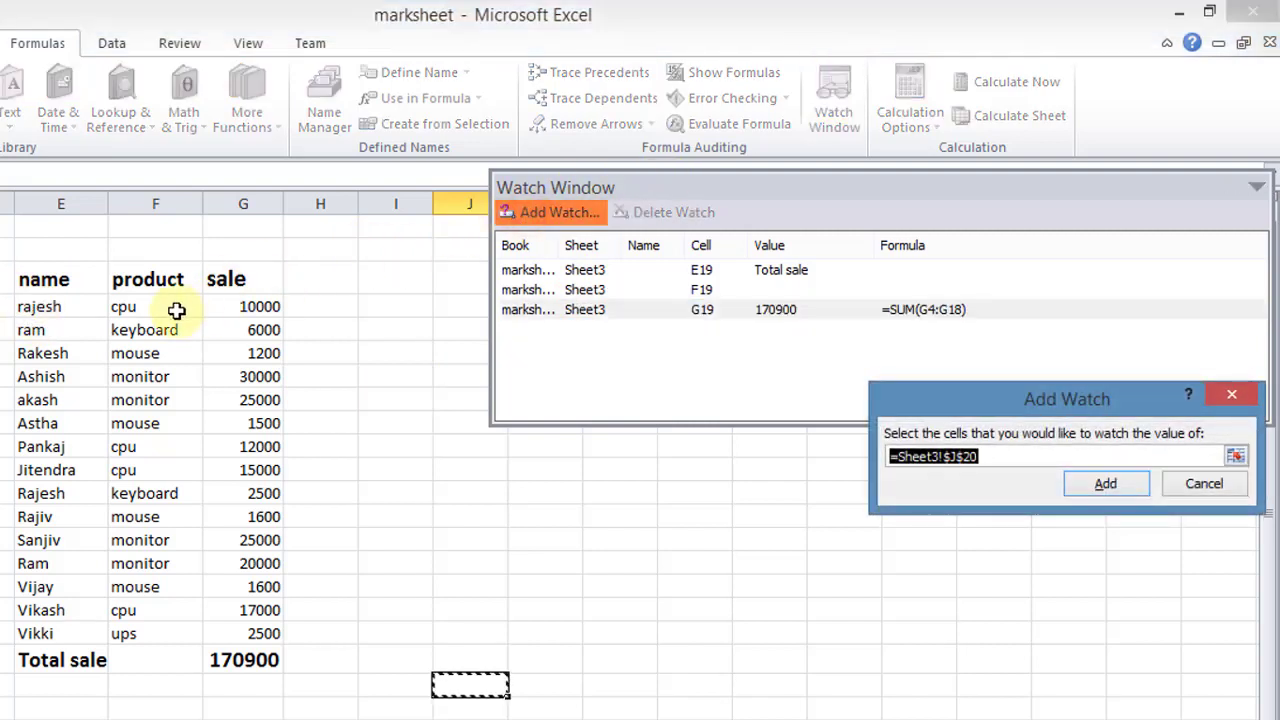
left_click_drag(27, 311, 231, 298)
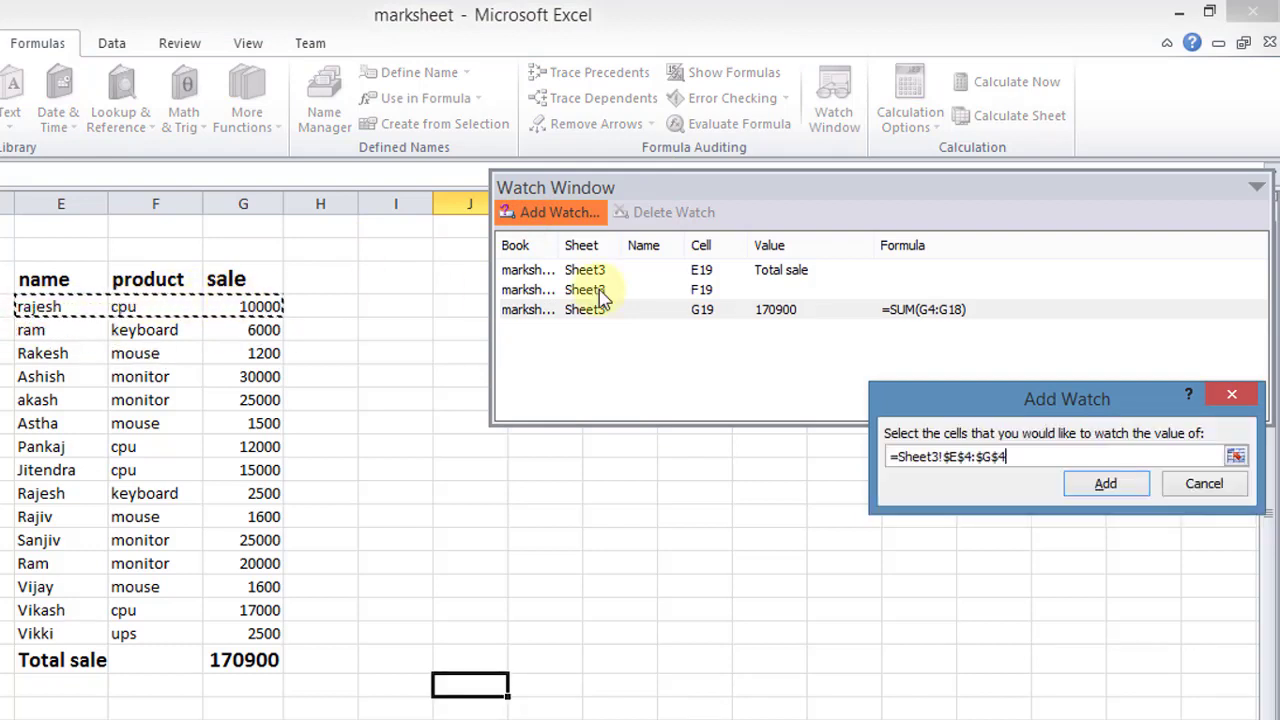
left_click(1090, 486)
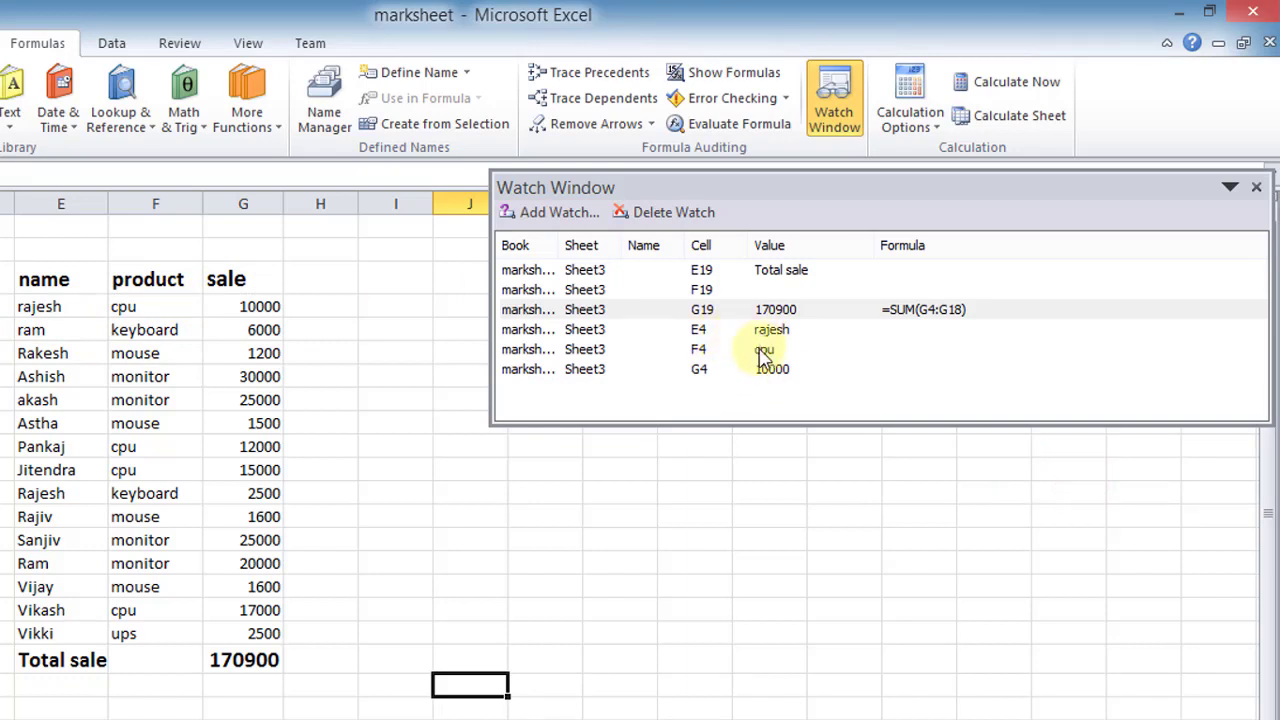
left_click(775, 395)
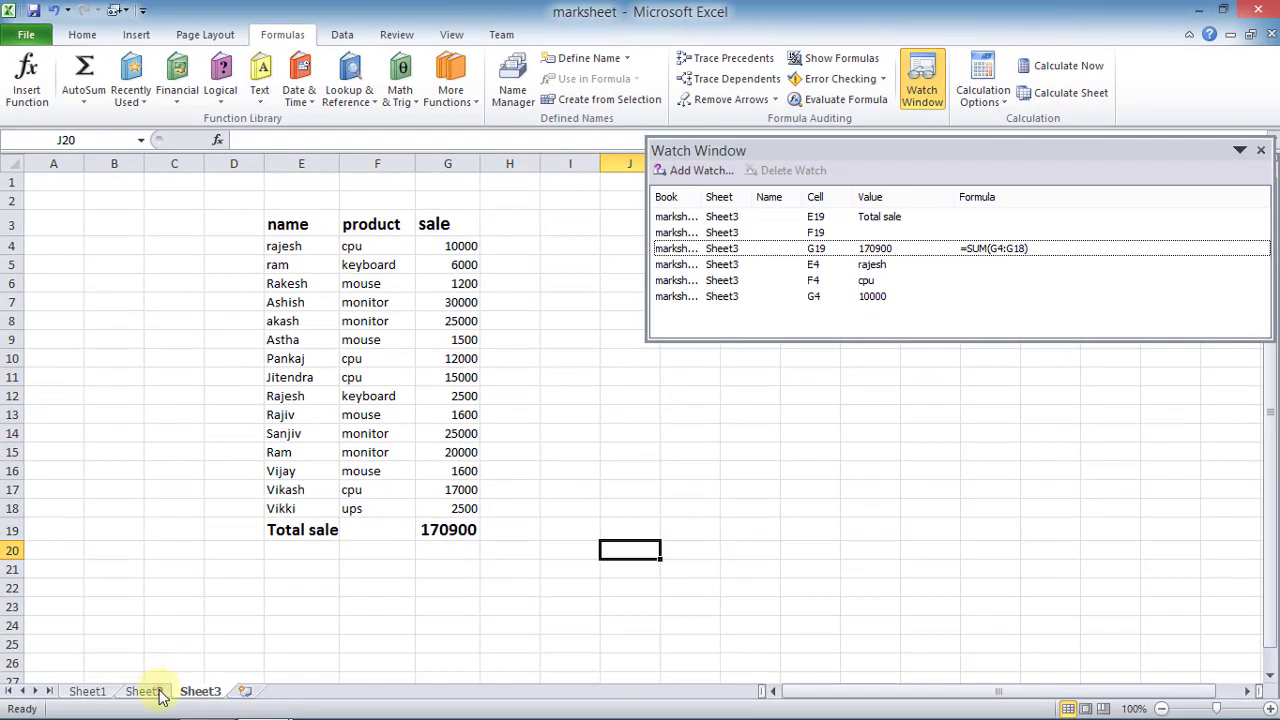
left_click(143, 691)
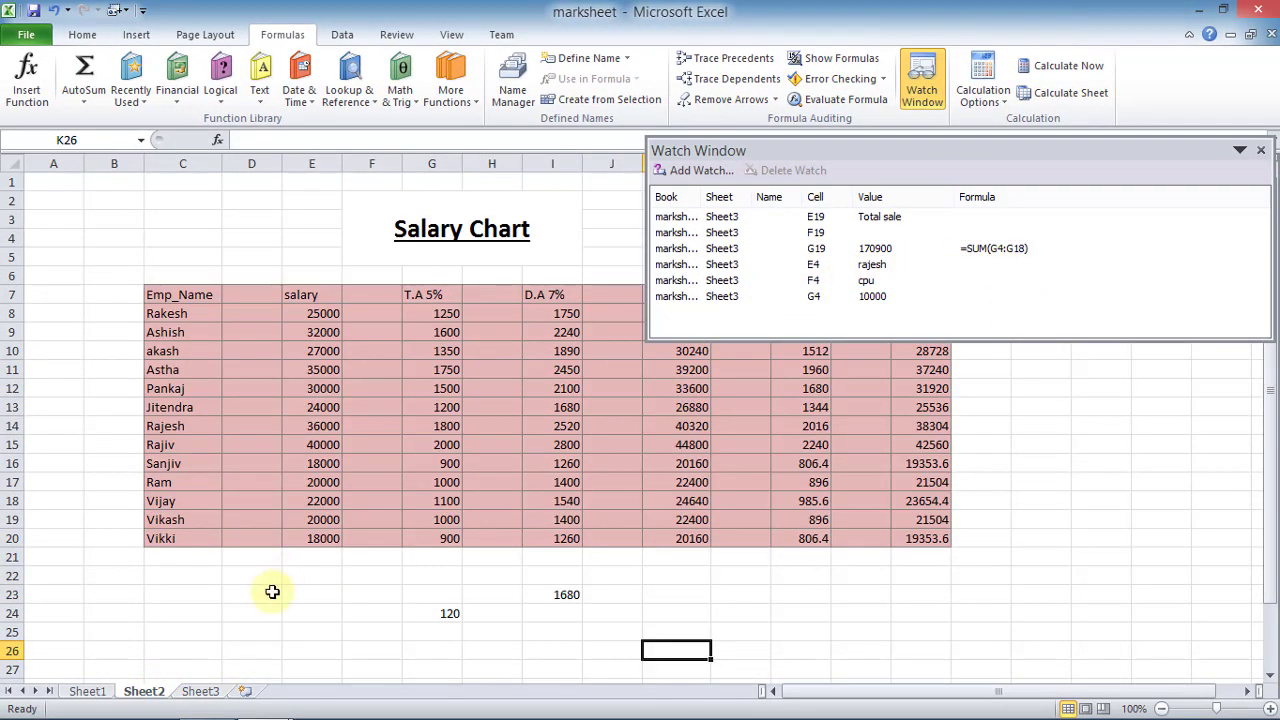
mouse_move(27, 712)
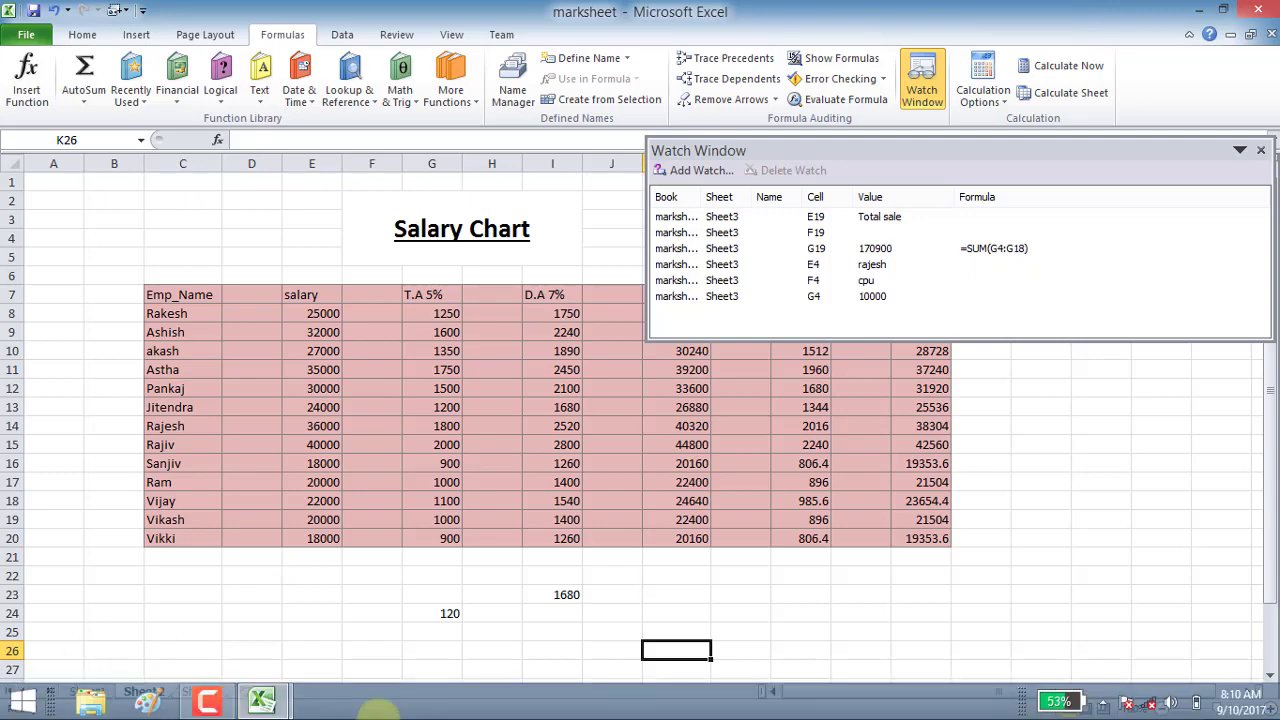
left_click(262, 701)
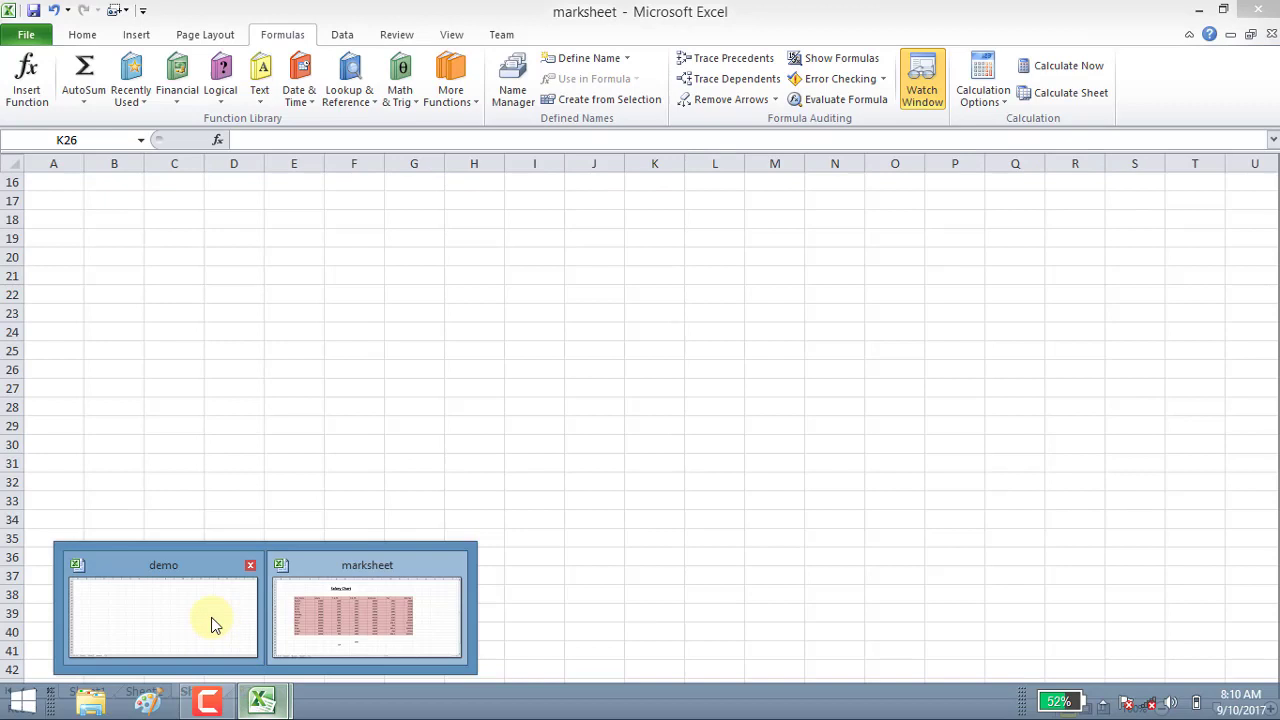
left_click(211, 622)
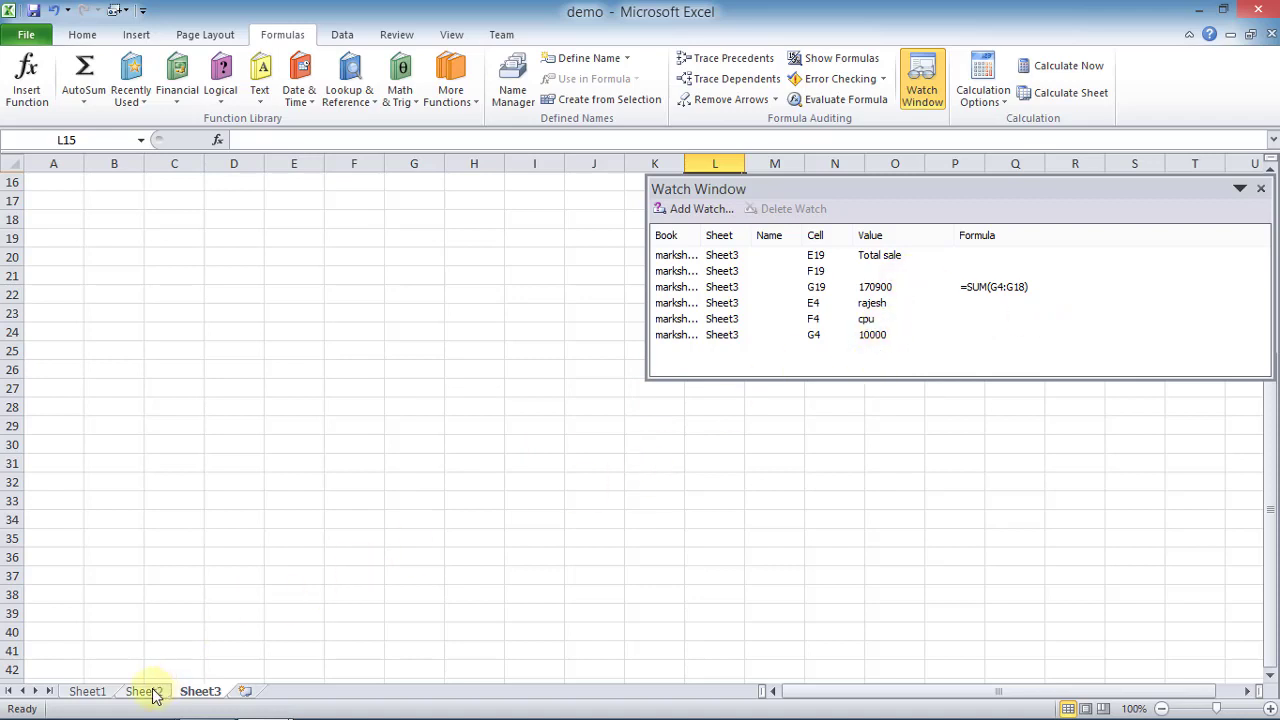
mouse_move(252, 702)
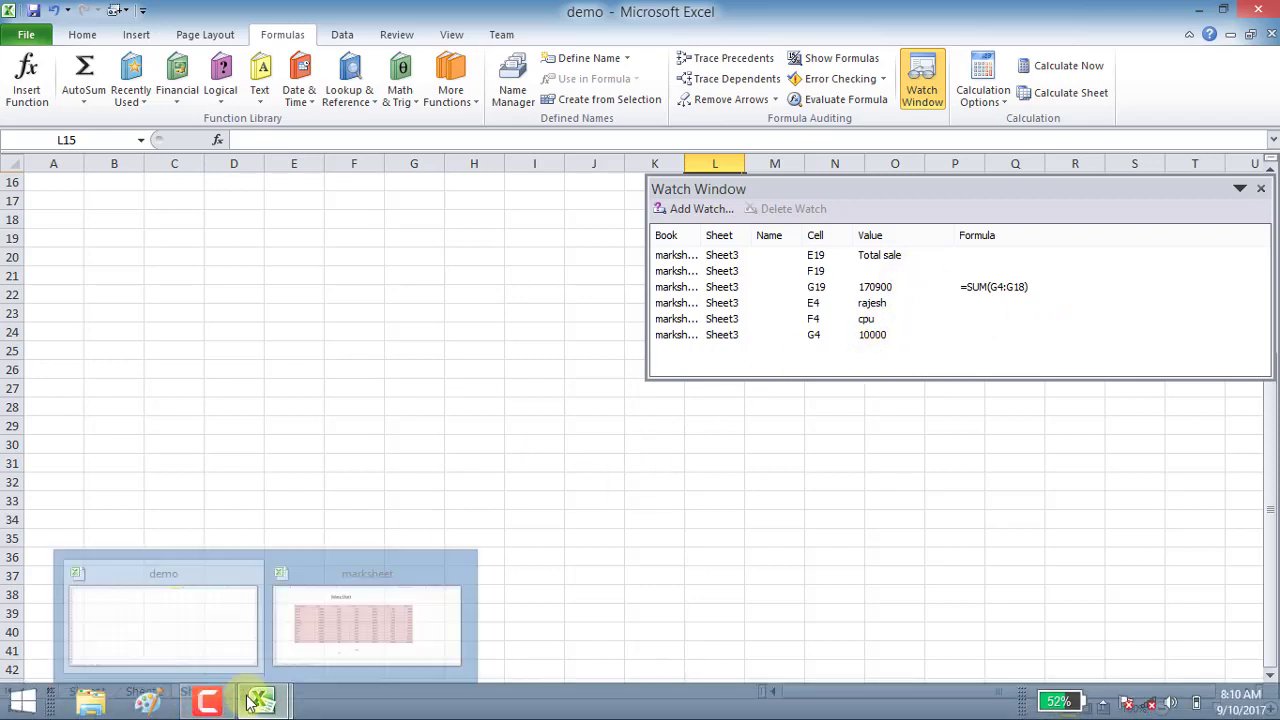
left_click(370, 626)
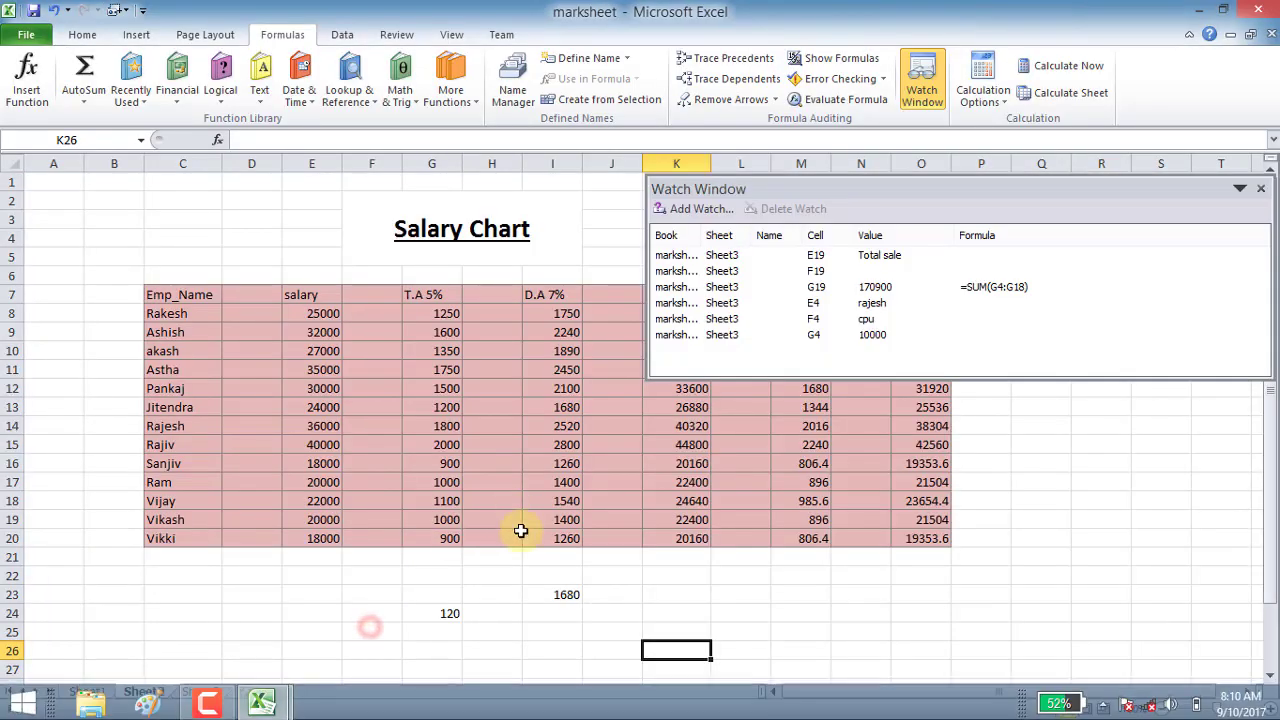
left_click(214, 690)
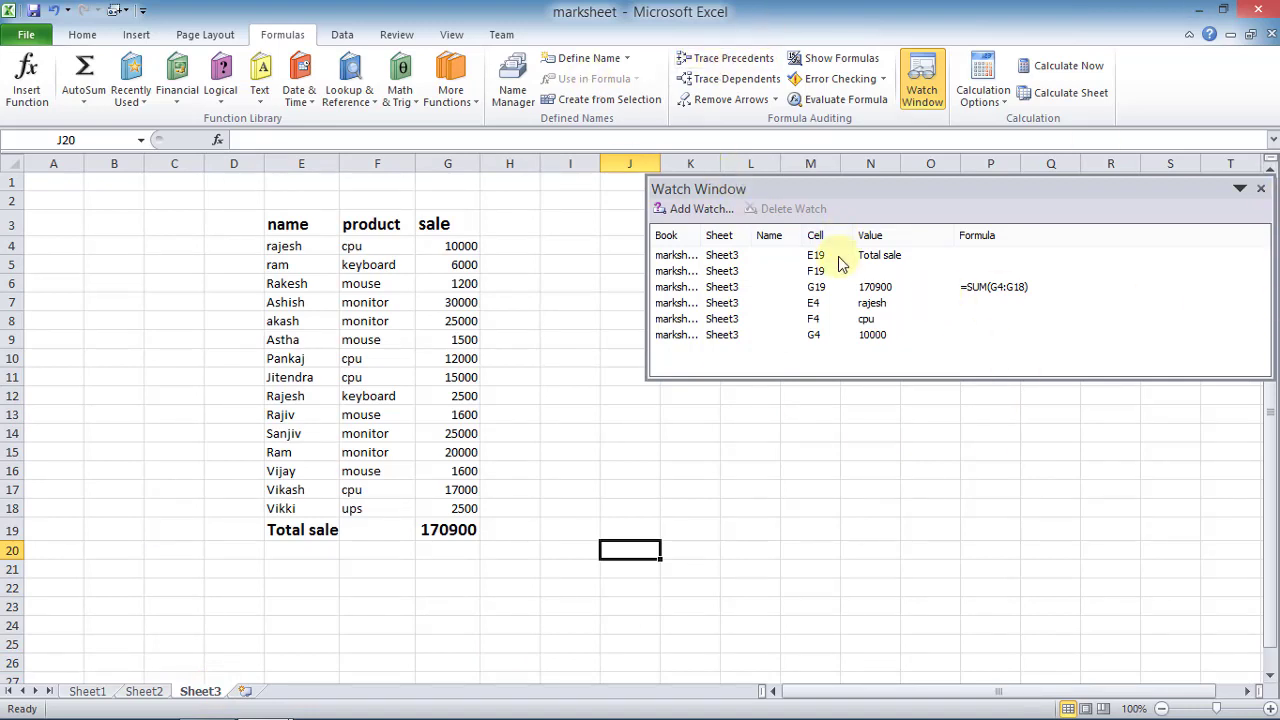
left_click(885, 335)
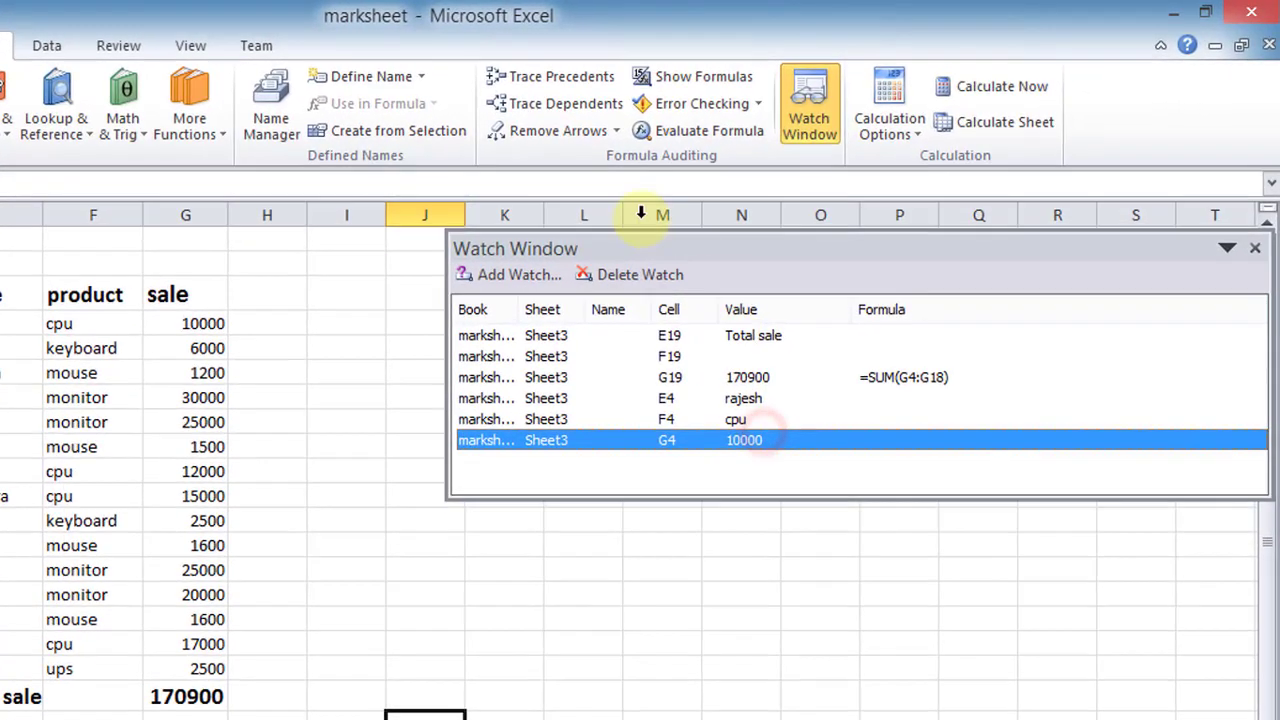
left_click(615, 274)
- Delete the remaining watches, including E4 and E19, and close the Watch Window
left_click(677, 403)
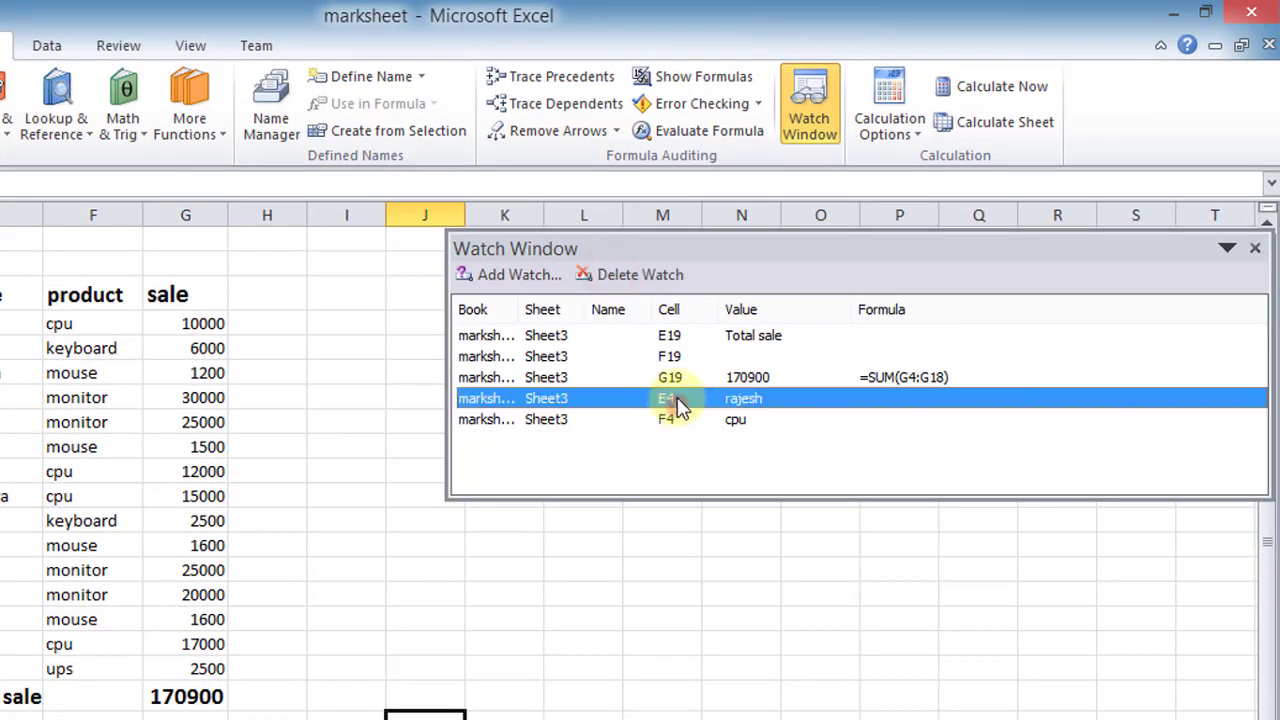
key("Delete")
key("Delete")
key("Delete")
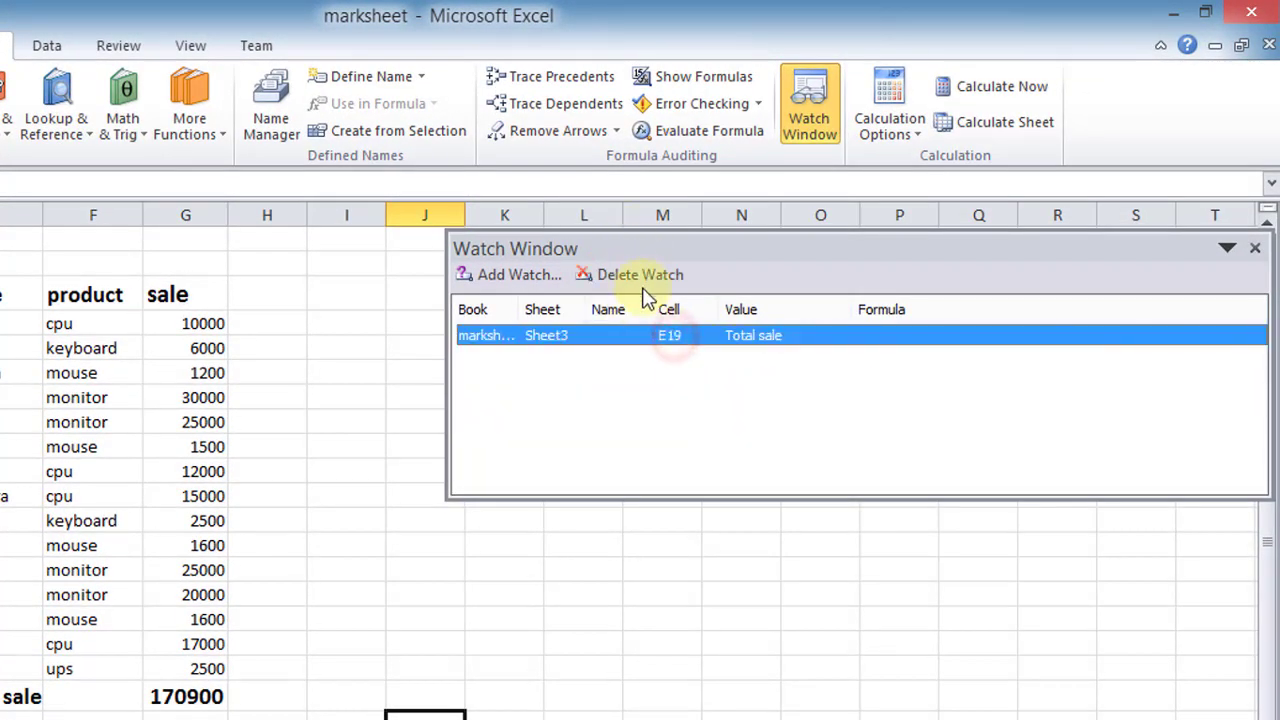
left_click(640, 308)
left_click(672, 345)
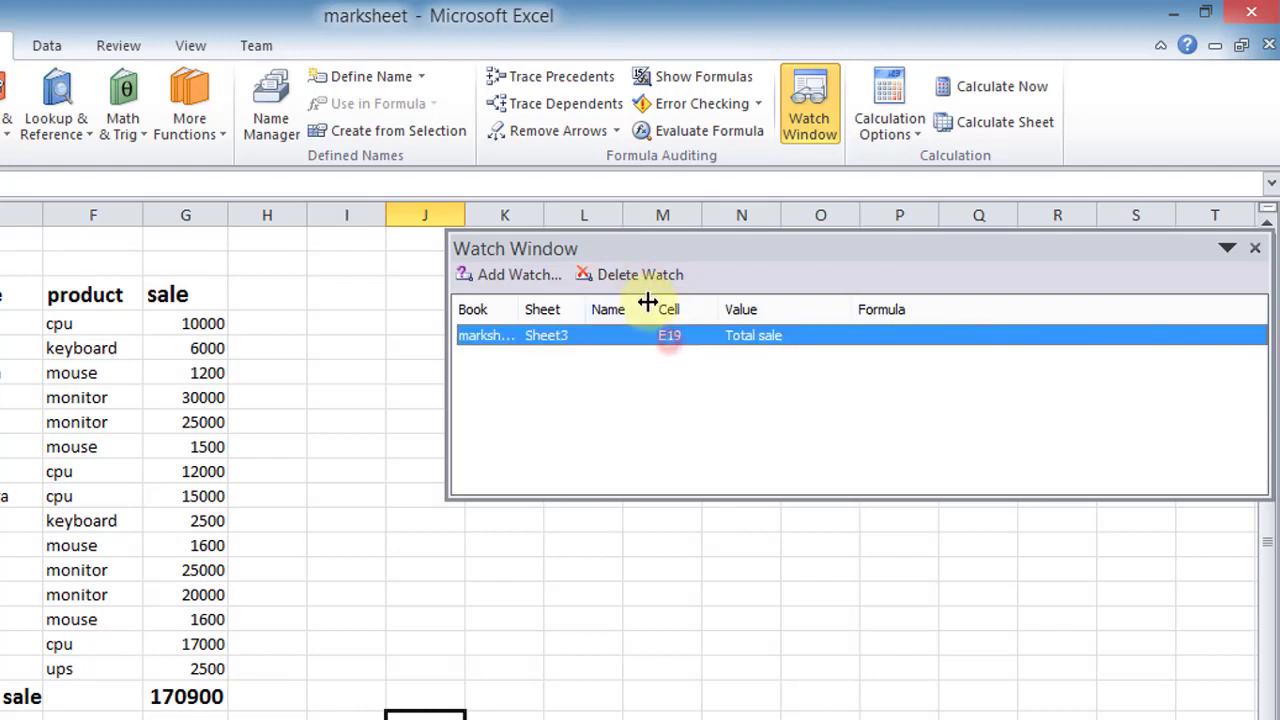
left_click(650, 280)
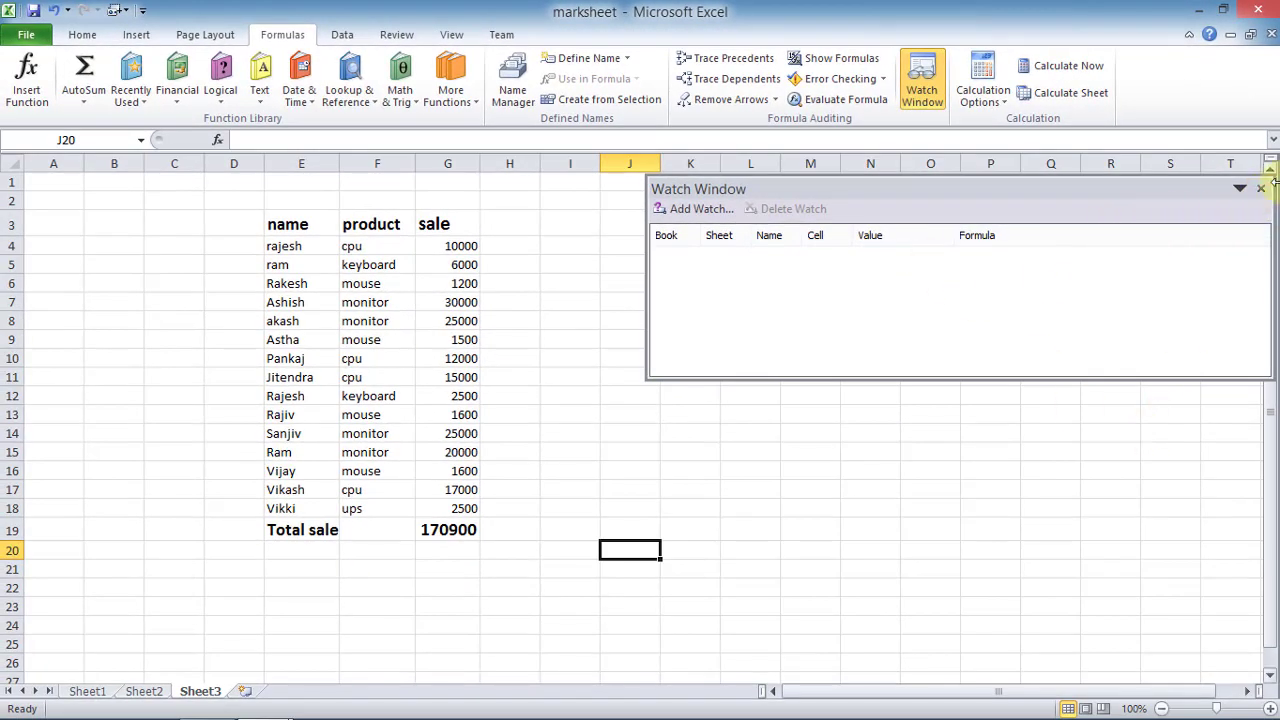
left_click(1261, 190)
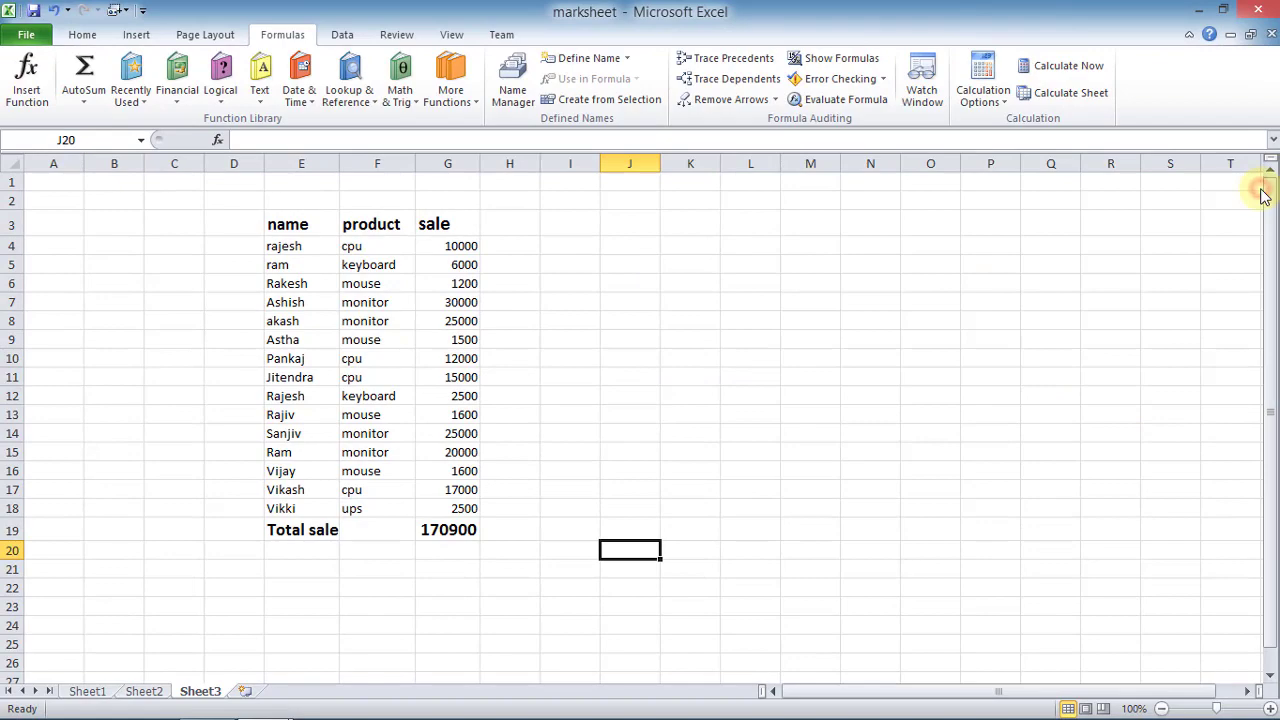
left_click(887, 391)
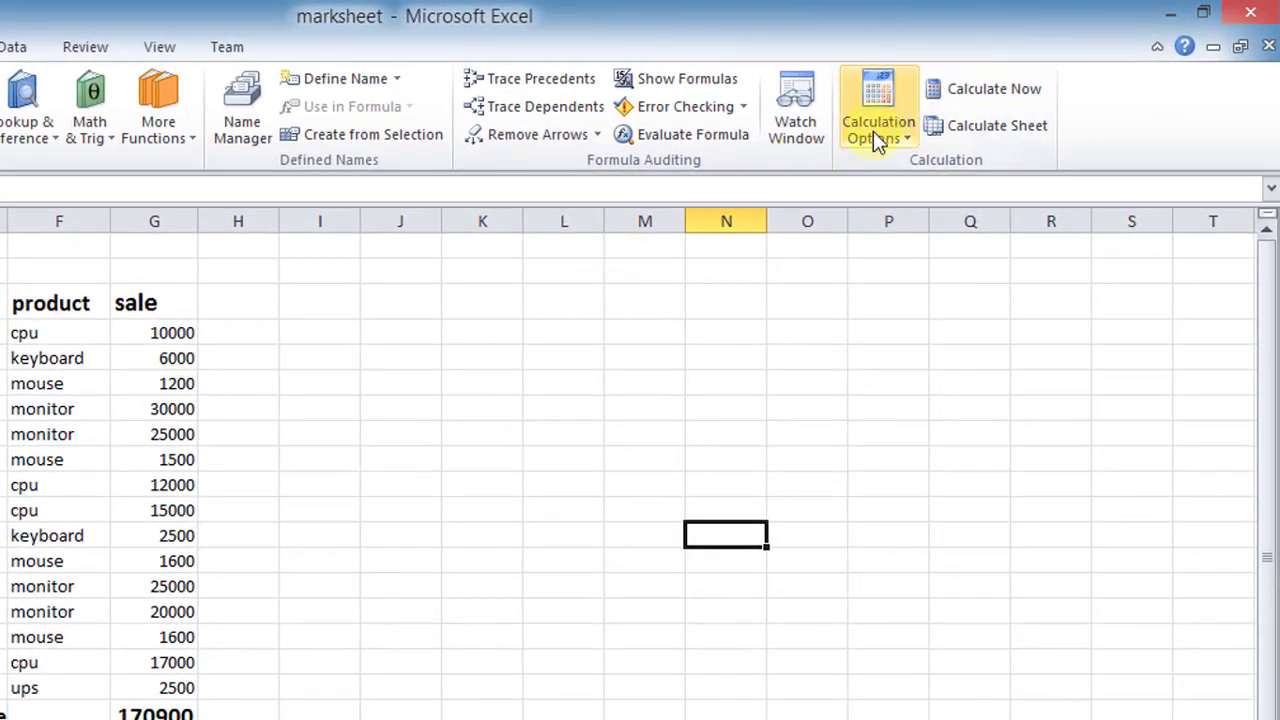
- Confirm calculation is Automatic and change G5 from 6000 to 1000
left_click(873, 131)
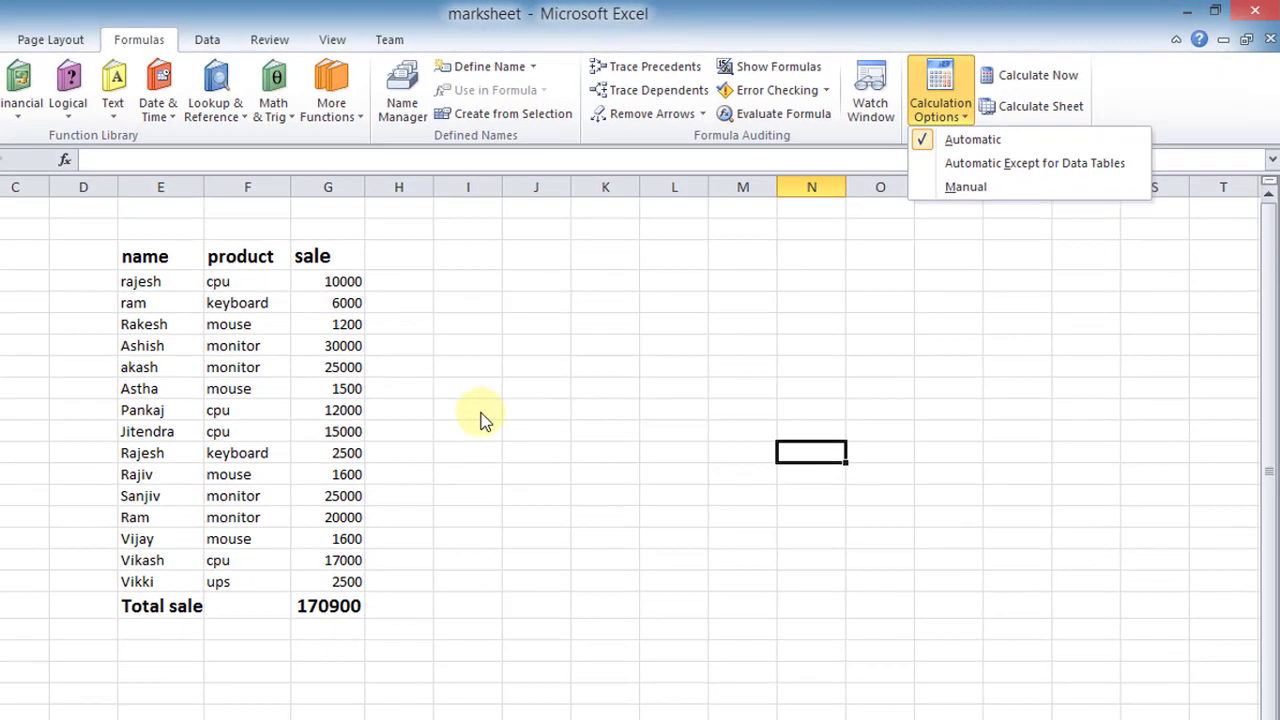
left_click(480, 414)
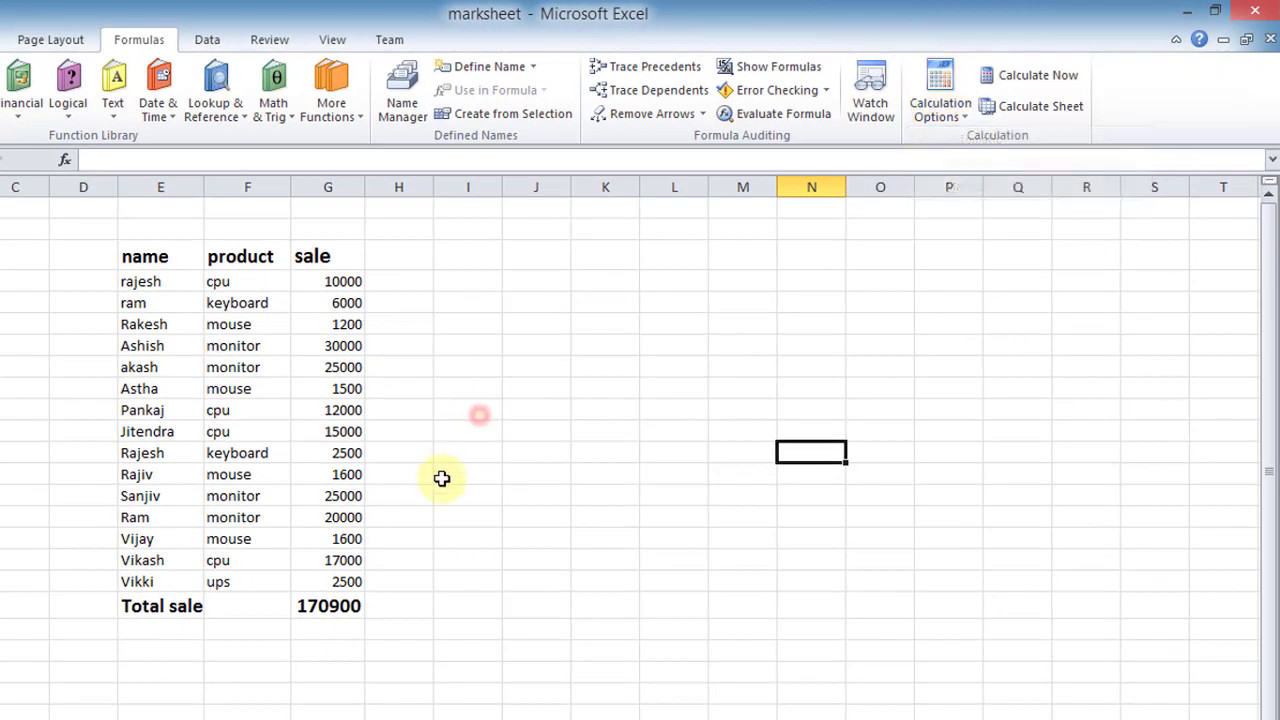
left_click(328, 606)
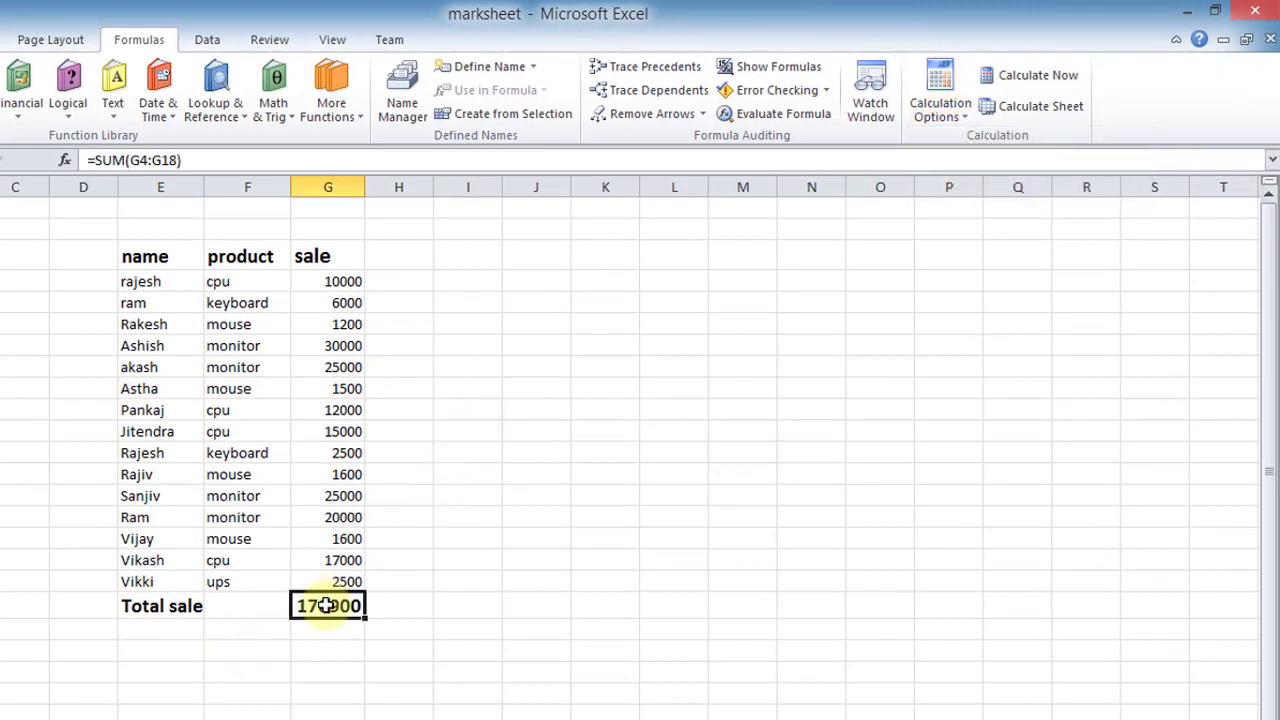
left_click(343, 306)
type("1")
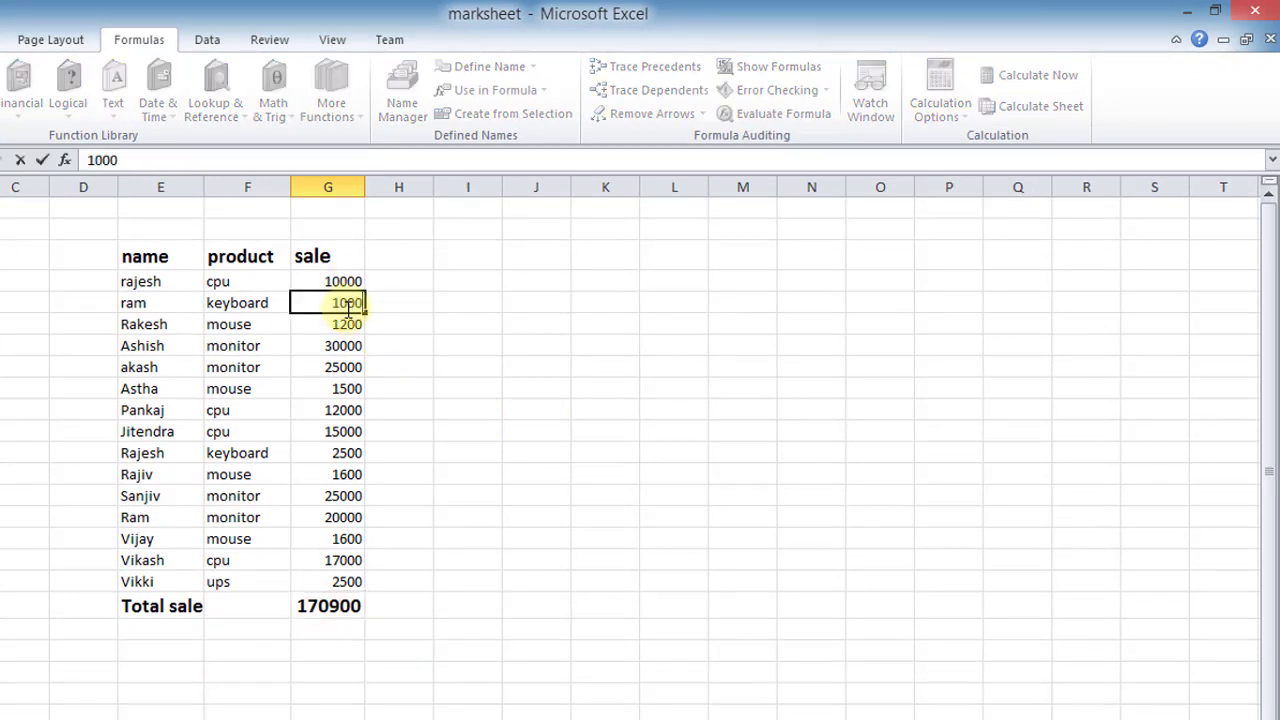
left_click(305, 657)
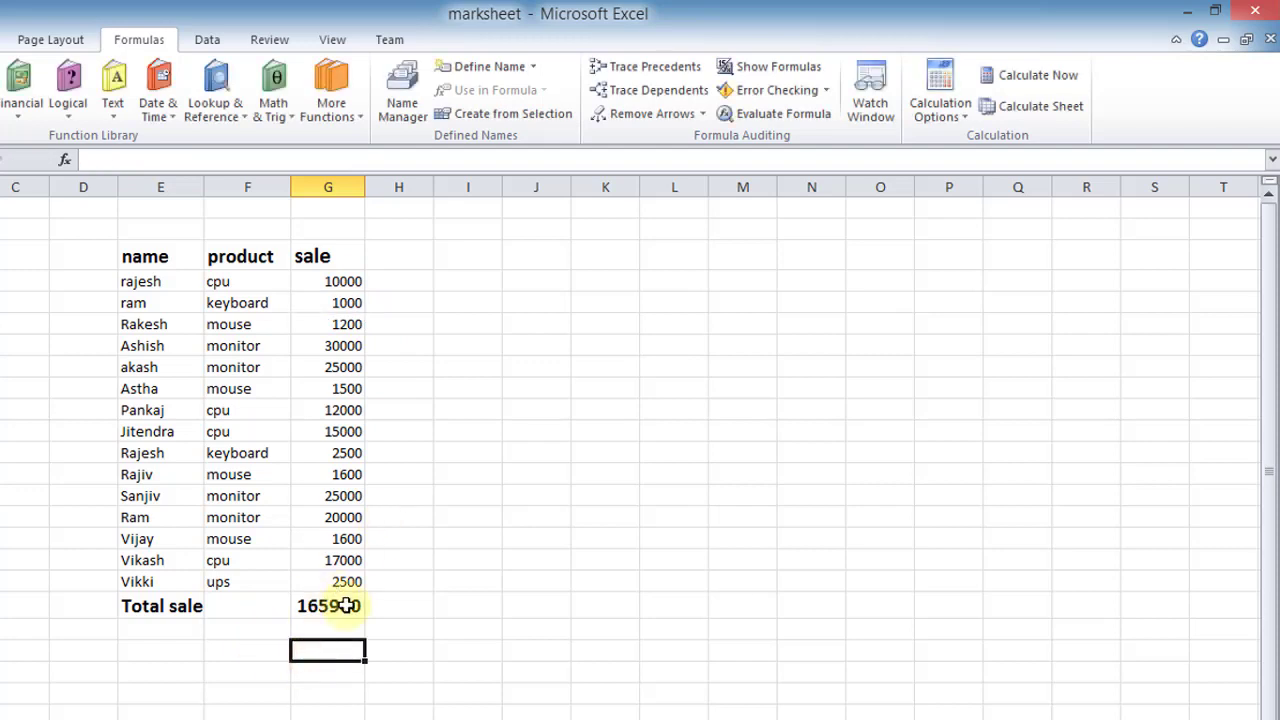
- Change G6 from 1200 to 0 so Total sale recalculates to 164700
left_click(345, 605)
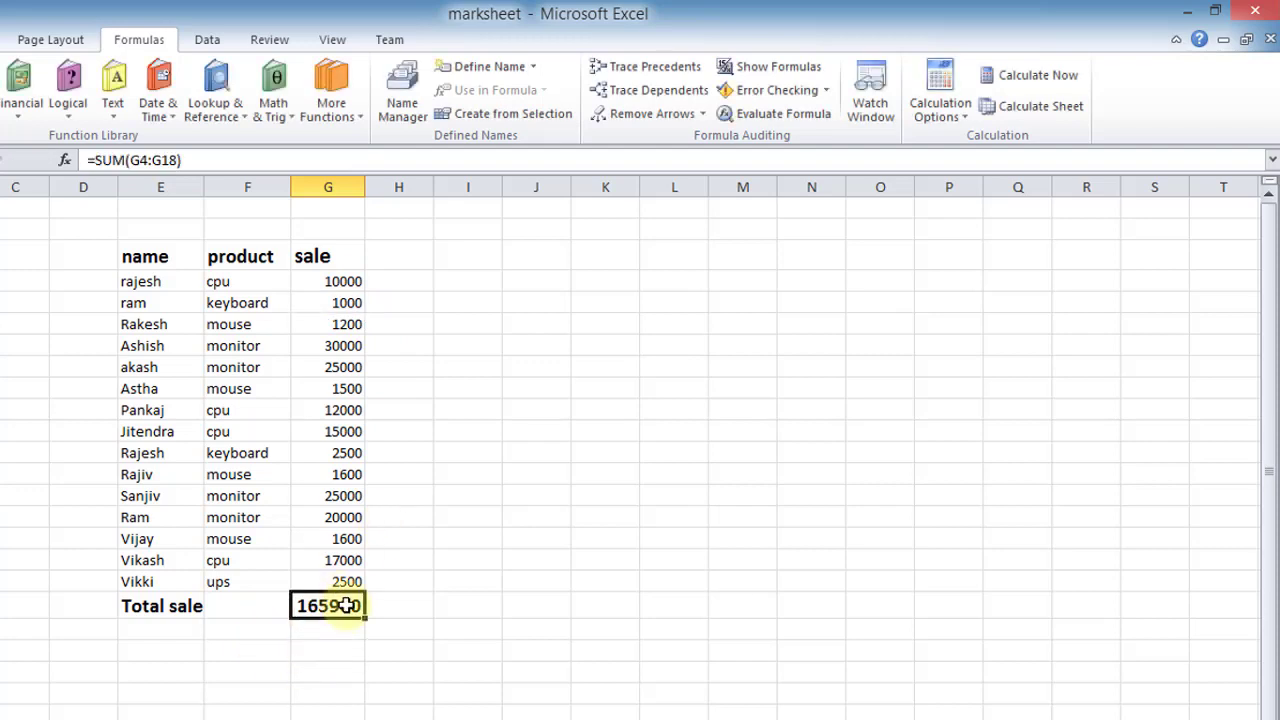
left_click(347, 325)
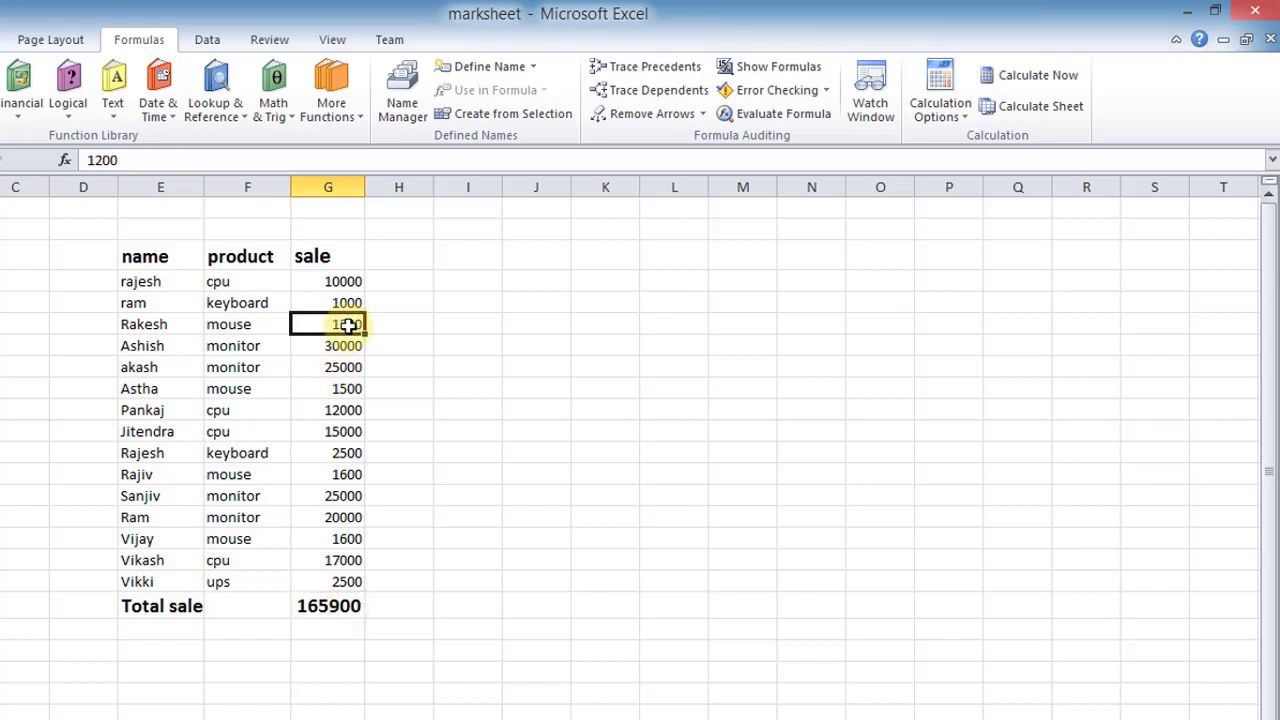
type("0")
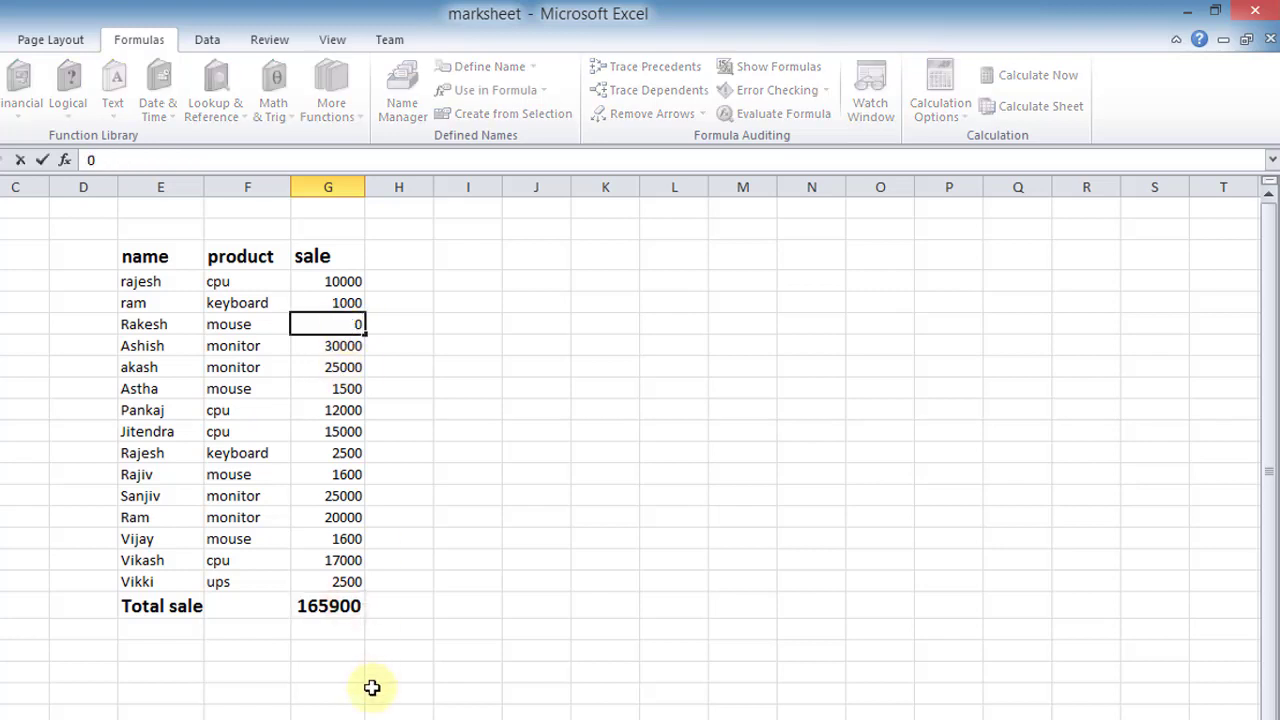
left_click(343, 650)
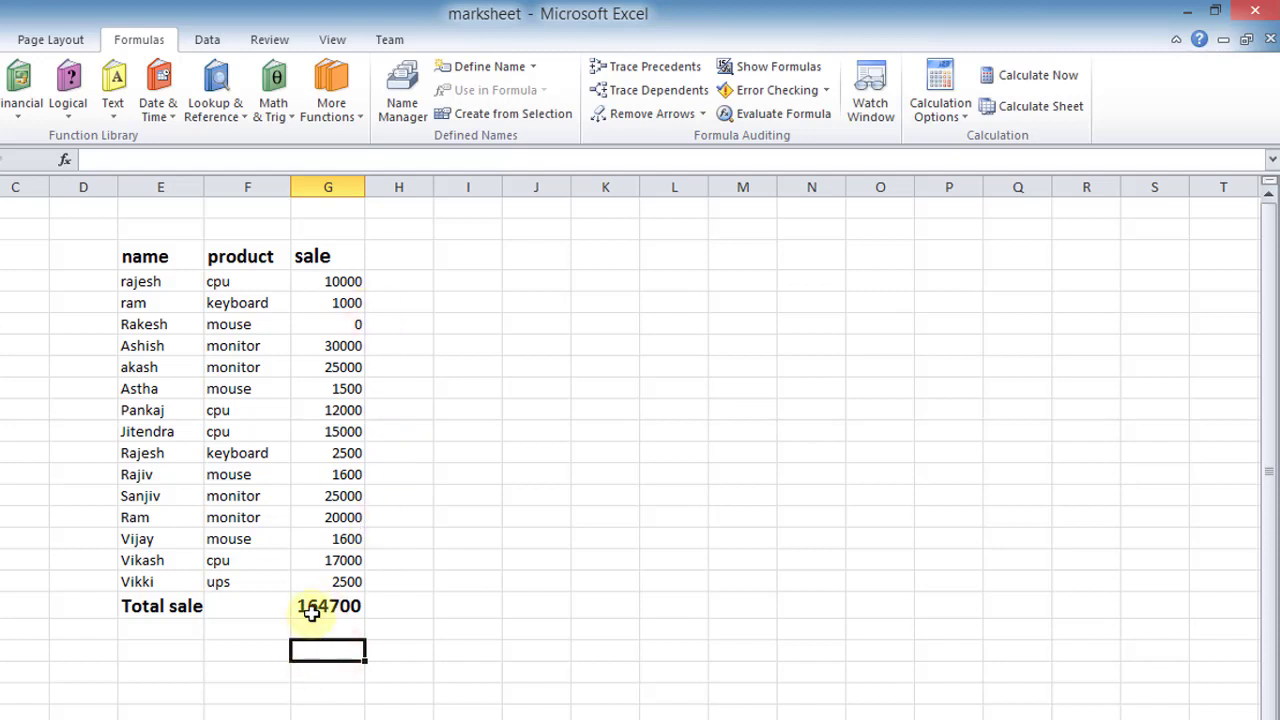
left_click(311, 613)
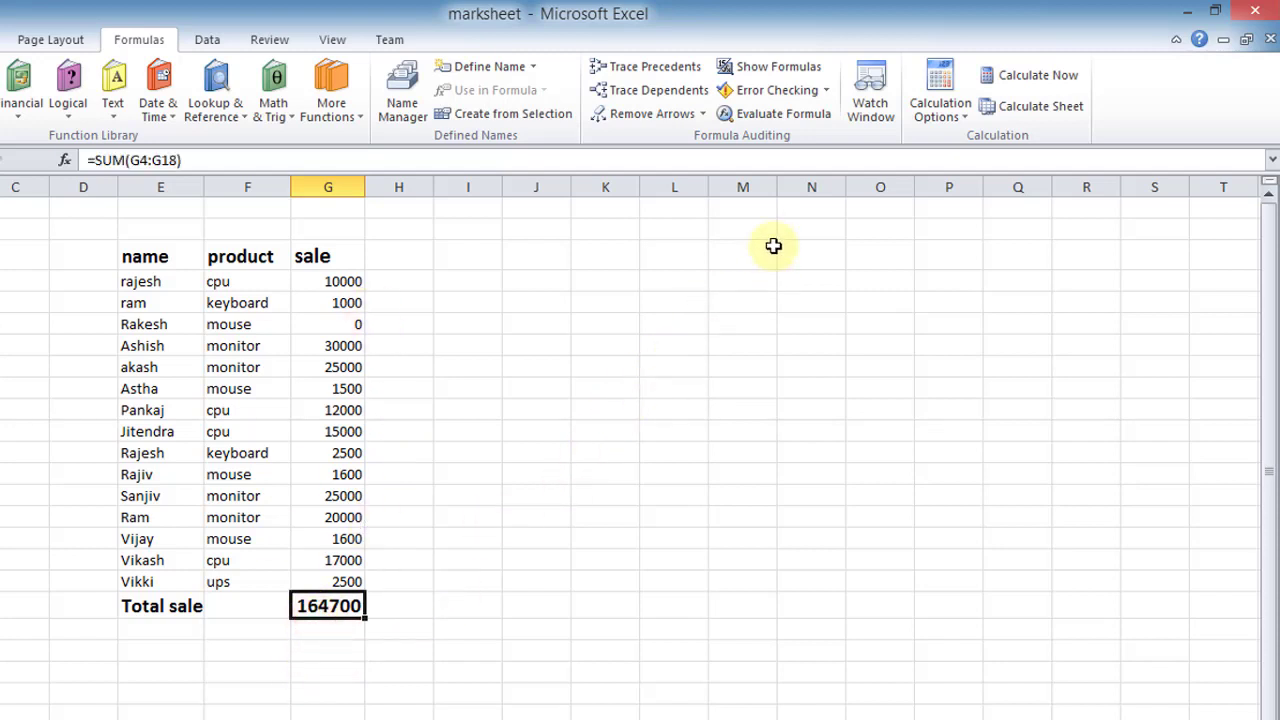
left_click(940, 108)
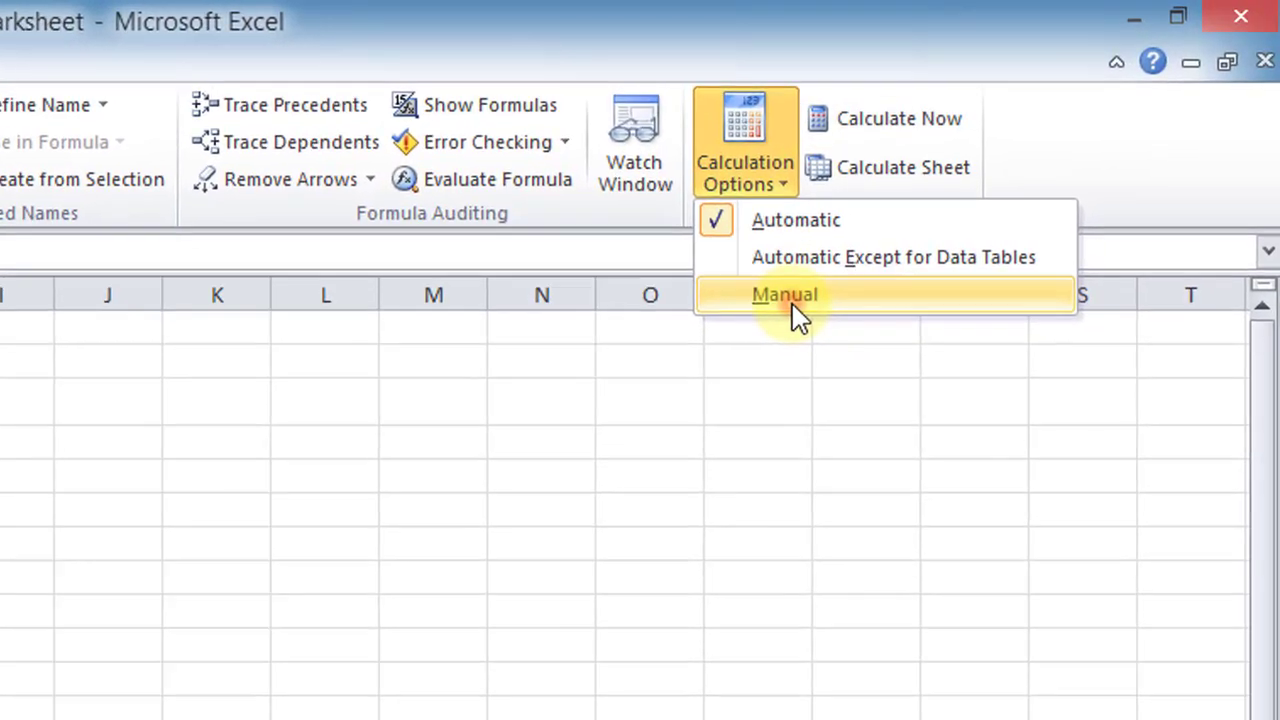
- Under Manual calculation, enter 1000 in G6 and 2 in G7, then Calculate Now to get 135702
left_click(966, 187)
left_click(724, 407)
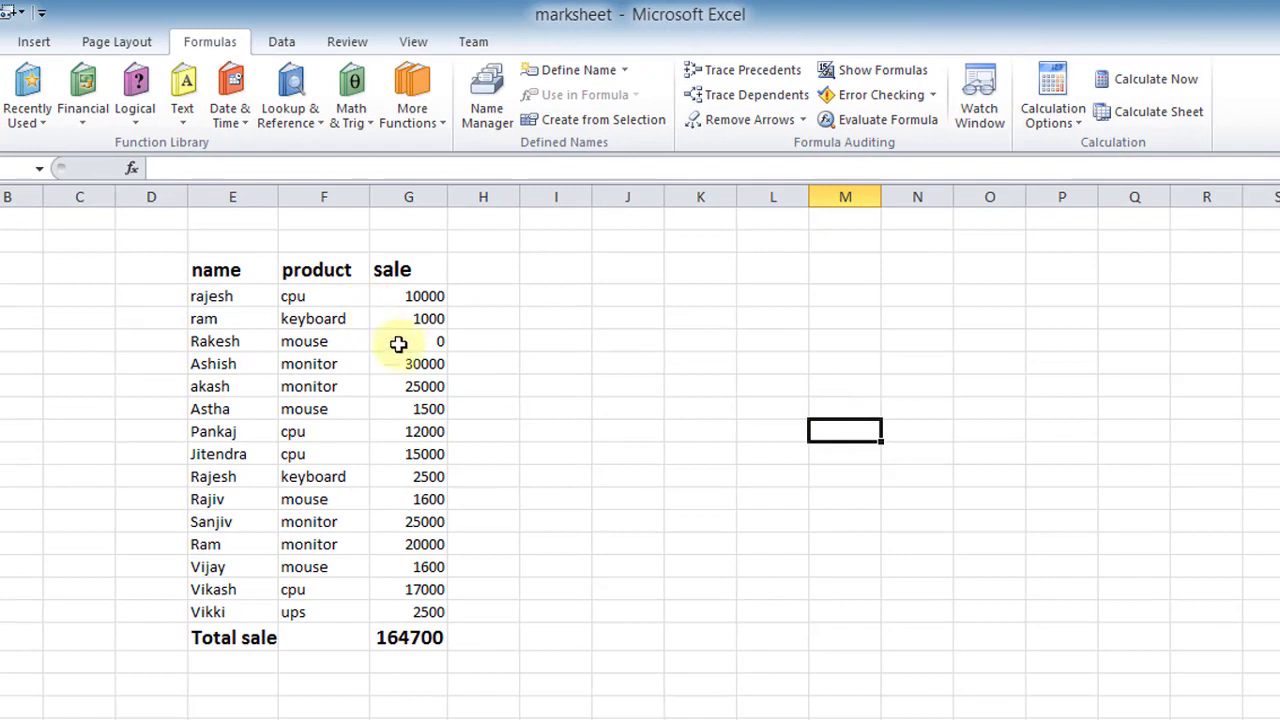
left_click(400, 343)
type("1000")
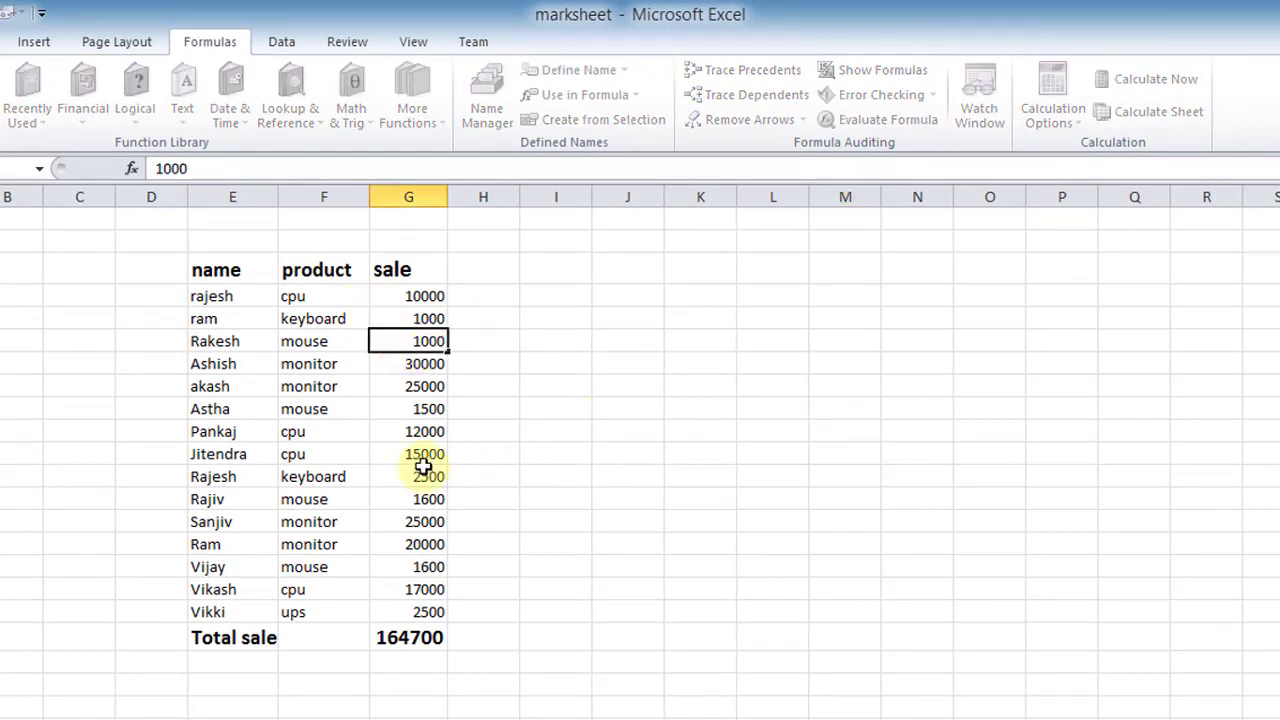
left_click(423, 476)
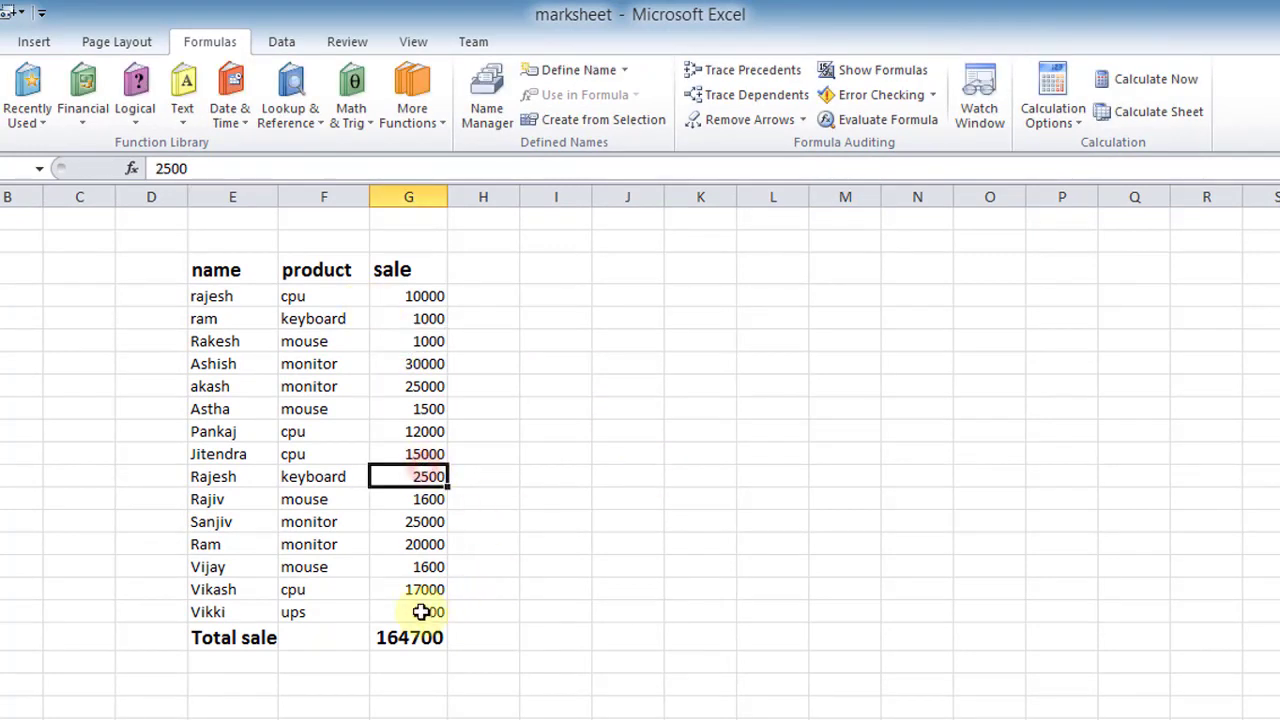
left_click(423, 366)
type("2")
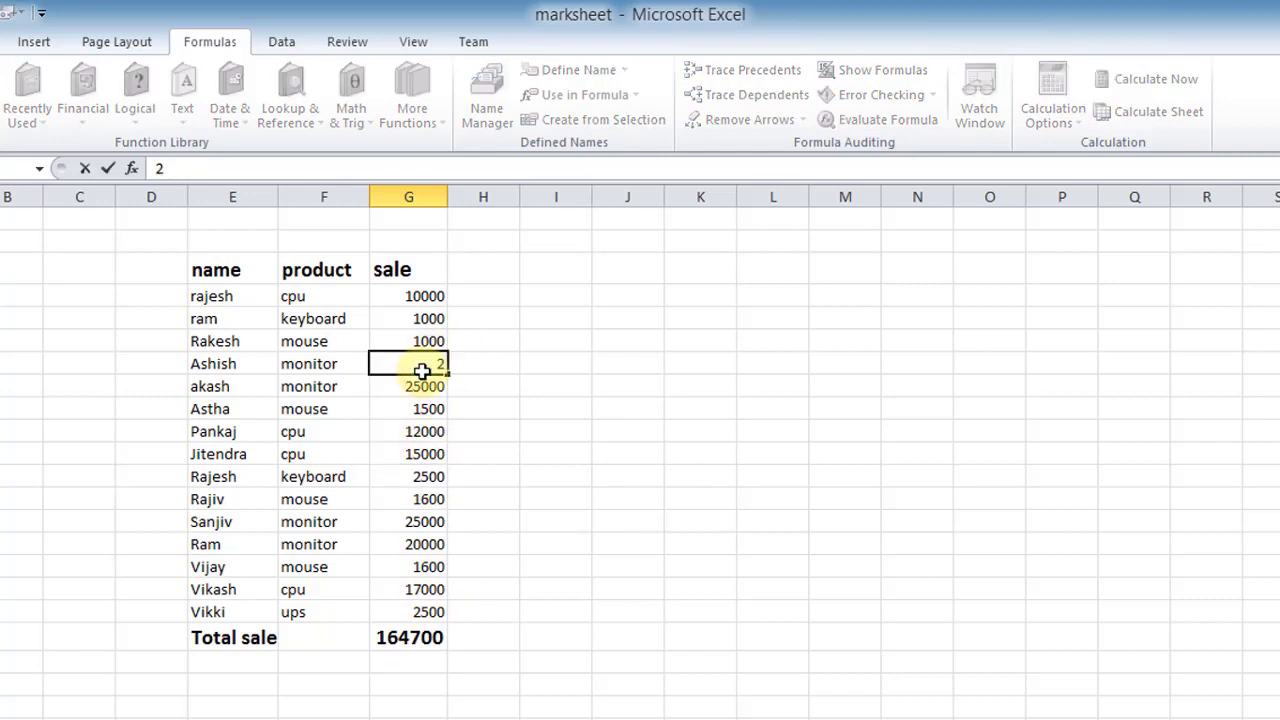
left_click(470, 682)
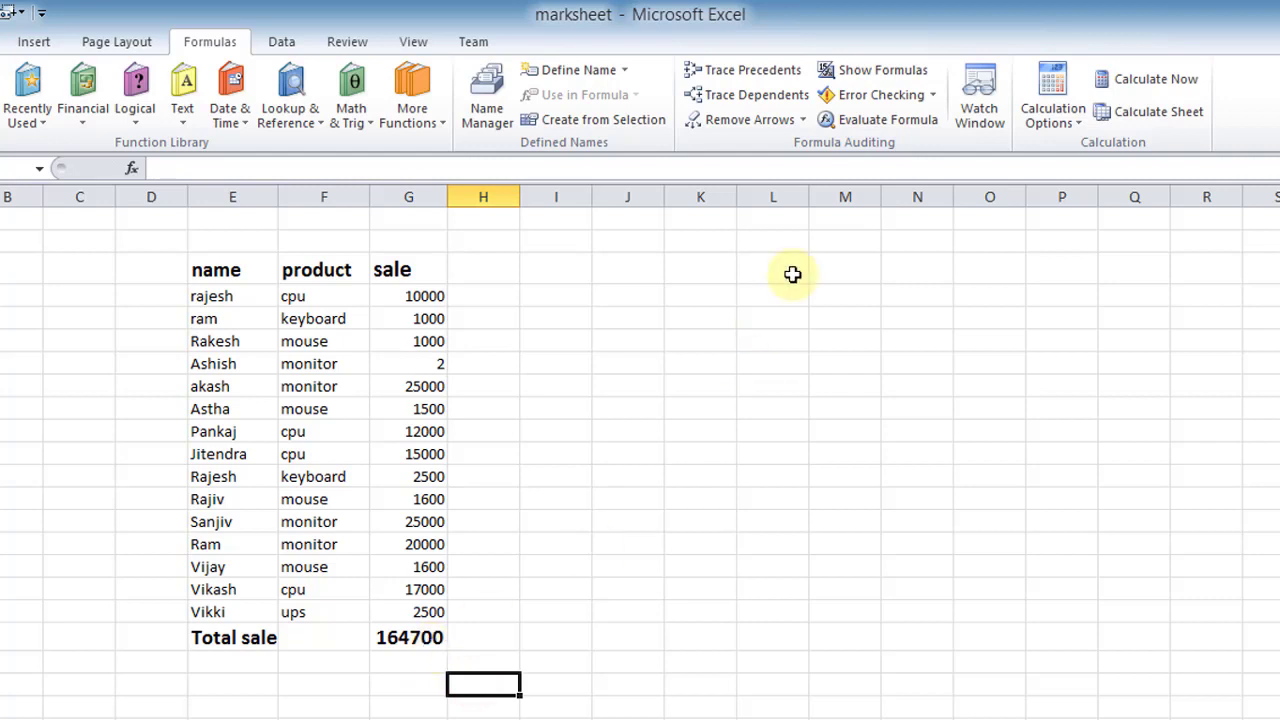
left_click(1127, 84)
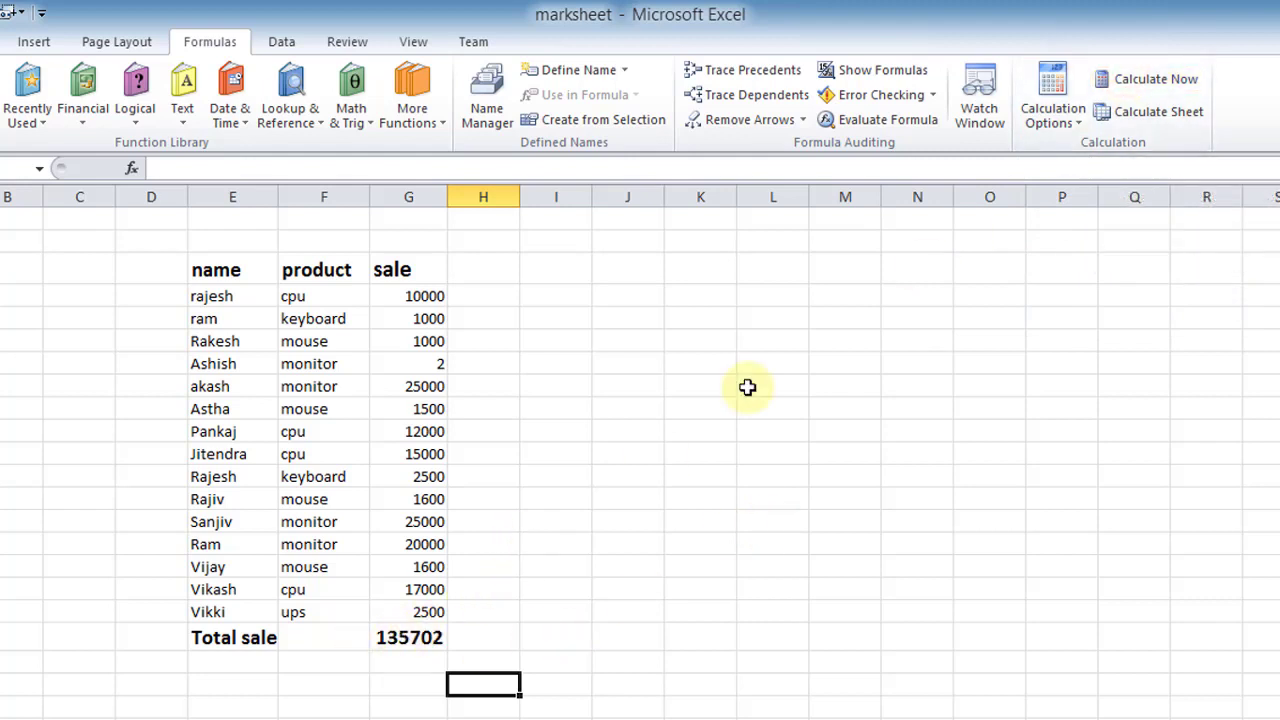
- Switch calculation back to Automatic and enter 500 in G11, updating Total sale to 121202
left_click(1034, 128)
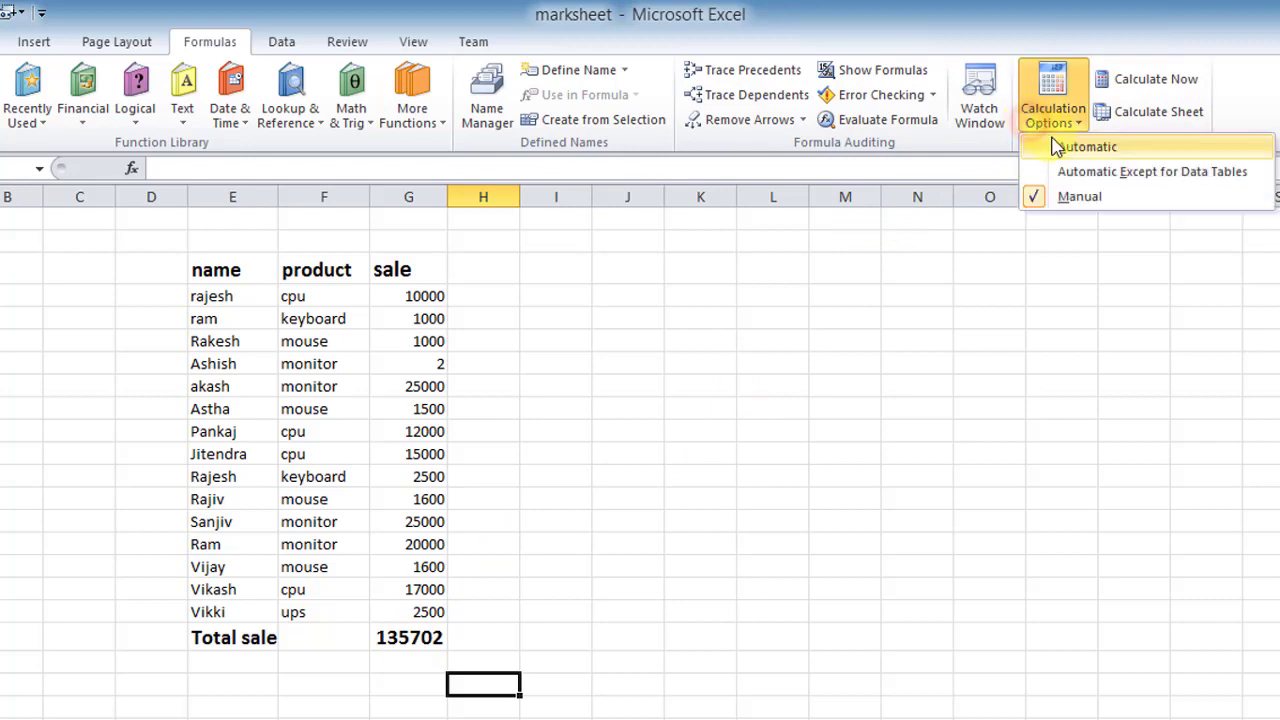
left_click(1062, 148)
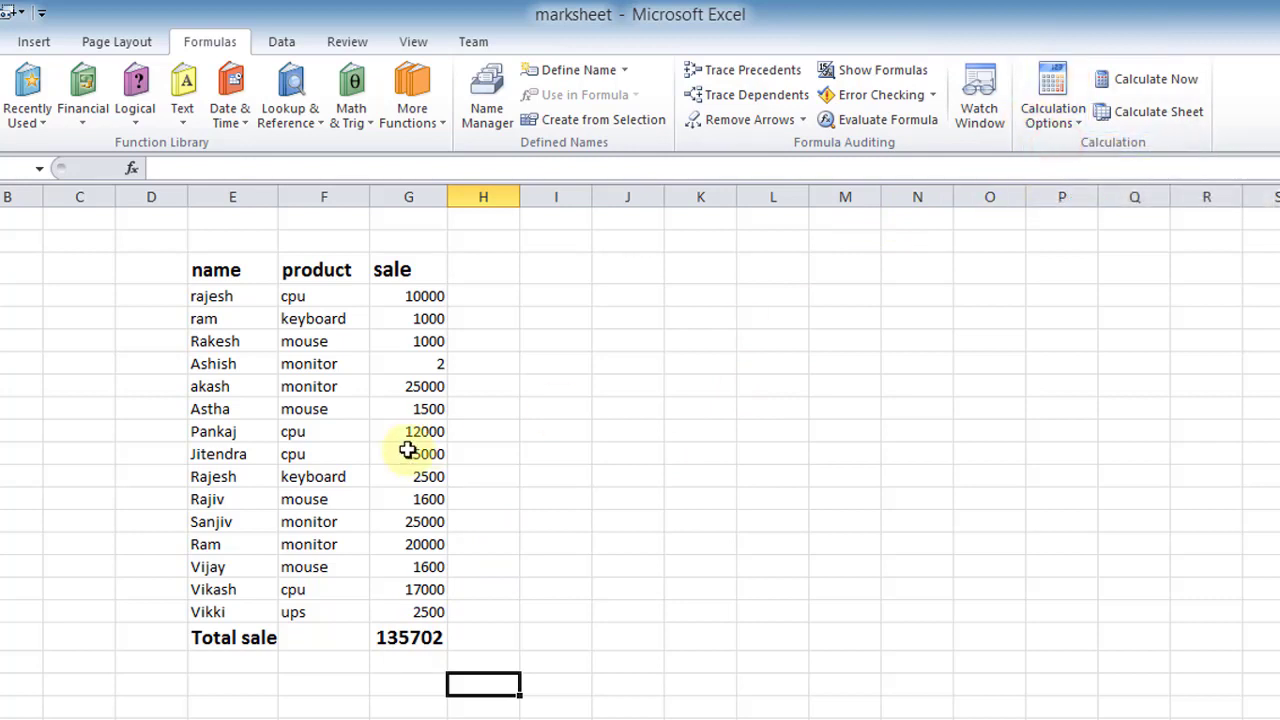
left_click(412, 452)
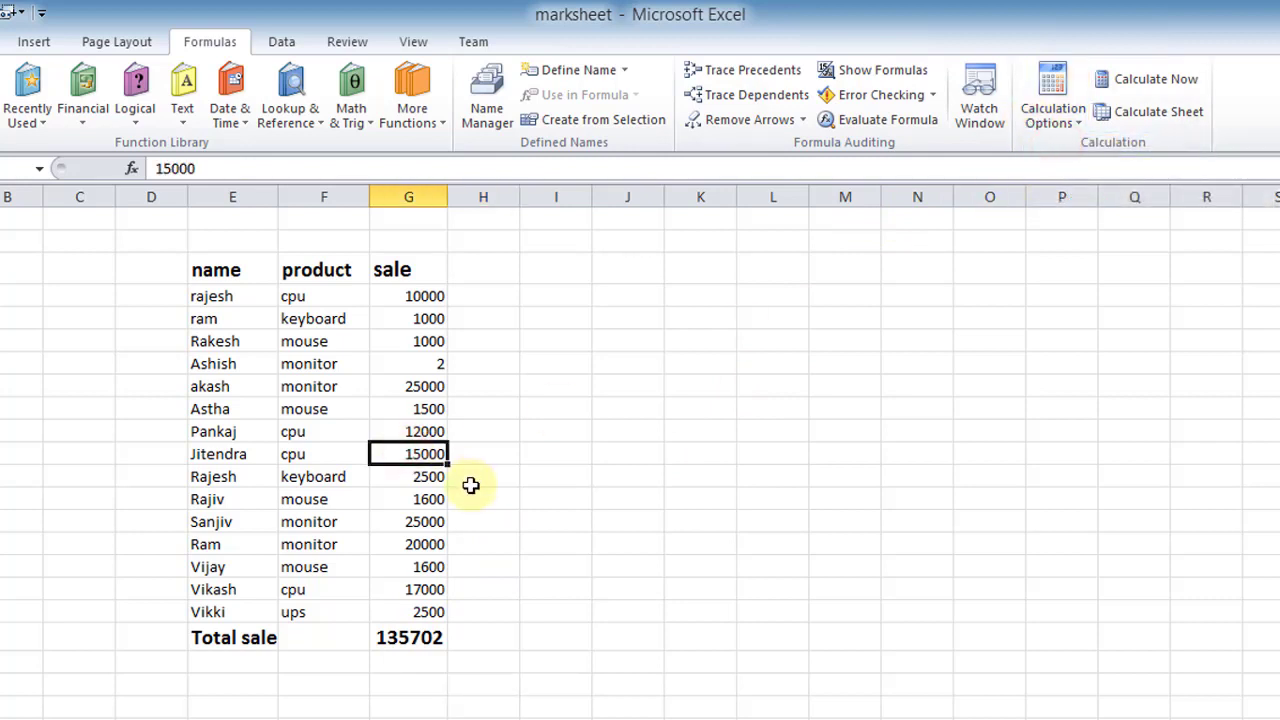
type("5")
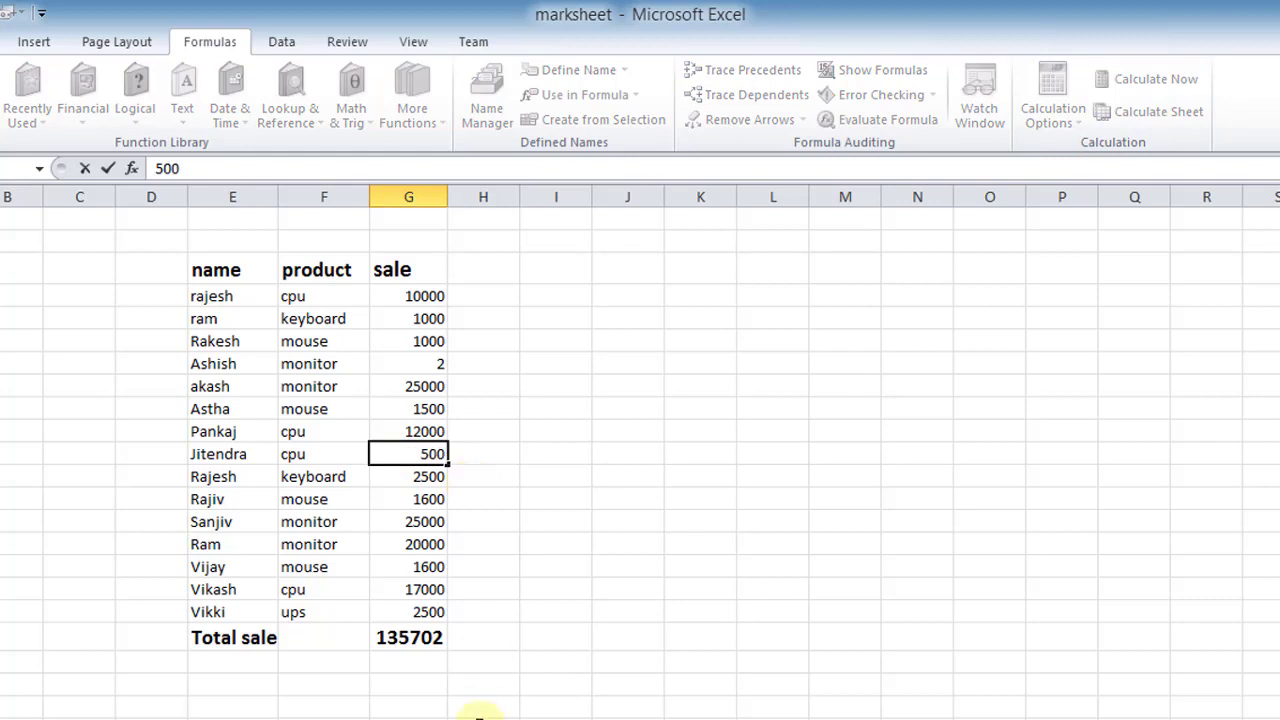
left_click(440, 706)
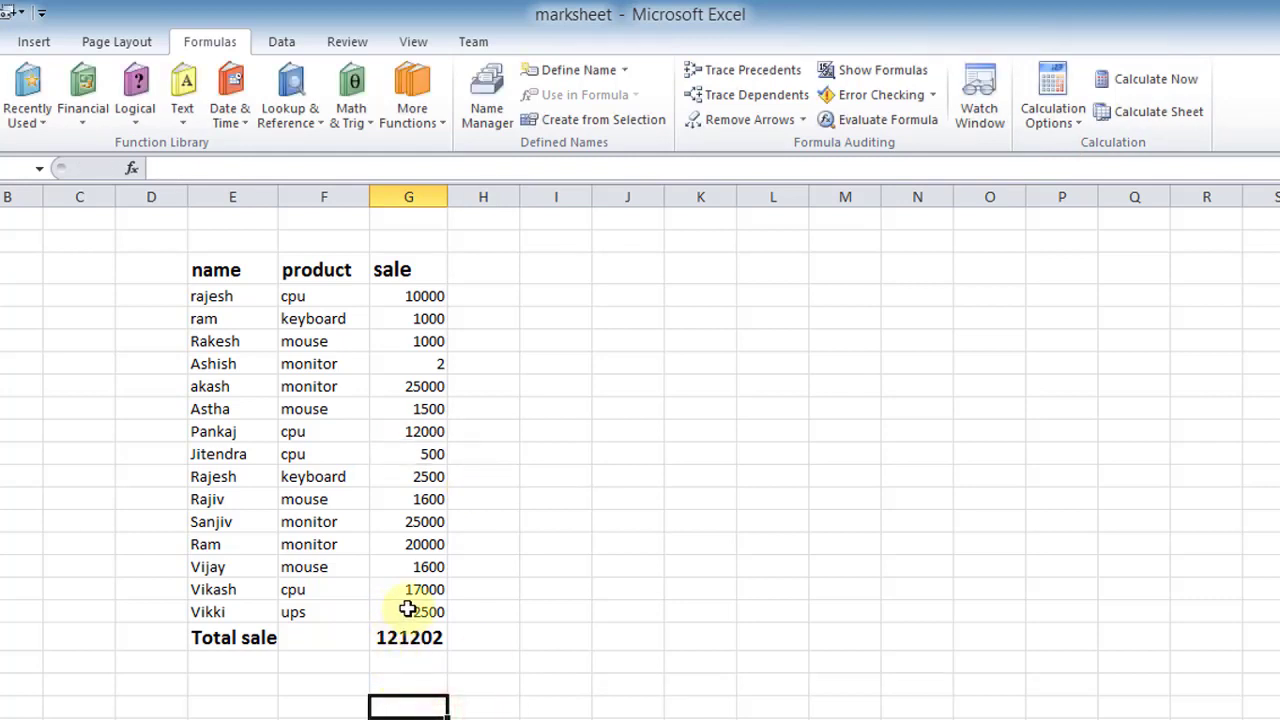